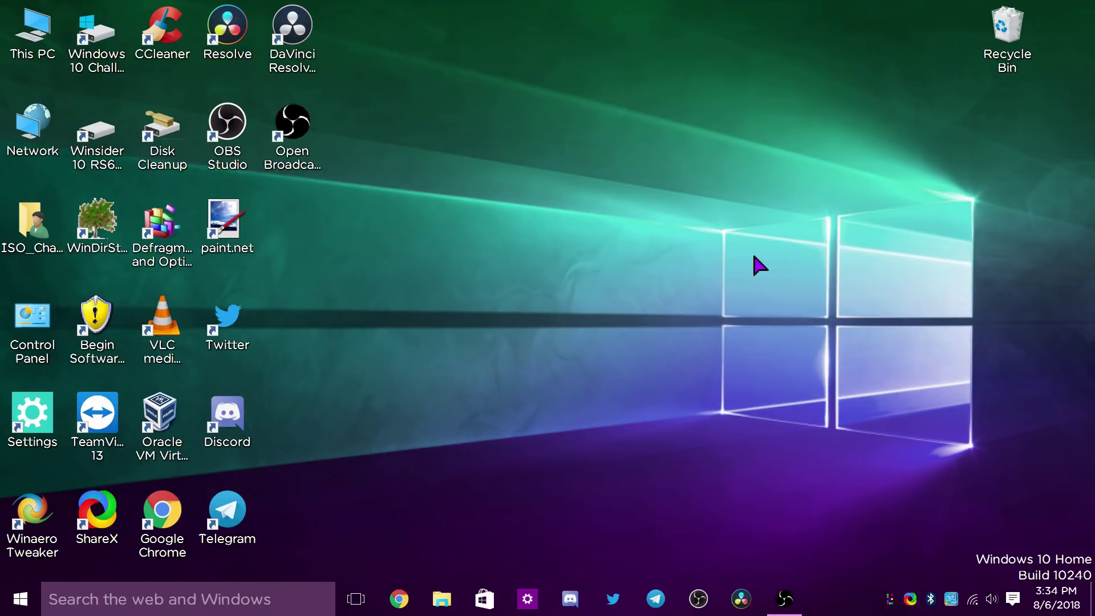
Open This PC to examine the free space on the C: and D: drives
double_click(23, 35)
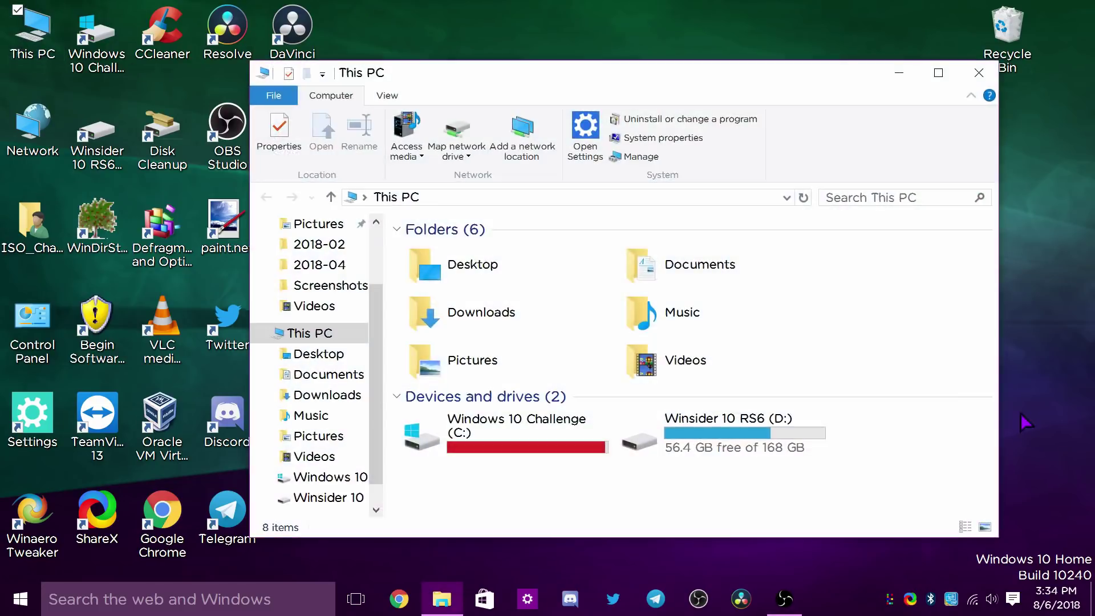
mouse_move(524, 448)
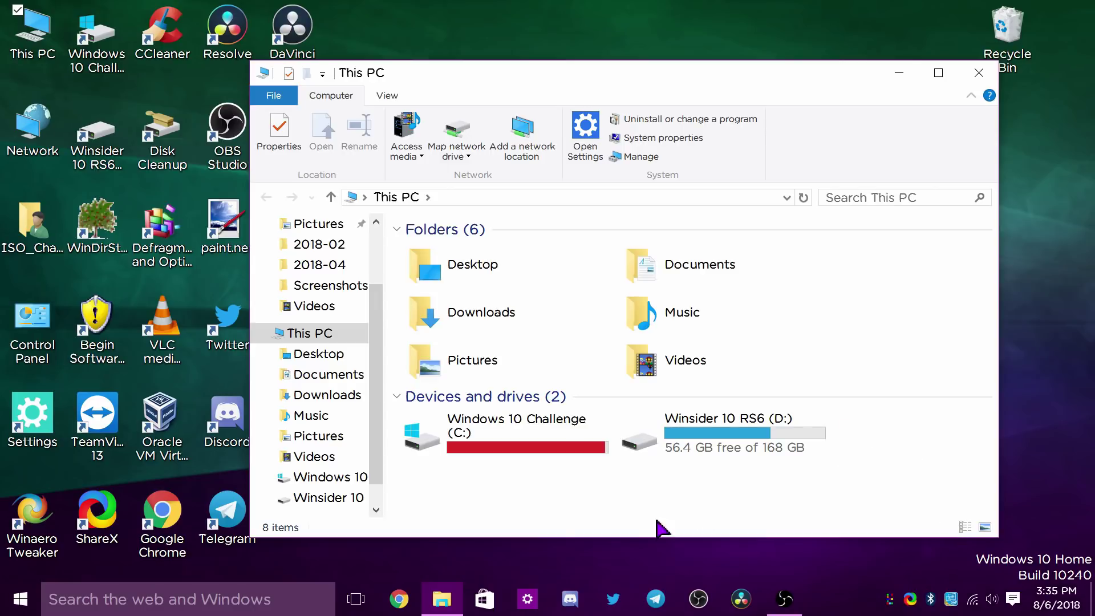
left_click_drag(482, 503, 613, 503)
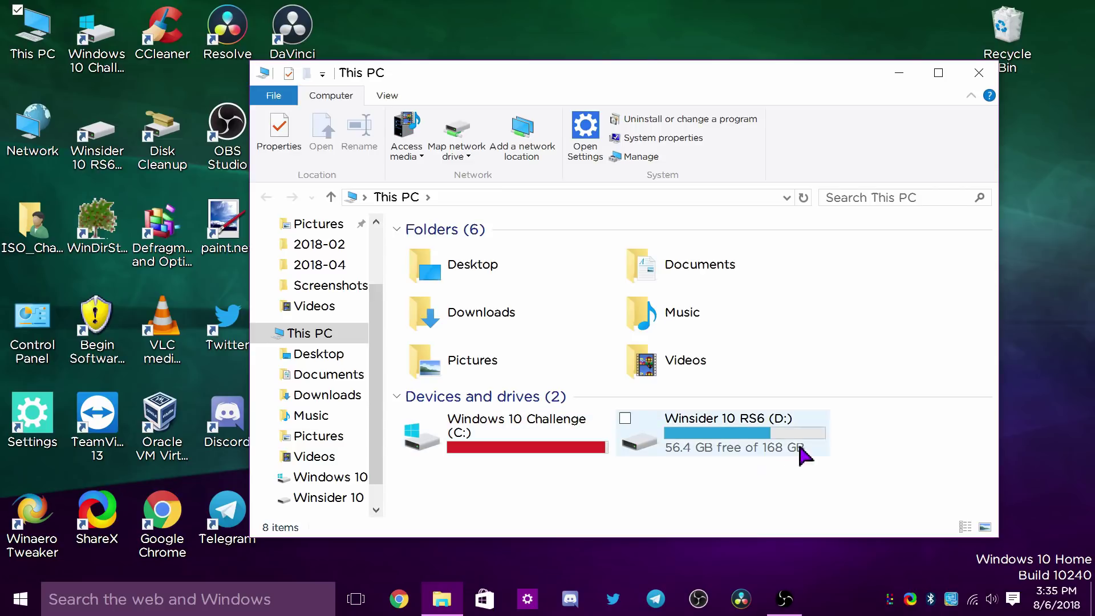
Open the Windows folder on the Winsider 10 RS6 (D:) drive and locate explorer.exe
double_click(736, 446)
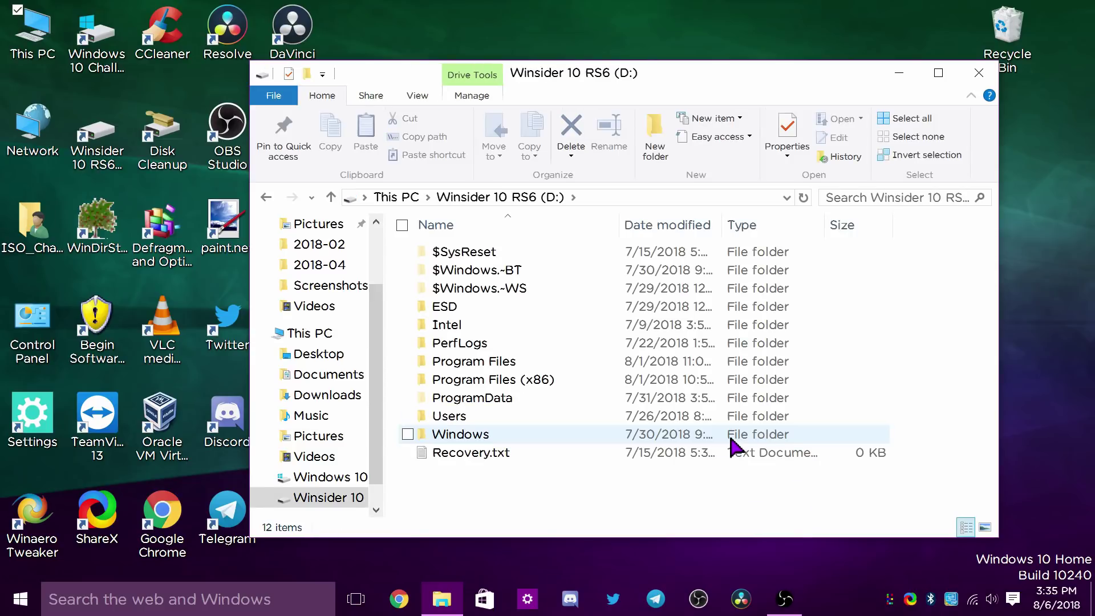
double_click(472, 435)
scroll(568, 368, "down", 20)
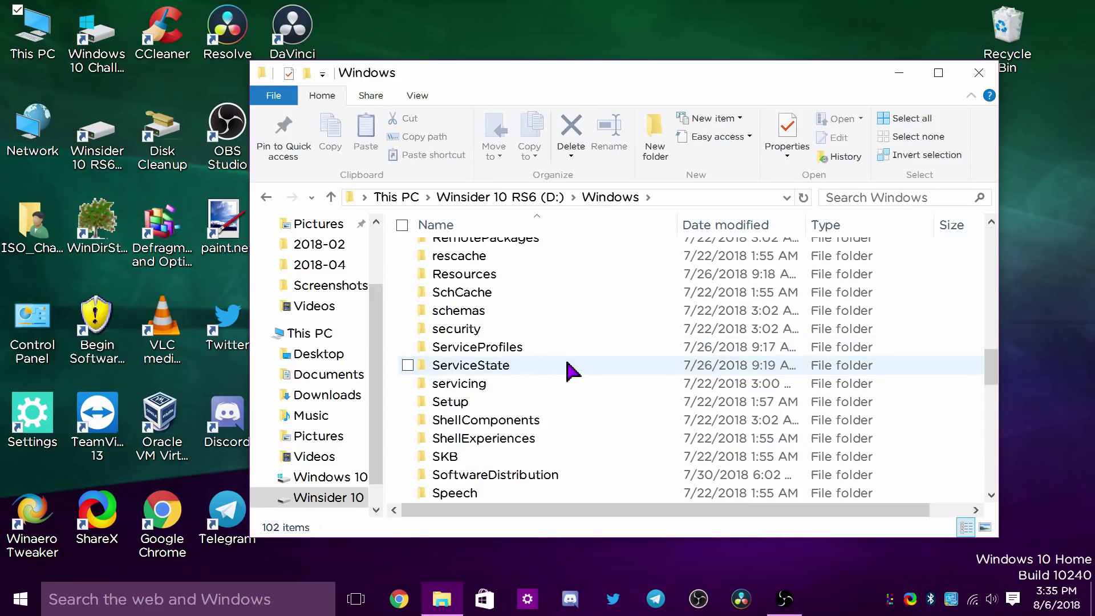
scroll(473, 319, "up", 2)
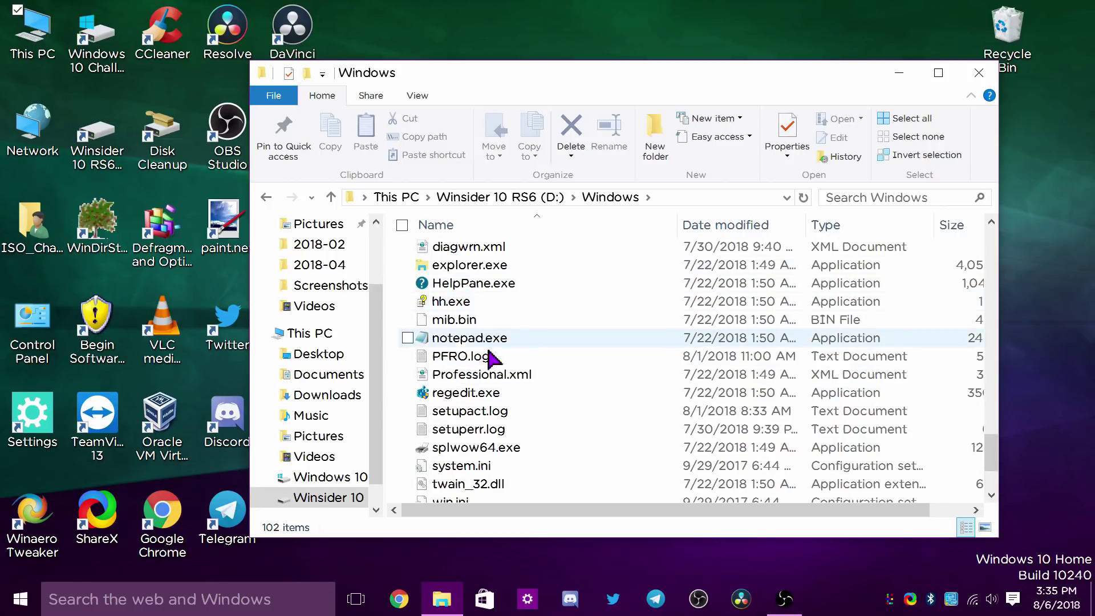
Check the file version in the detailed properties of explorer.exe, then close the properties and the folder window
right_click(462, 266)
left_click(383, 569)
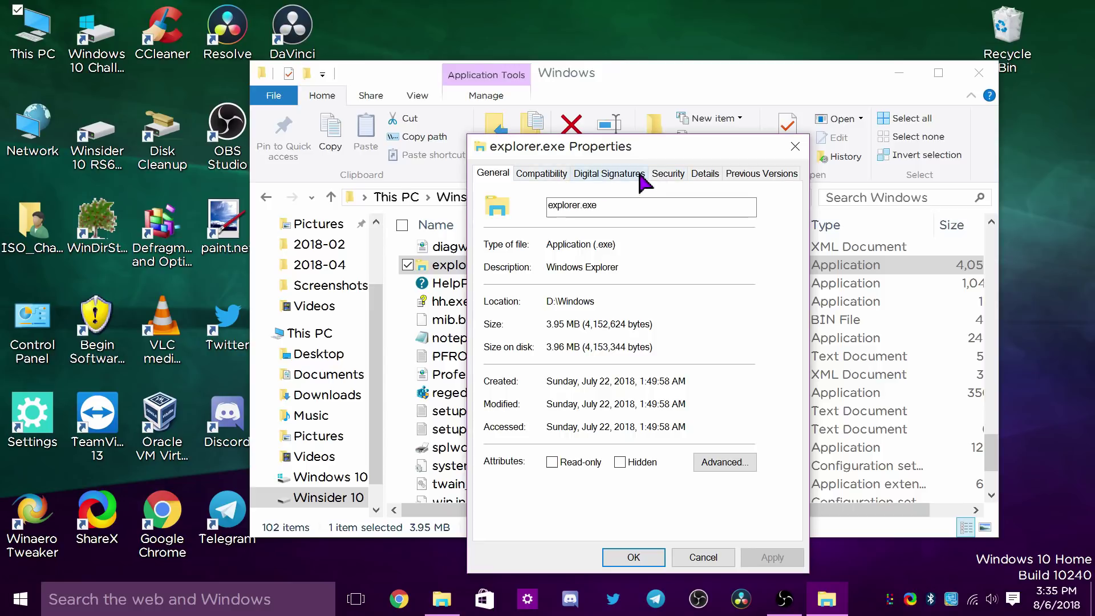
left_click(707, 177)
left_click(609, 258)
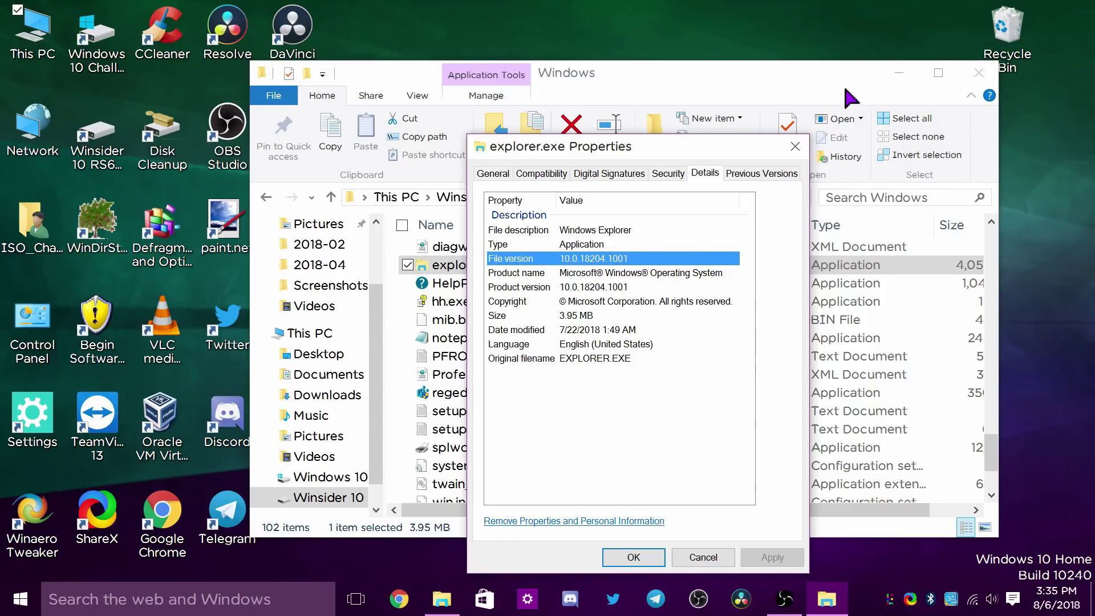
left_click(795, 146)
left_click(977, 76)
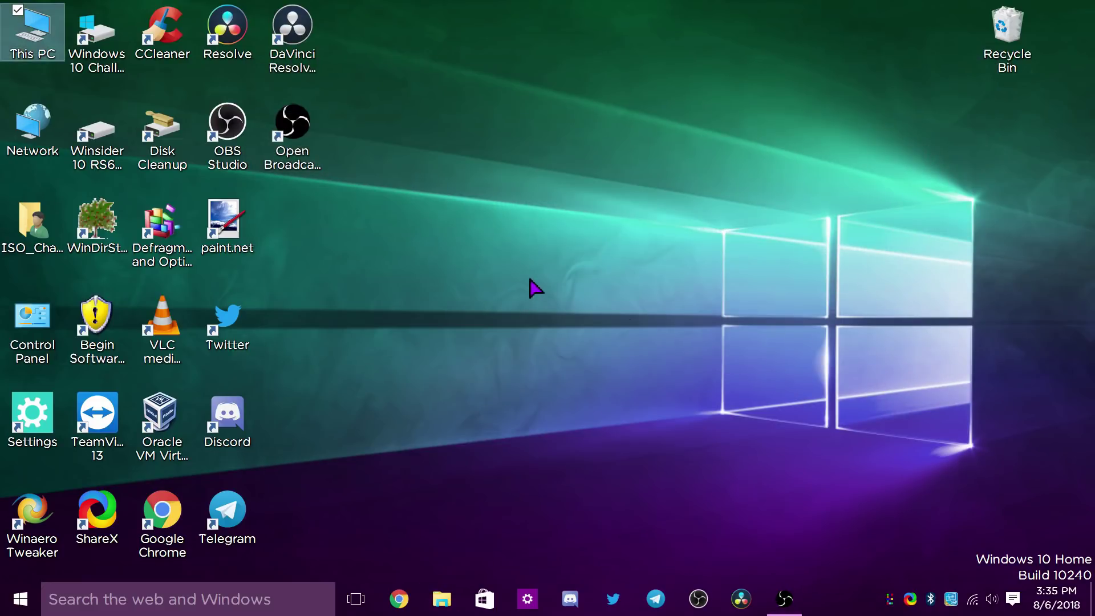
left_click(536, 288)
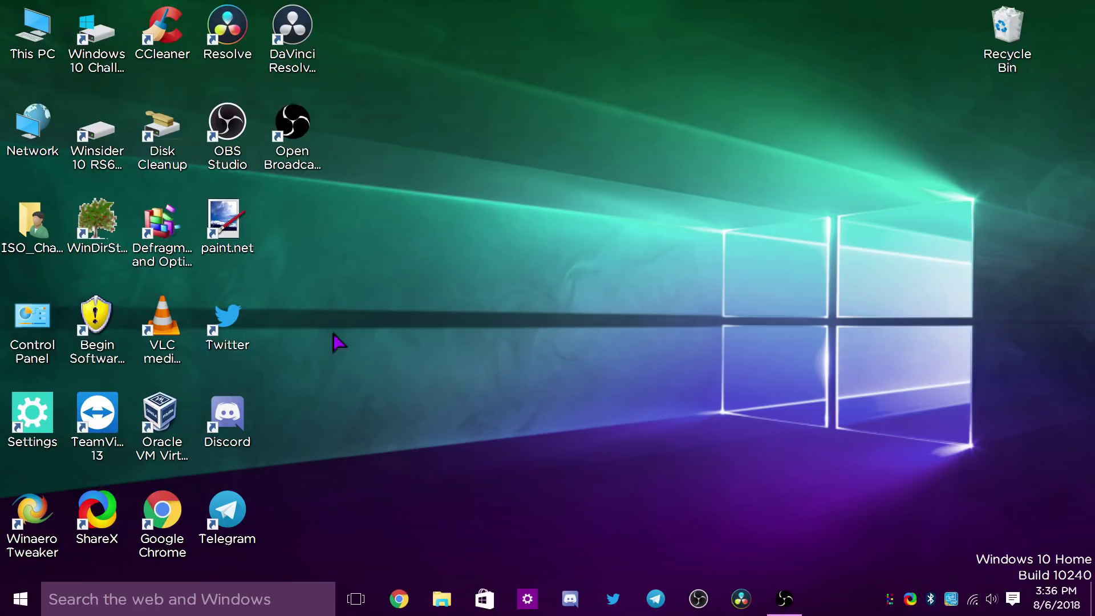
Run Disk Cleanup on the Windows 10 Challenge (C:) drive and move its window clear of the desktop shortcuts
double_click(150, 155)
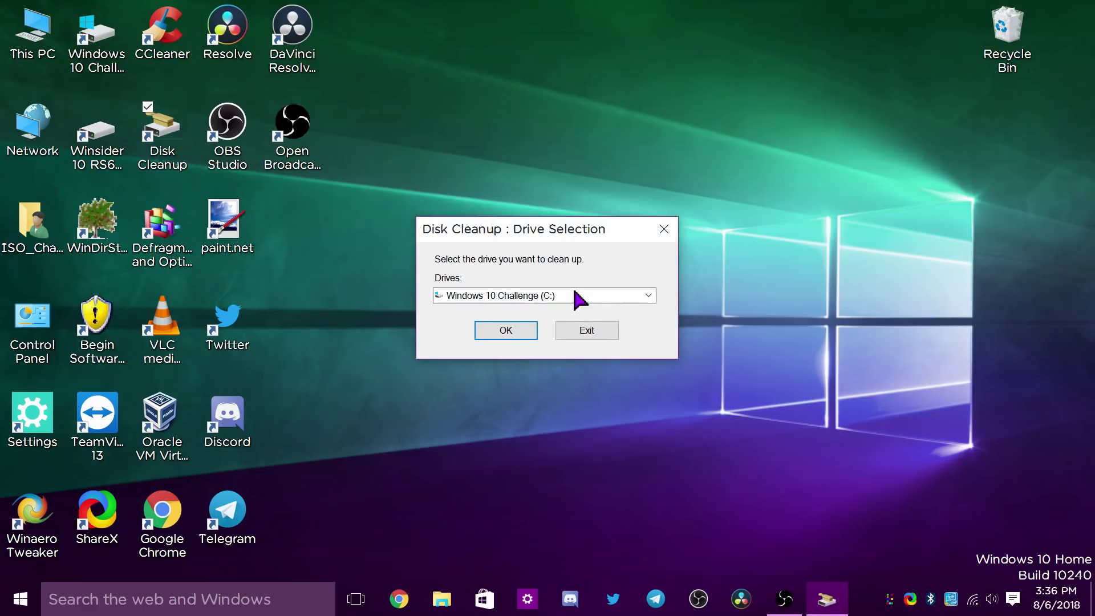
left_click(510, 331)
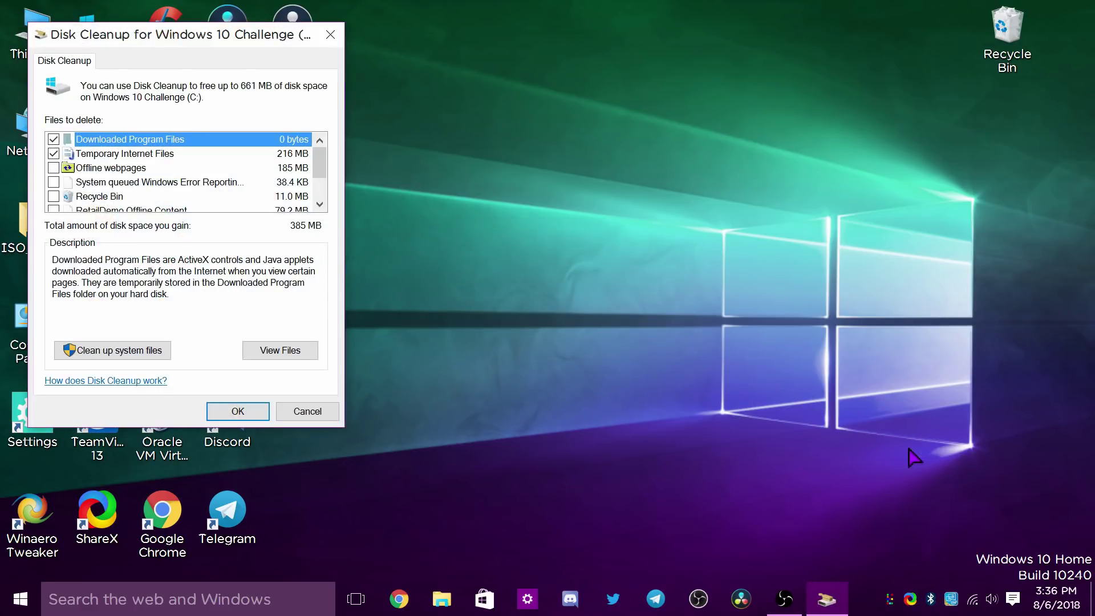
left_click_drag(243, 34, 714, 73)
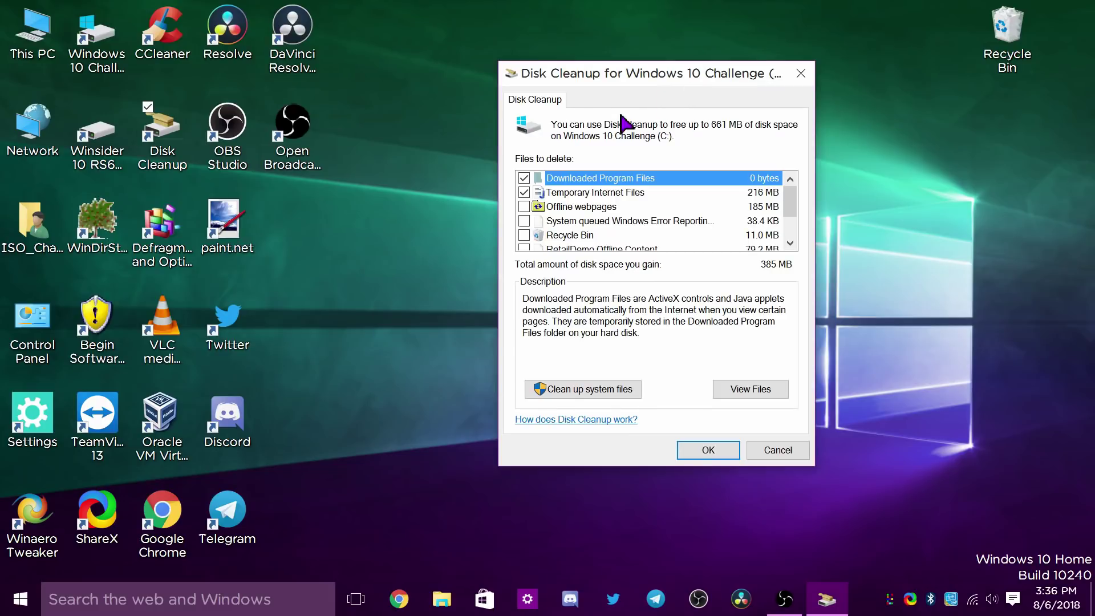
Add offline webpages, queued error reports, Recycle Bin, RetailDemo Offline Content and temporary files to the cleanup and permanently delete the selected files
left_click(524, 207)
left_click(524, 235)
scroll(532, 231, "down", 1)
left_click(524, 221)
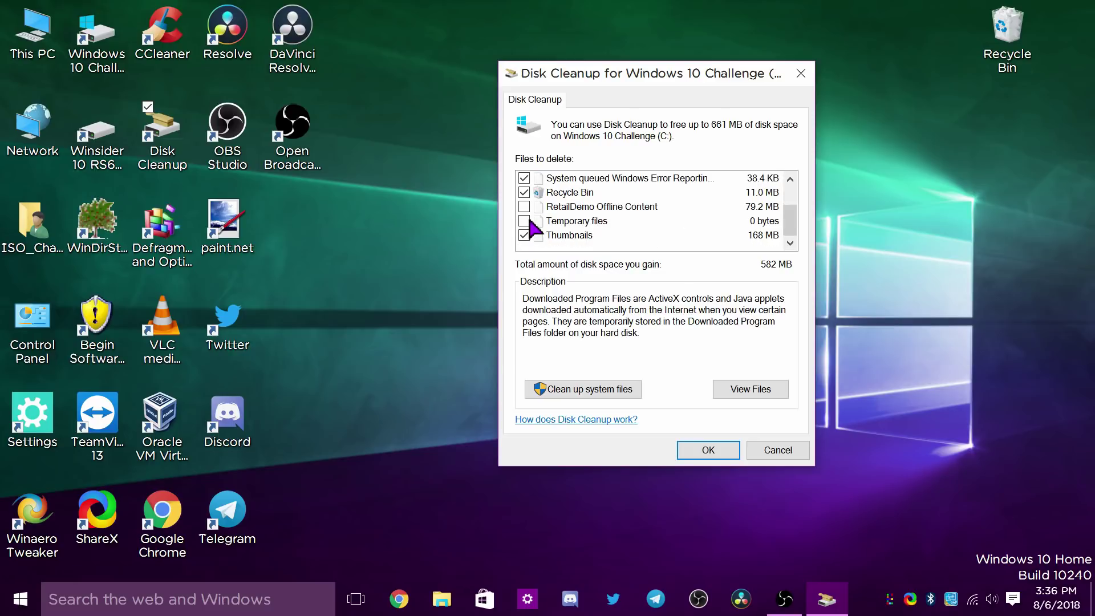
left_click(524, 207)
scroll(752, 245, "up", 1)
scroll(752, 245, "down", 1)
left_click(709, 449)
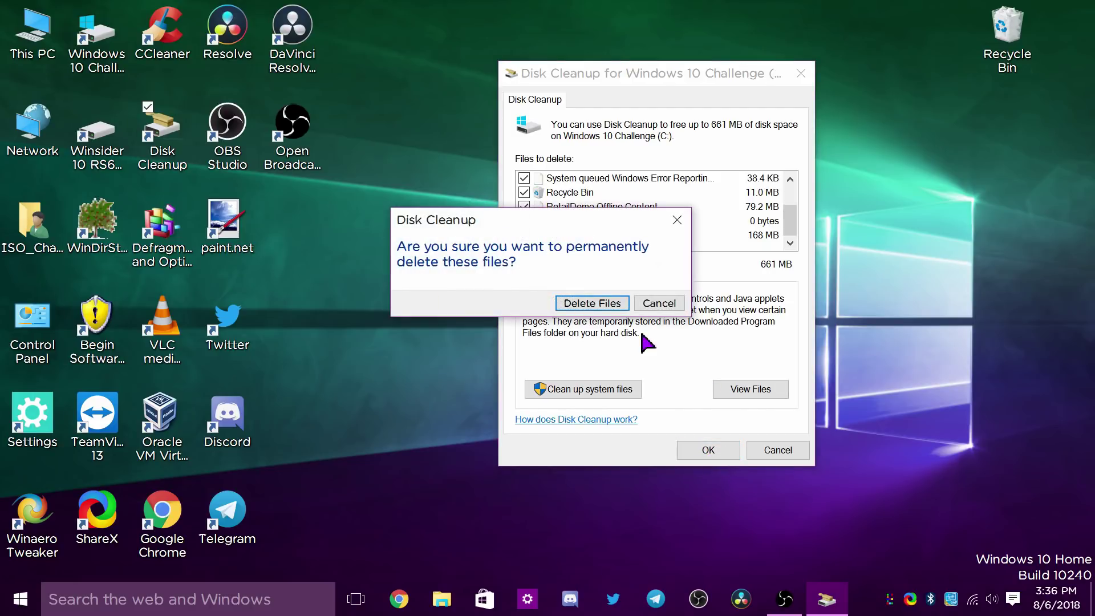
left_click(601, 305)
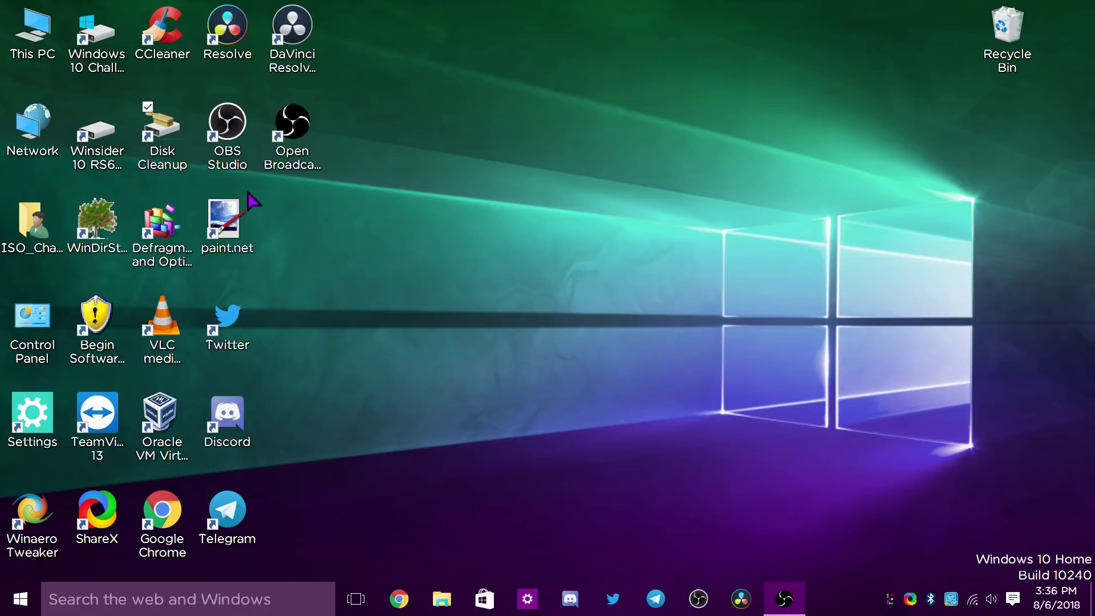
Run Disk Cleanup on the C: drive again, this time scanning system files, and move its window clear of the desktop shortcuts
double_click(171, 140)
left_click(499, 330)
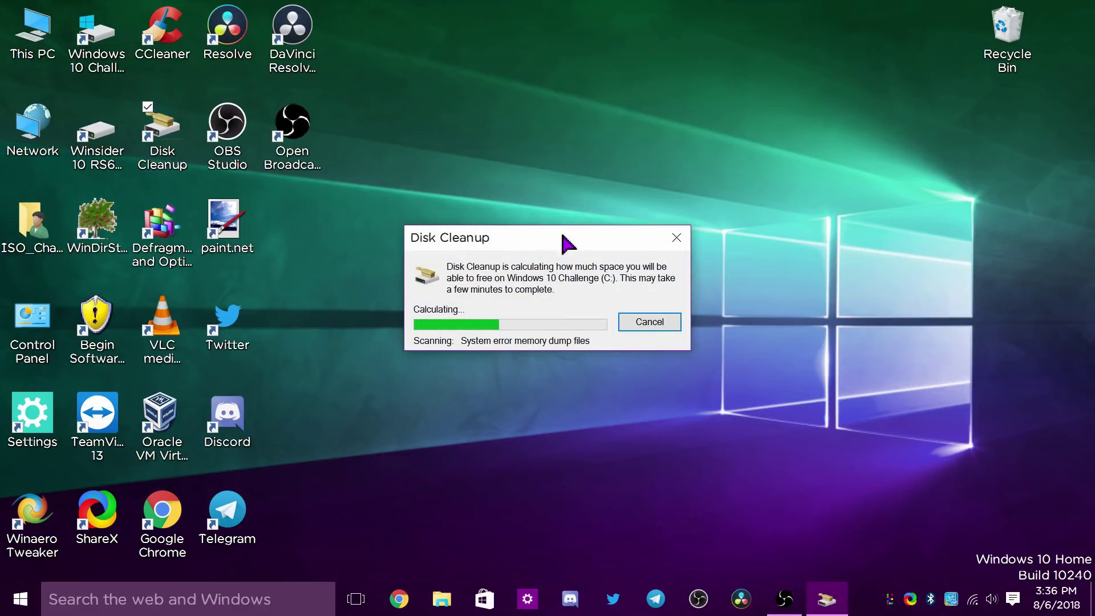
left_click(117, 377)
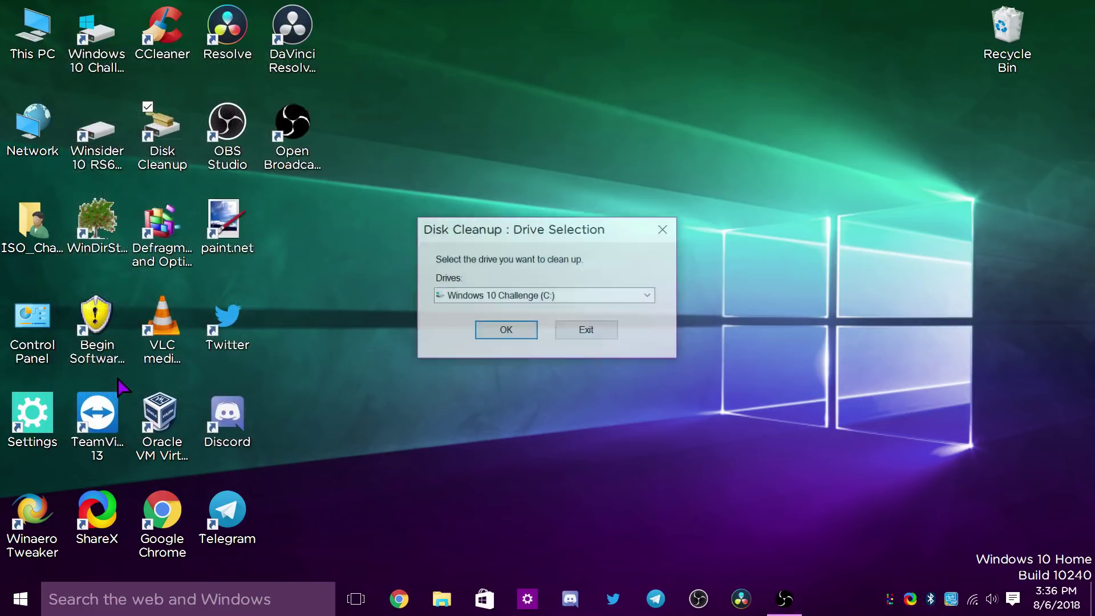
left_click(502, 330)
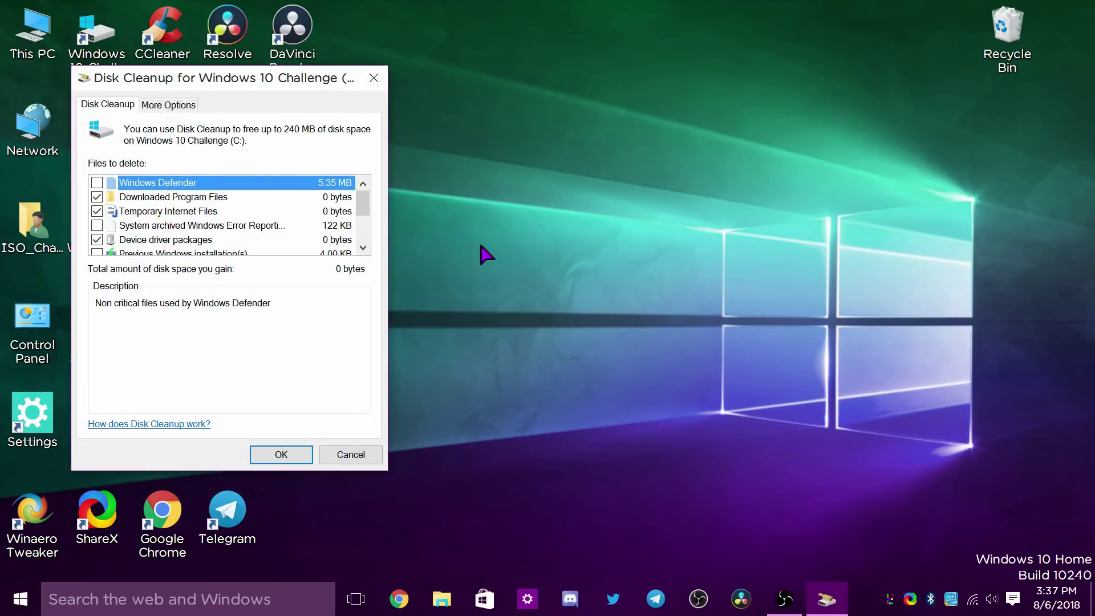
left_click_drag(323, 80, 815, 157)
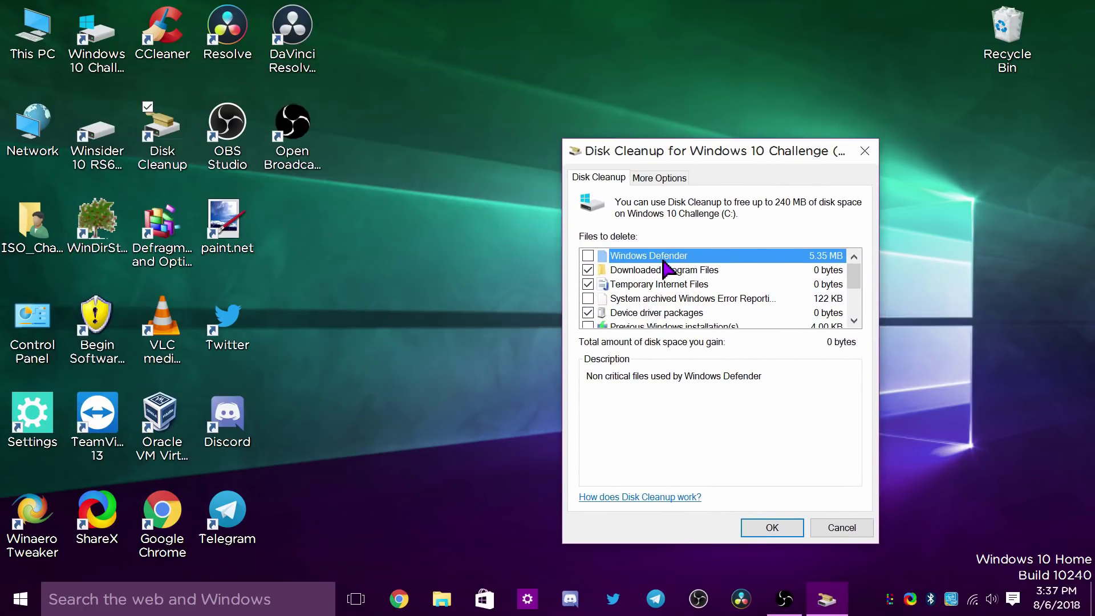
Select Windows Defender, archived error reports, previous Windows installations, Recycle Bin, RetailDemo Offline Content, temporary files and temporary Windows installation files for deletion
left_click(588, 299)
left_click(588, 256)
scroll(628, 283, "down", 1)
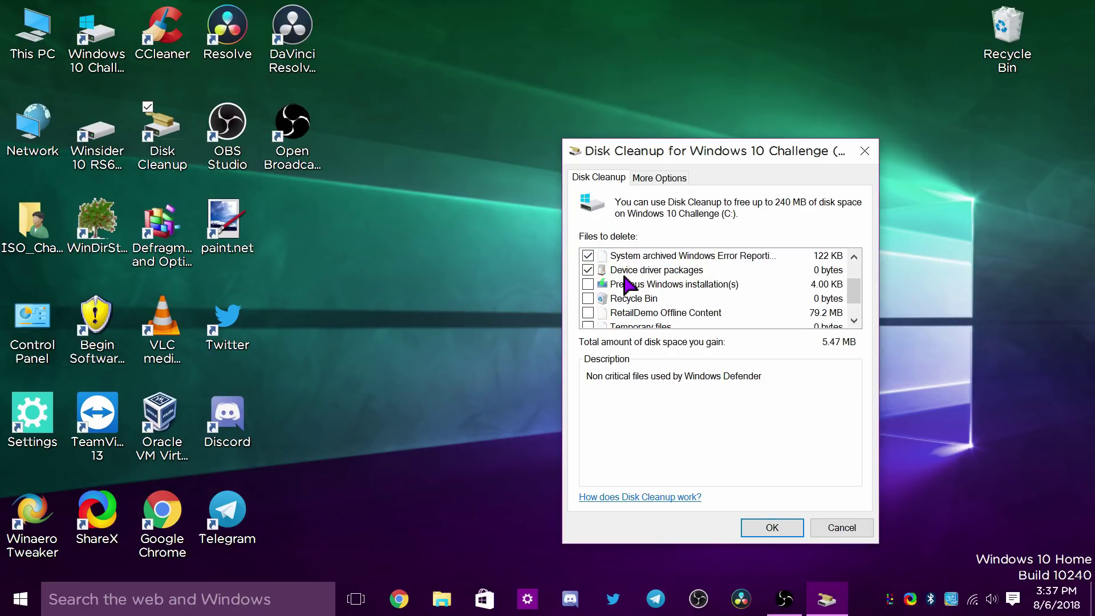
left_click(588, 284)
left_click(588, 298)
scroll(596, 314, "down", 1)
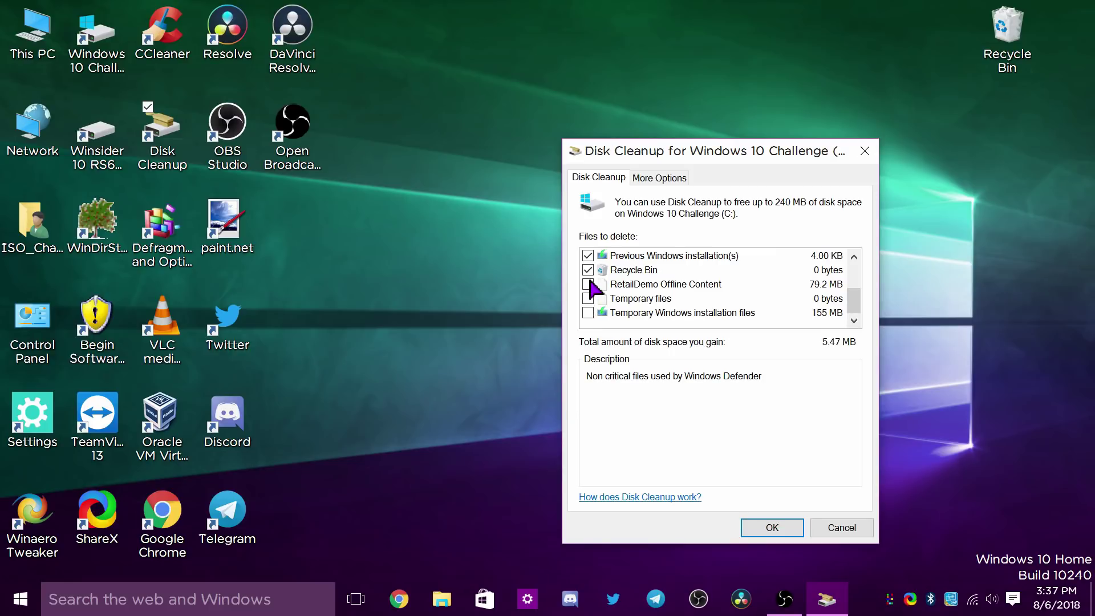
left_click(588, 284)
left_click(588, 299)
left_click(588, 313)
left_click(743, 313)
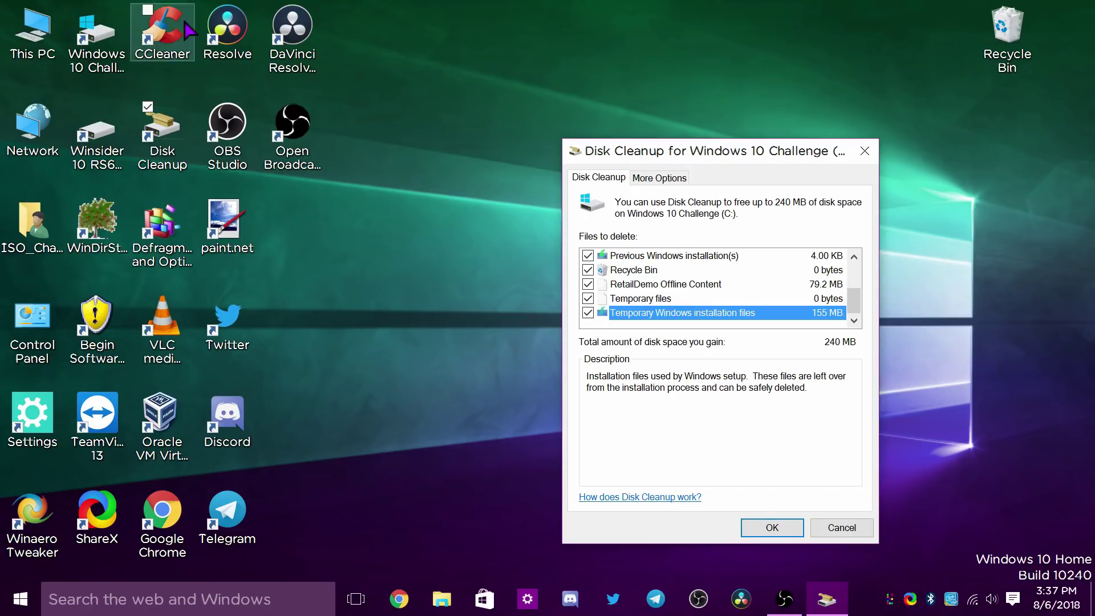
Browse the C: drive to the $WINDOWS.~BT\DUDownload\Setup folder and locate setupprep.exe
double_click(32, 32)
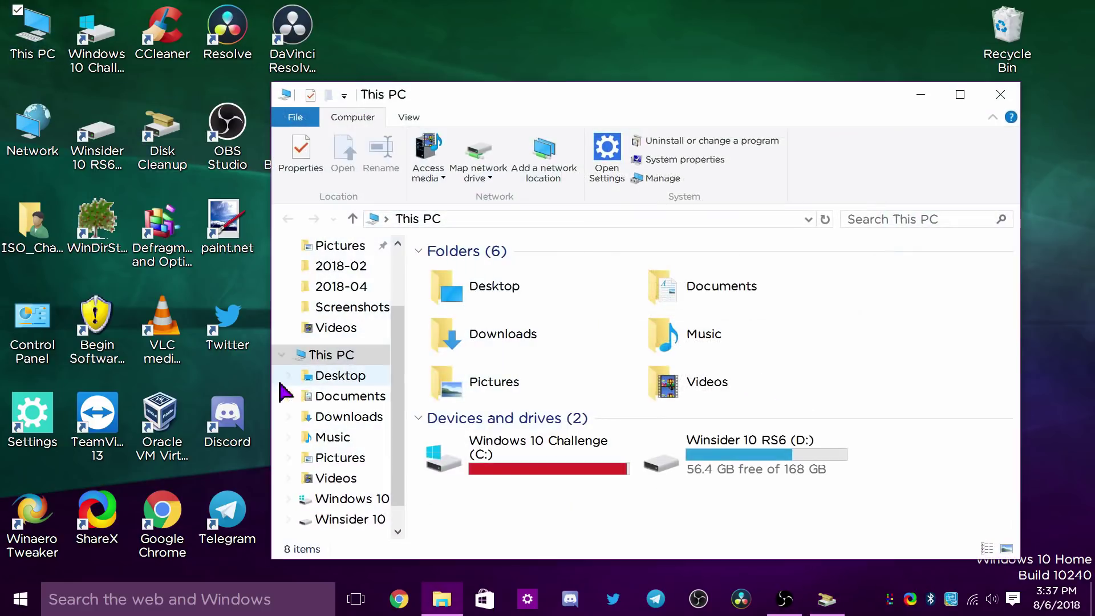
double_click(582, 441)
left_click(516, 275)
double_click(516, 276)
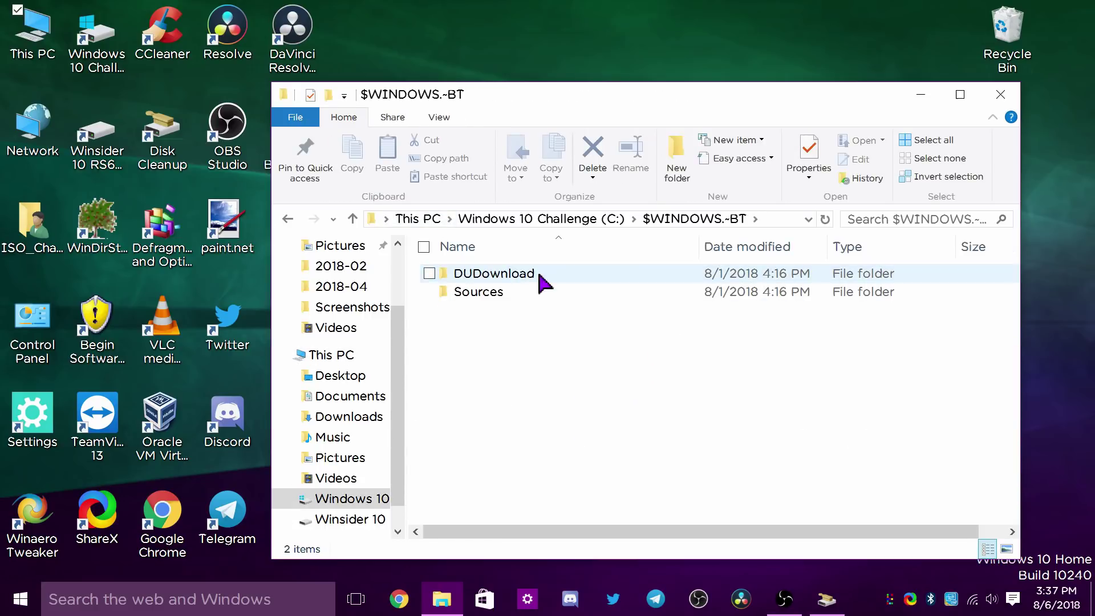
double_click(516, 279)
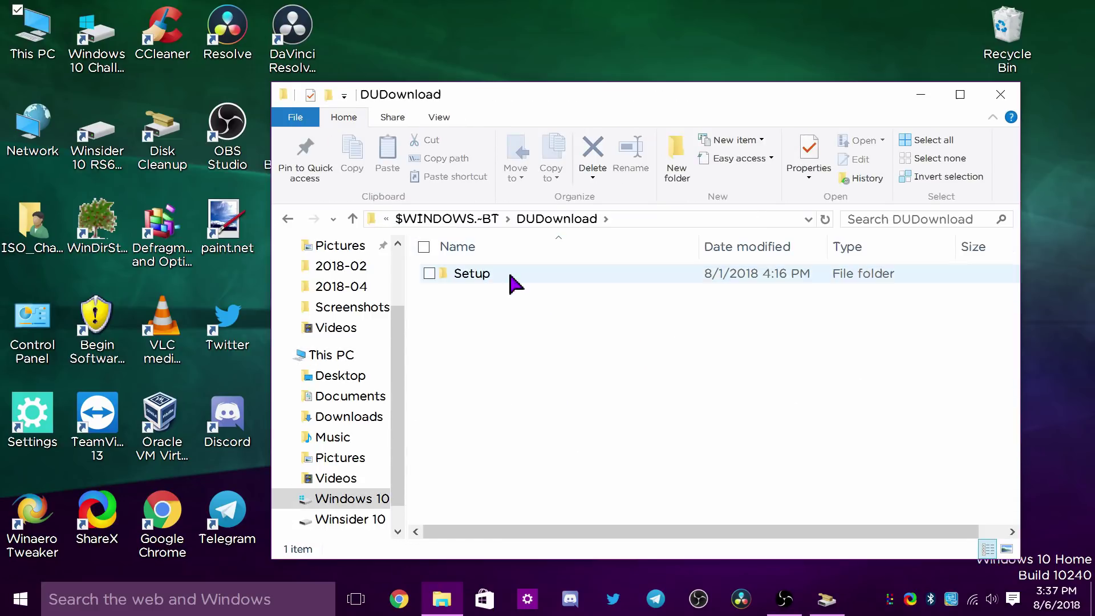
double_click(515, 281)
scroll(607, 406, "down", 2)
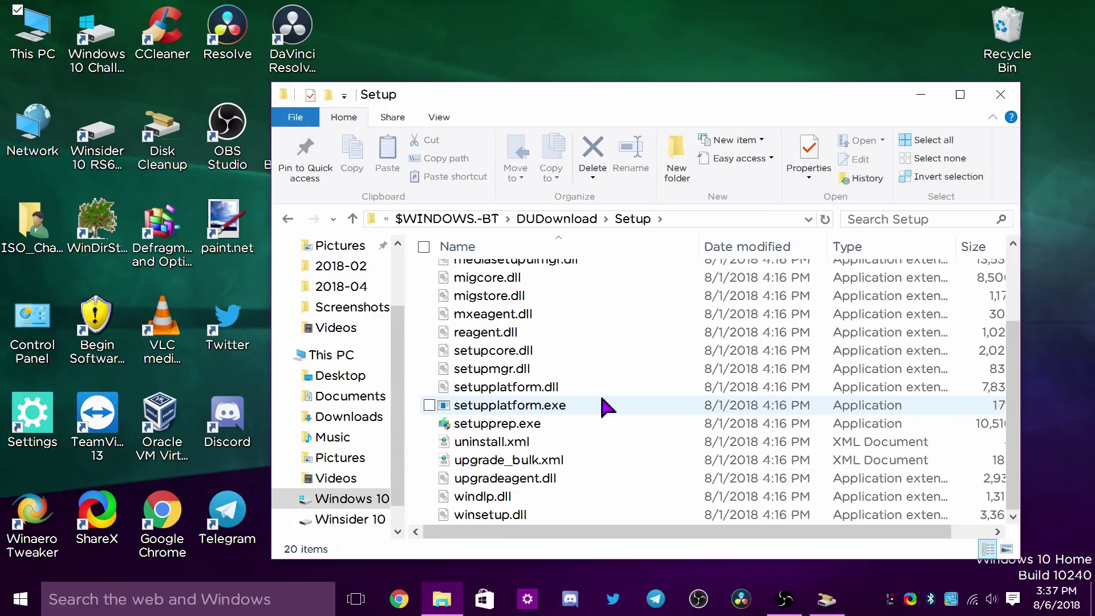
Check the file version in the detailed properties of setupprep.exe and close the properties
right_click(493, 435)
left_click(456, 417)
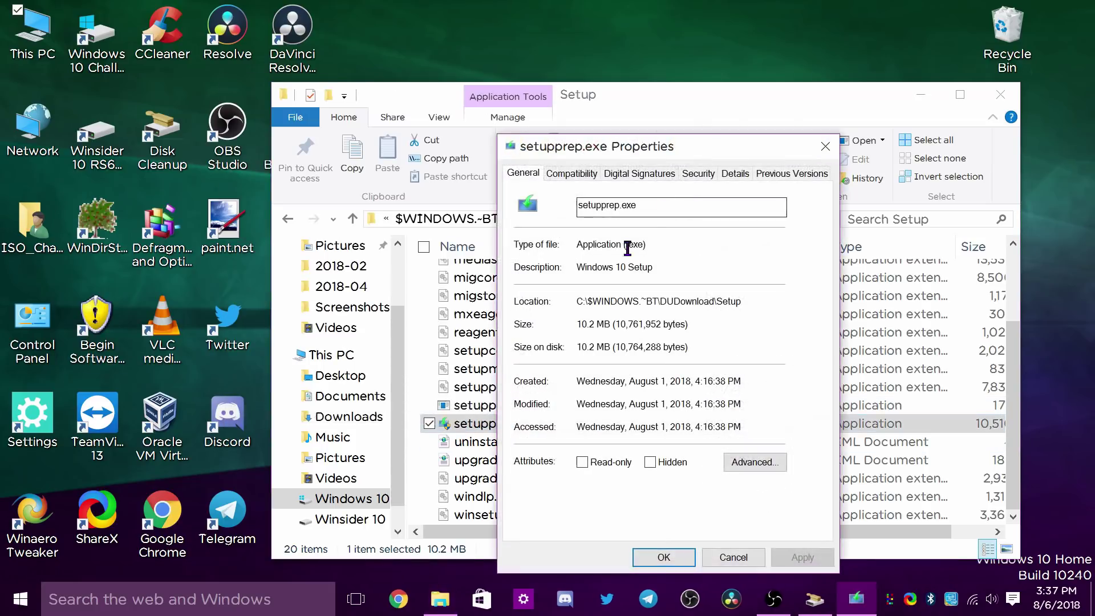
left_click(735, 174)
left_click(649, 259)
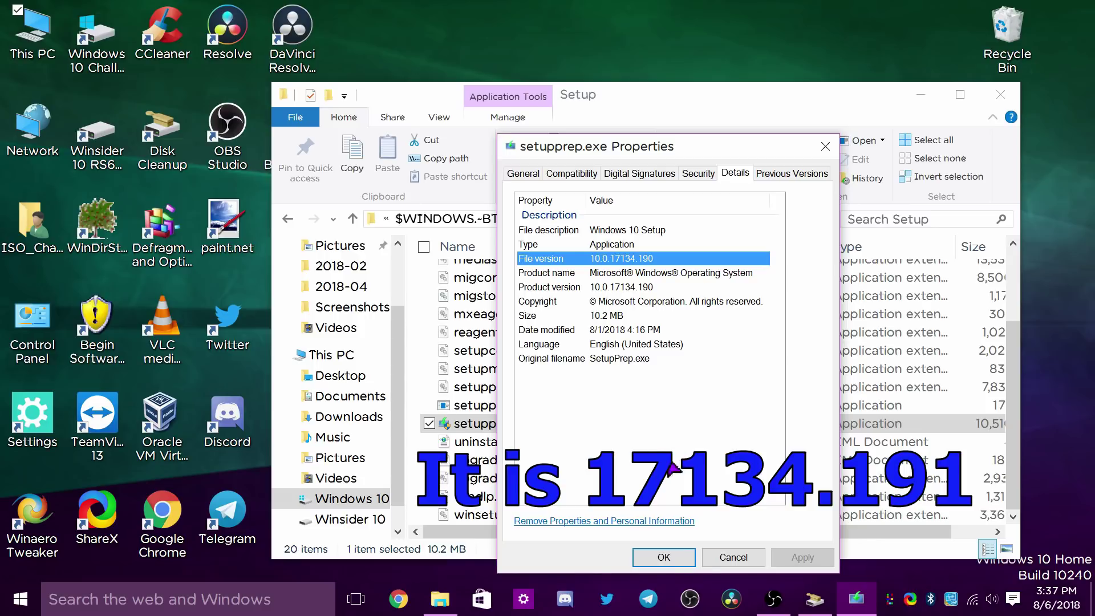
left_click(657, 562)
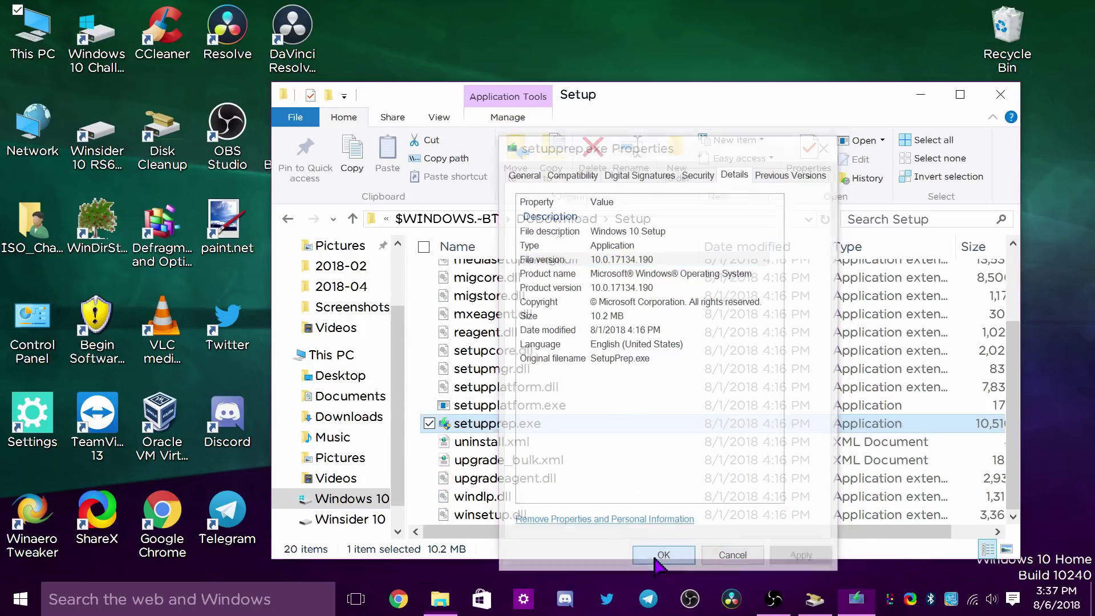
Return to the root of the Windows 10 Challenge (C:) drive and close the folder window
scroll(839, 421, "up", 2)
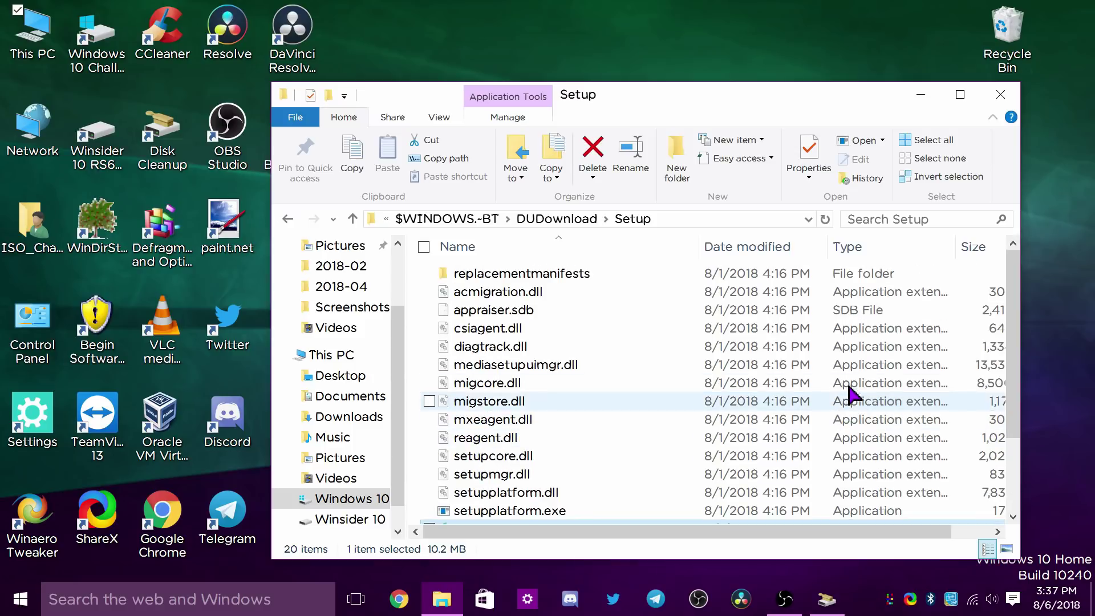
left_click(558, 219)
left_click(491, 219)
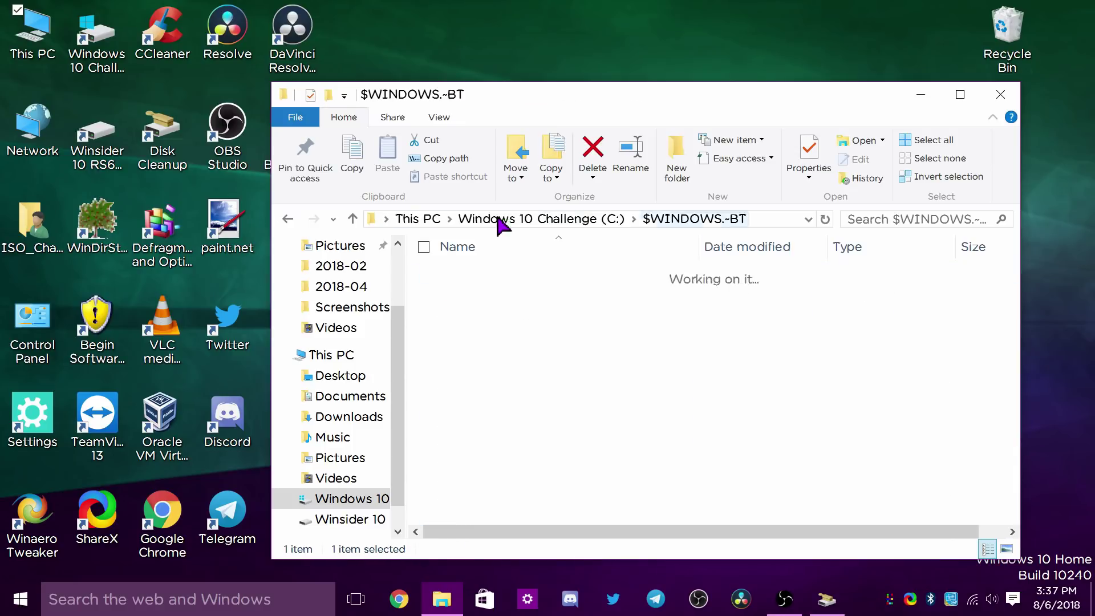
left_click(593, 221)
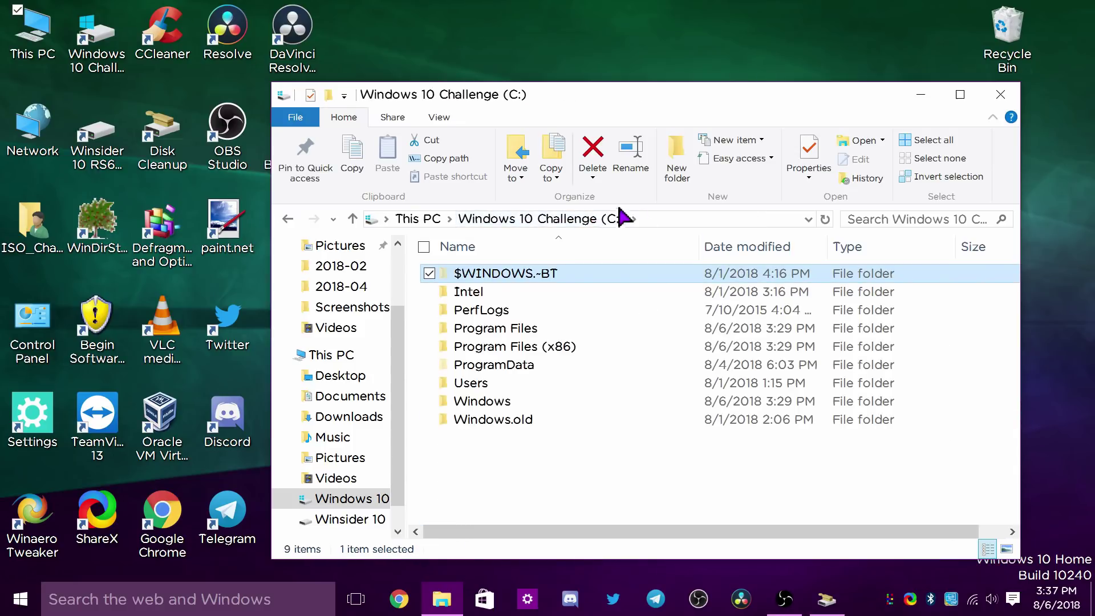
left_click(1001, 94)
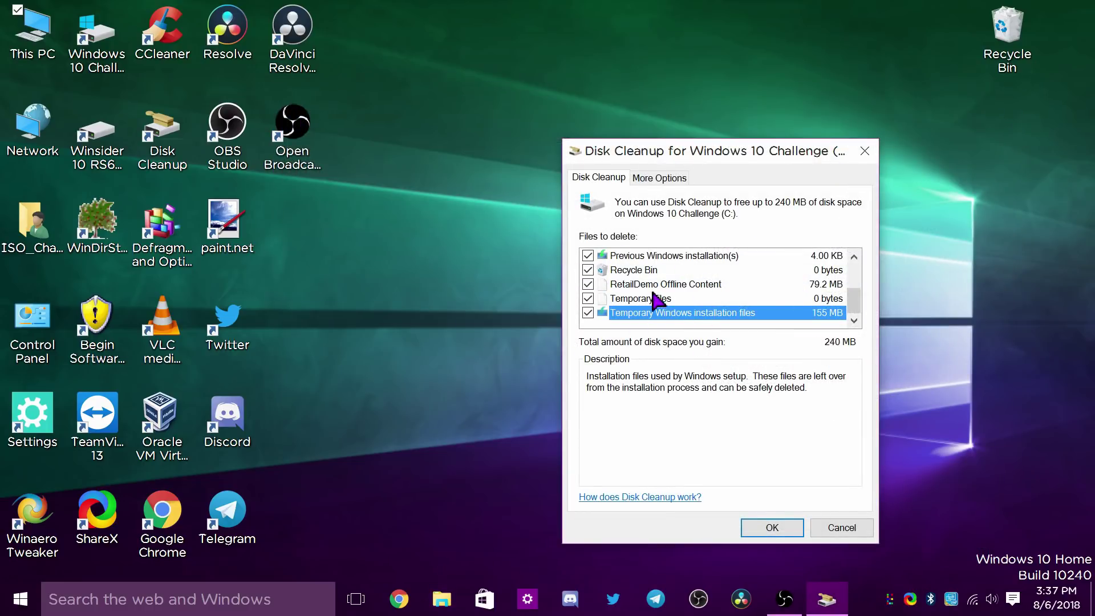
Exclude previous Windows installations from the cleanup and permanently delete the other selected files on the Windows 10 Challenge (C:) drive
left_click(588, 256)
scroll(713, 285, "up", 2)
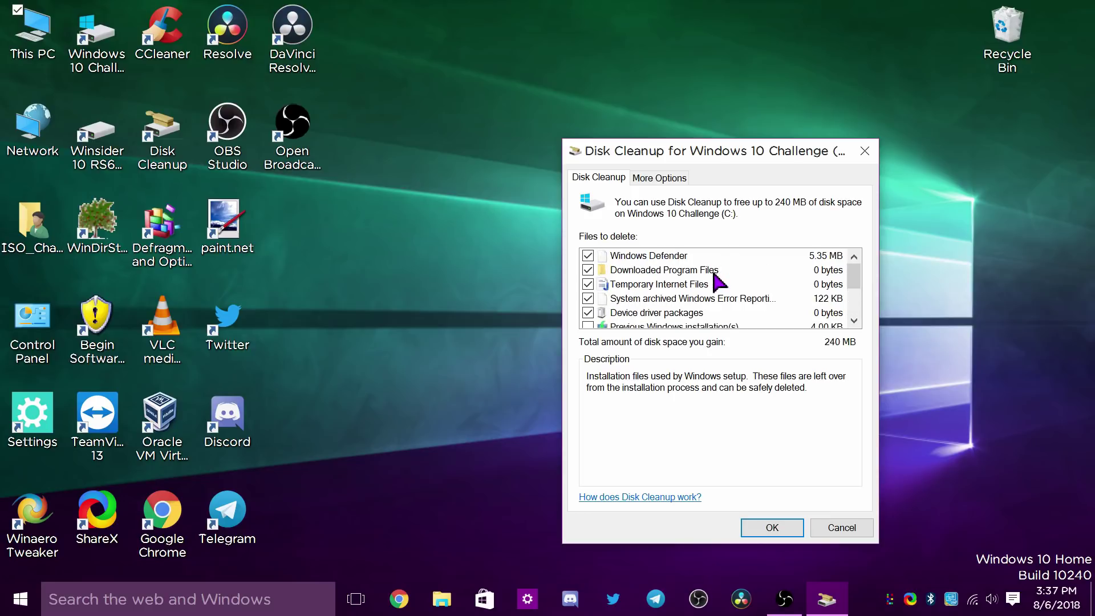
scroll(711, 303, "down", 1)
left_click(773, 530)
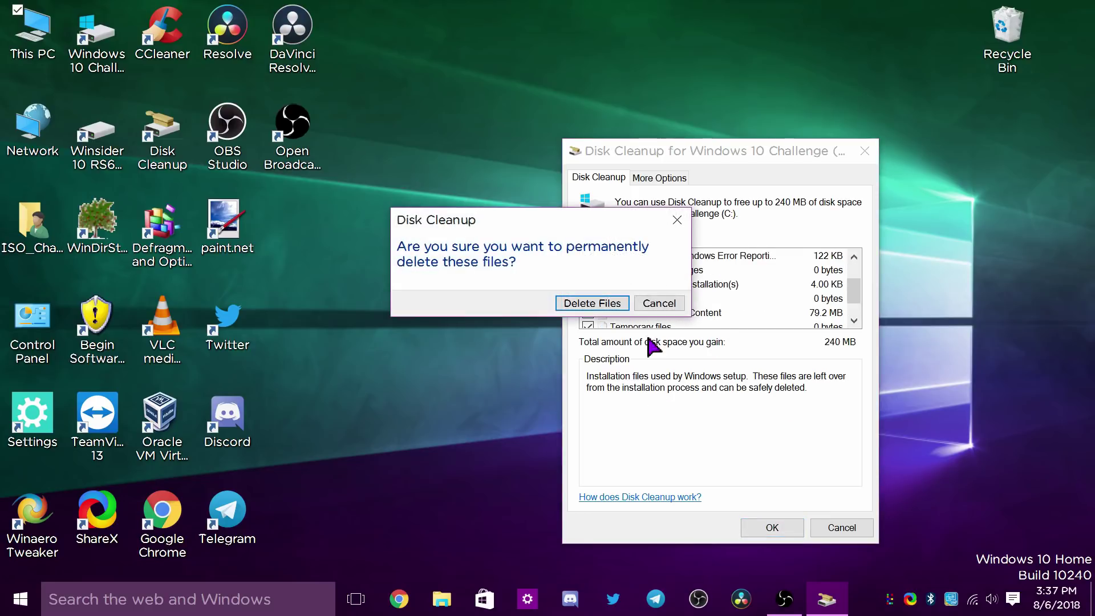
left_click(590, 306)
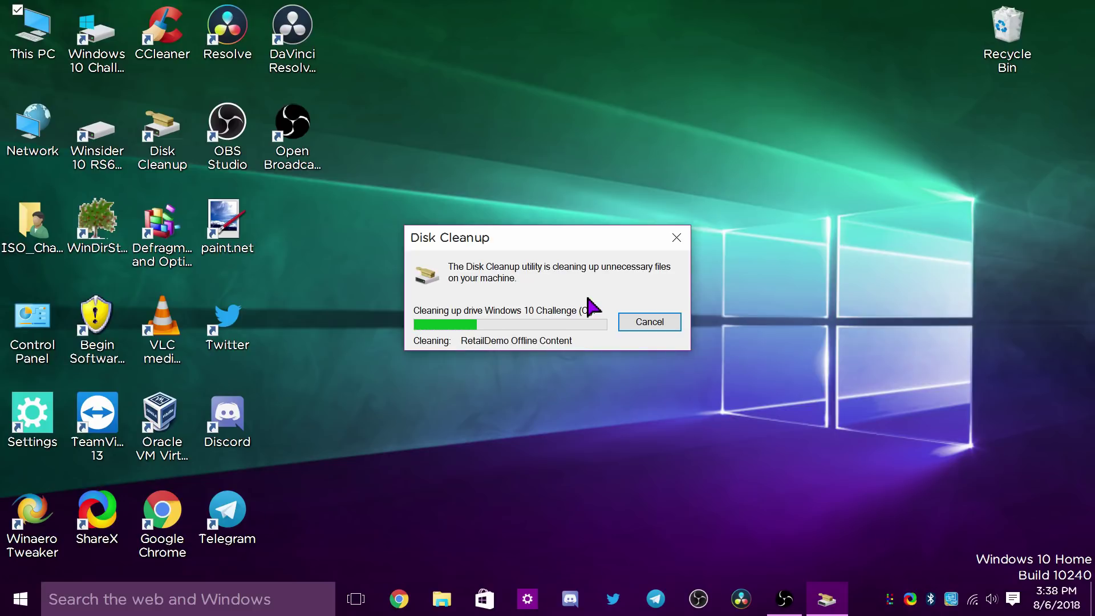
Open the Windows 10 Challenge (C:) drive, inspect the contents of the Windows.old folder and return to the drive root
left_click(17, 40)
double_click(17, 40)
double_click(487, 362)
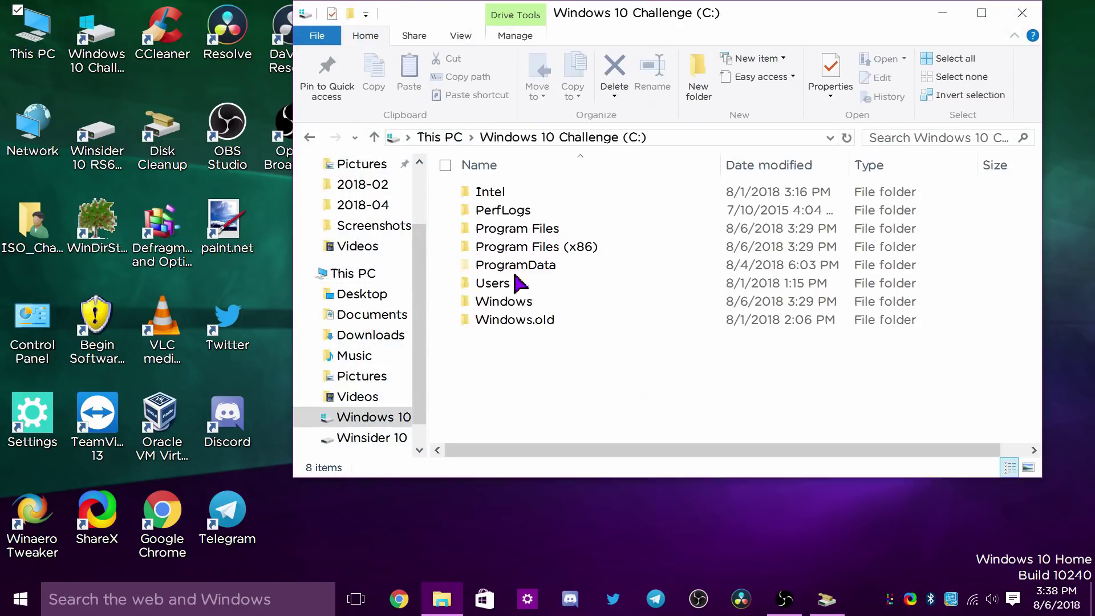
double_click(533, 321)
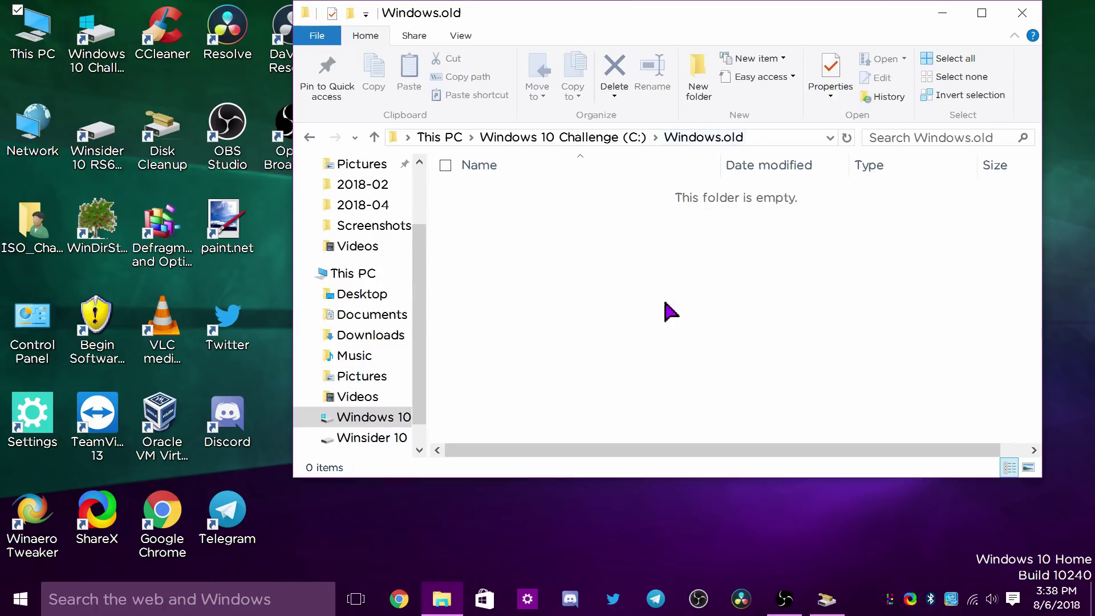
left_click(613, 137)
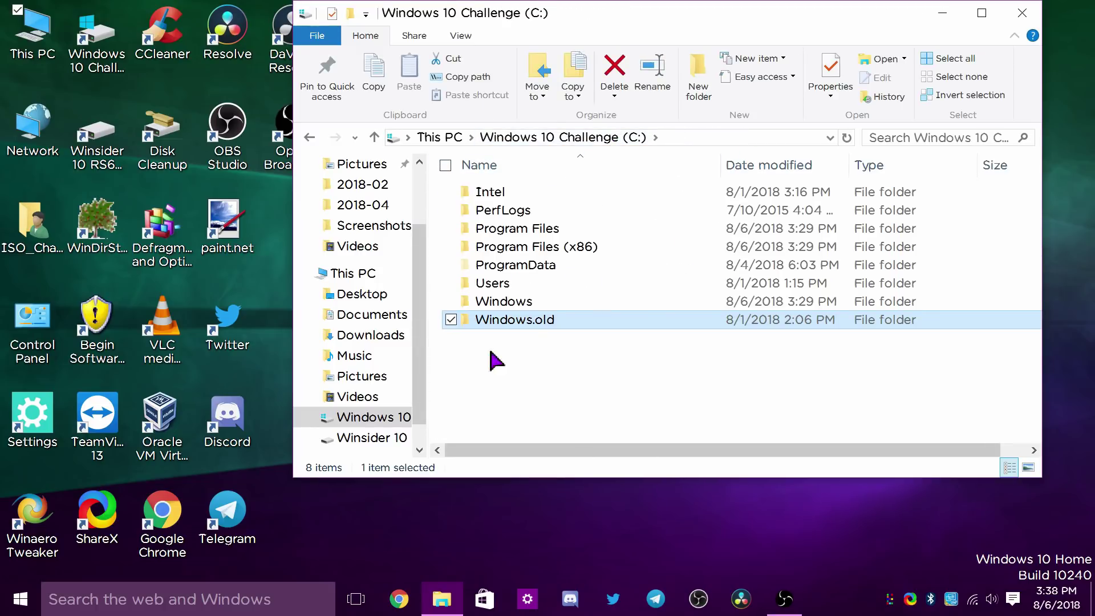
Inspect the Windows folder on the C: drive, return to the drive root and close the folder window
left_click(536, 355)
left_click_drag(571, 334, 492, 341)
left_click(509, 301)
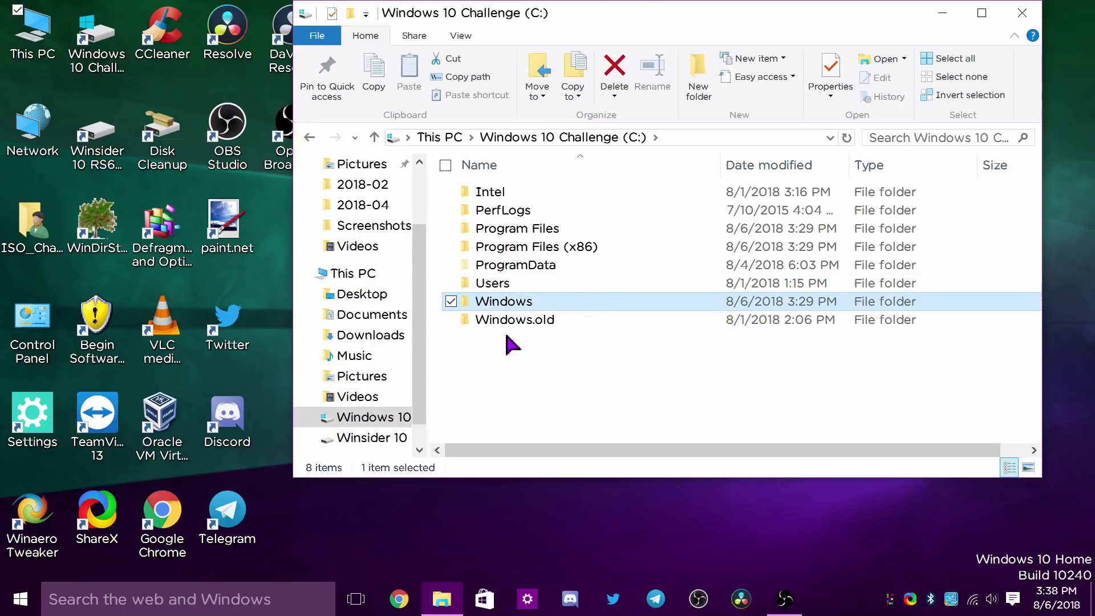
double_click(540, 302)
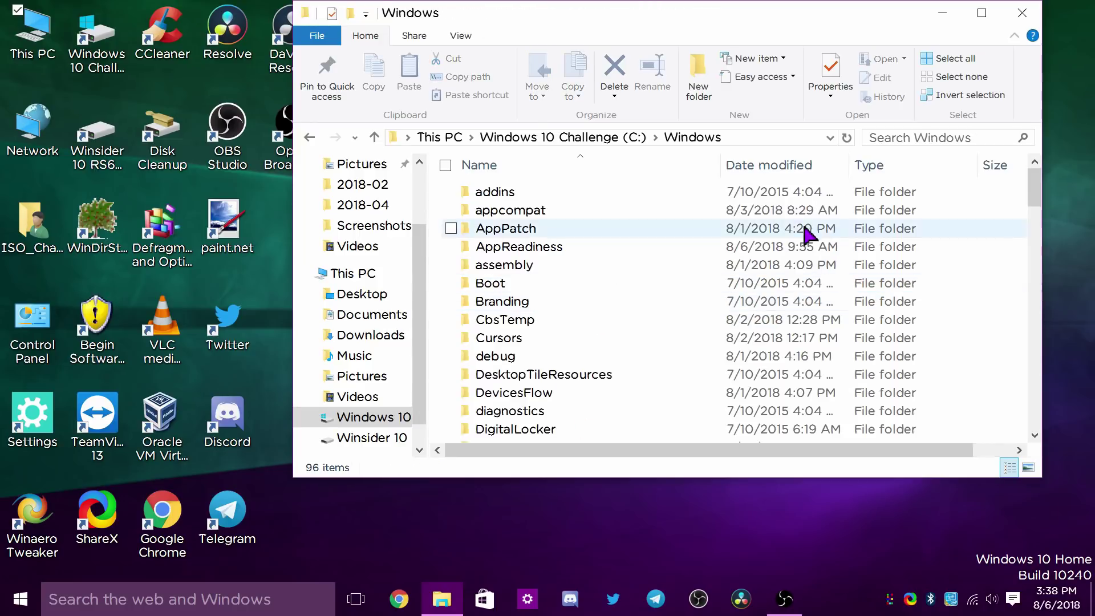
left_click(557, 137)
left_click(516, 321)
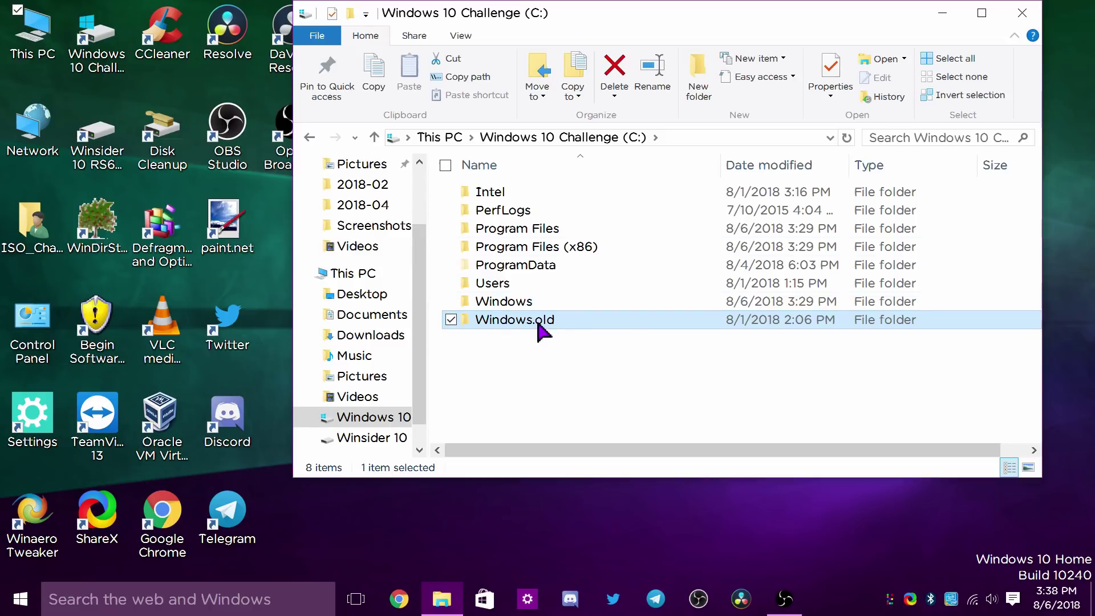
left_click(1023, 13)
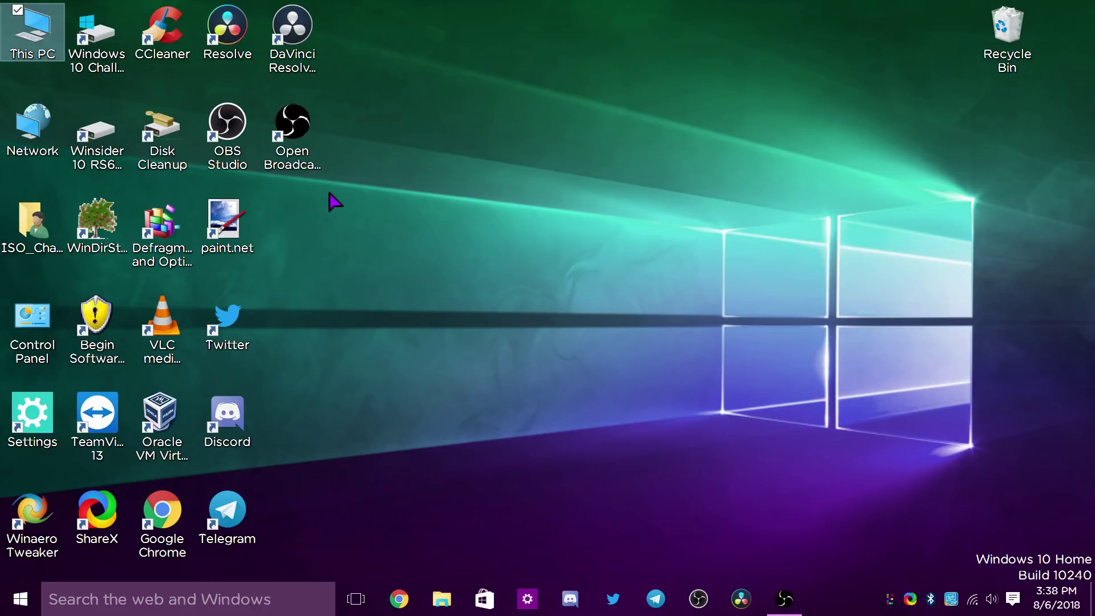
Open the Windows Settings app and bring up the system storage usage breakdown of This PC (C:)
left_click(20, 599)
left_click(96, 507)
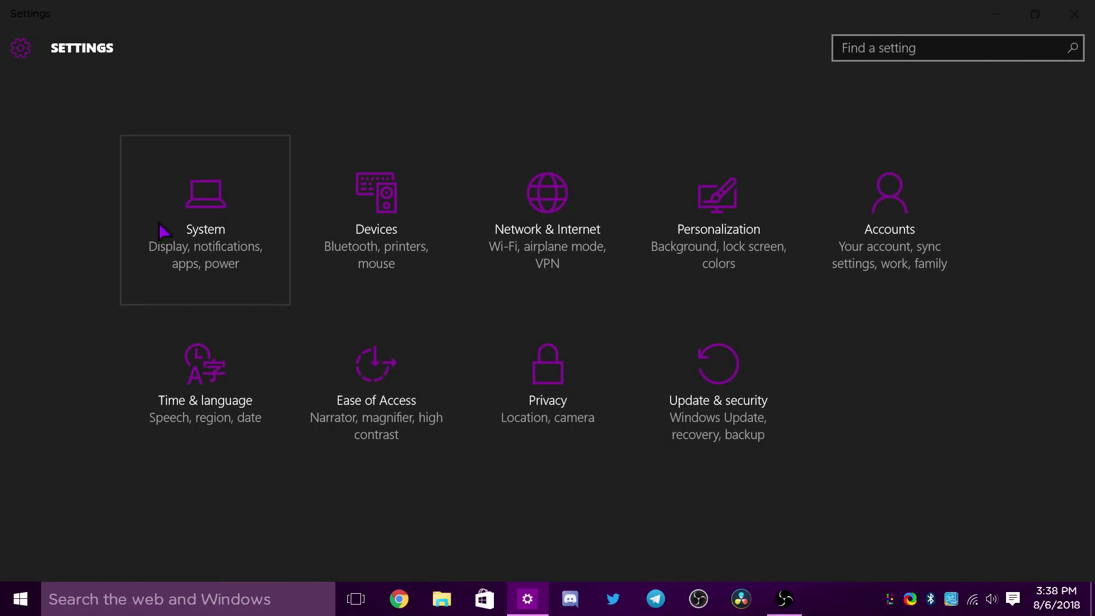
left_click(188, 235)
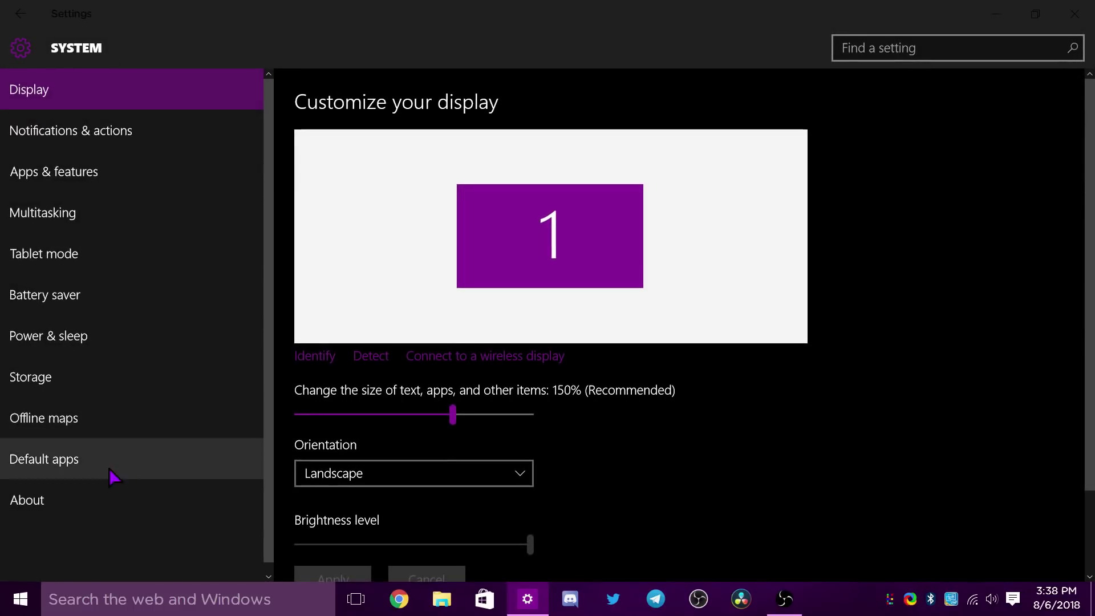
left_click(142, 378)
left_click(468, 208)
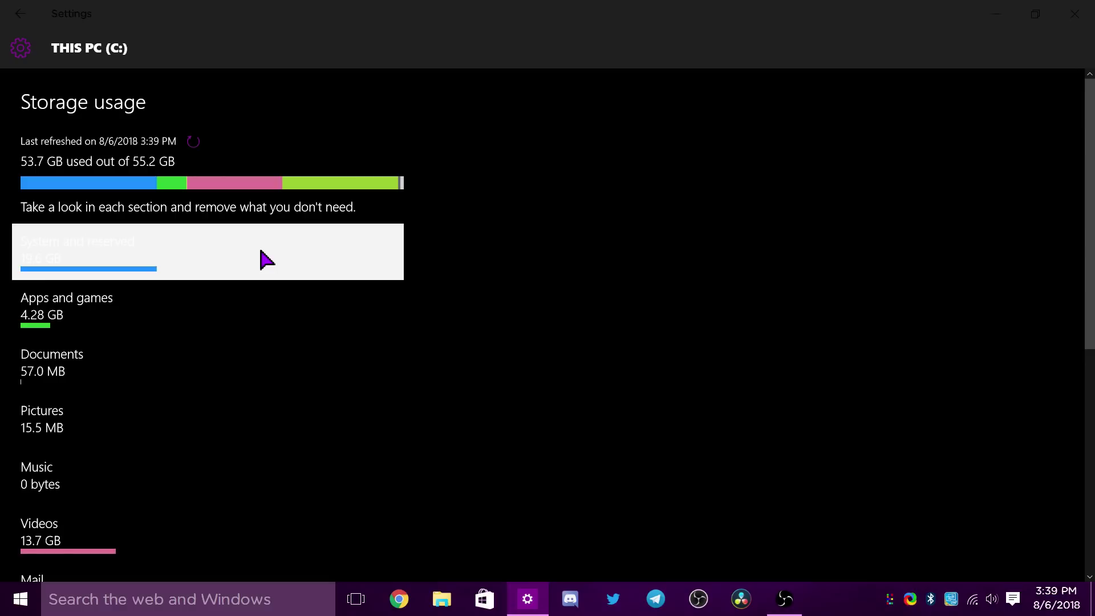
Examine the space used by system files, virtual memory, hibernation and system restore under System and reserved, and return to storage usage
left_click(86, 245)
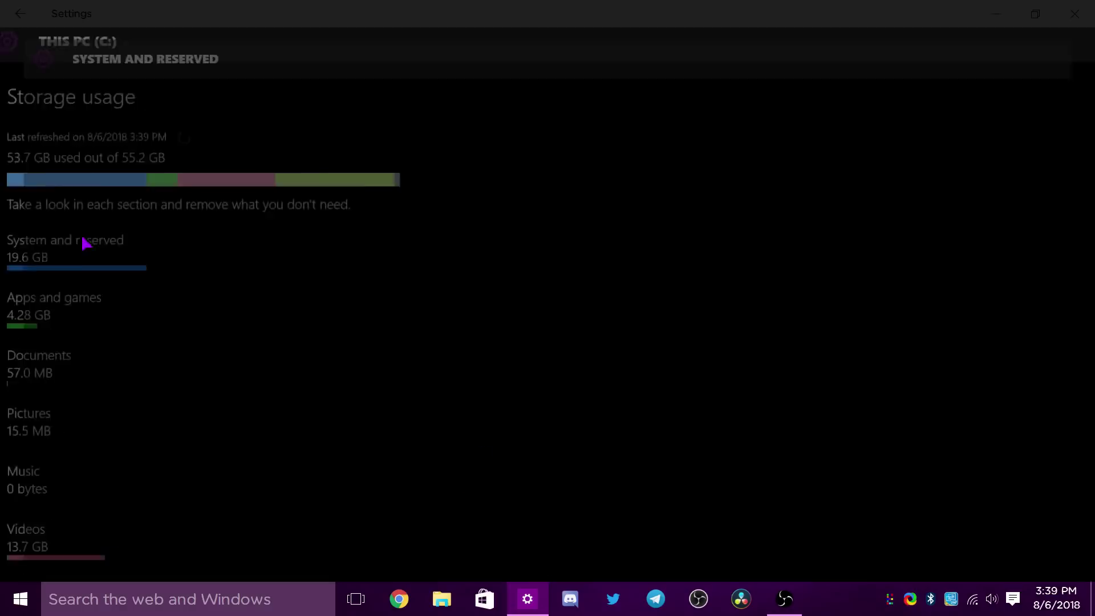
scroll(447, 359, "down", 2)
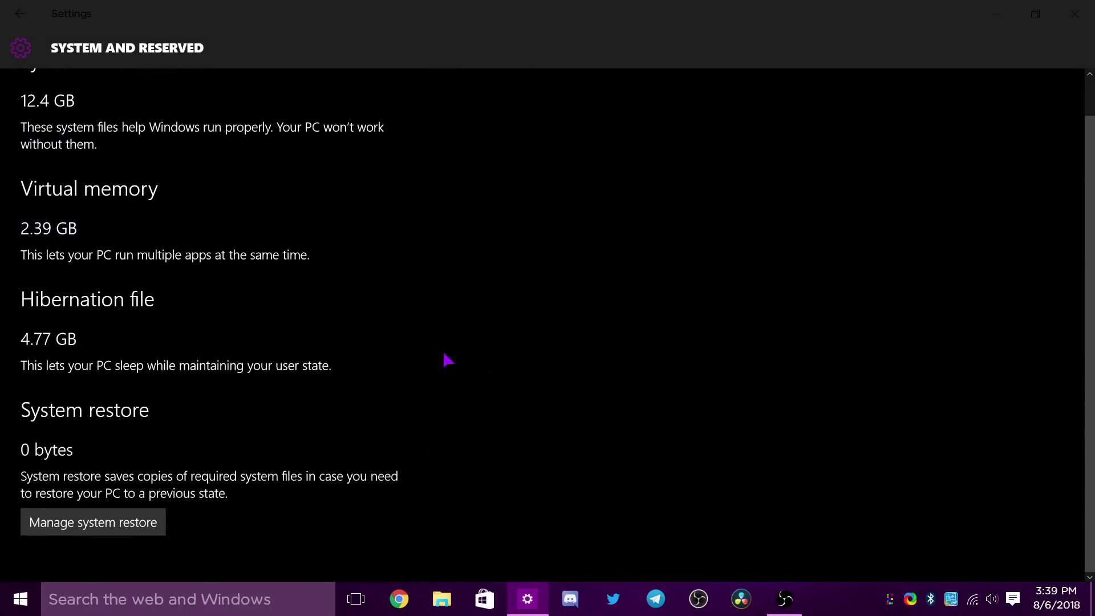
scroll(448, 359, "up", 2)
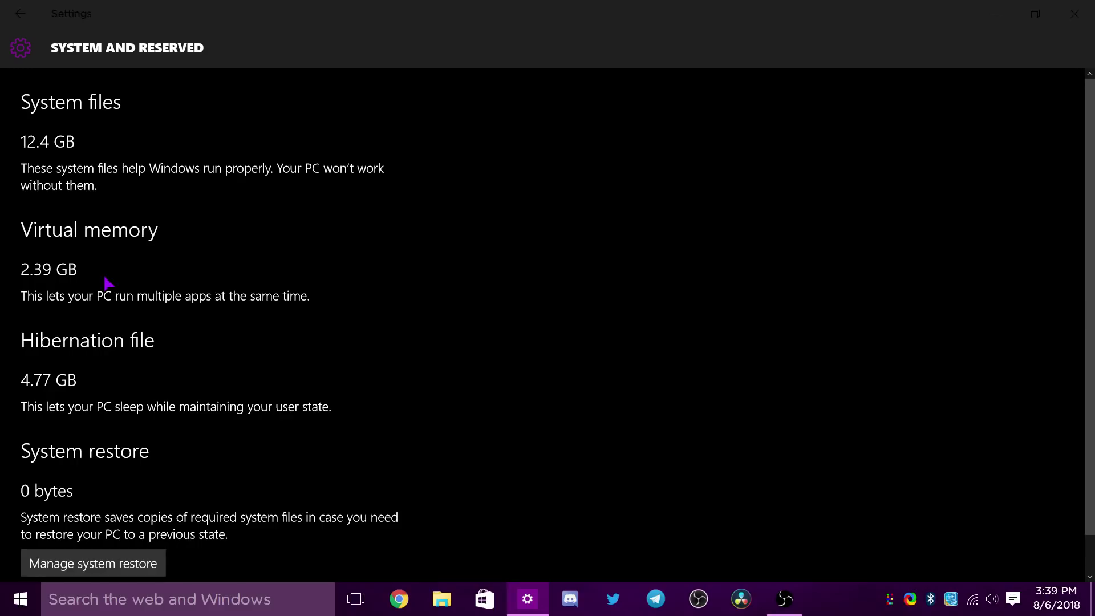
left_click(18, 14)
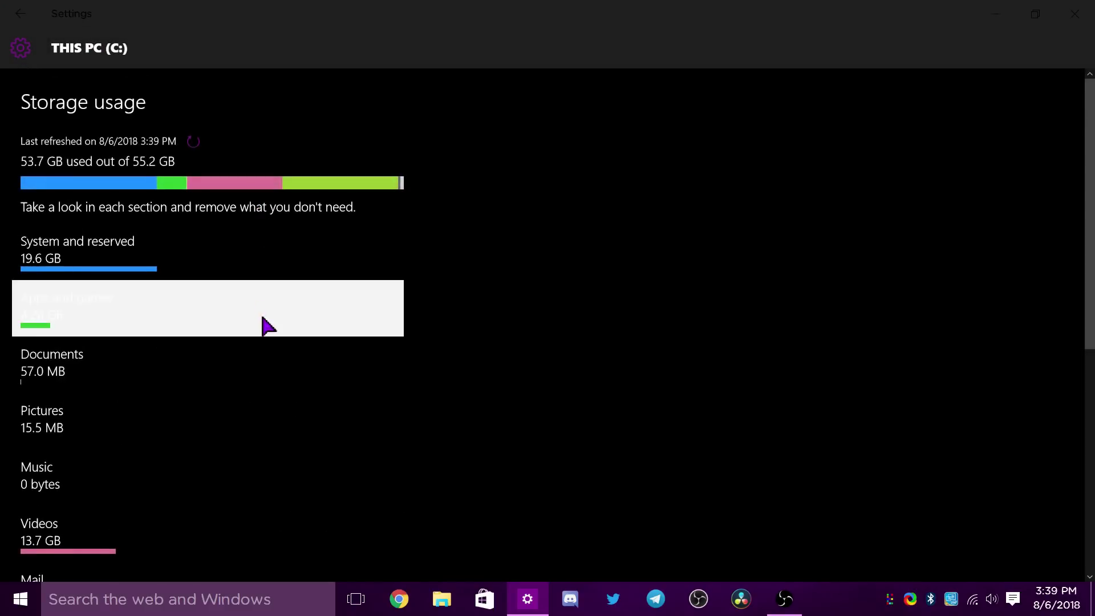
Review the space used by each storage category on the C: drive, from System and reserved to Other
scroll(728, 474, "down", 3)
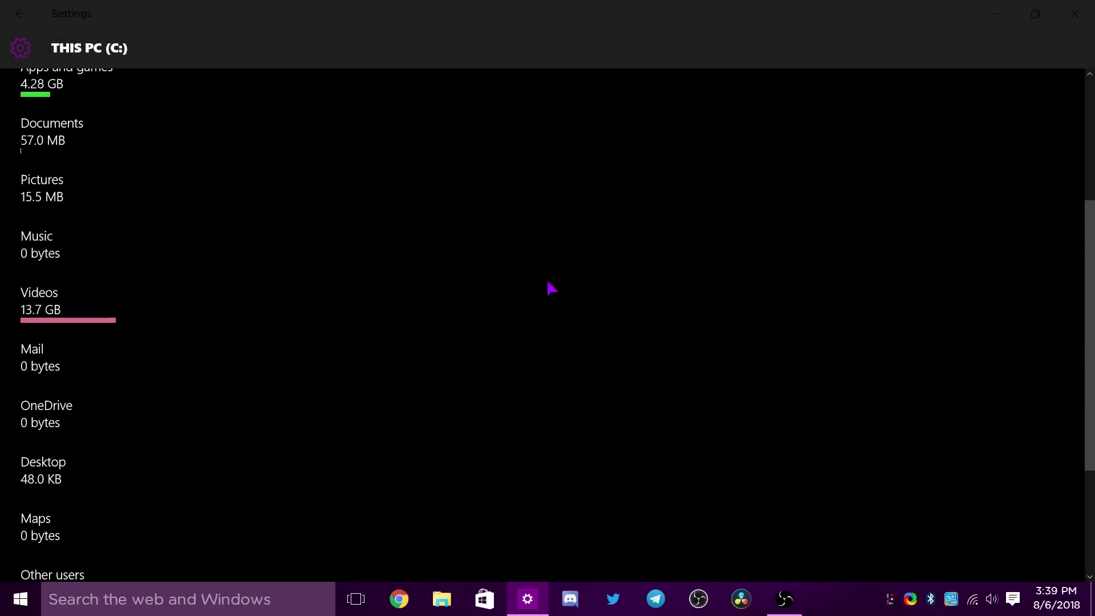
scroll(457, 245, "down", 1)
scroll(282, 359, "up", 3)
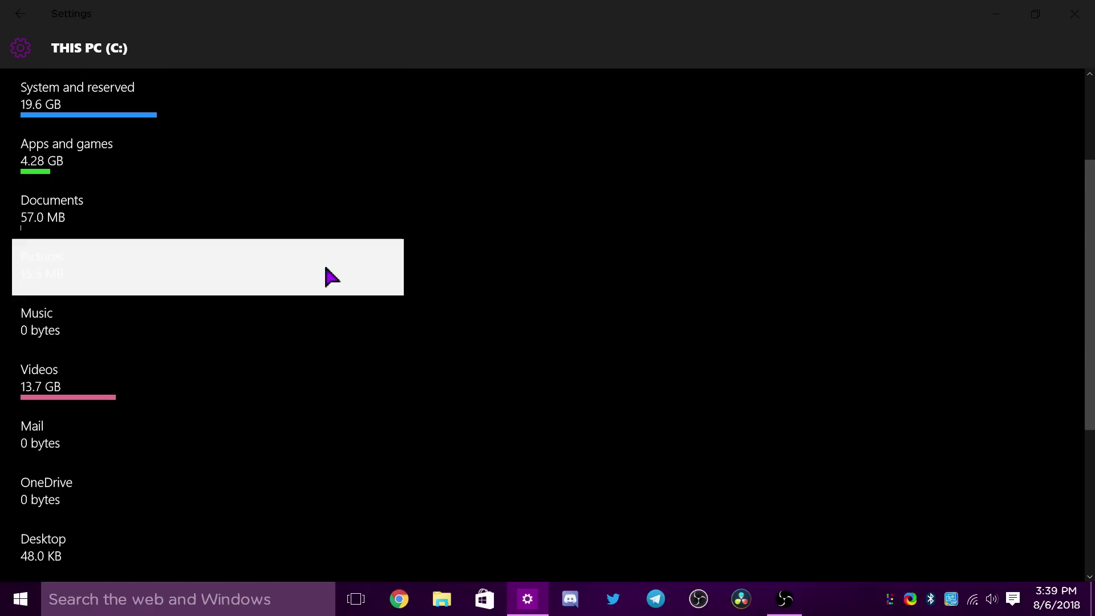
scroll(269, 251, "down", 4)
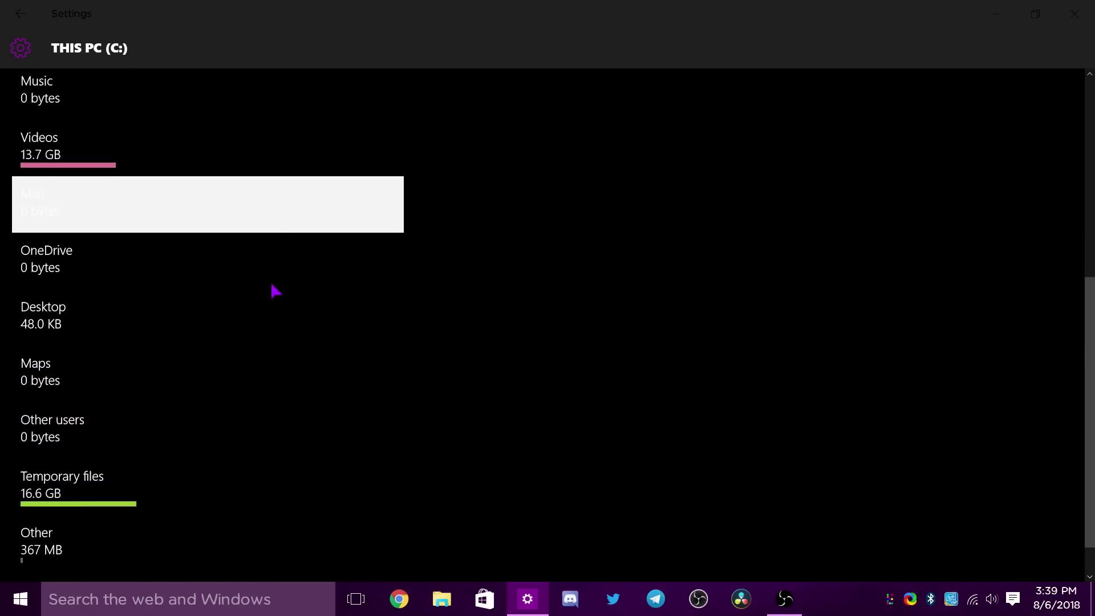
scroll(375, 396, "down", 1)
scroll(300, 409, "up", 7)
scroll(301, 409, "down", 2)
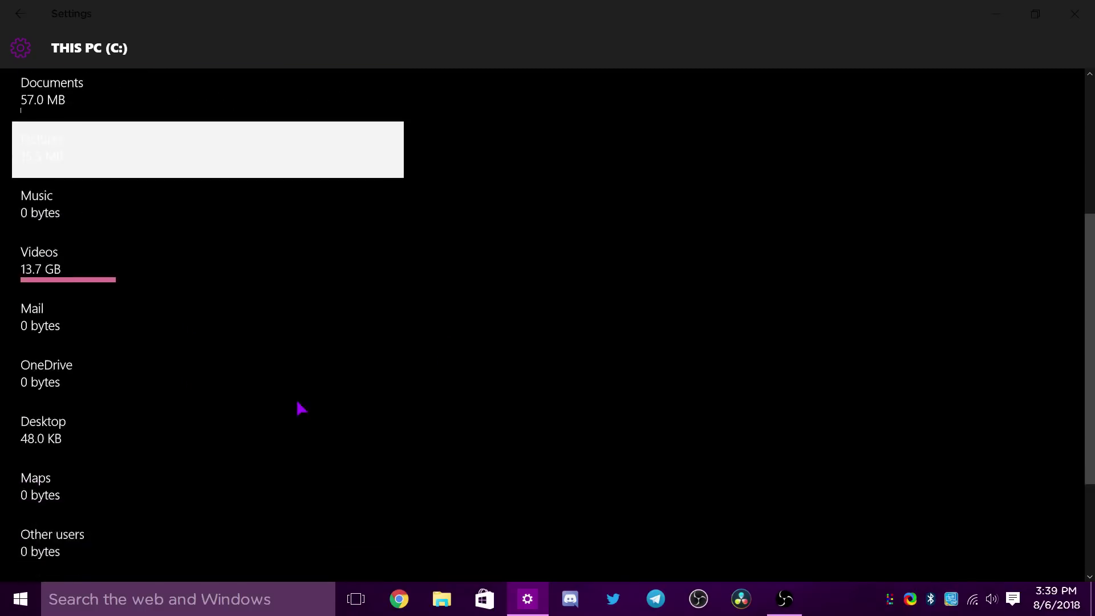
scroll(301, 408, "down", 3)
Open the Temporary files category and delete the temporary files from the C: drive
left_click(172, 460)
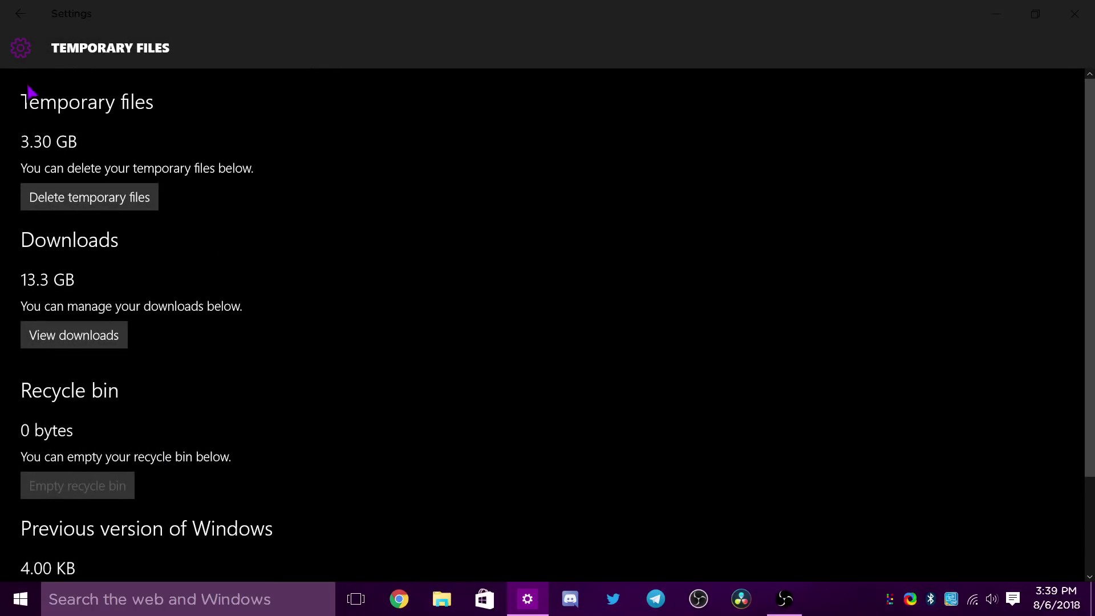
left_click(96, 201)
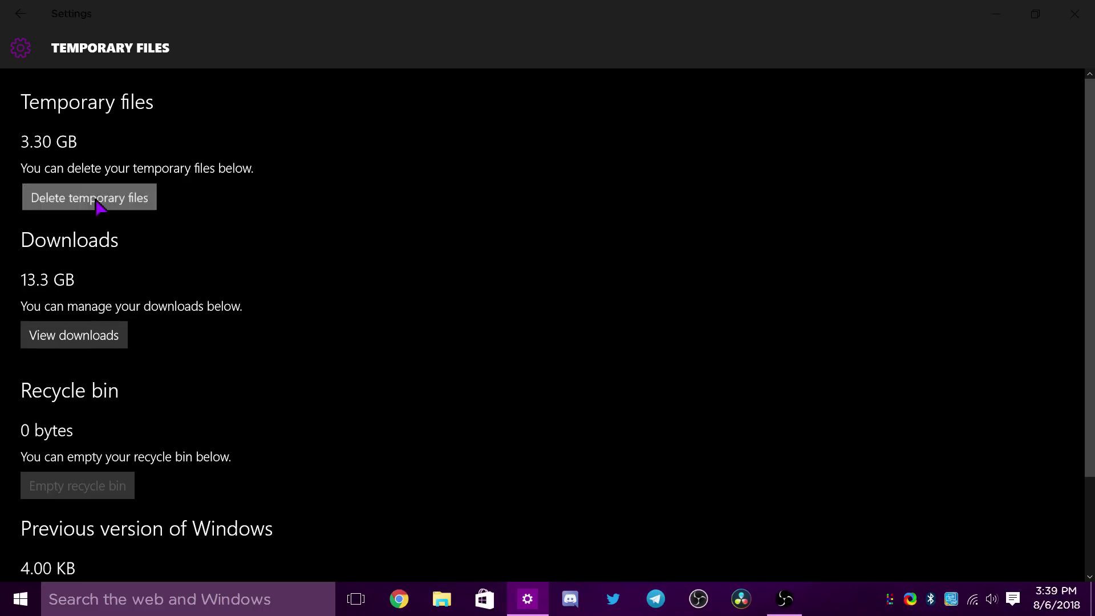
left_click(187, 153)
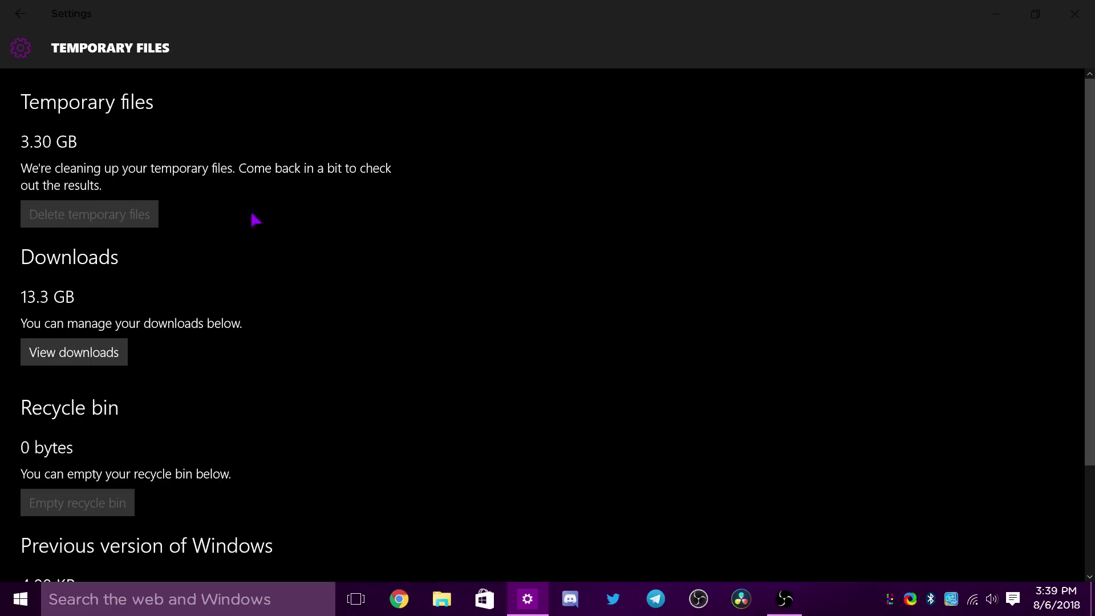
Delete the previous version of Windows, recheck the temporary files cleanup and close Settings
scroll(386, 236, "down", 2)
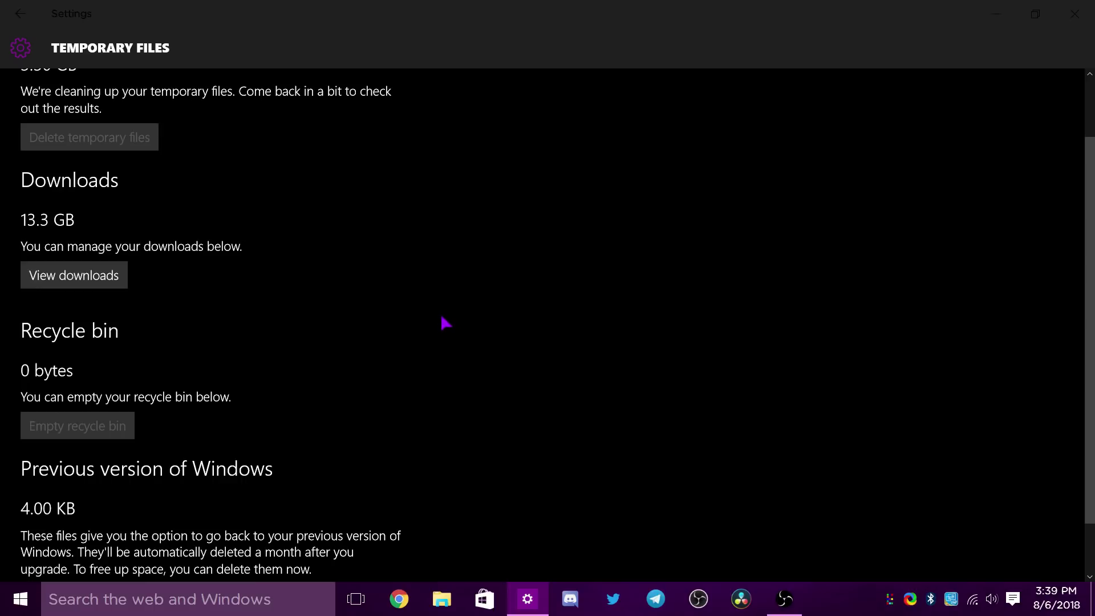
scroll(461, 330, "down", 1)
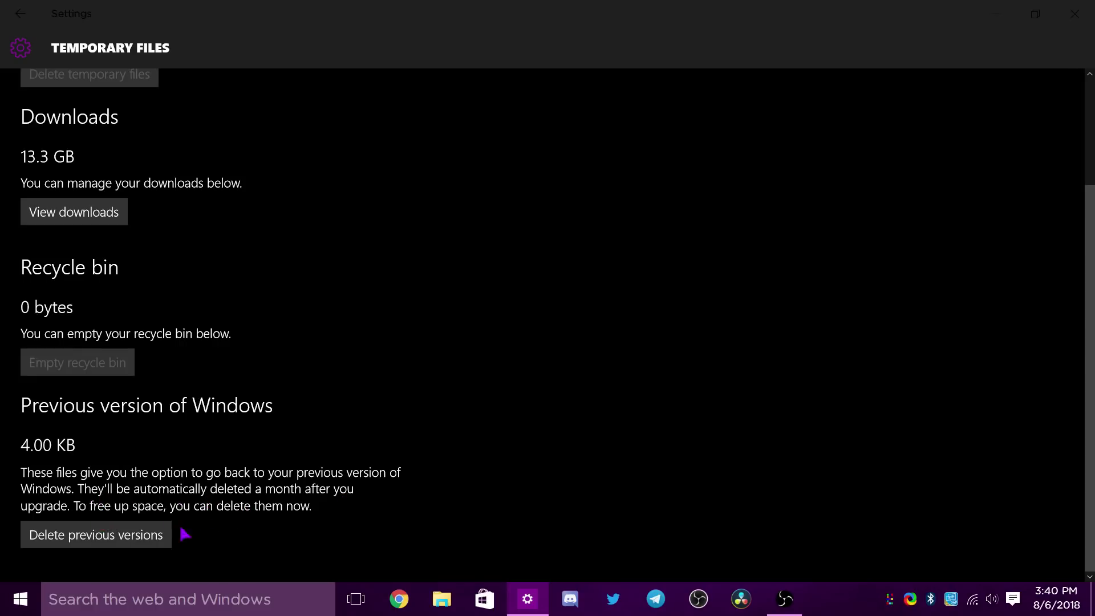
left_click(150, 539)
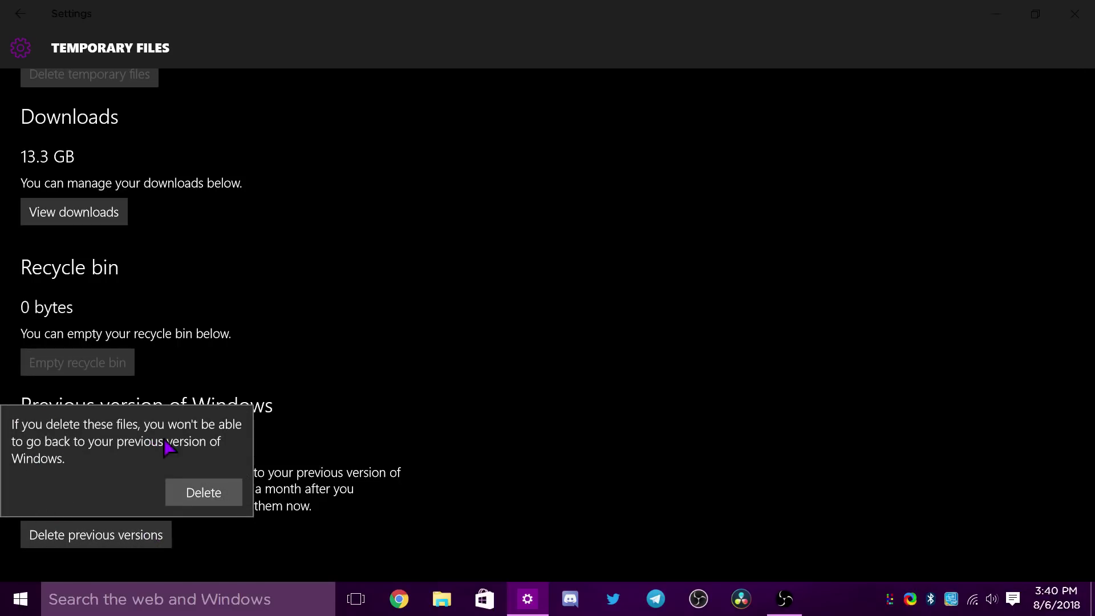
left_click(213, 501)
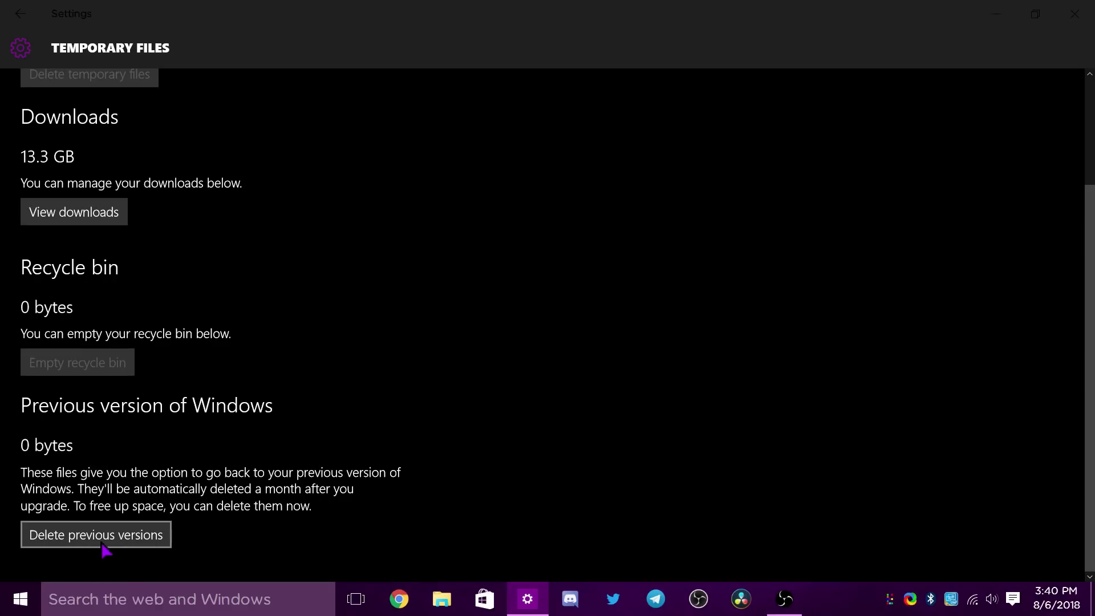
scroll(558, 391, "up", 3)
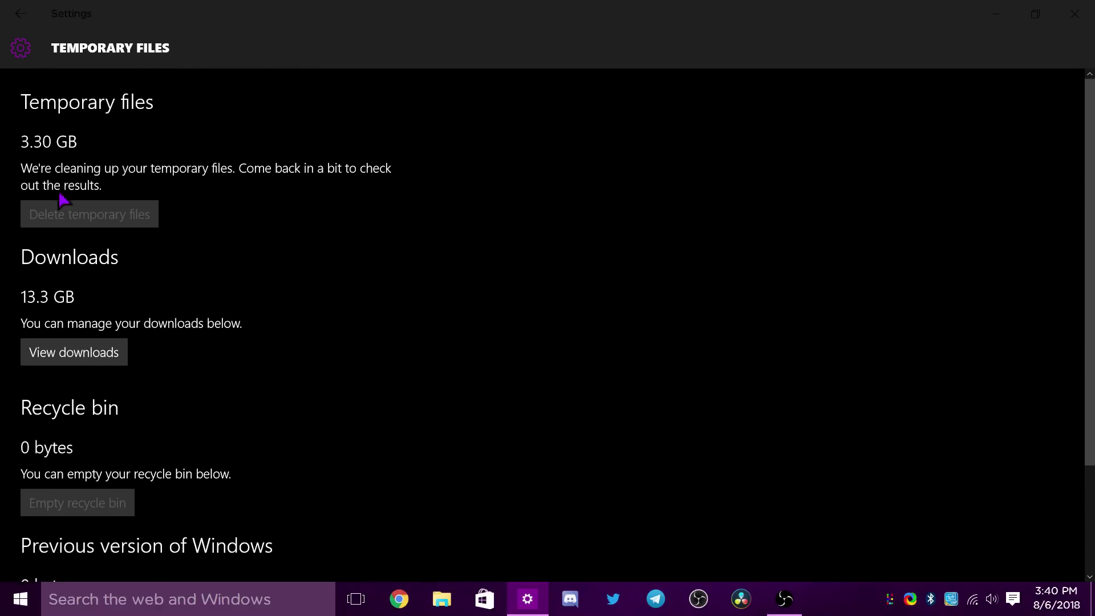
left_click(1075, 14)
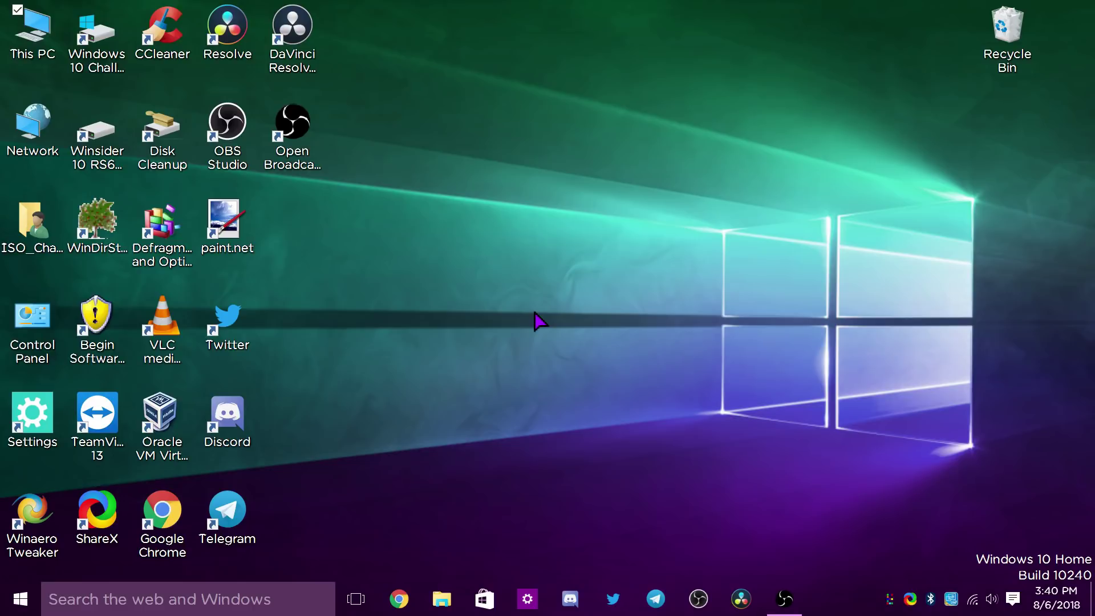
Switch to Optimize Drives and optimize the Windows 10 Challenge (C:) drive
double_click(161, 225)
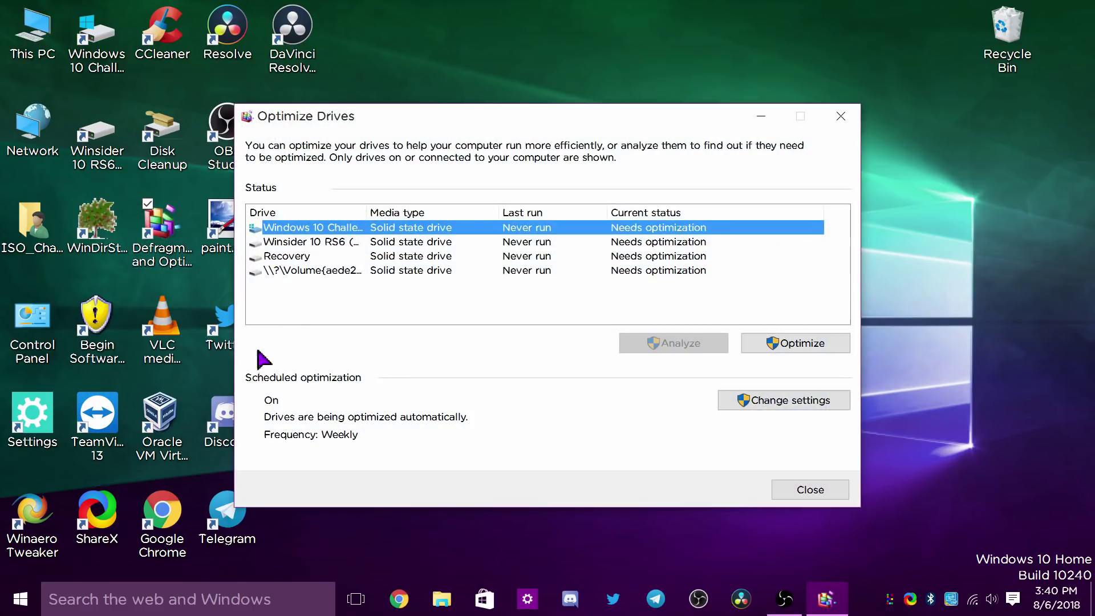
left_click(771, 340)
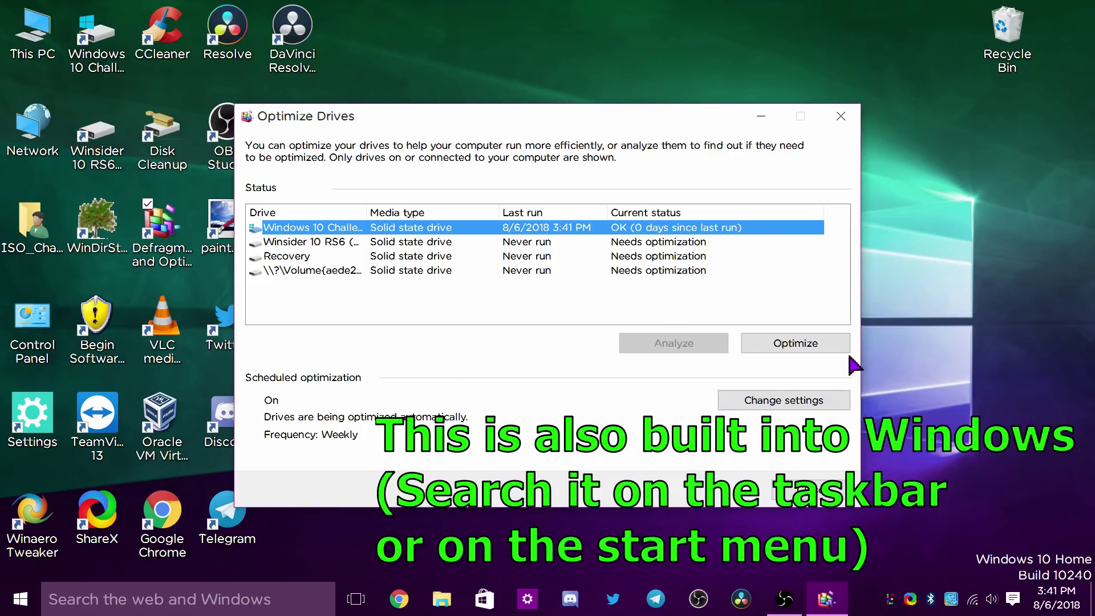
left_click(828, 345)
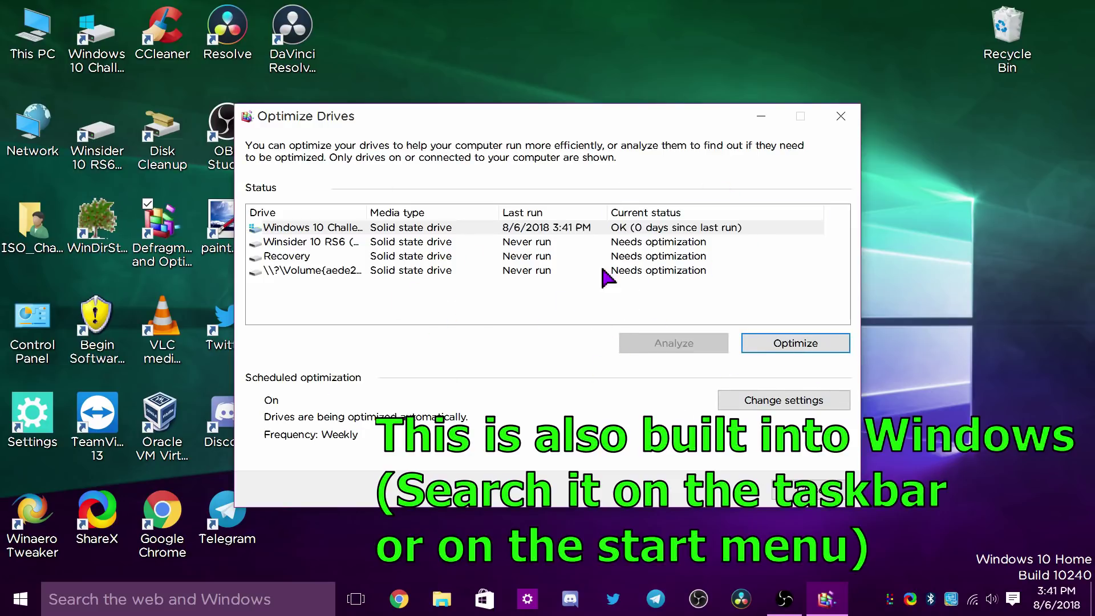
Optimize the Winsider 10 RS6 drive and reselect the Windows 10 Challenge drive
left_click(650, 243)
left_click(788, 344)
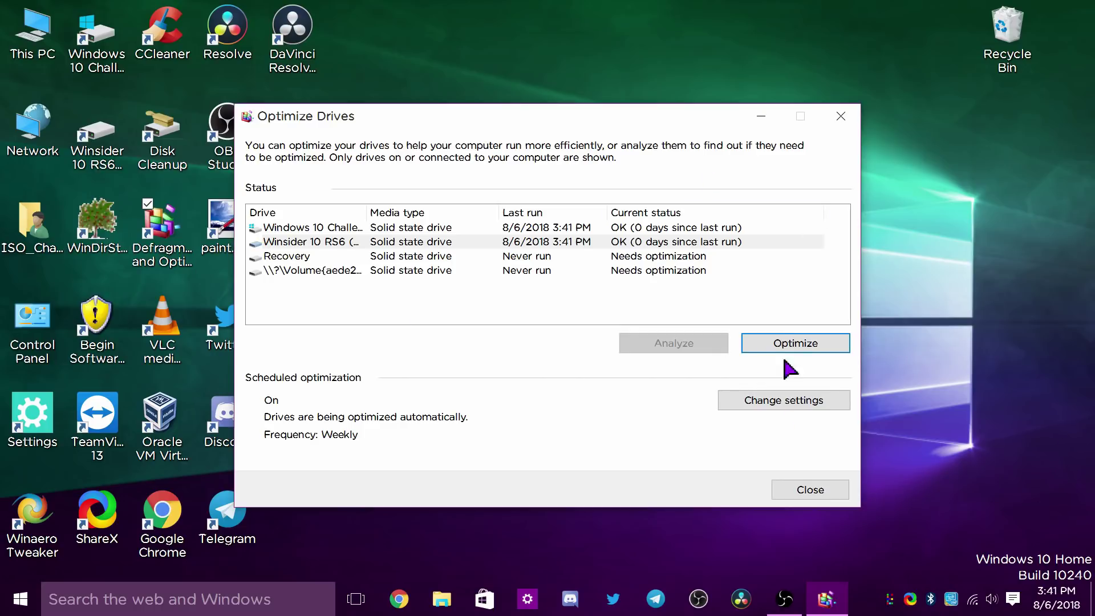
left_click(402, 228)
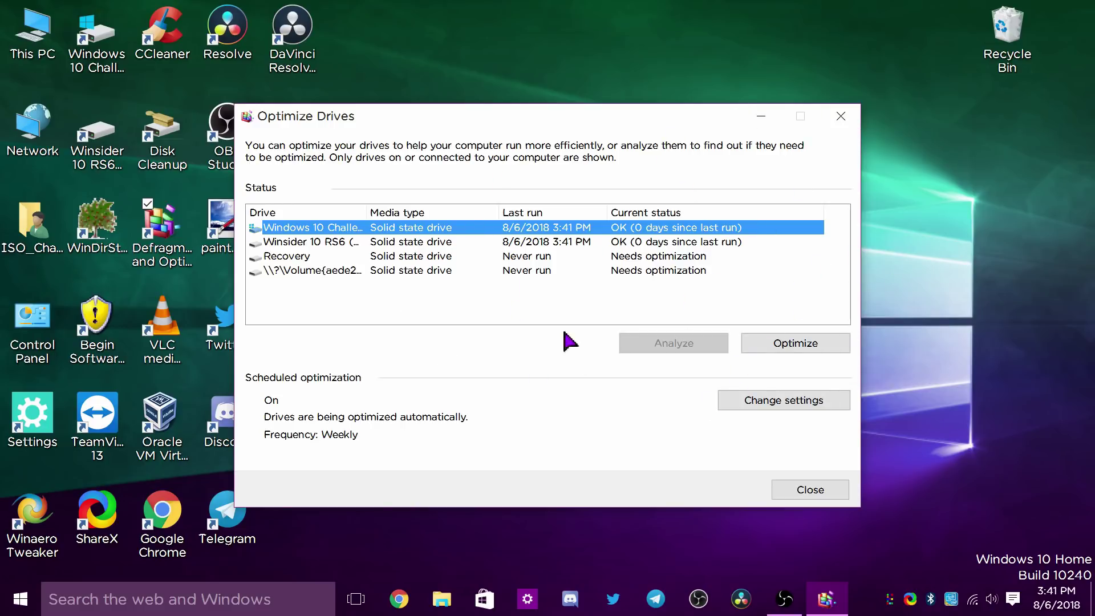
Set the scheduled drive optimization frequency to Daily and close Optimize Drives
left_click(774, 403)
left_click(492, 238)
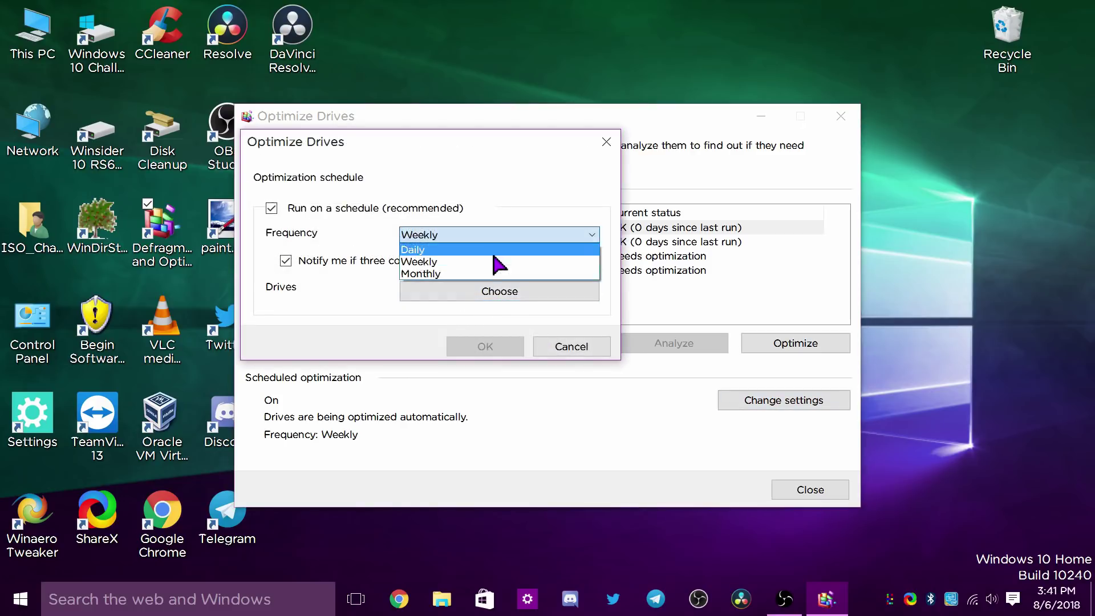
left_click(490, 251)
left_click(485, 347)
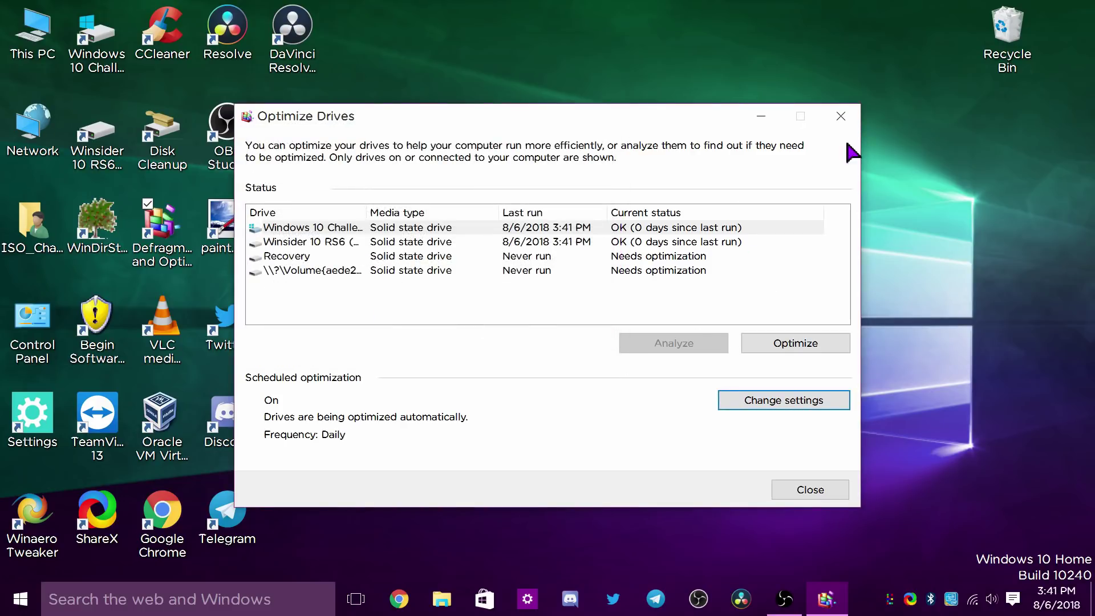
left_click(841, 116)
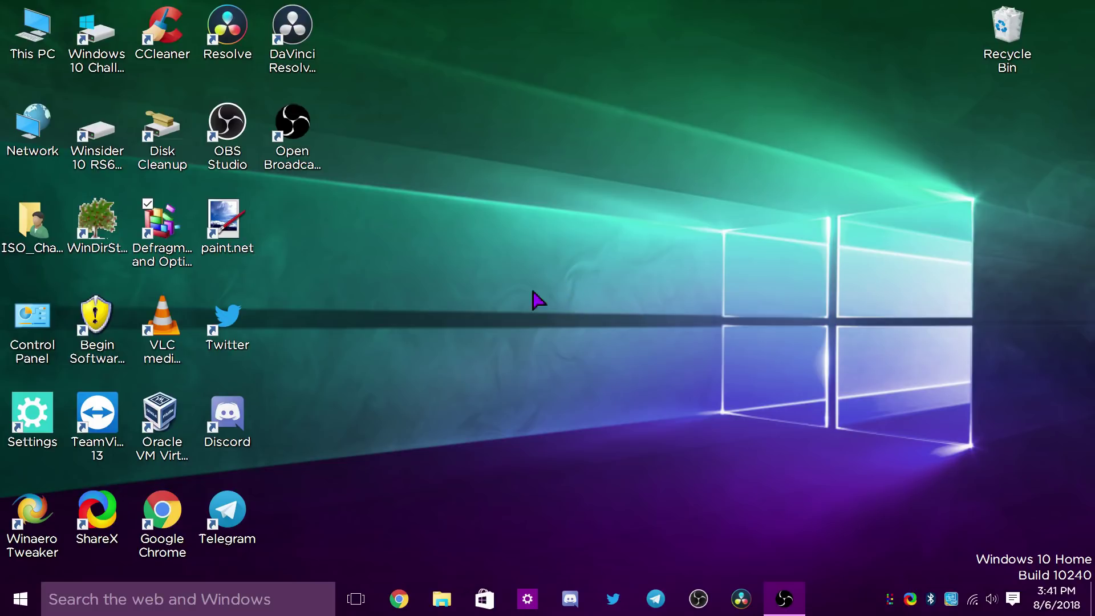
Switch to CCleaner and run the cleaner twice with the preselected Windows items, confirming the deletion of the files
left_click(170, 42)
double_click(170, 43)
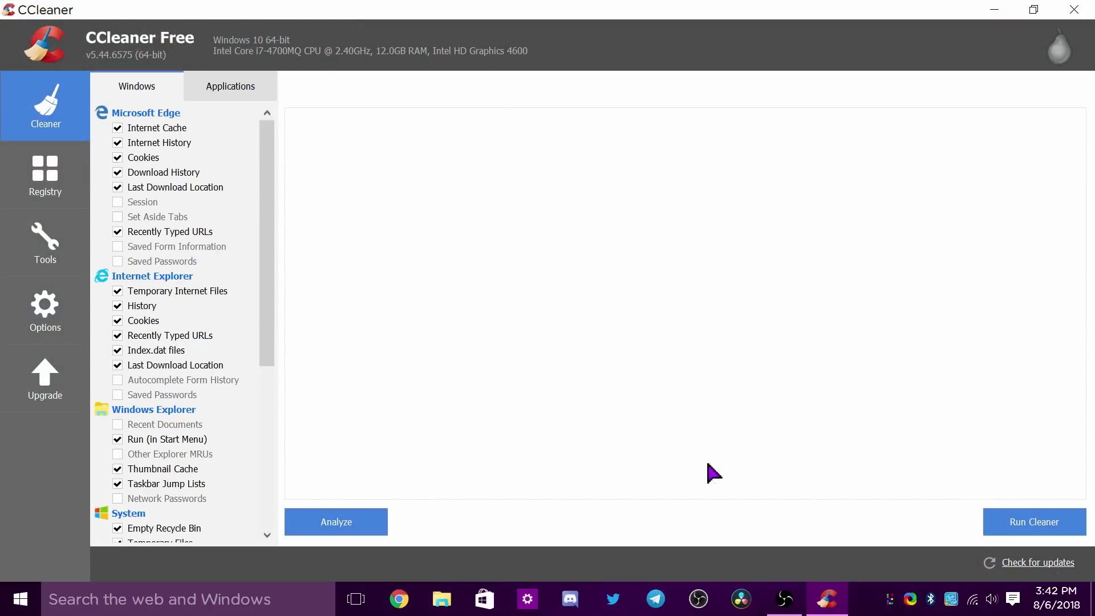
left_click(1015, 527)
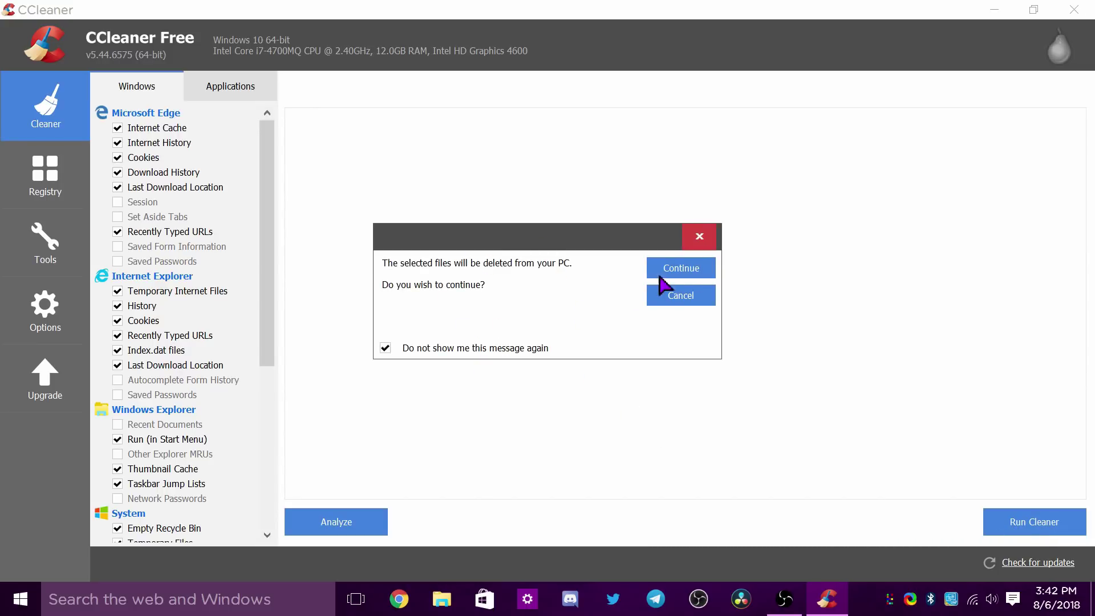
left_click(687, 267)
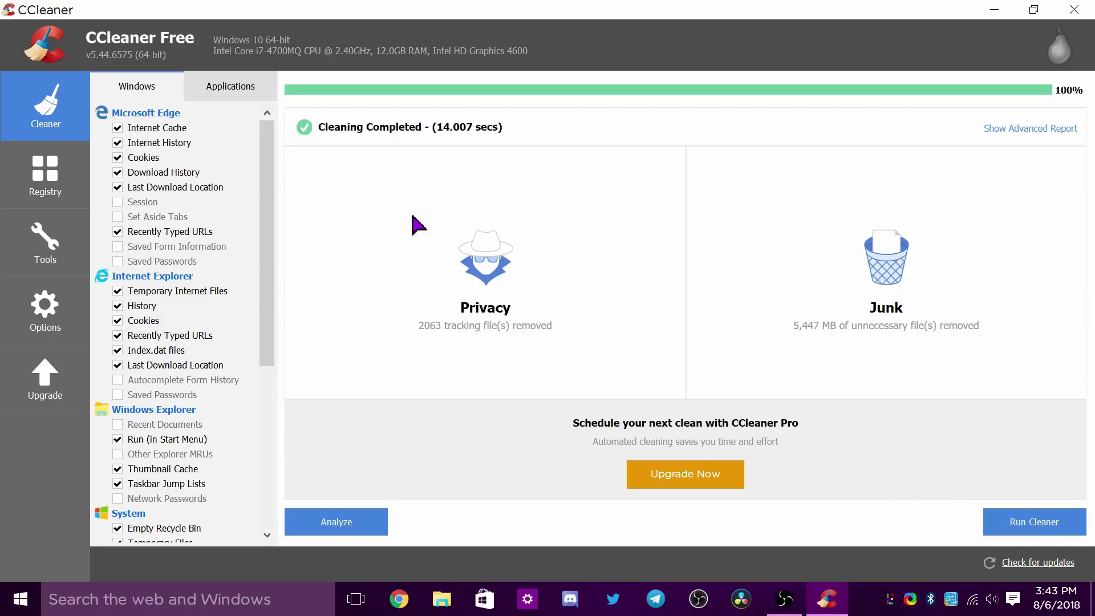
left_click(1037, 522)
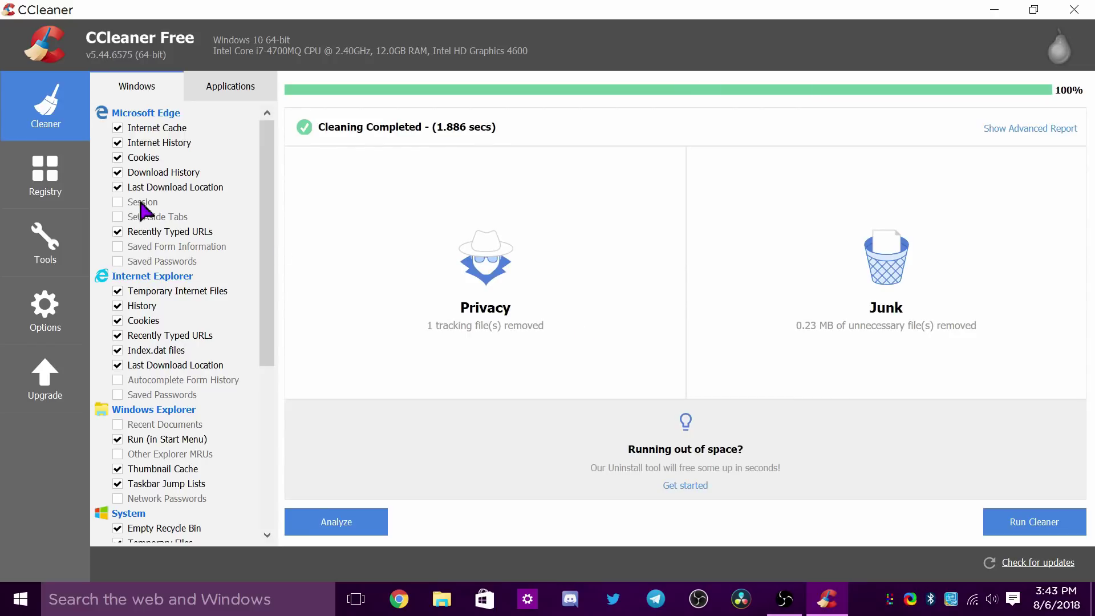
Scan the registry for issues and fix all selected issues without backing up the registry changes
left_click(56, 184)
left_click(320, 523)
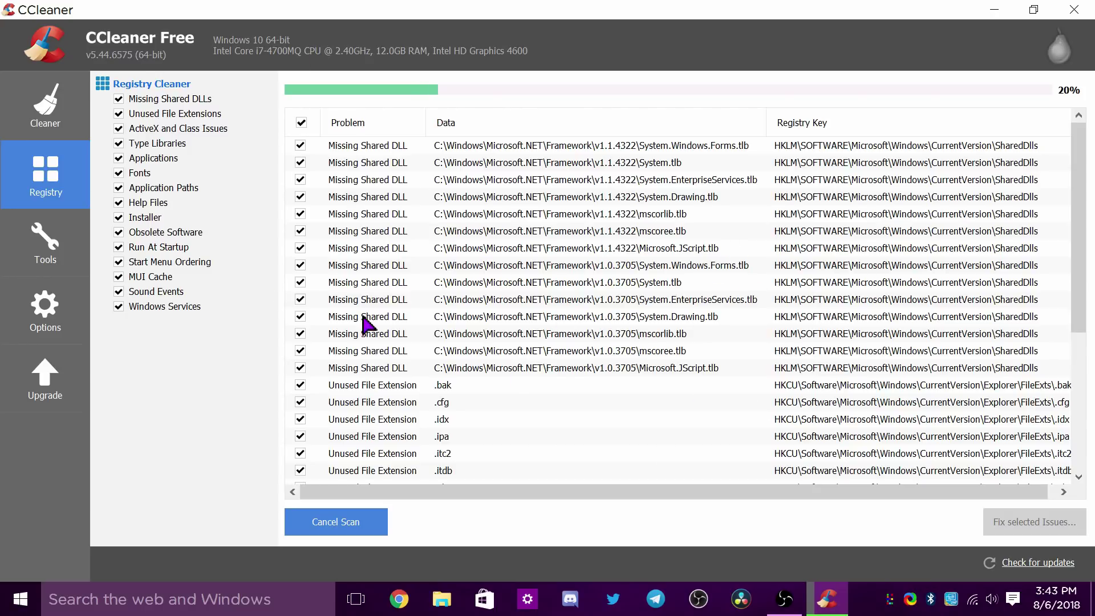
left_click(1007, 528)
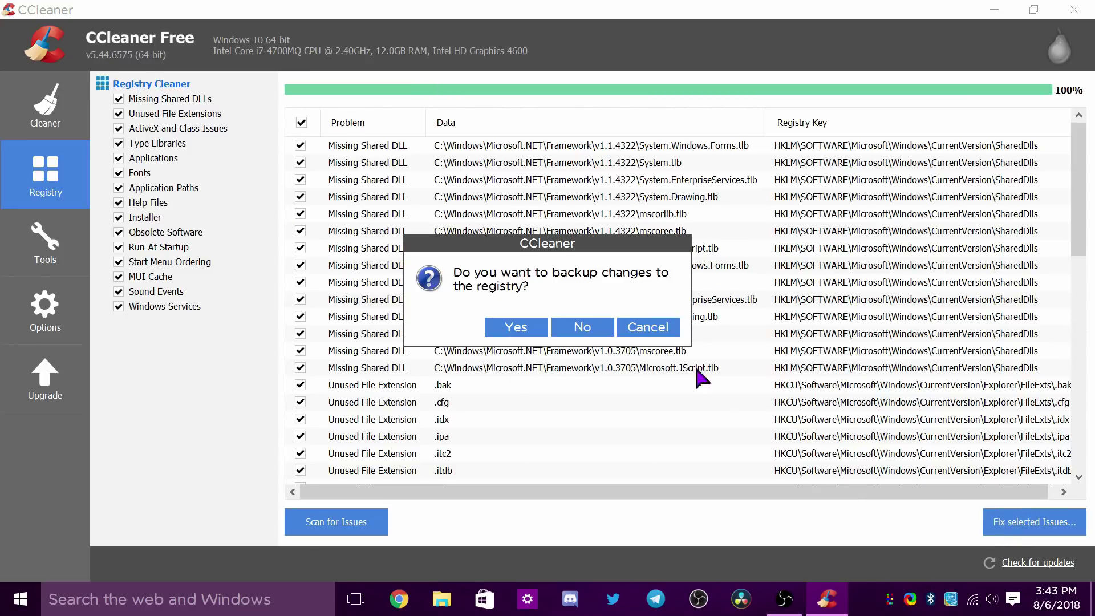
left_click(573, 331)
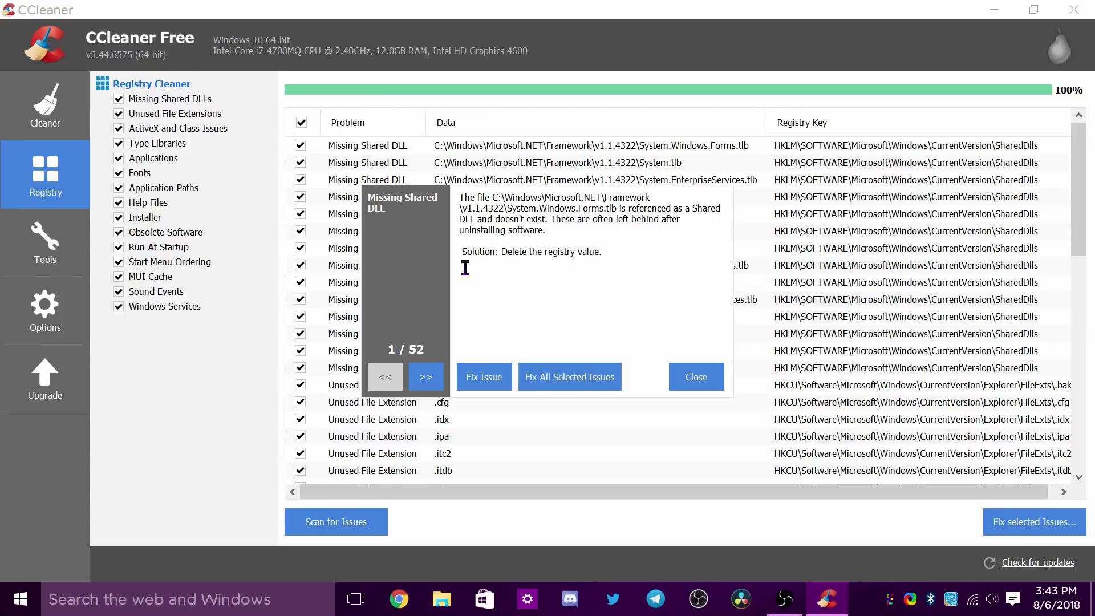
left_click(594, 383)
left_click(695, 381)
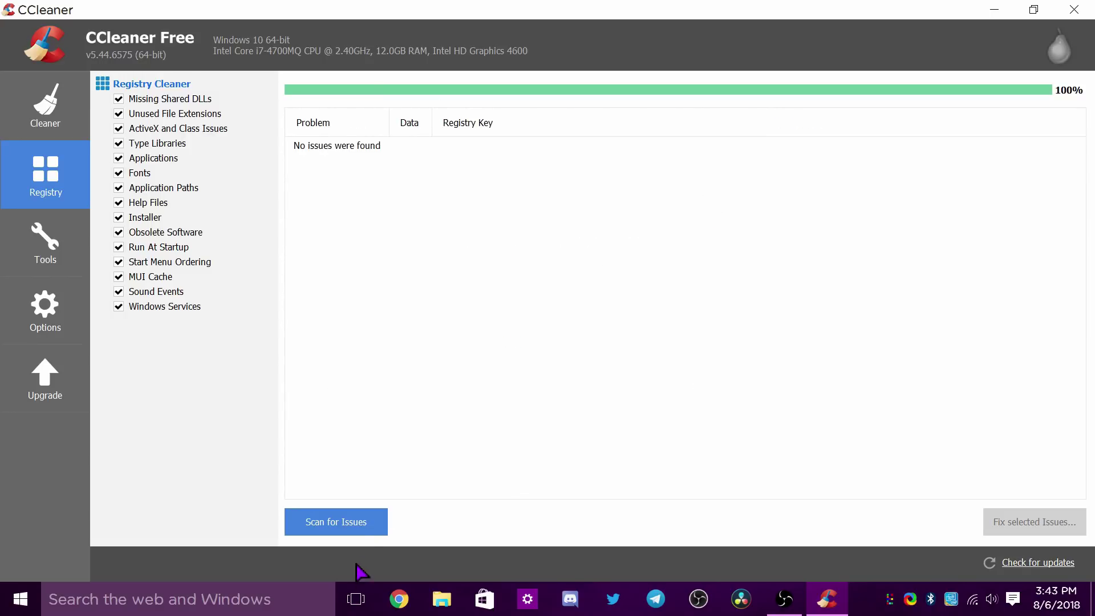
Rescan the registry, fix the remaining provtool.exe issue without a backup, scan once more and close CCleaner
left_click(359, 526)
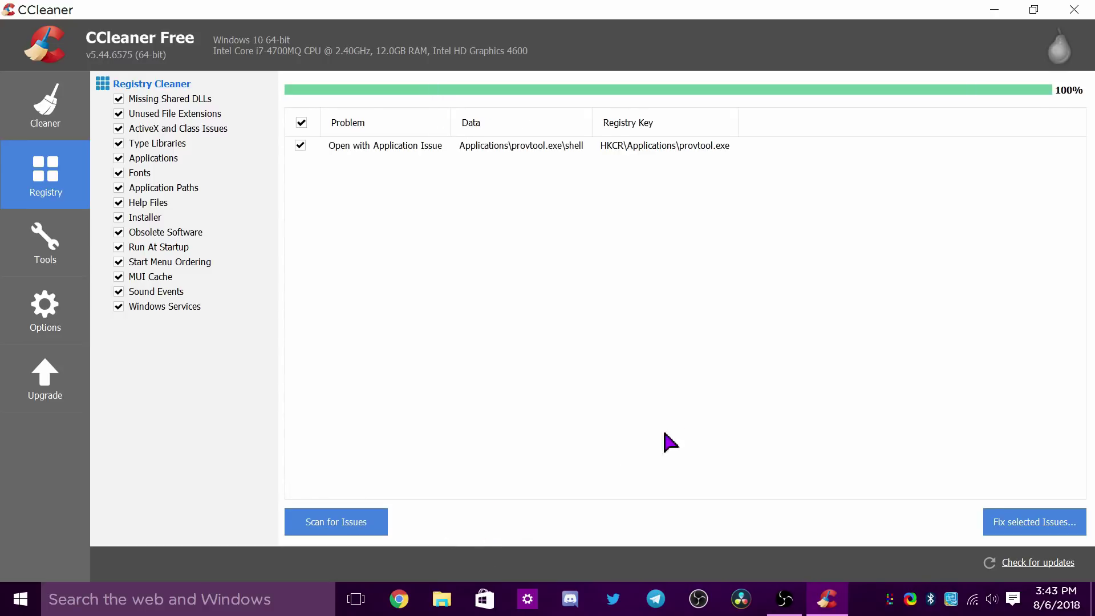
left_click(1018, 522)
left_click(583, 327)
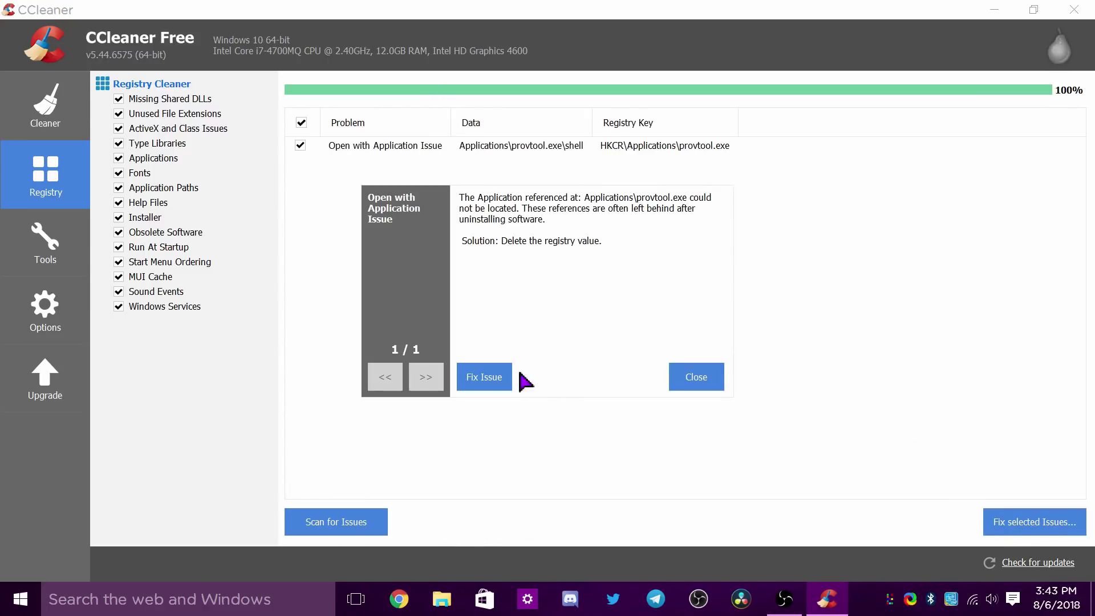
left_click(497, 379)
left_click(699, 377)
left_click(345, 522)
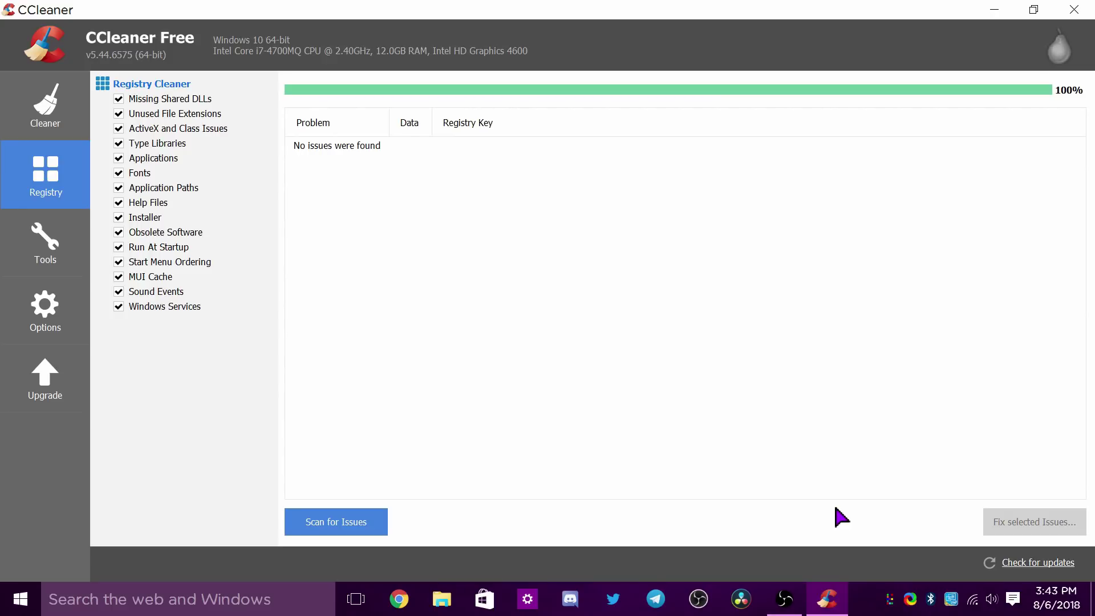
left_click(1074, 9)
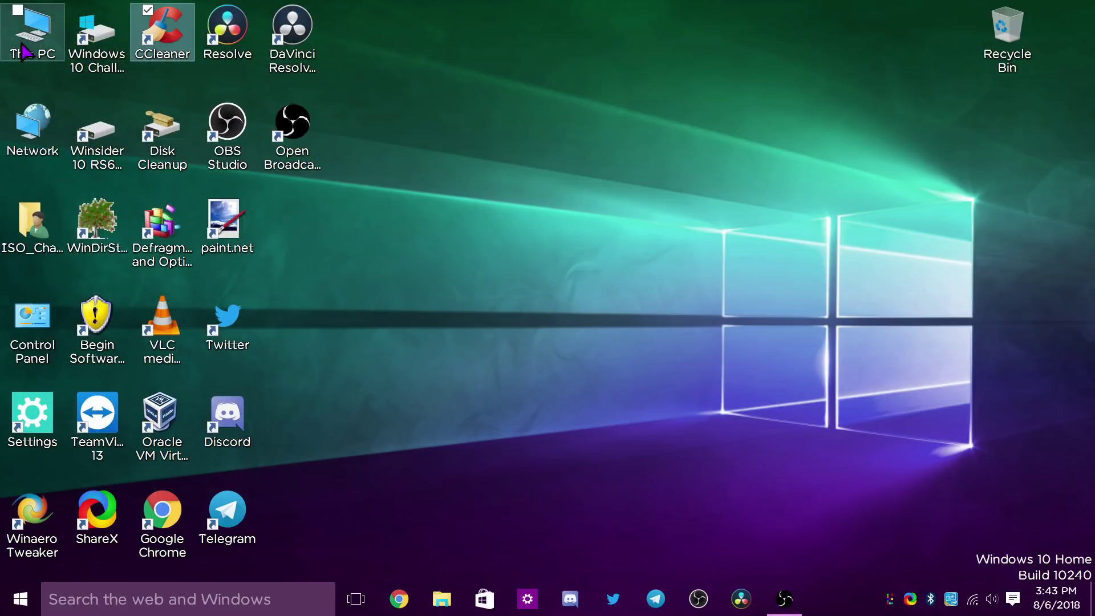
Open This PC to check the free space on the Windows 10 Challenge (C:) drive, and close the window
double_click(24, 51)
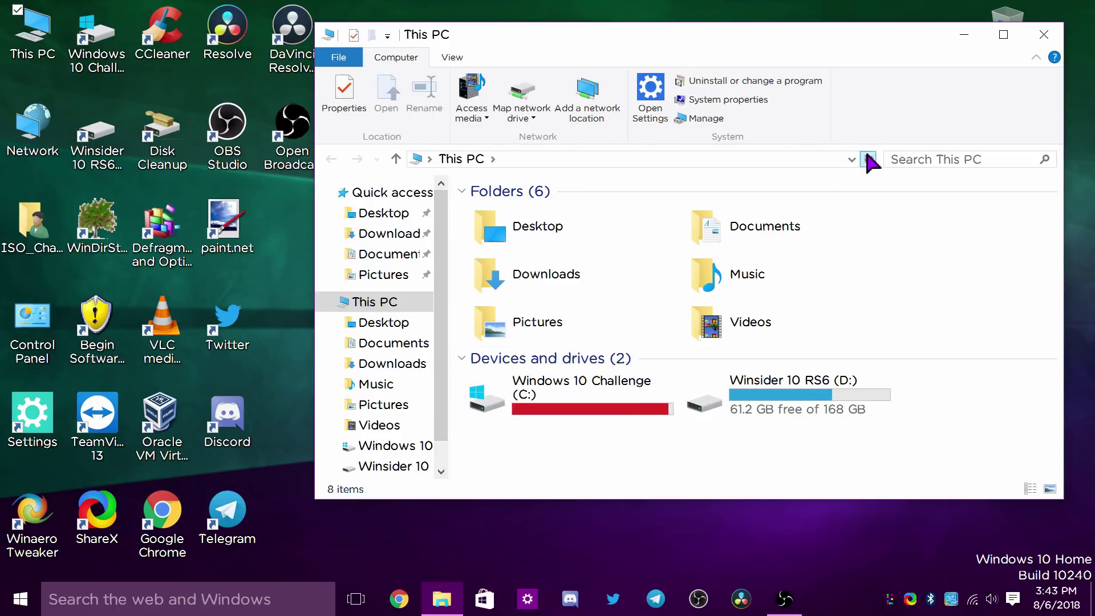
mouse_move(583, 400)
left_click(1044, 36)
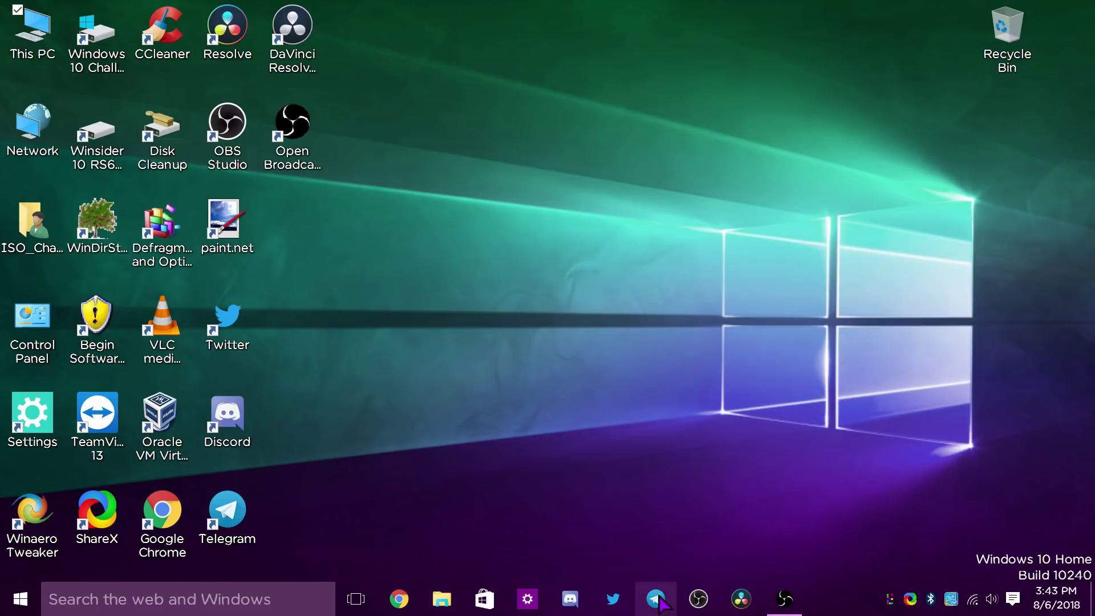
Reopen This PC and go to the Downloads folder
double_click(33, 31)
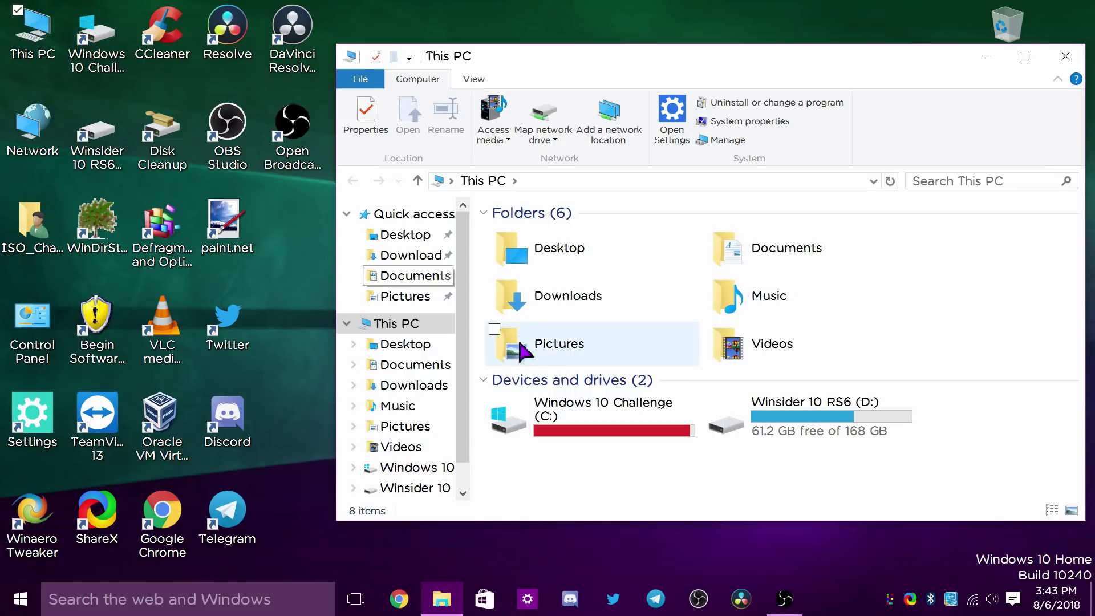
left_click(381, 386)
left_click_drag(694, 66, 661, 57)
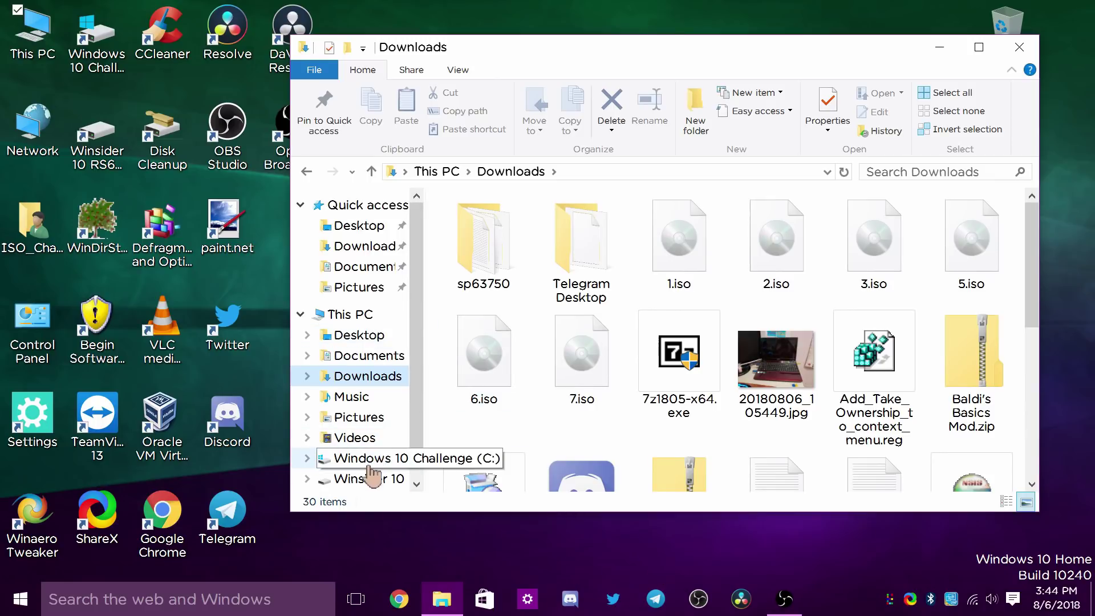
Delete the disc images 1.iso, 2.iso, 3.iso, 5.iso, 6.iso and 7.iso from the Downloads folder
left_click(681, 228)
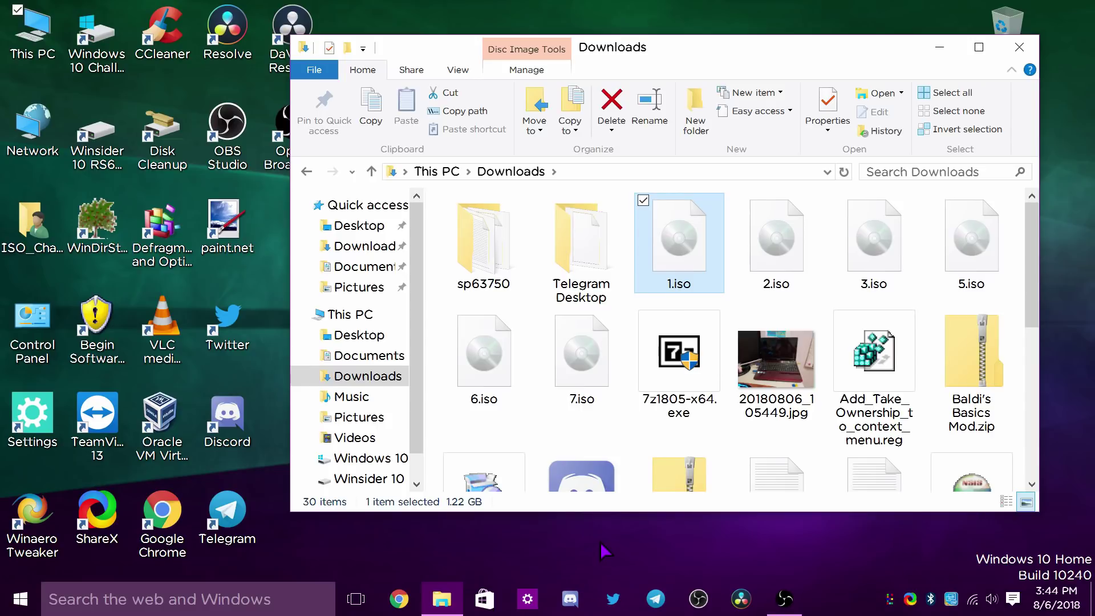
left_click(690, 268)
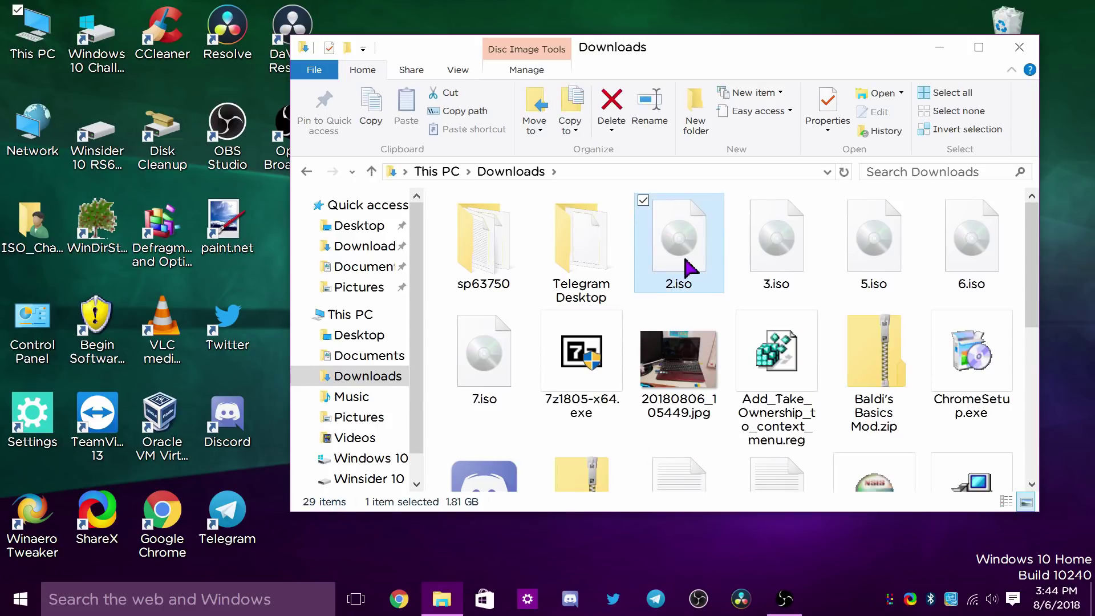
key("Delete")
left_click(690, 268)
key("Delete")
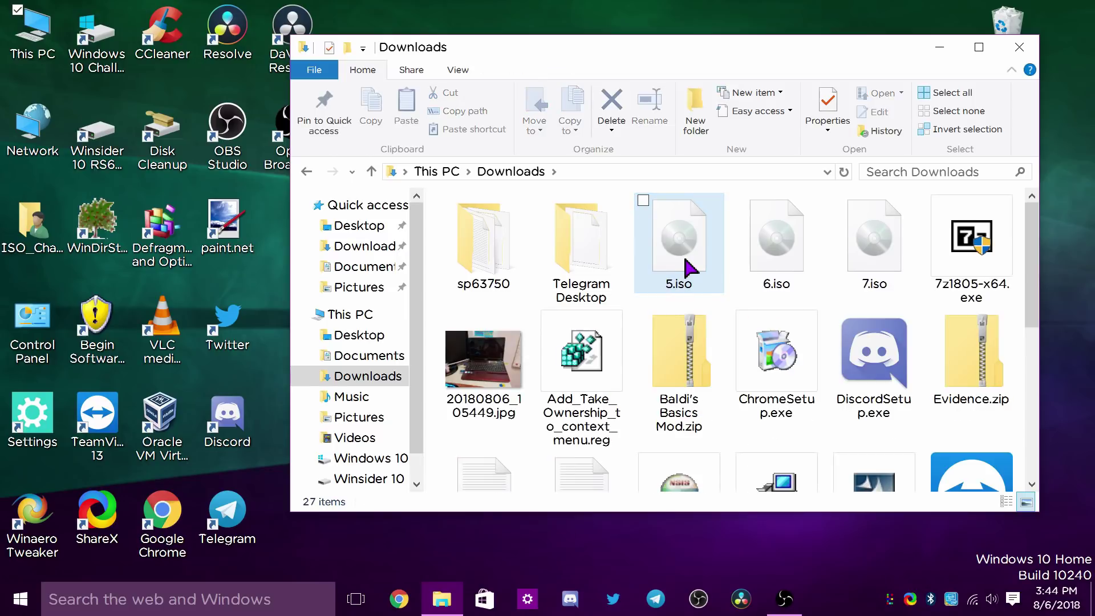
left_click(691, 268)
key("Delete")
left_click(690, 268)
key("Delete")
left_click(690, 268)
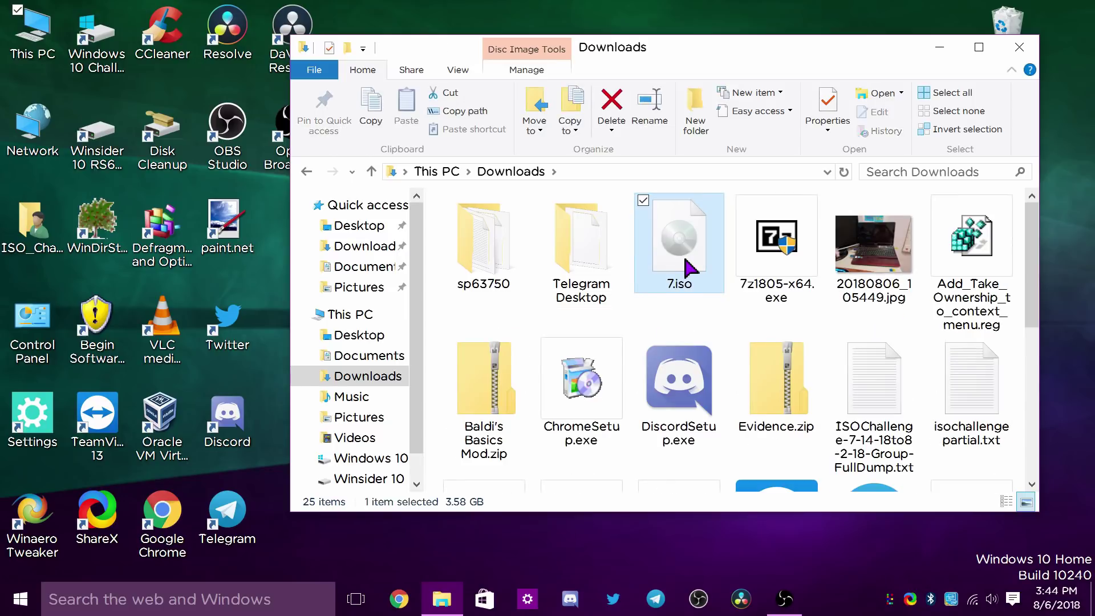
key("Delete")
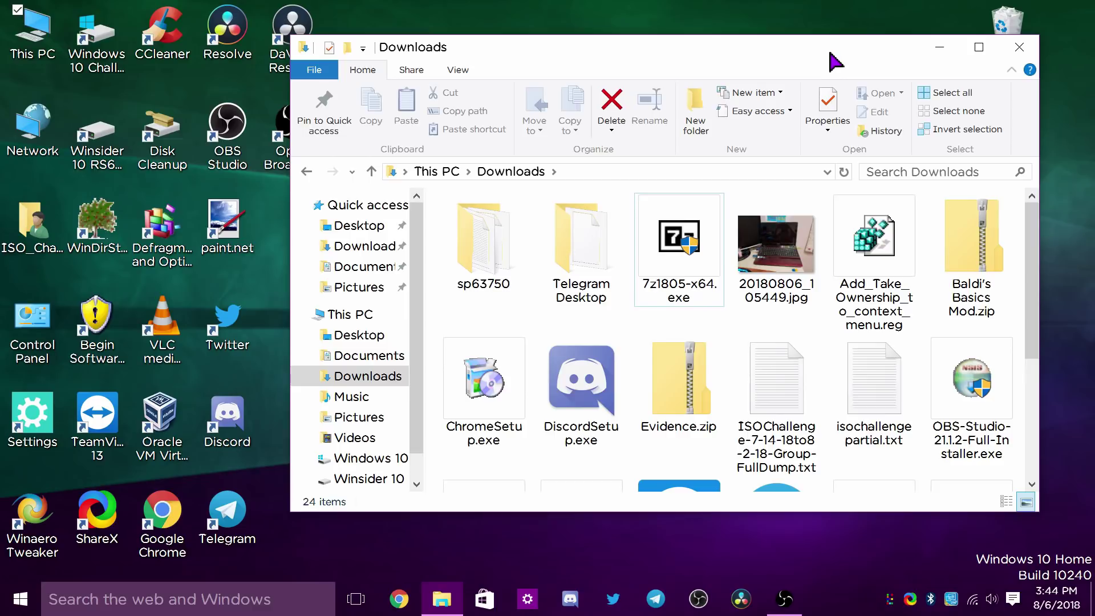
Delete the windows10.0-kb4025338 and windows10.0-kb4032695 update packages and the VirtualBox-5.2.16 installer from Downloads
left_click_drag(603, 49, 358, 61)
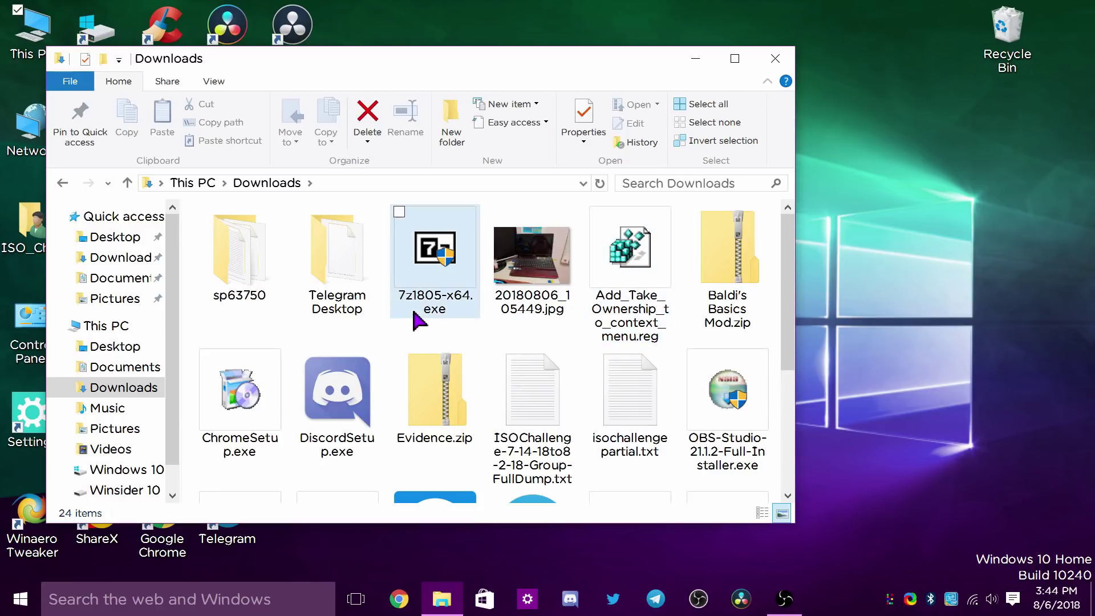
scroll(471, 303, "down", 2)
scroll(468, 295, "down", 3)
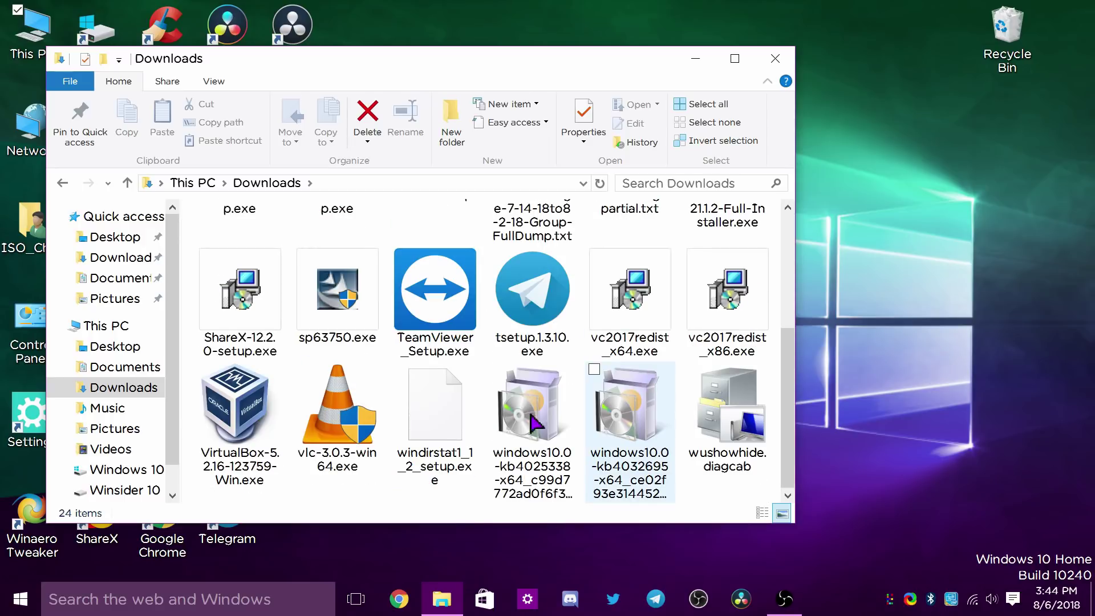
left_click(533, 395)
key("Delete")
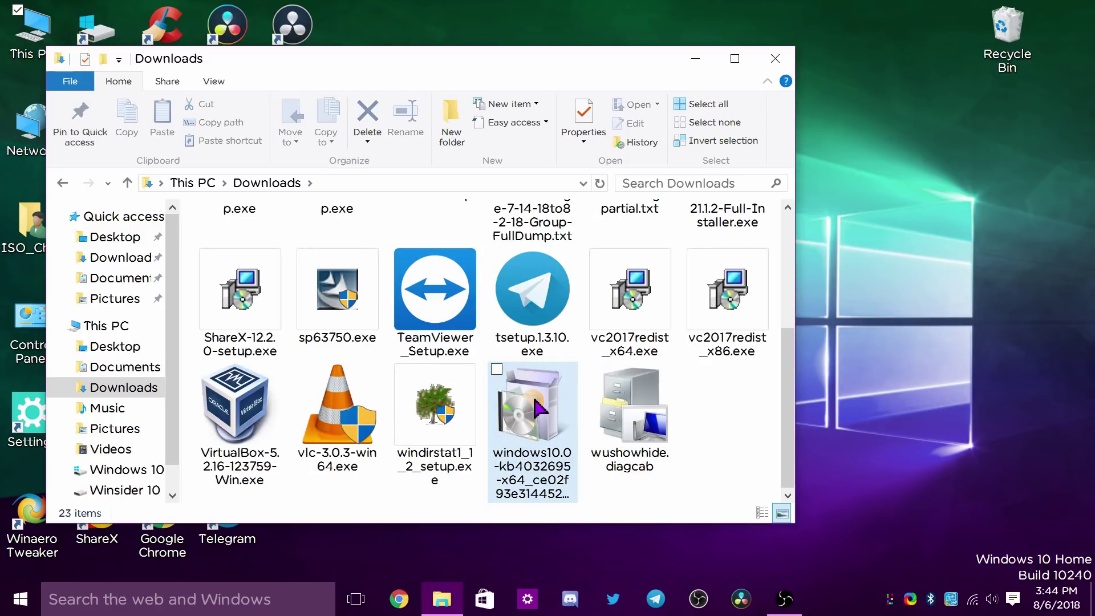
left_click(542, 450)
key("Delete")
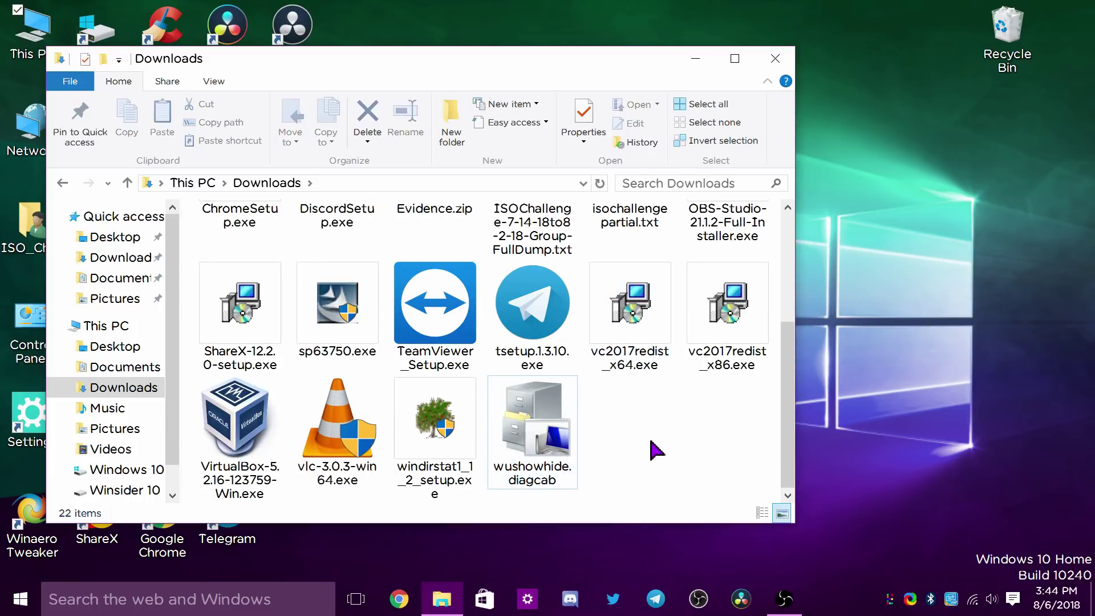
left_click(251, 442)
key("Delete")
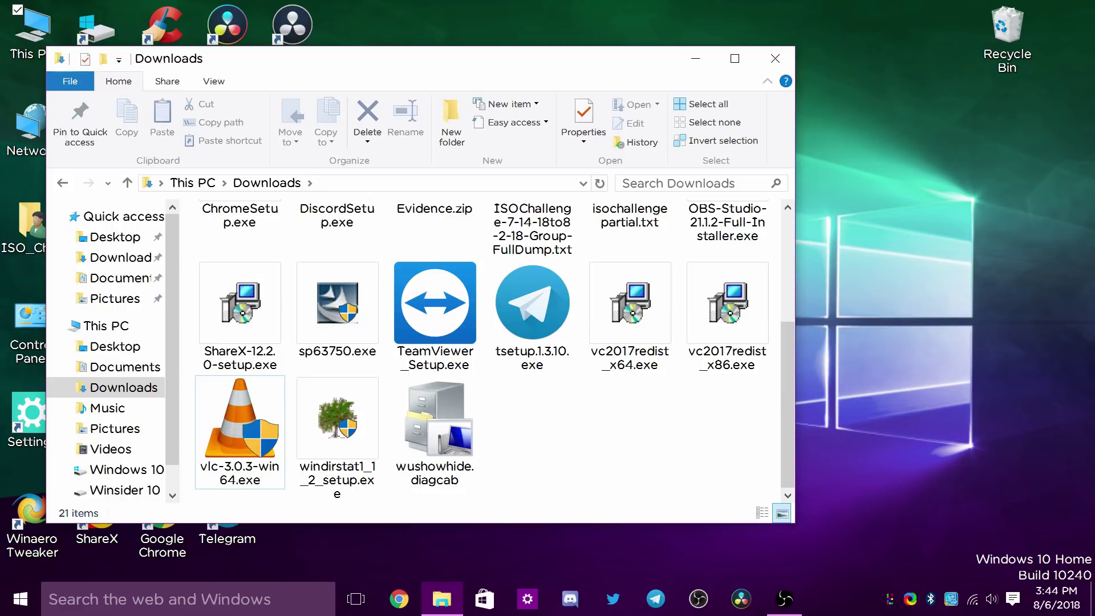
Delete the photo 20180806_105449.jpg from the Downloads folder
scroll(599, 433, "up", 3)
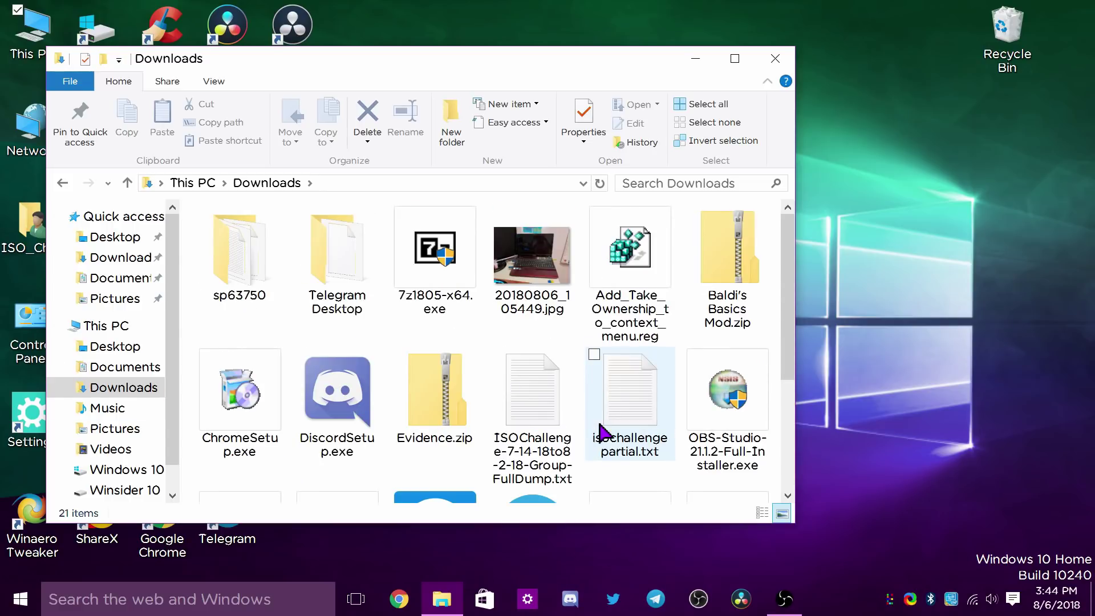
left_click(506, 289)
key("Delete")
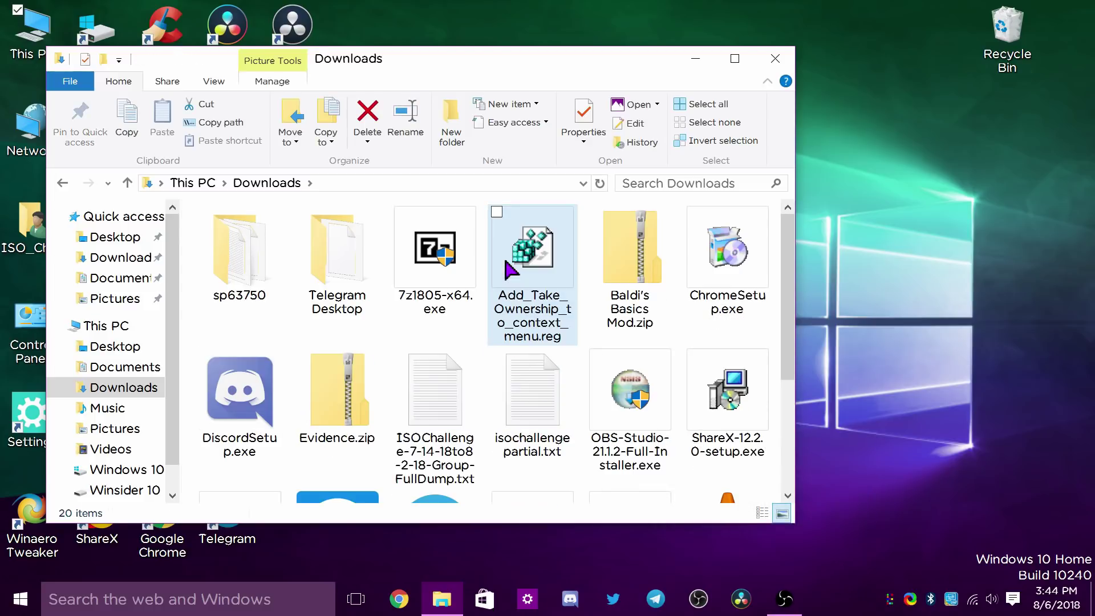
scroll(489, 379, "down", 1)
scroll(489, 379, "down", 2)
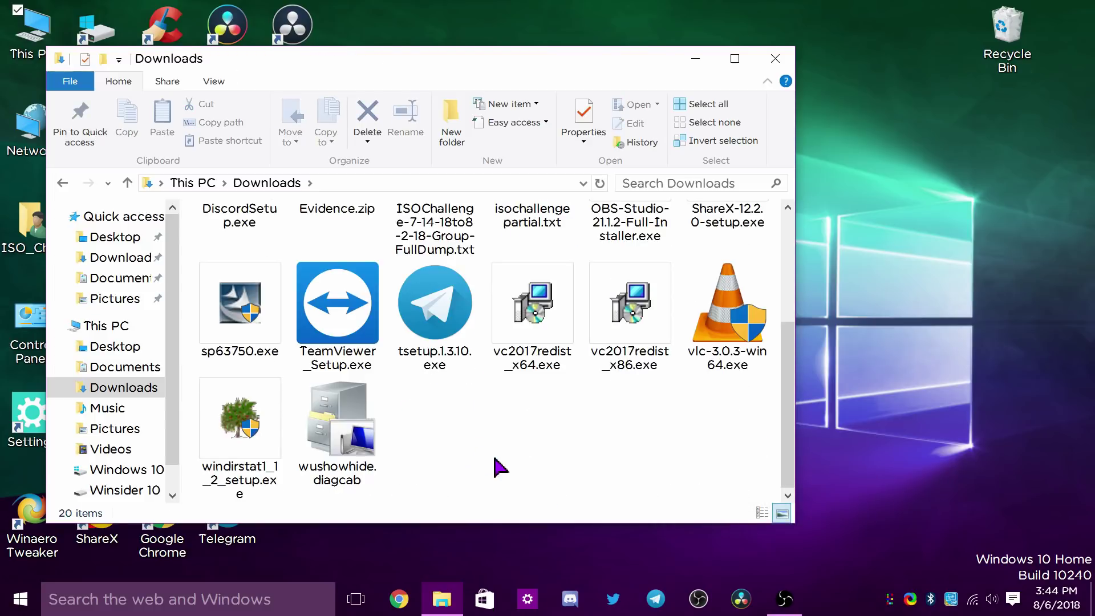
scroll(512, 472, "up", 1)
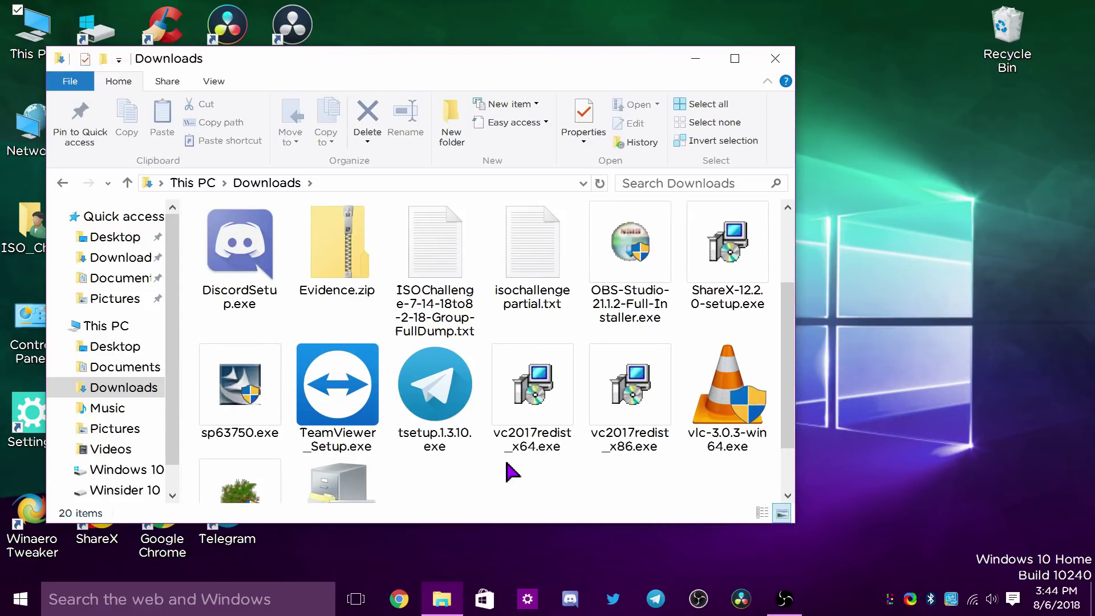
scroll(512, 471, "up", 2)
scroll(512, 471, "down", 3)
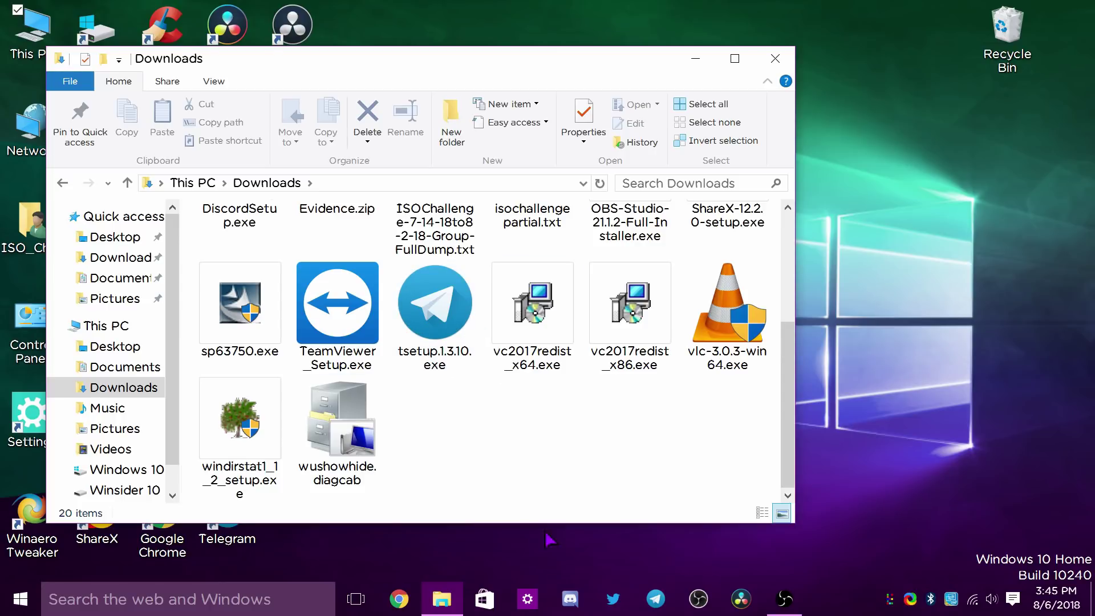
scroll(590, 471, "up", 4)
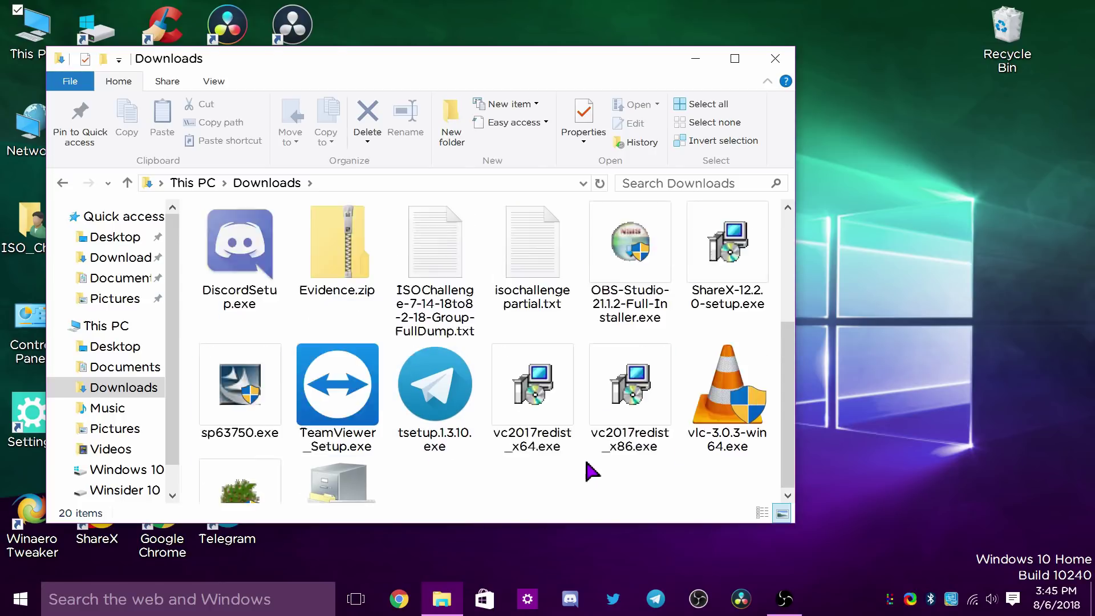
Close the Downloads folder and permanently empty the Recycle Bin
scroll(590, 472, "down", 4)
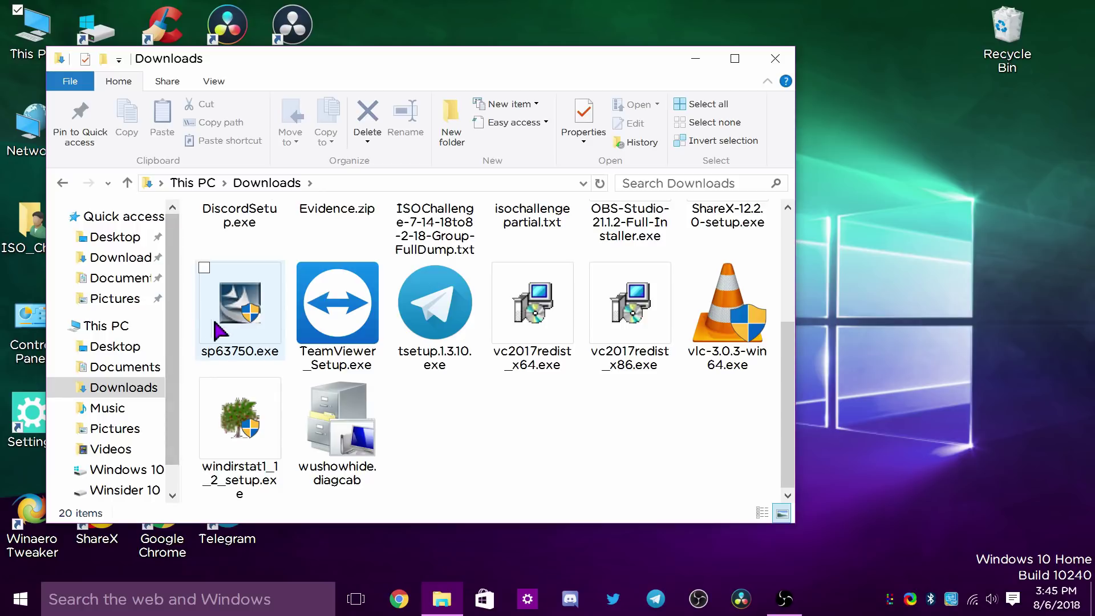
scroll(502, 437, "up", 2)
scroll(596, 360, "up", 2)
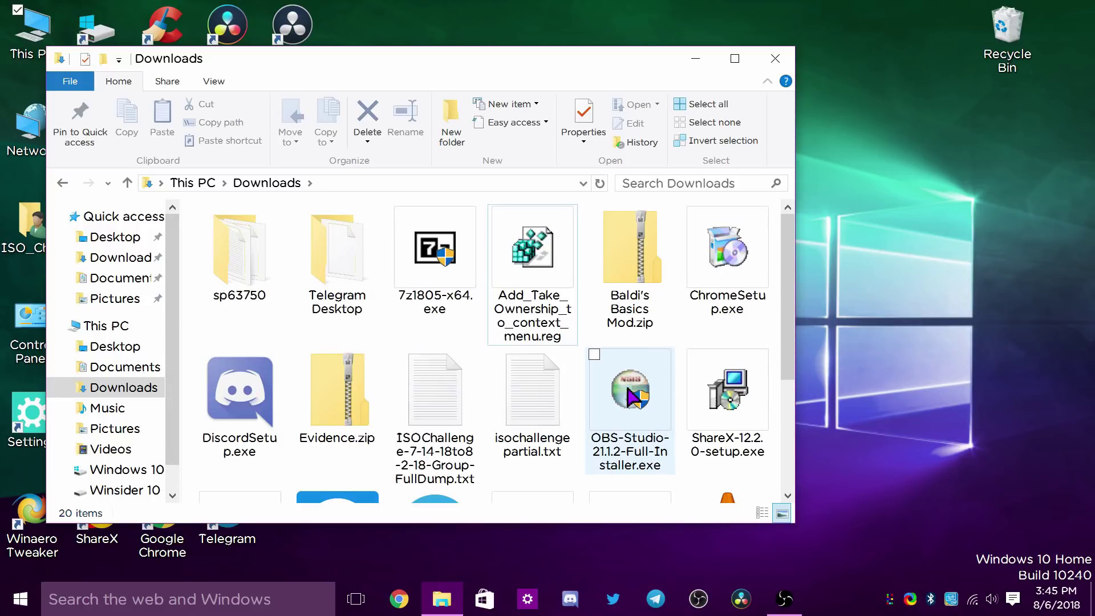
left_click(776, 58)
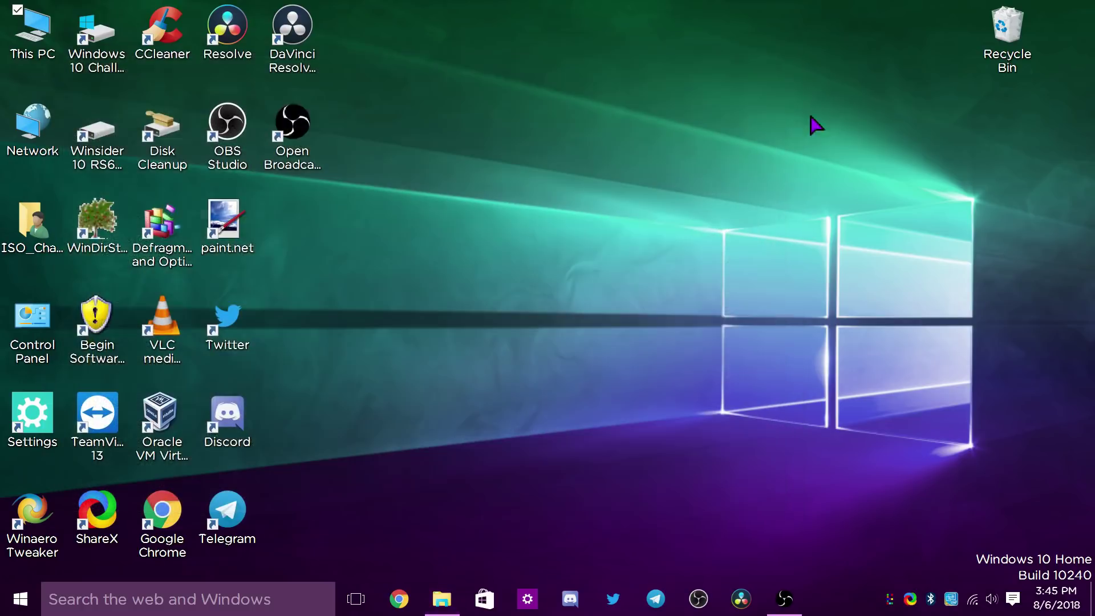
right_click(1026, 42)
left_click(890, 63)
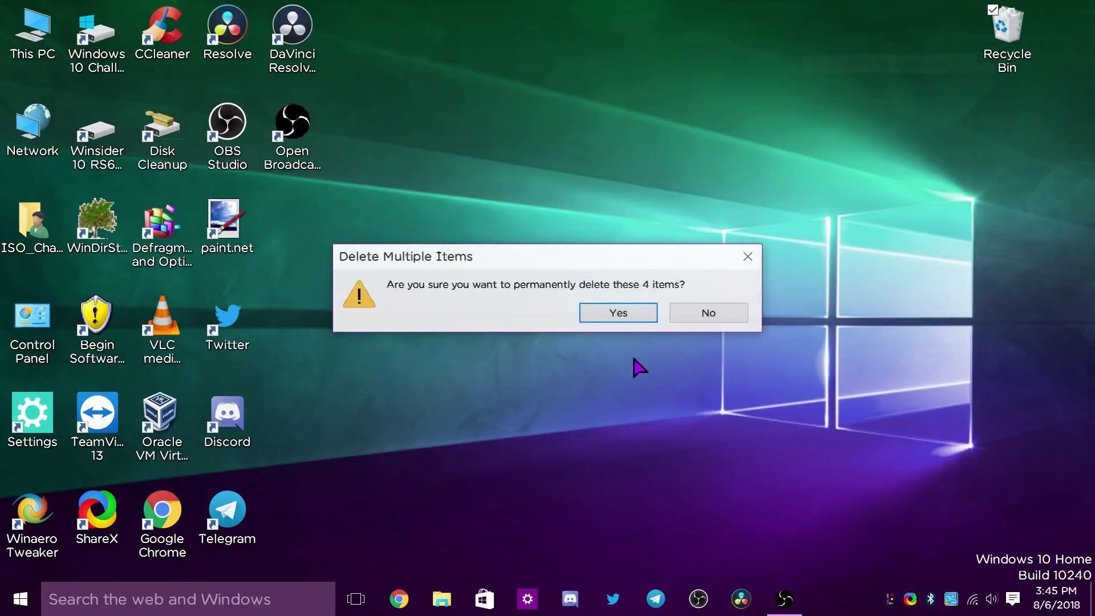
left_click(633, 314)
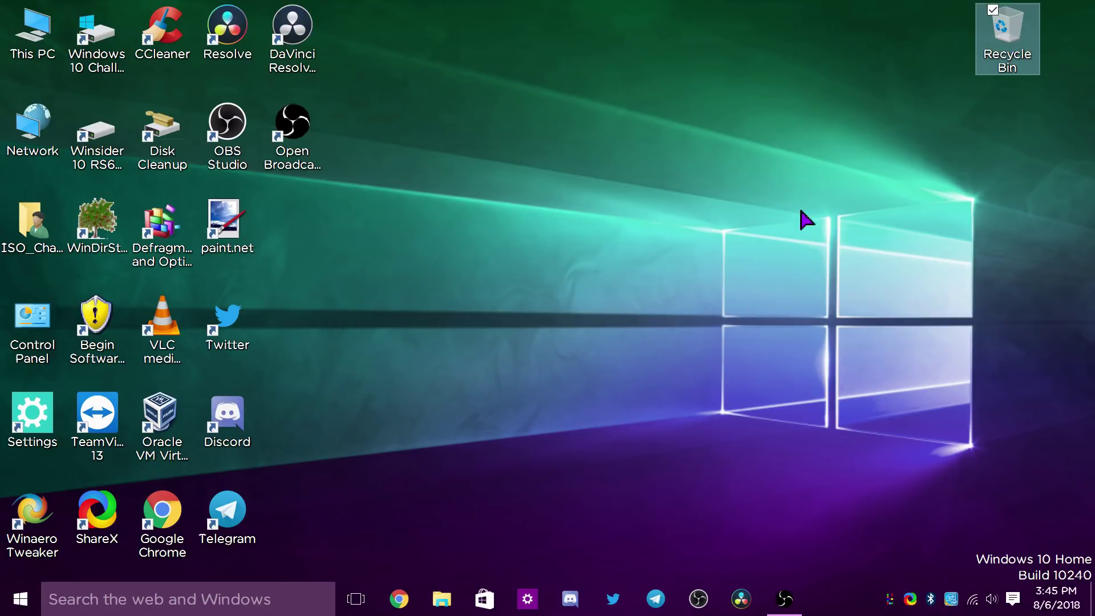
Permanently delete the "idkU reveal and VM fun! - Day 3.mp4" and "Installing 2 (special) ISO's" recordings from the Videos folder
double_click(34, 46)
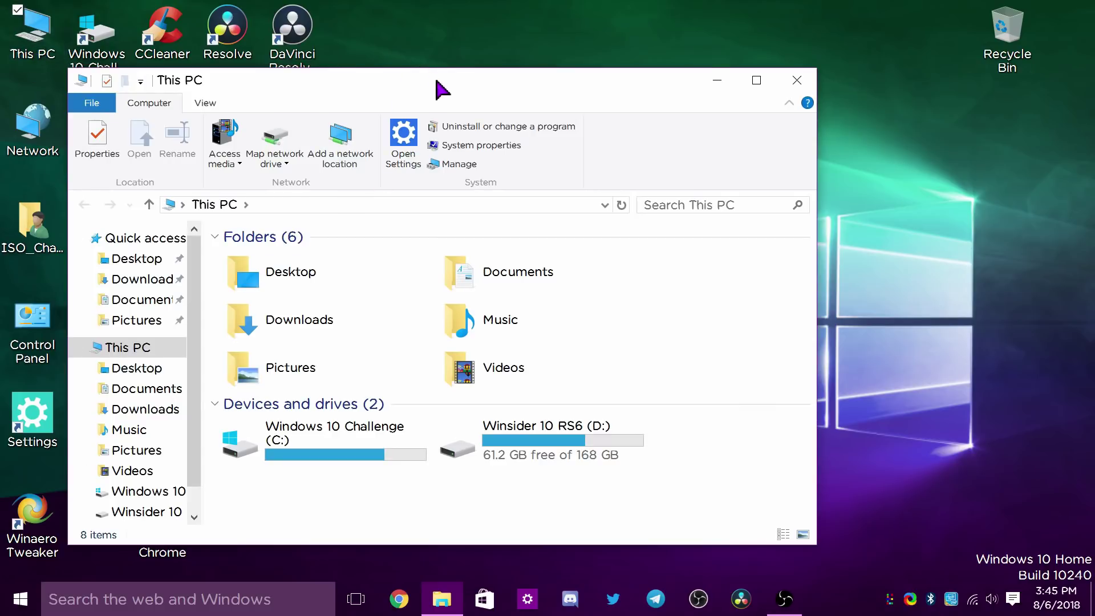
left_click_drag(444, 87, 785, 81)
mouse_move(682, 440)
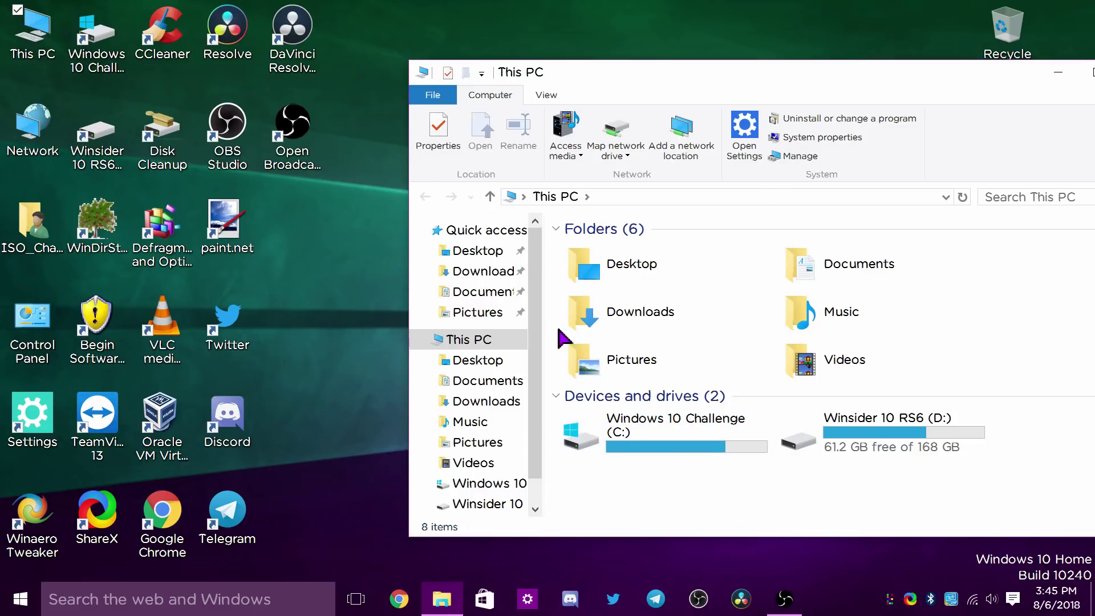
left_click(468, 462)
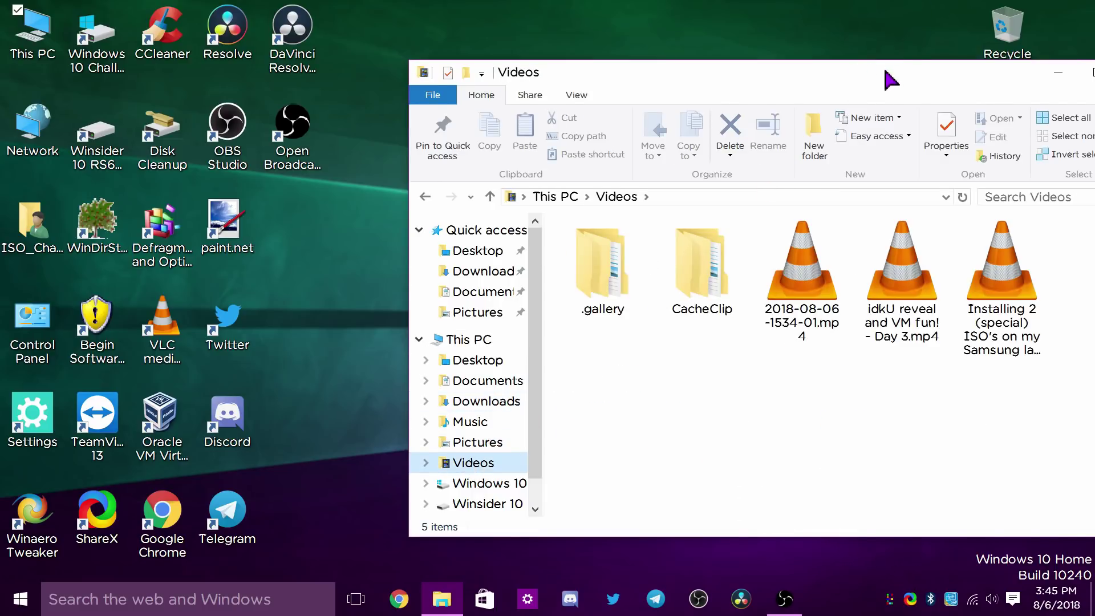
left_click_drag(887, 71, 730, 62)
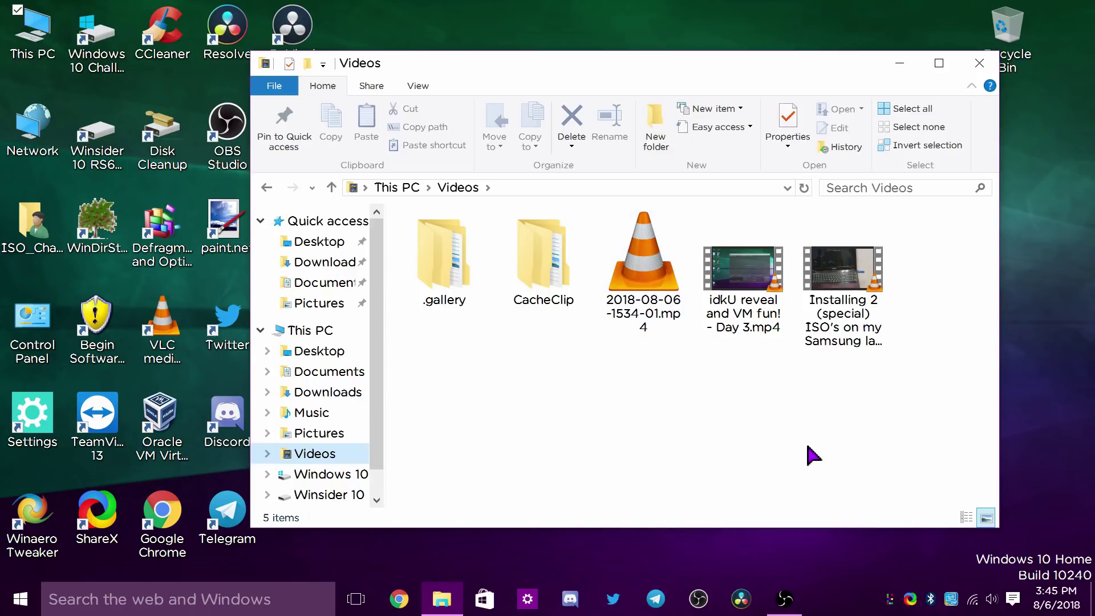
left_click_drag(750, 389, 945, 284)
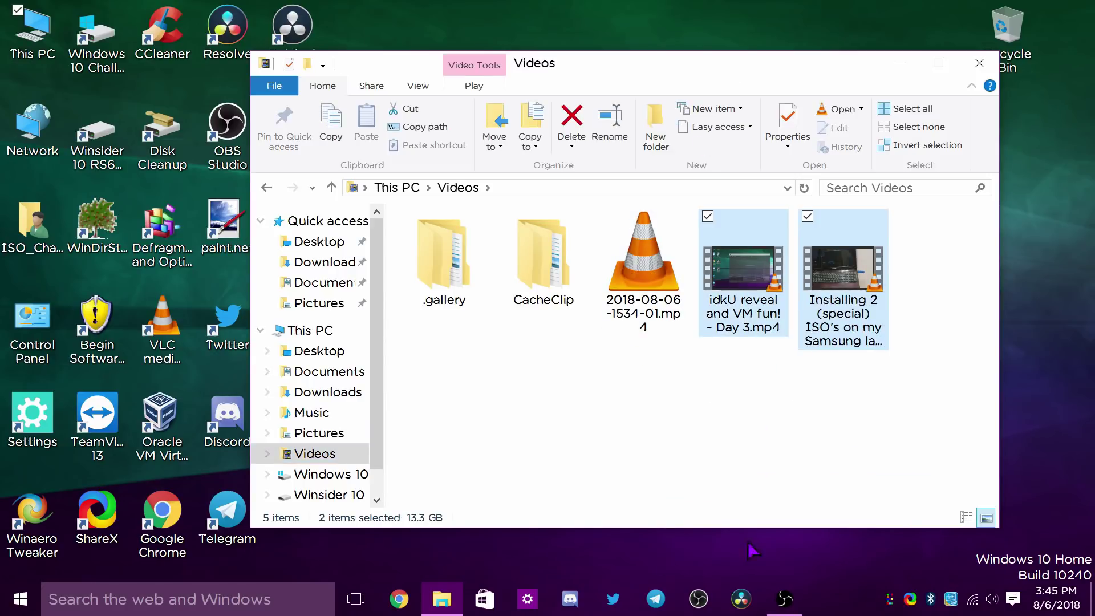
right_click(856, 317)
left_click(609, 523)
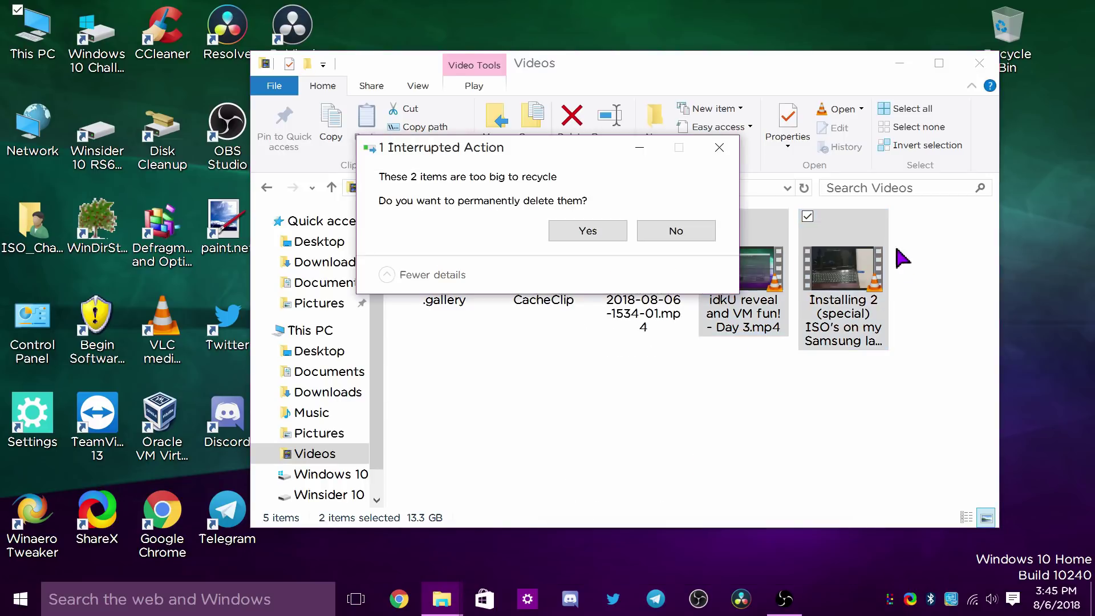
left_click(588, 234)
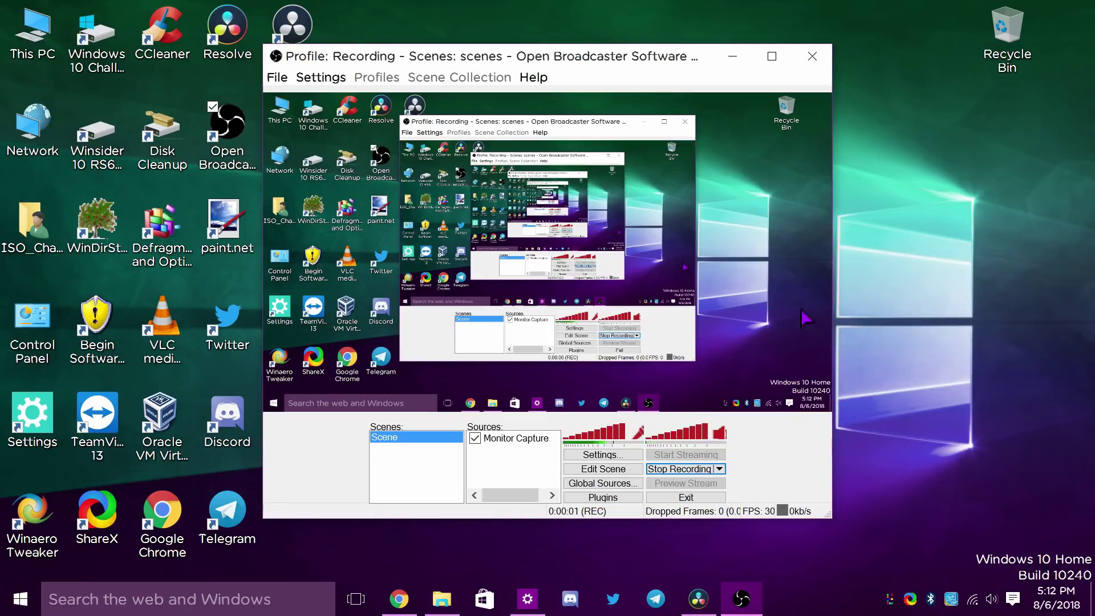
Open the KINGSTON (E:) drive and the Pictures folder in two separate File Explorer windows
left_click(747, 54)
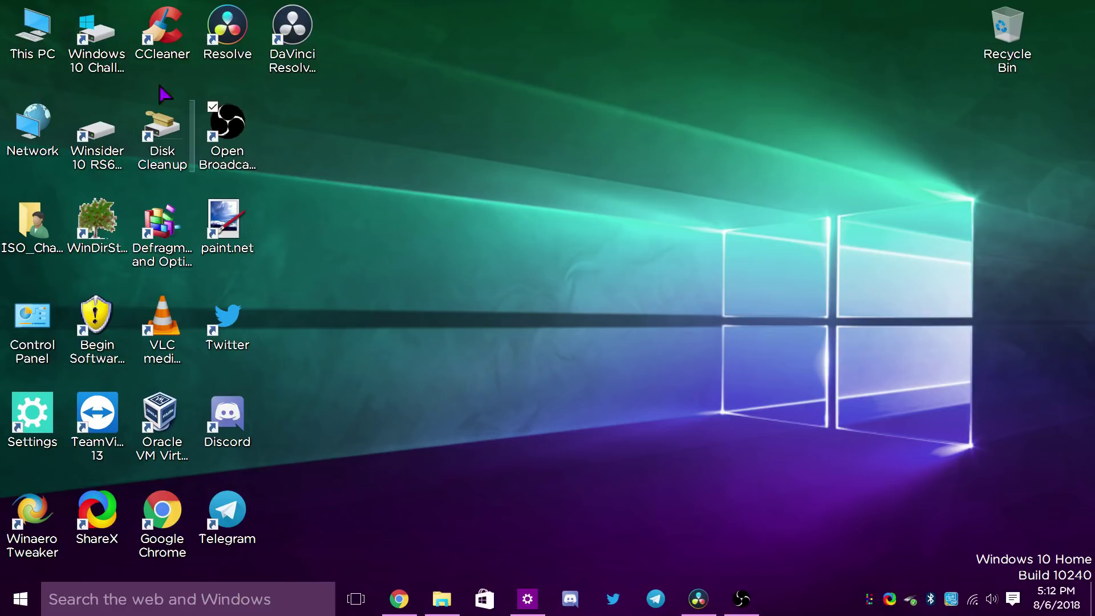
double_click(33, 32)
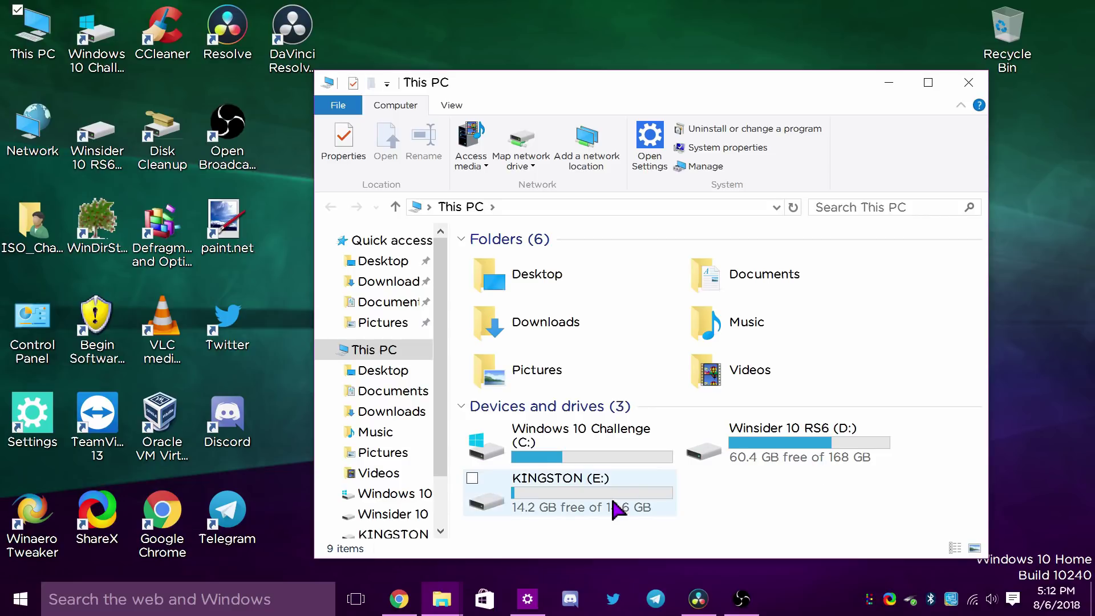
double_click(616, 509)
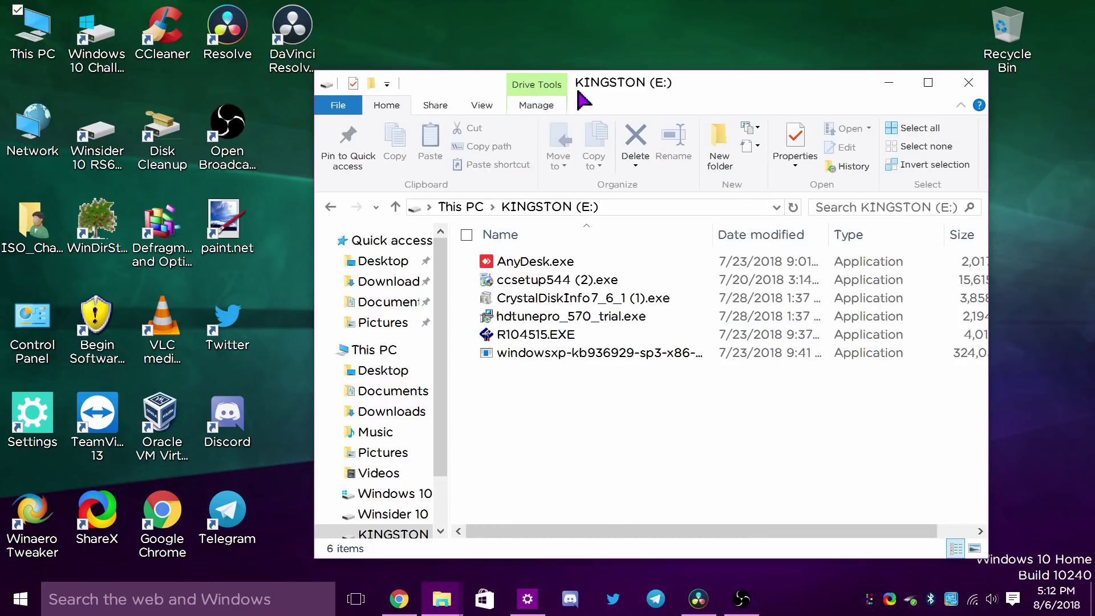
left_click_drag(583, 100, 685, 89)
double_click(32, 34)
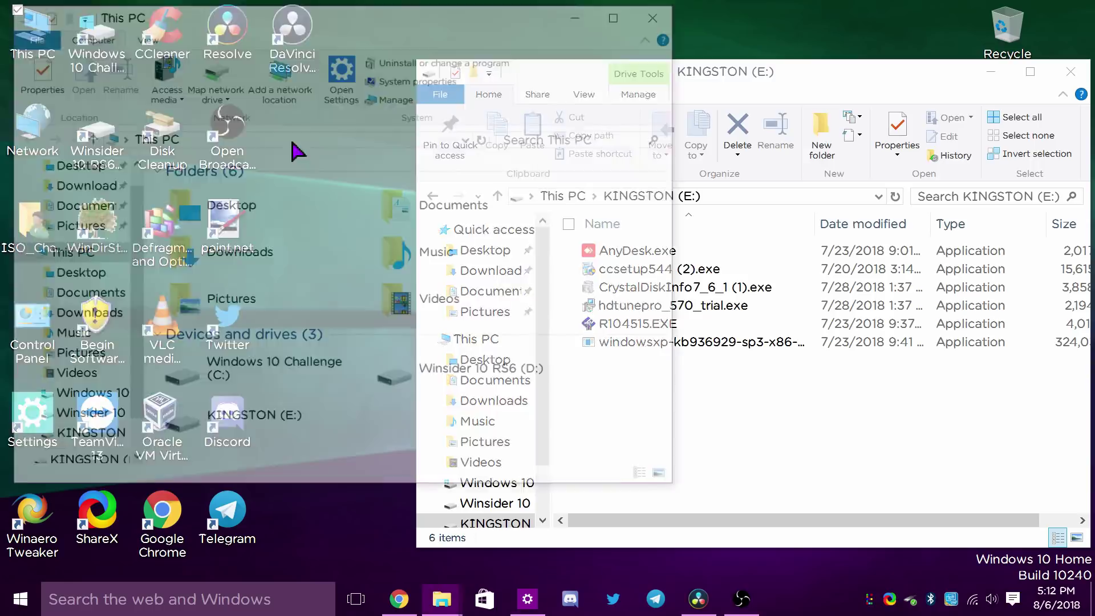
double_click(253, 300)
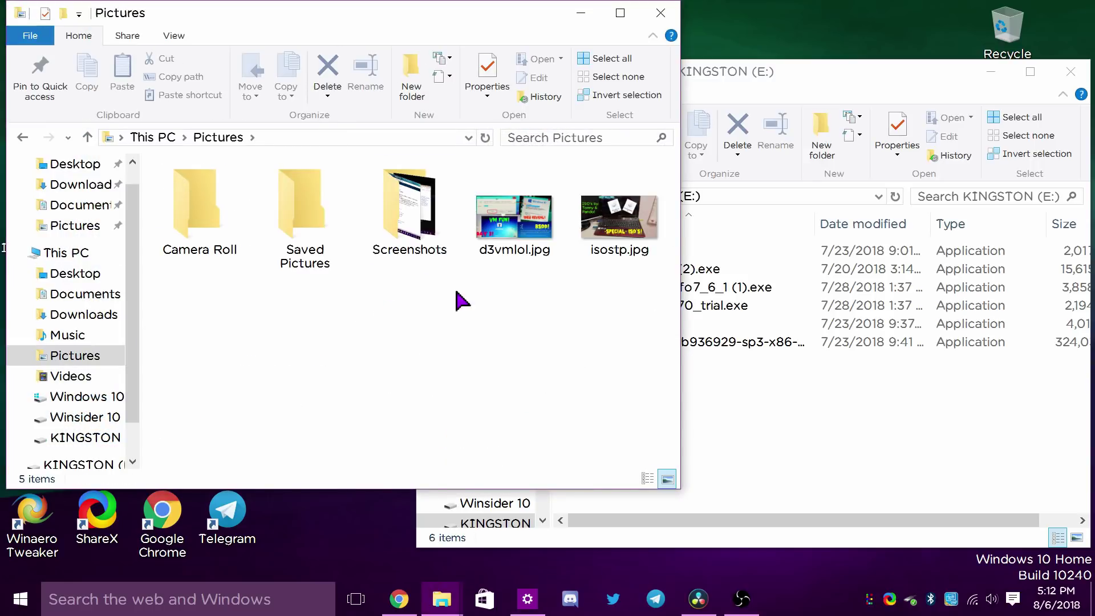
Create a folder named backup on the KINGSTON (E:) drive and open it
left_click(853, 485)
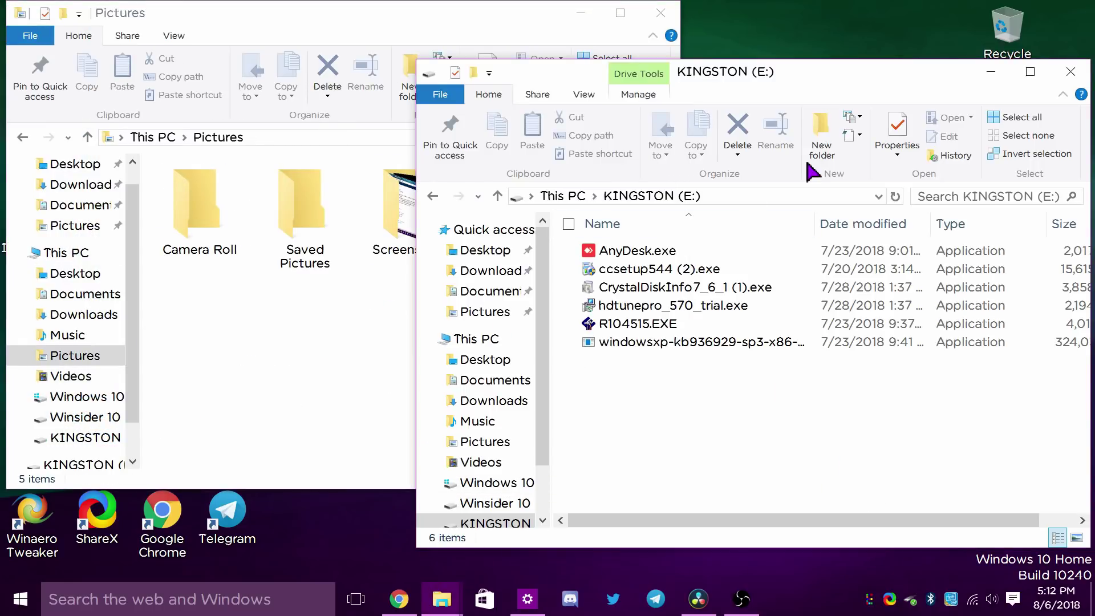
left_click(822, 143)
type("backup")
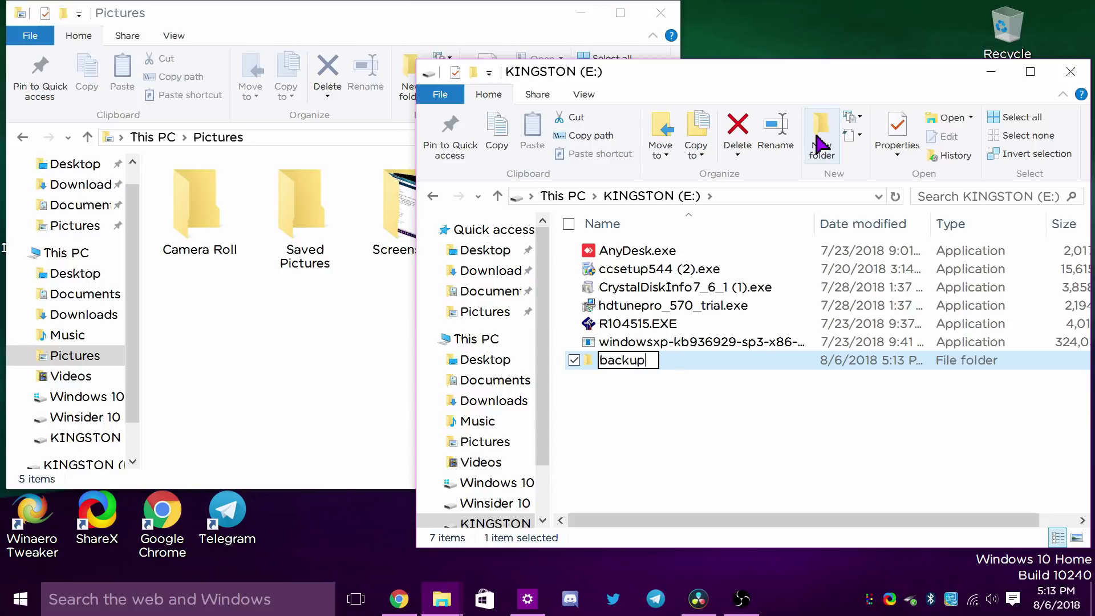
key("Return")
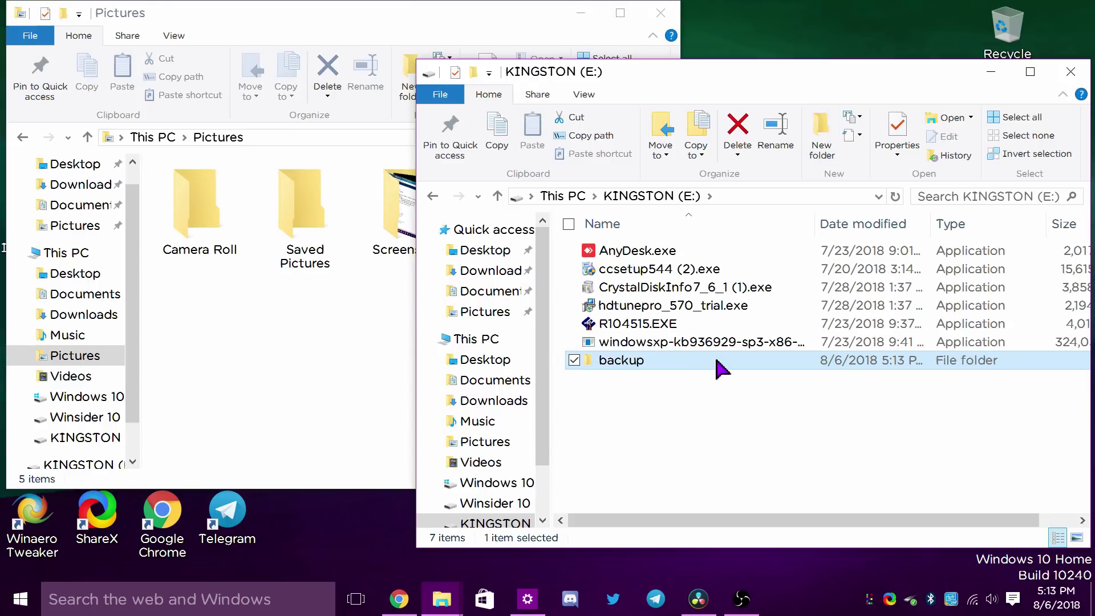
key("Return")
Copy d3vmlol.jpg from the Pictures folder into the backup folder on the KINGSTON drive
left_click(274, 319)
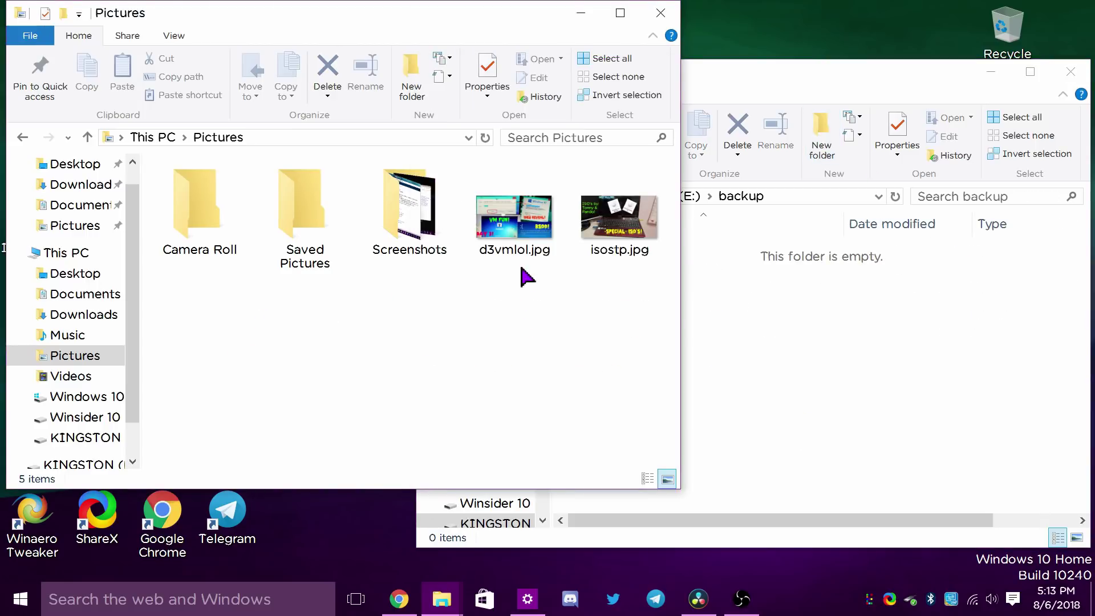
left_click(538, 260)
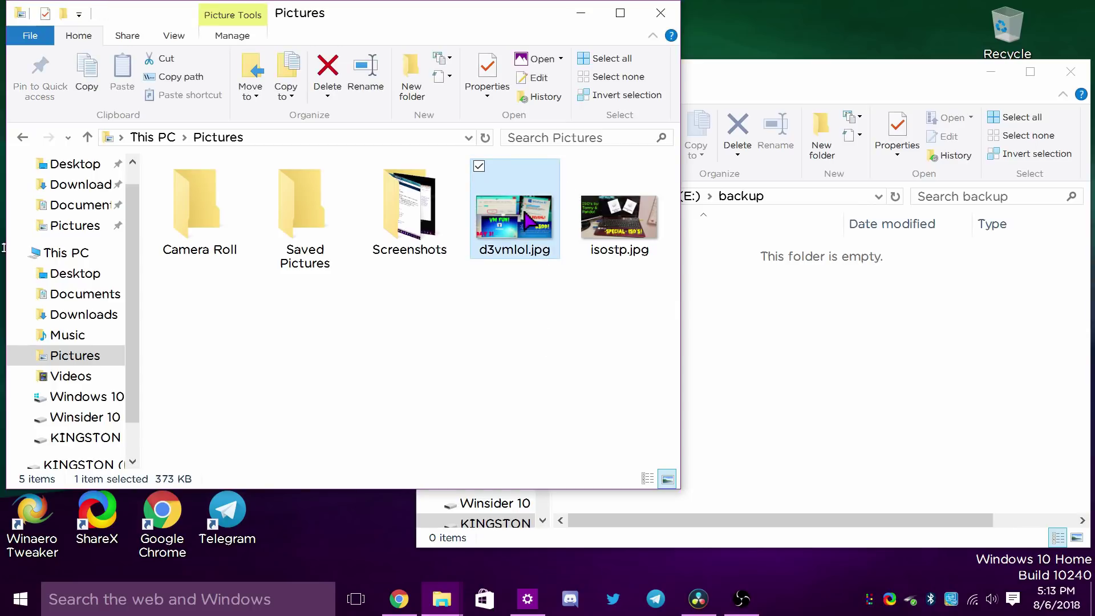
left_click_drag(533, 220, 901, 421)
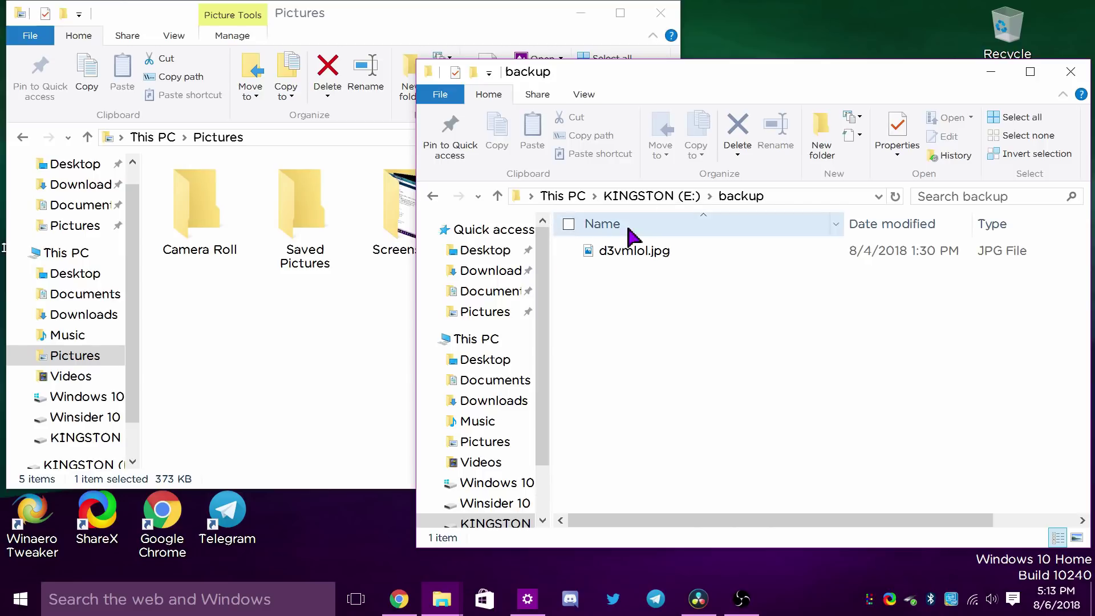
left_click(303, 345)
left_click(191, 214)
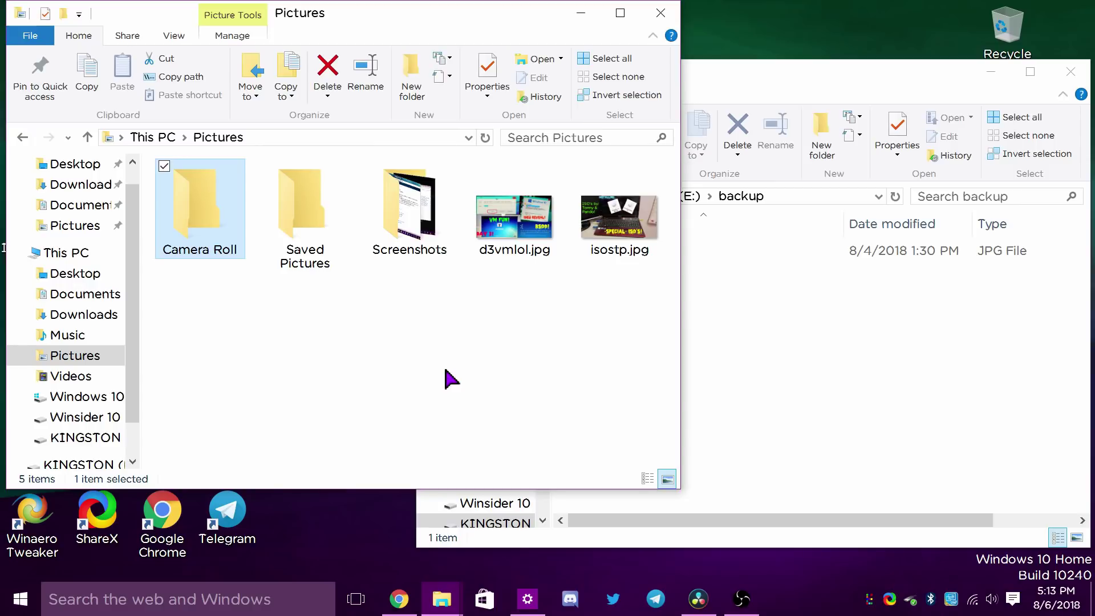
key("ctrl+a")
left_click_drag(379, 257, 465, 372)
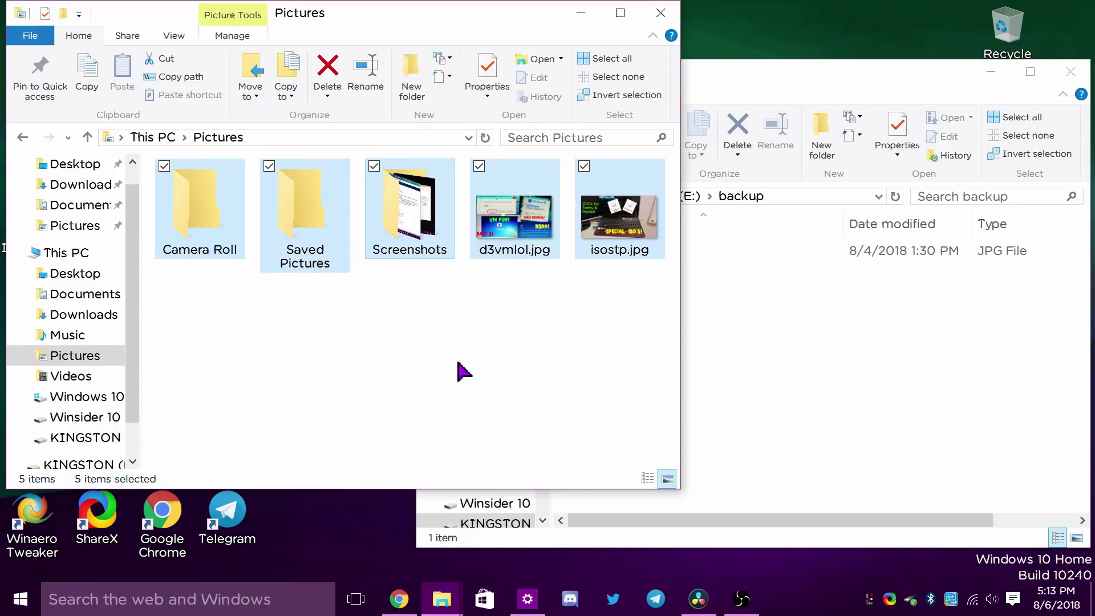
left_click(492, 378)
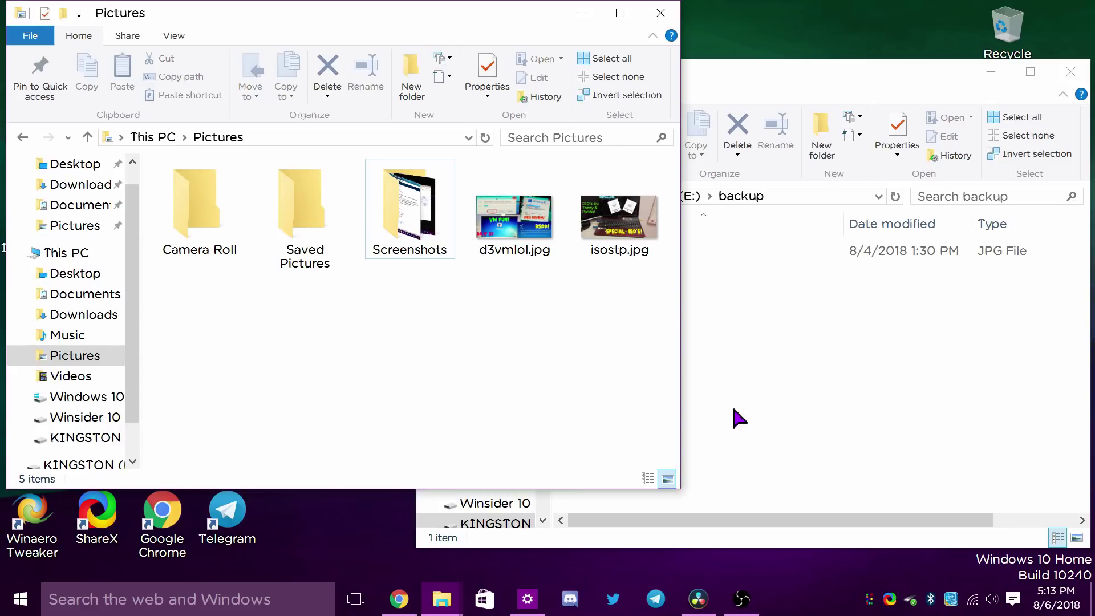
Create a subfolder named pics inside the backup folder on the KINGSTON (E:) drive
left_click(950, 422)
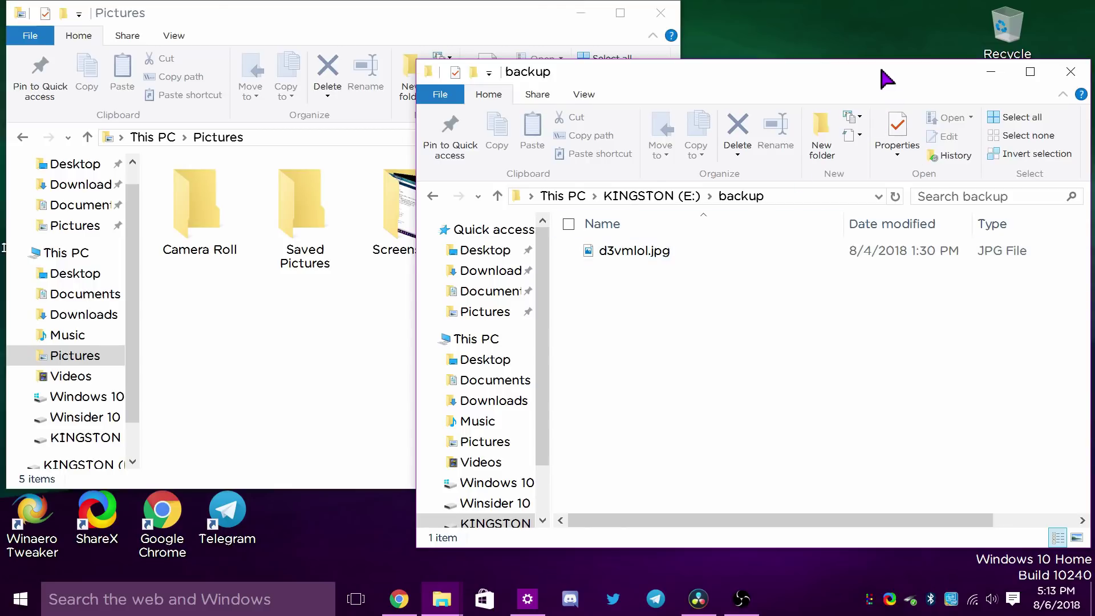
left_click_drag(880, 66, 739, 62)
left_click(537, 194)
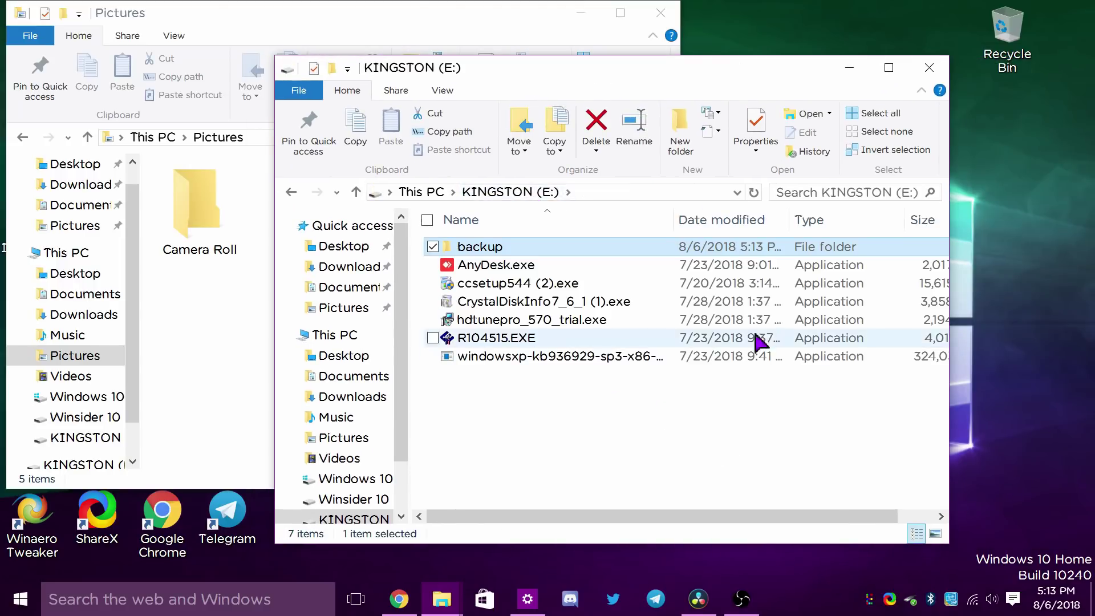
double_click(480, 246)
left_click(678, 137)
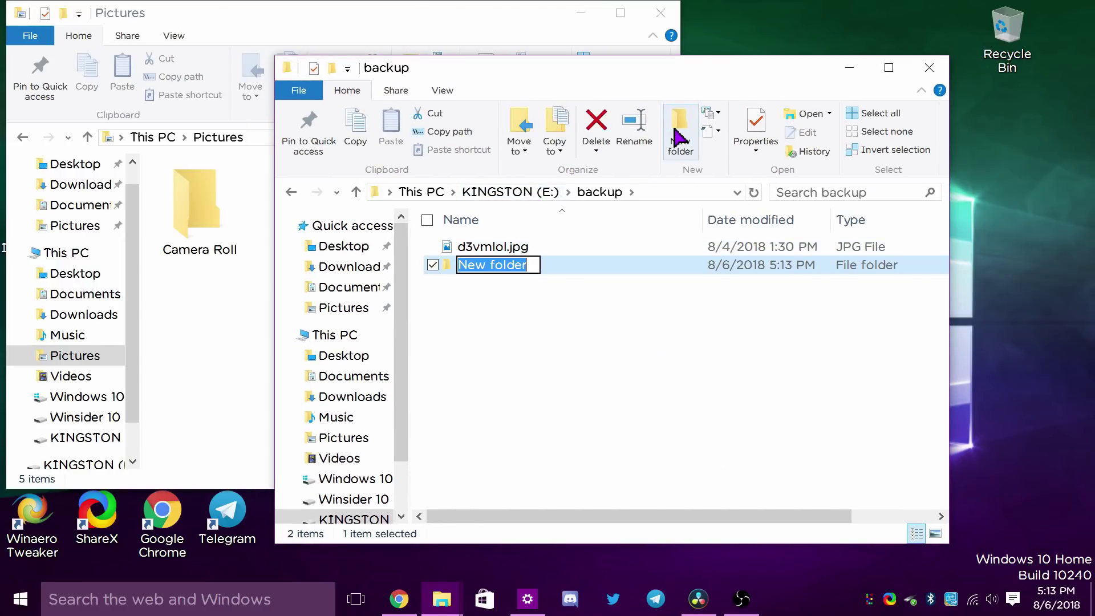
type("pics")
key("Return")
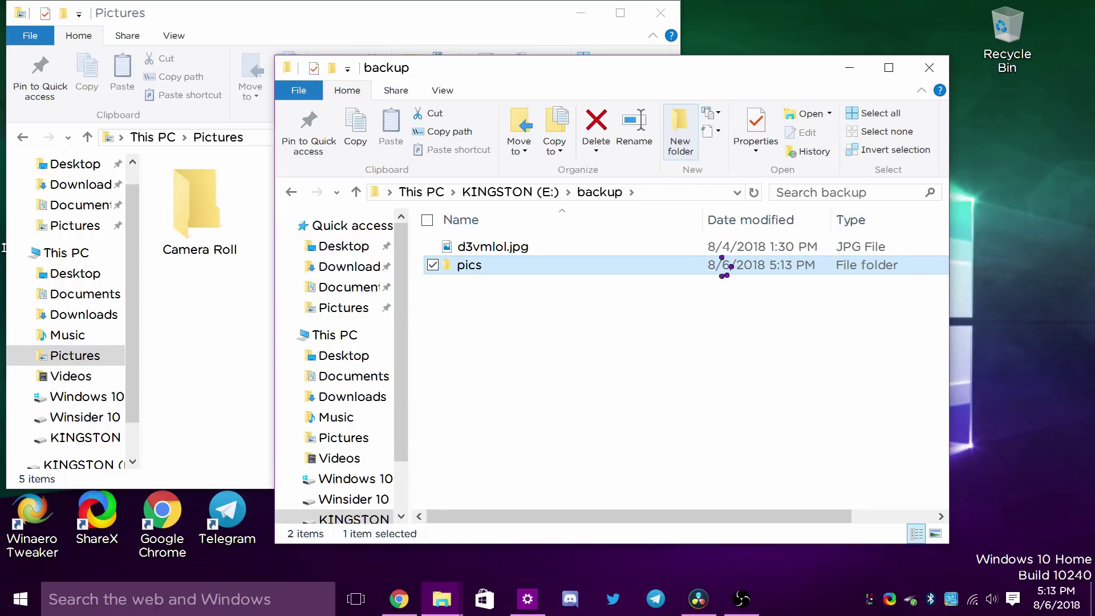
Move d3vmlol.jpg from the backup folder into its pics subfolder and open that subfolder
left_click(496, 249)
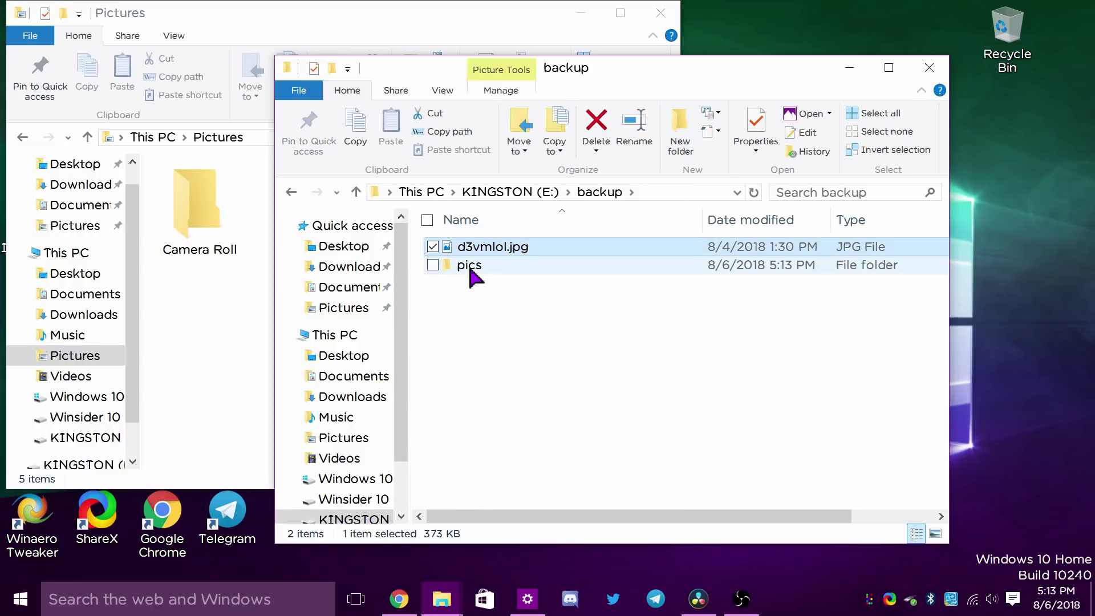
key("Delete")
double_click(456, 248)
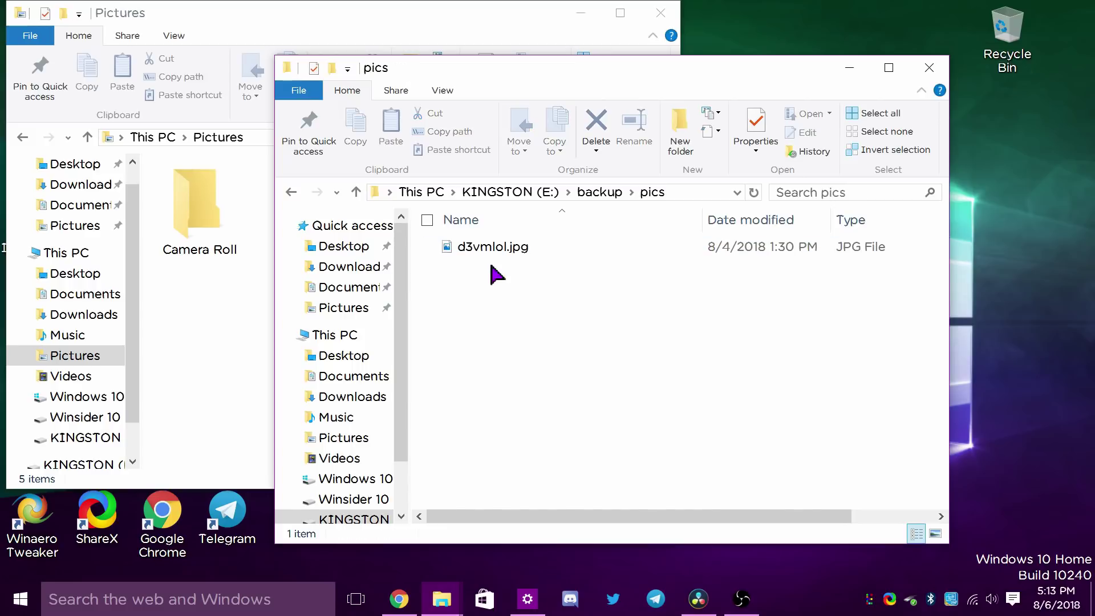
Go back up to the KINGSTON (E:) drive and reopen its backup folder
left_click(587, 193)
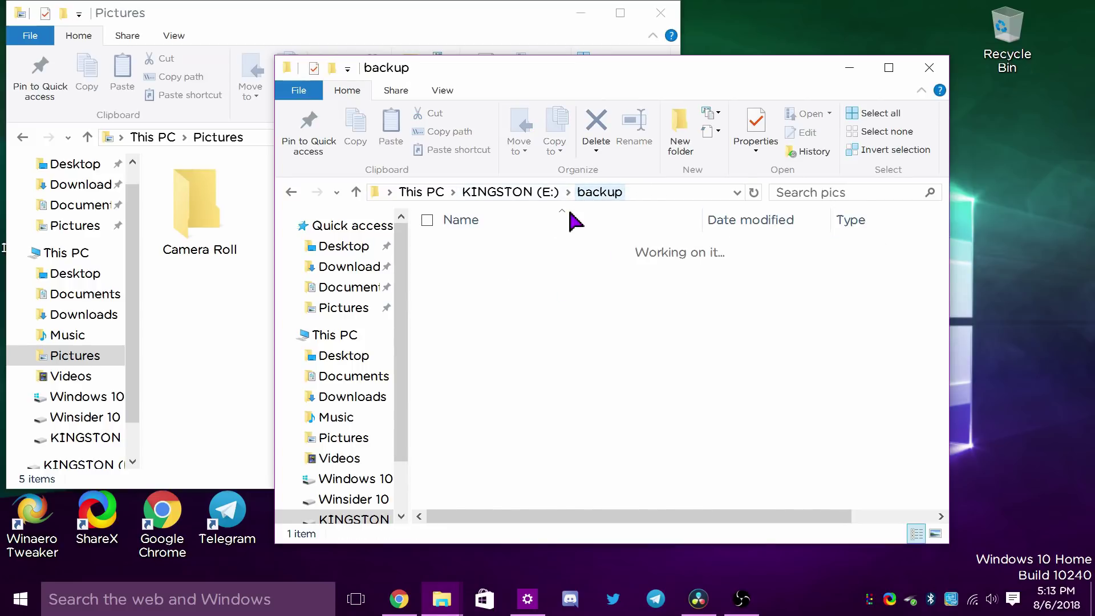
left_click(514, 192)
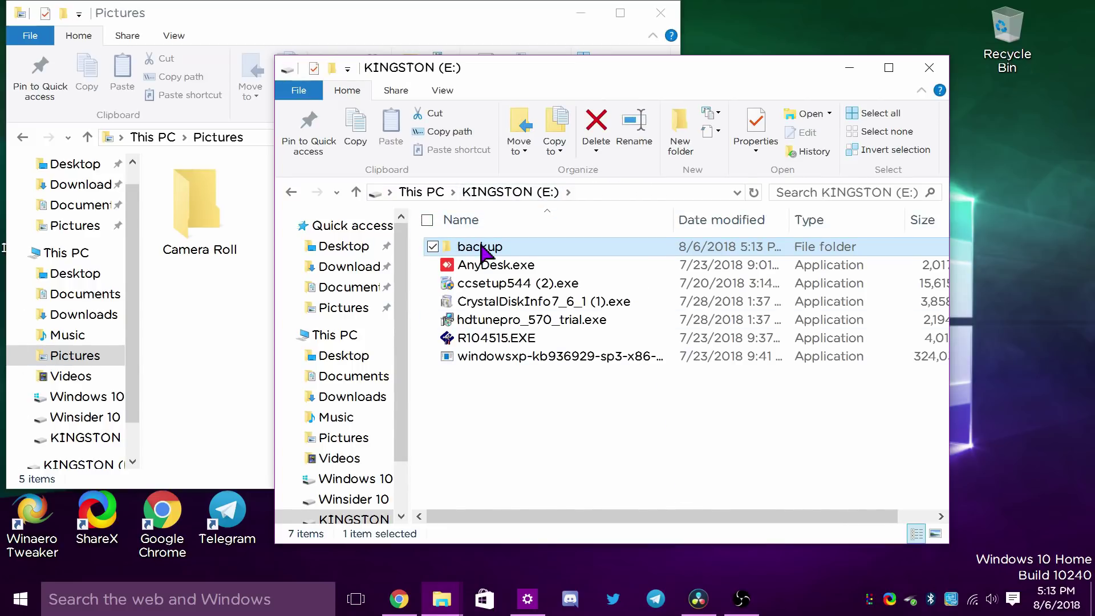
double_click(482, 249)
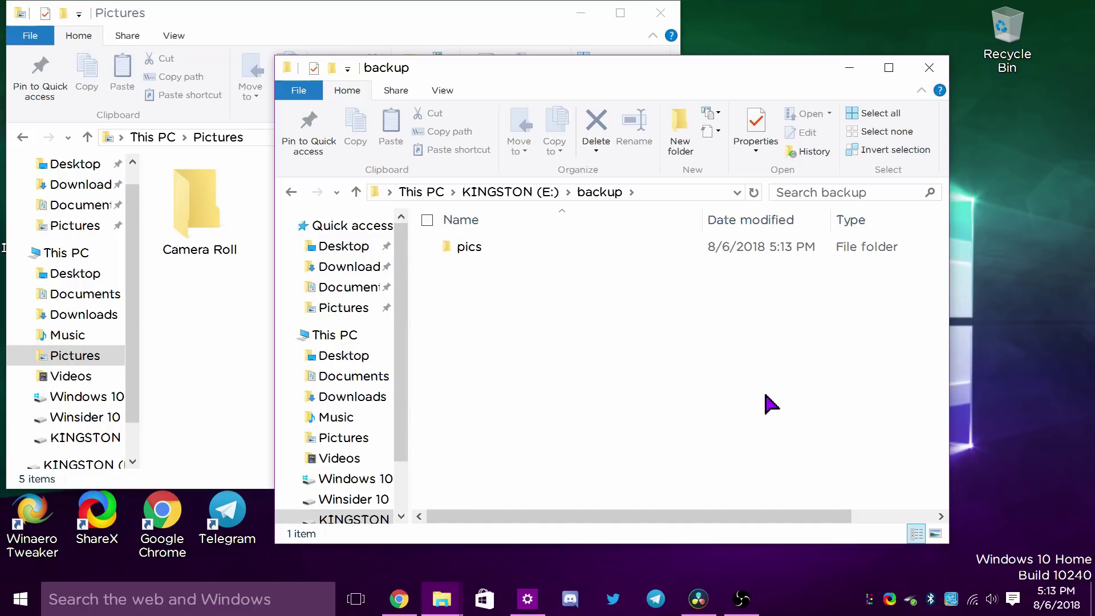
Check the free space on the Windows 10 Challenge (C:) drive in This PC and close the window
left_click(742, 599)
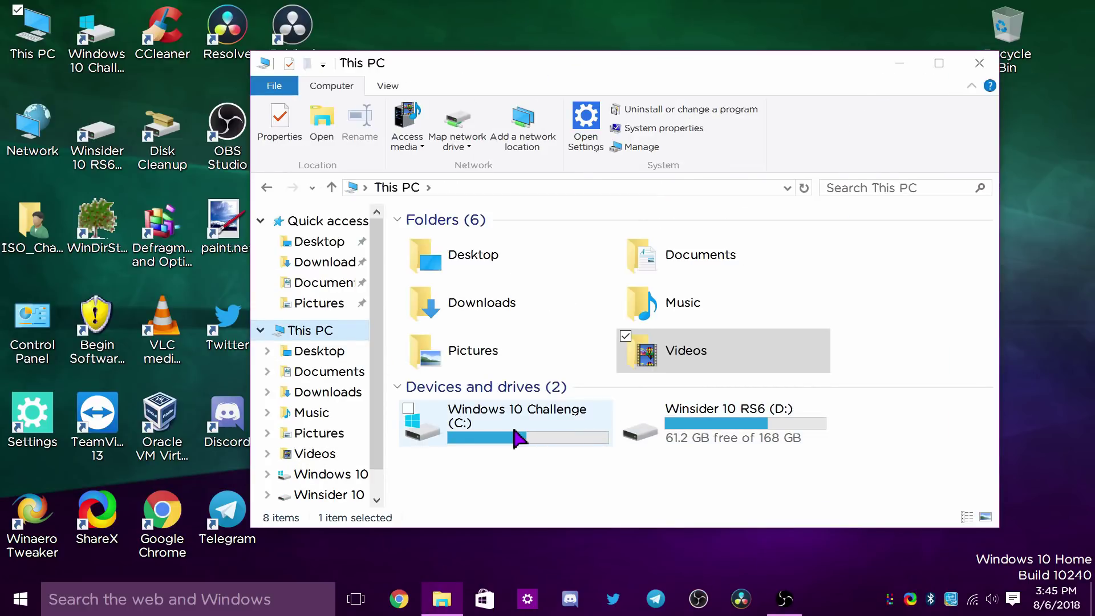
mouse_move(516, 438)
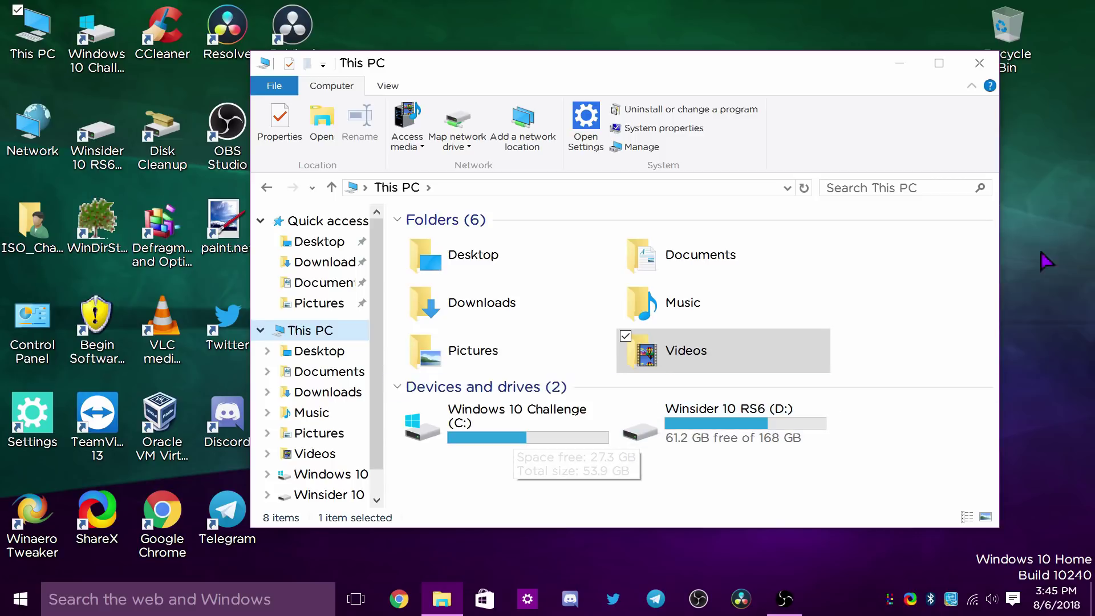
left_click(980, 61)
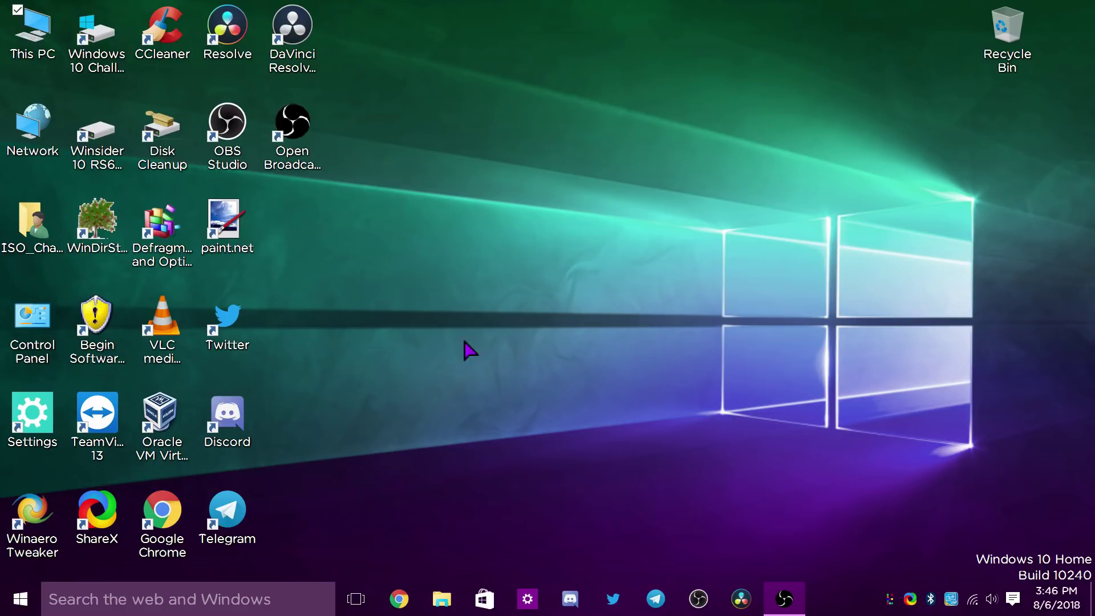
Review the installed programs list in Control Panel's Programs and Features and close it
double_click(31, 323)
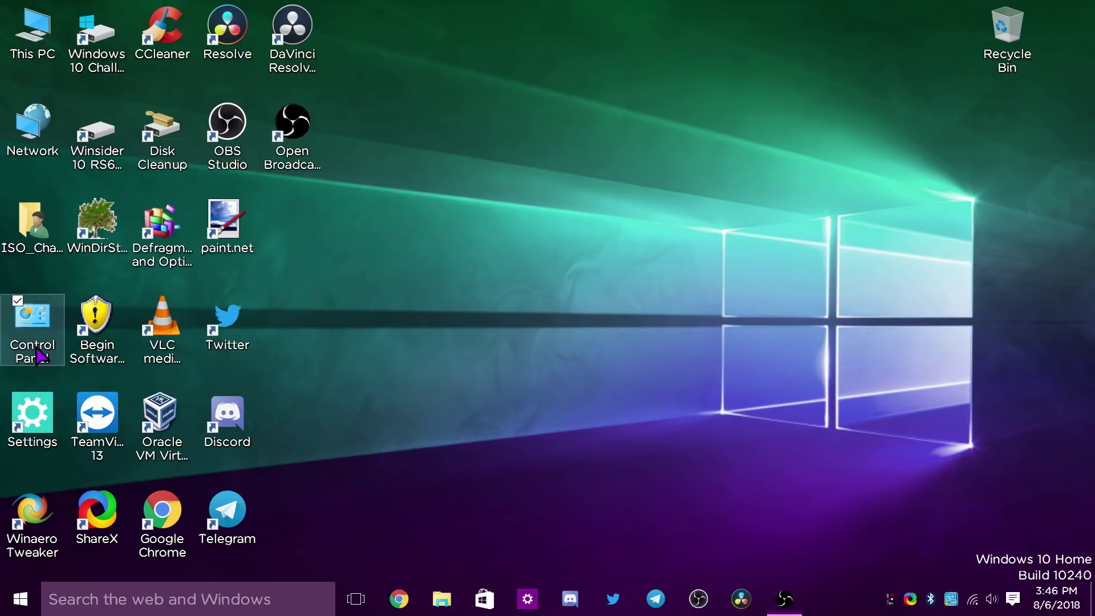
left_click(400, 414)
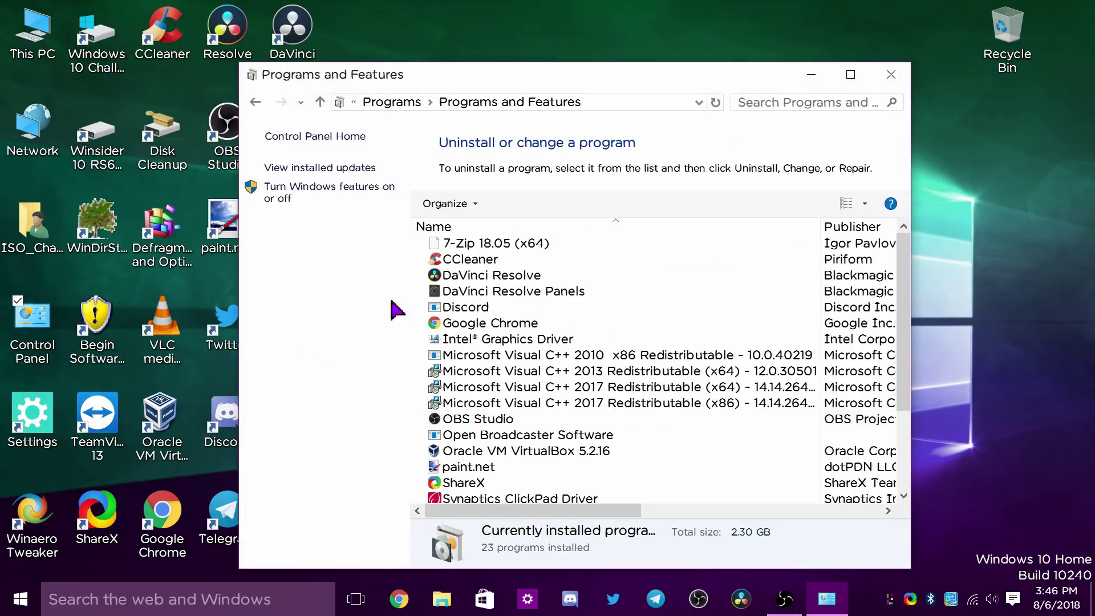
scroll(608, 451, "down", 3)
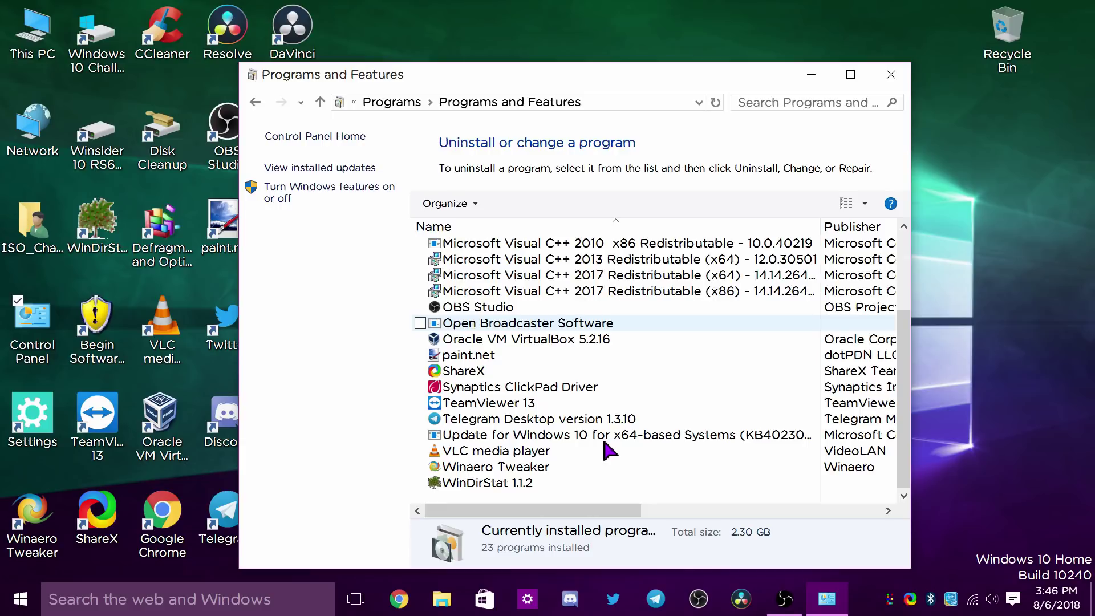
scroll(609, 451, "up", 2)
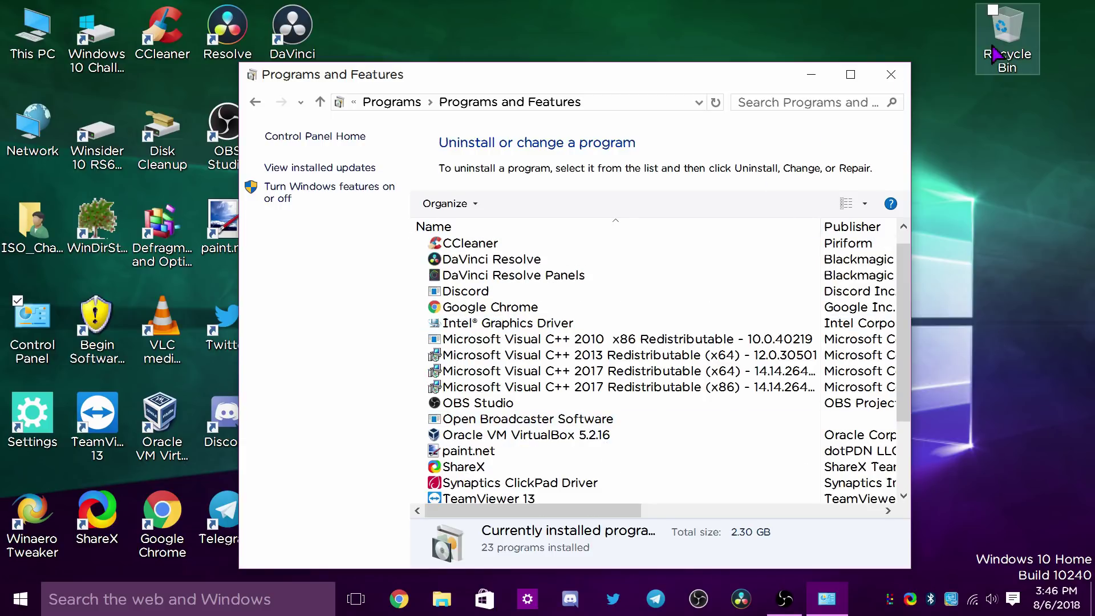
left_click(898, 76)
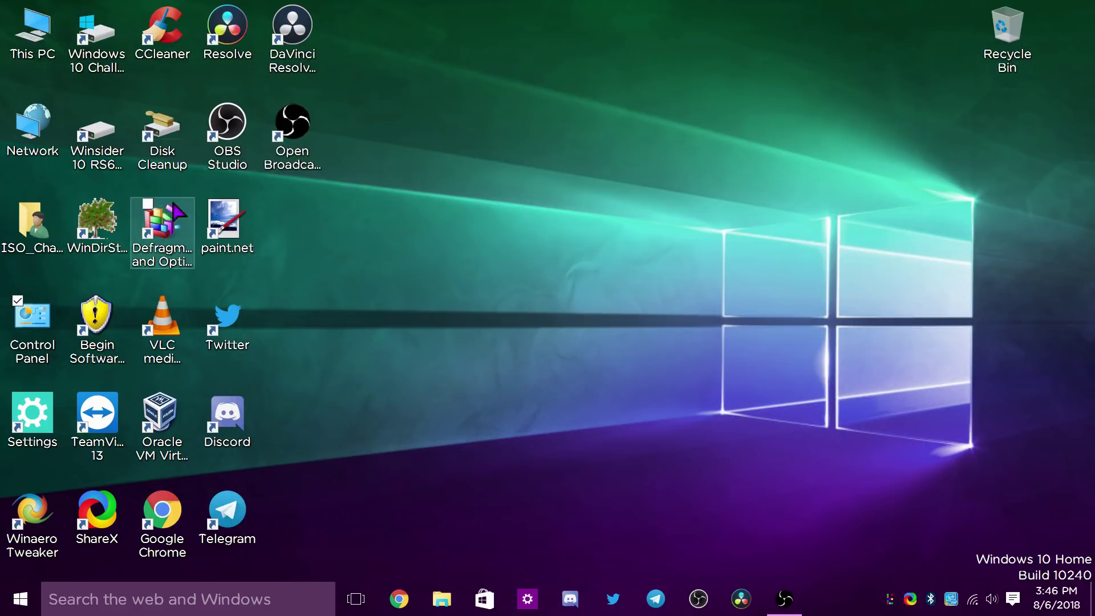
Open CCleaner, restore and widen its window on the desktop, and display its list of programs to uninstall
double_click(167, 48)
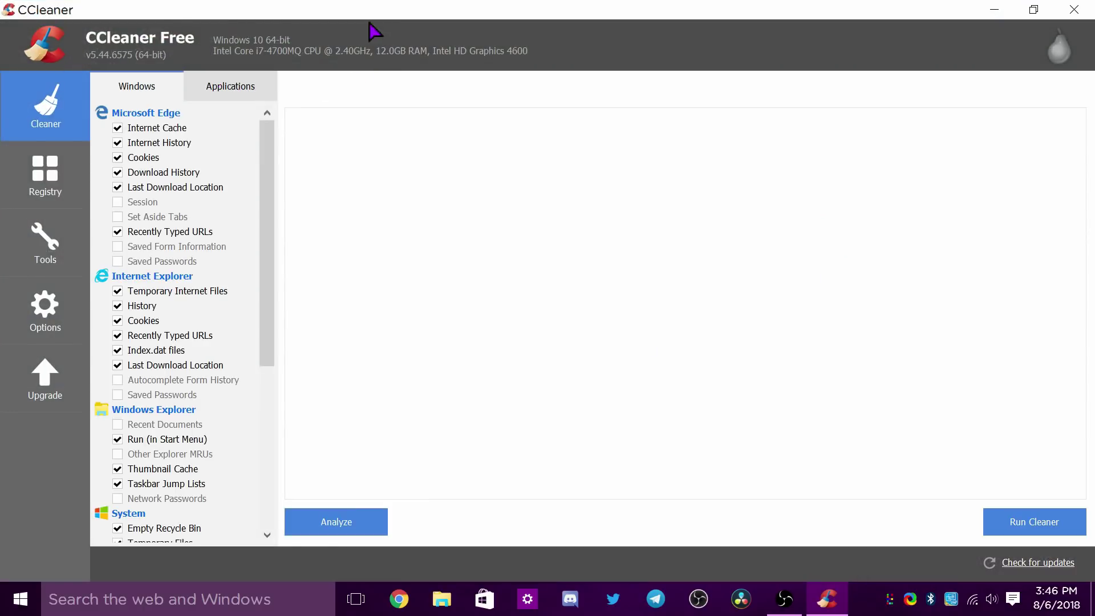
left_click_drag(369, 8, 607, 84)
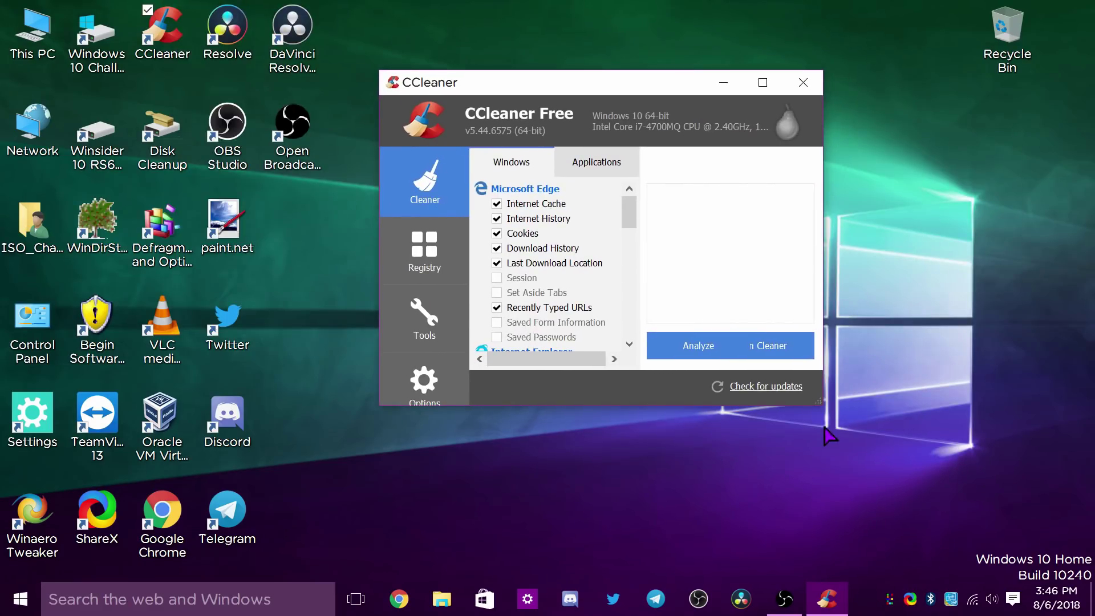
left_click_drag(817, 407, 1065, 579)
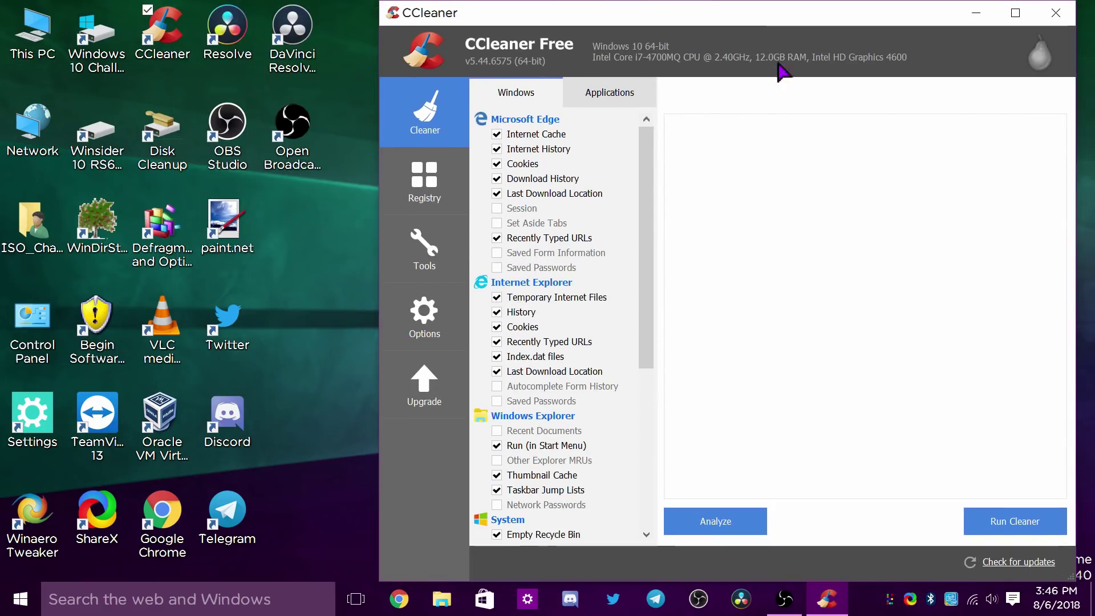
left_click_drag(745, 36, 638, 57)
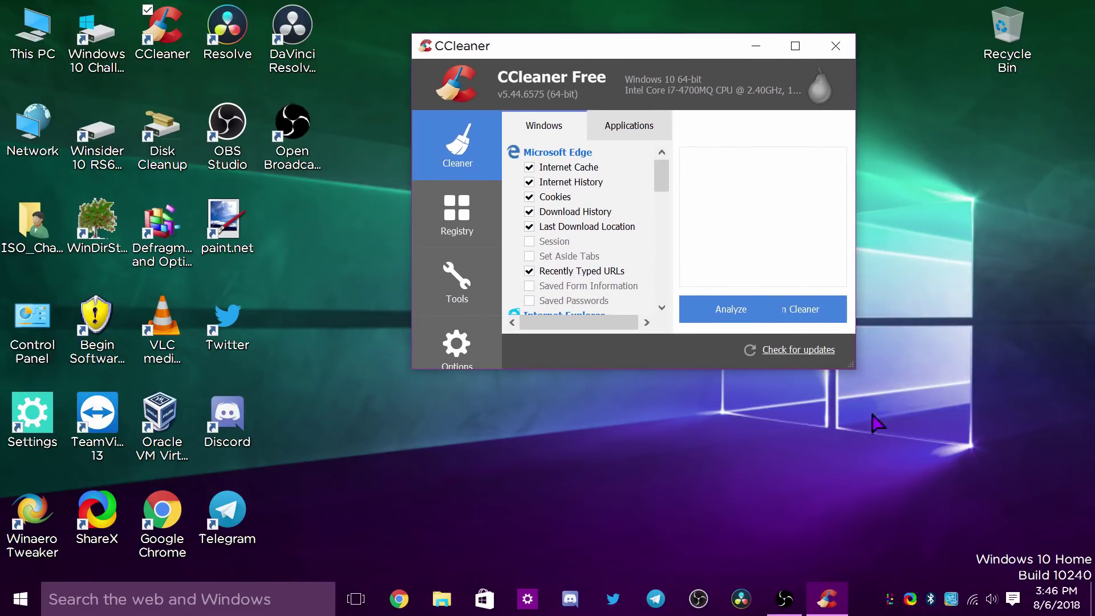
left_click_drag(855, 371, 1072, 544)
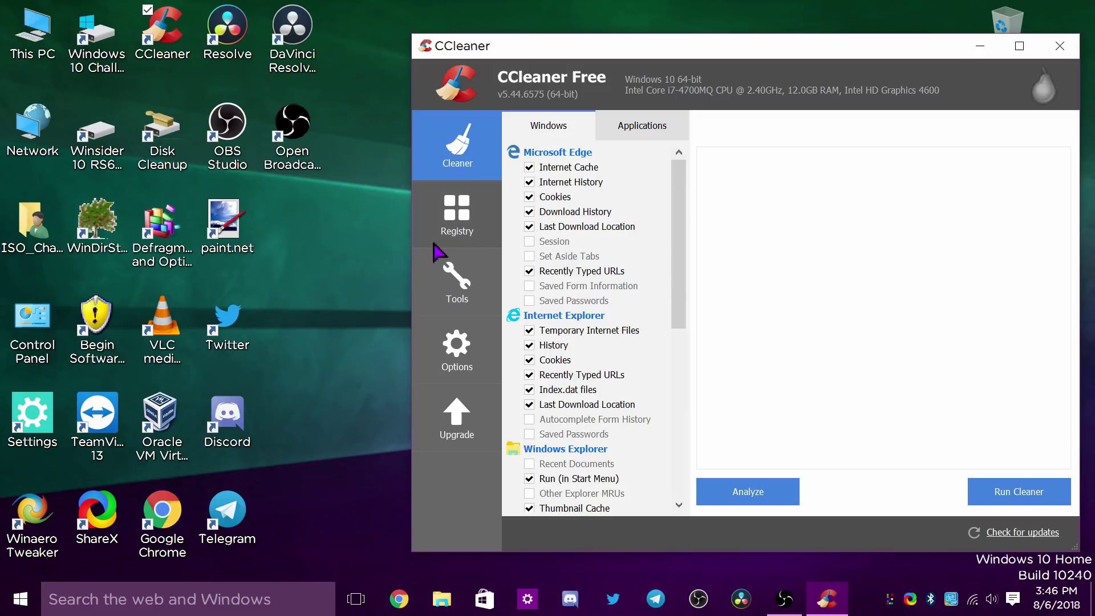
left_click(457, 280)
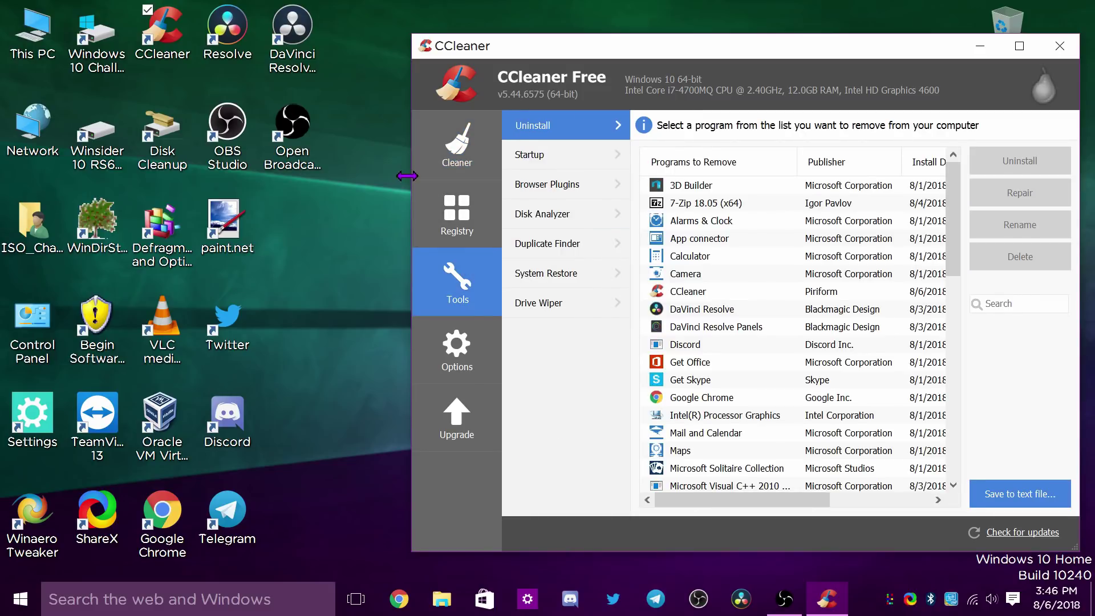
left_click_drag(412, 176, 191, 174)
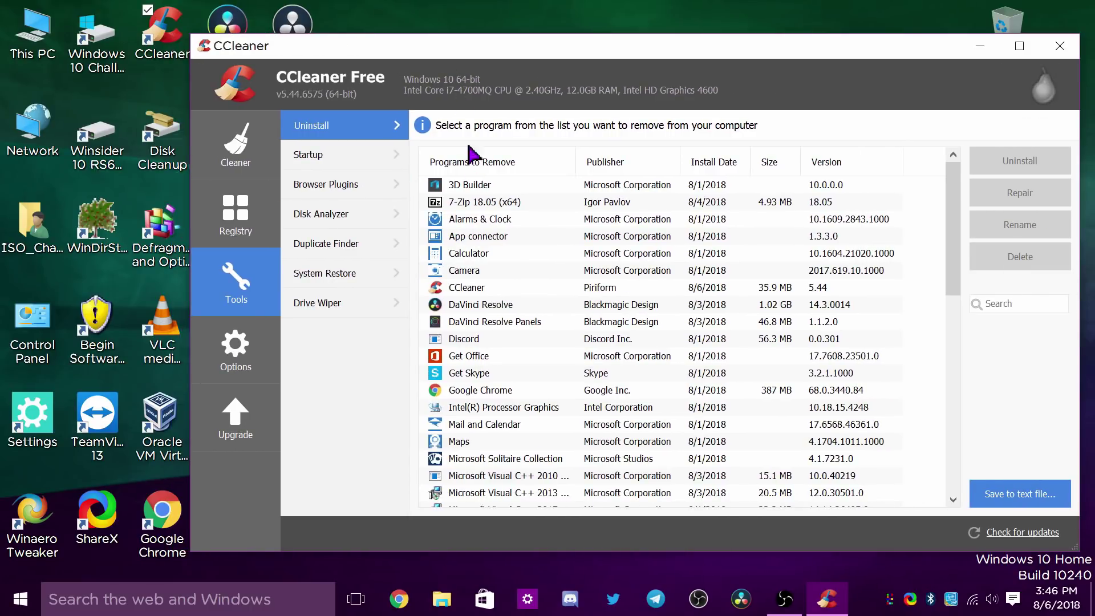
Uninstall the 3D Builder and Alarms & Clock apps, confirming each removal
left_click(484, 188)
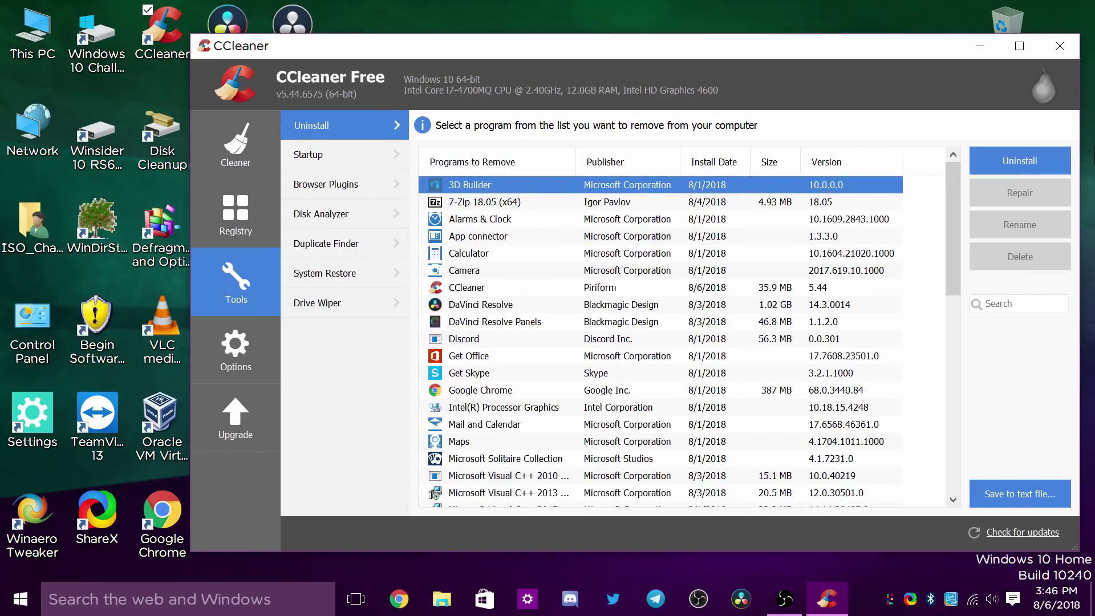
left_click(1012, 164)
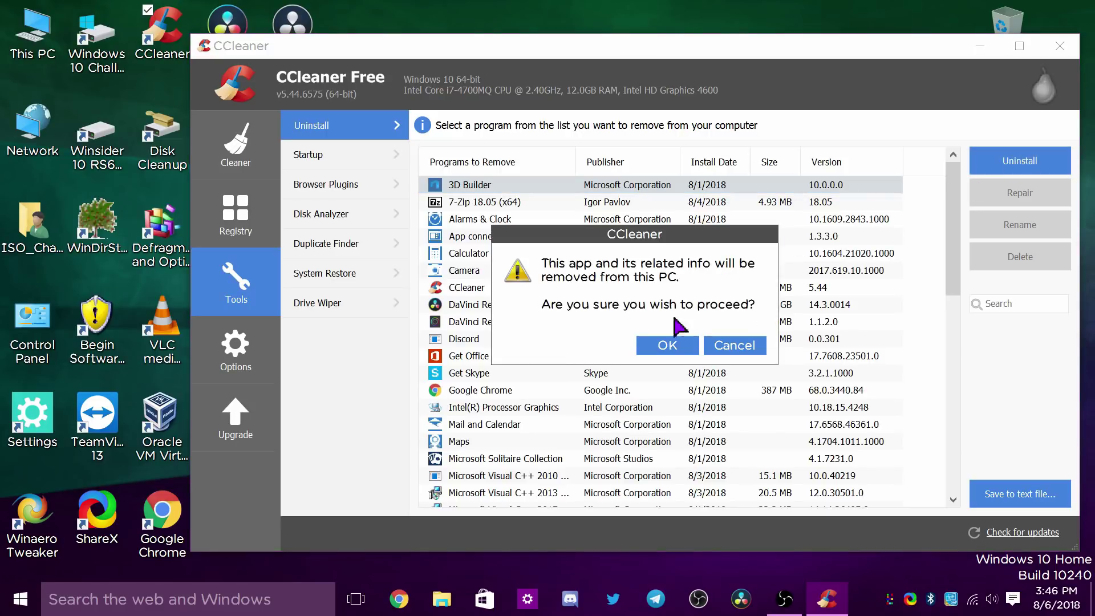
left_click(673, 349)
left_click(528, 202)
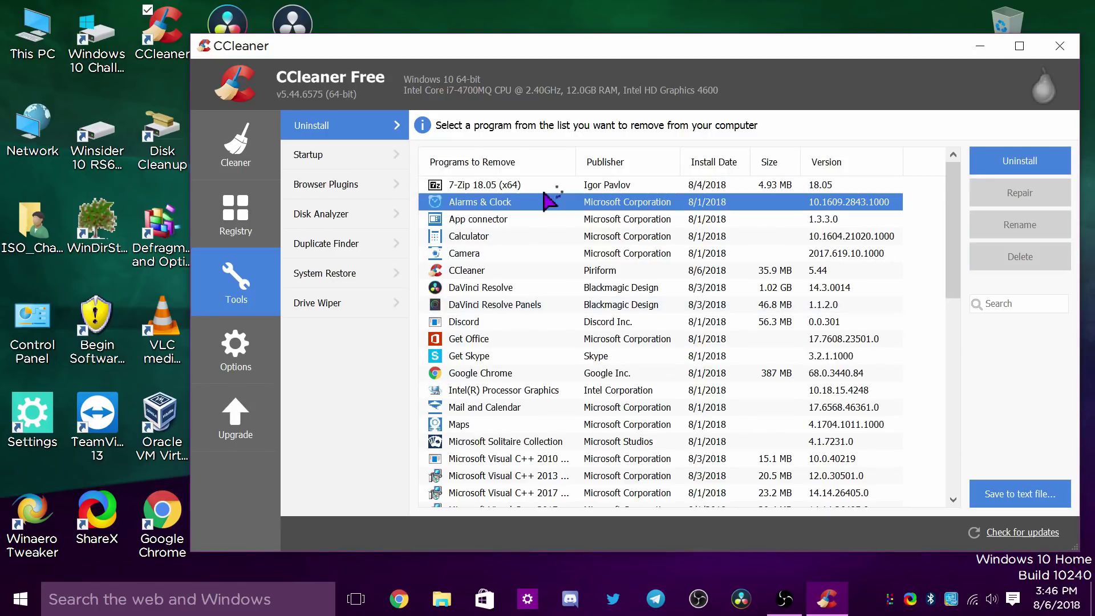
left_click(1007, 162)
left_click(680, 346)
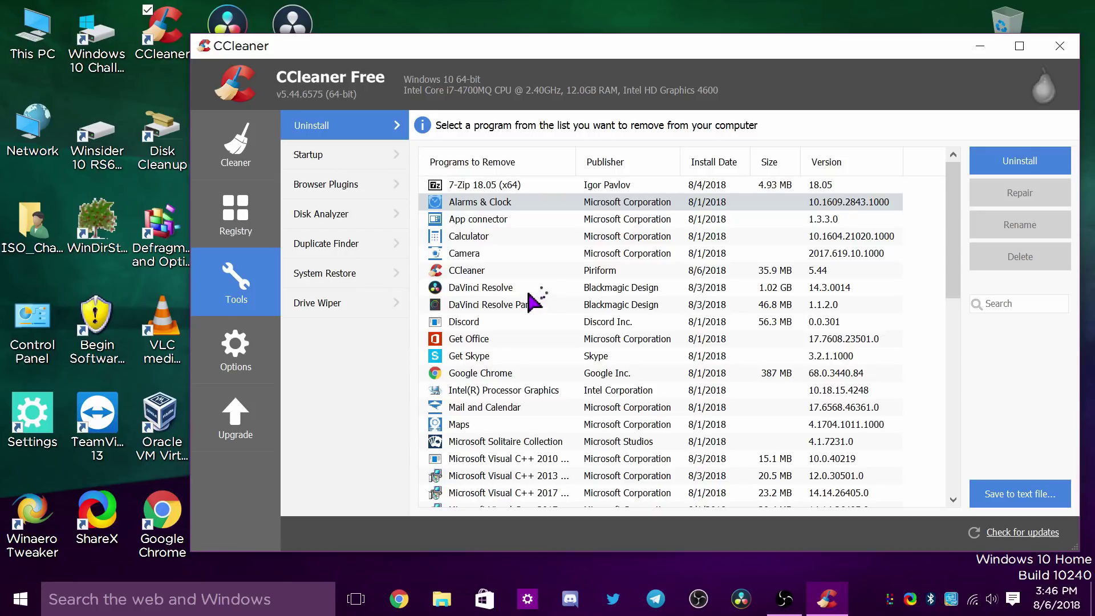
Uninstall the Calculator and Camera apps, confirming each removal
left_click(496, 203)
left_click(492, 221)
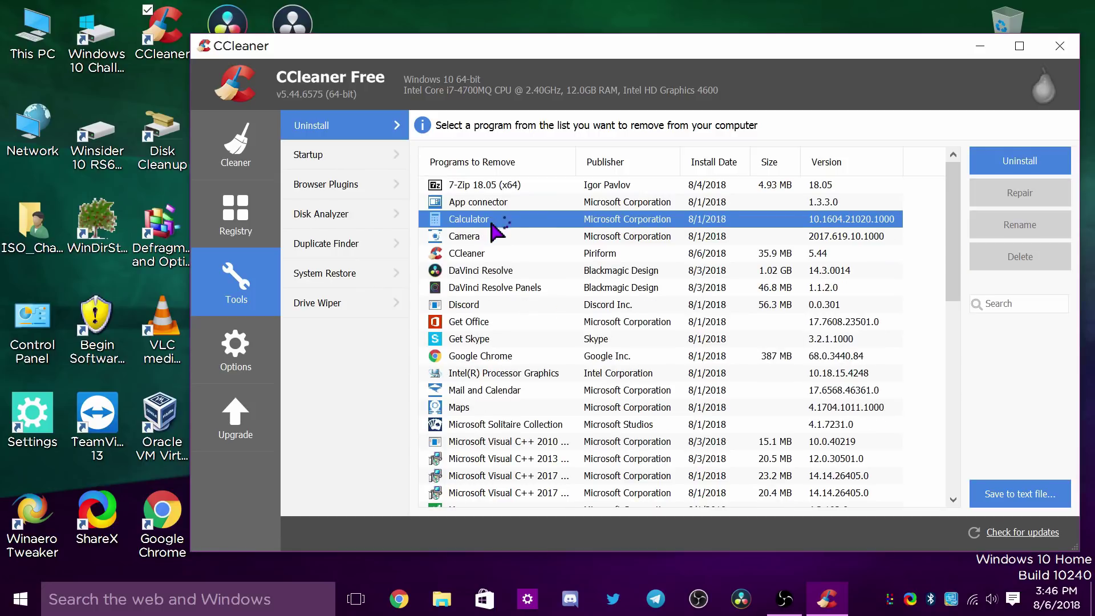
left_click(1011, 164)
left_click(667, 345)
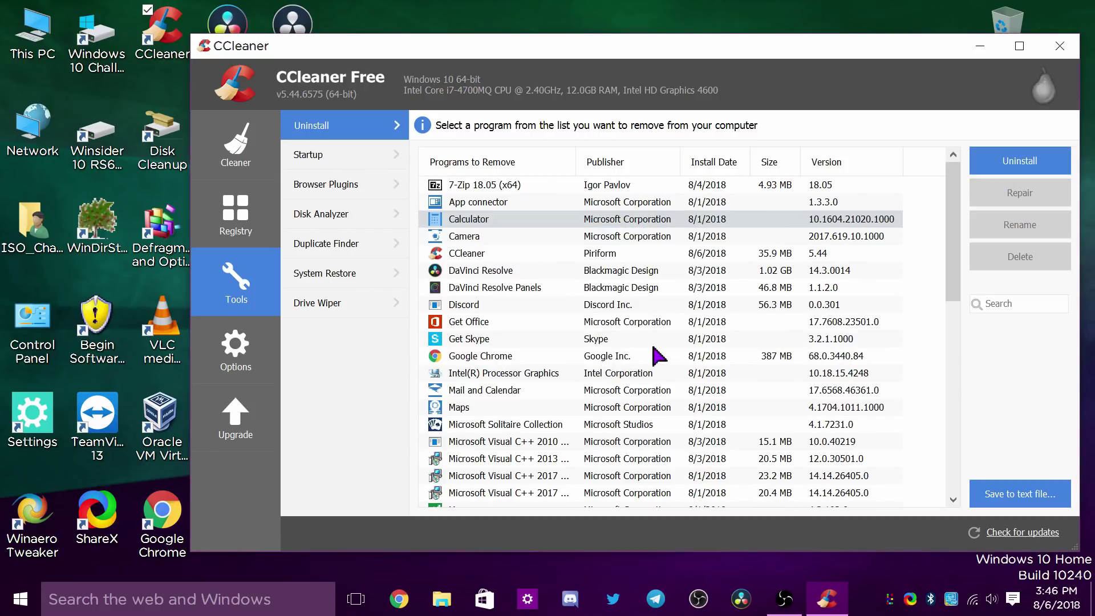
left_click(476, 222)
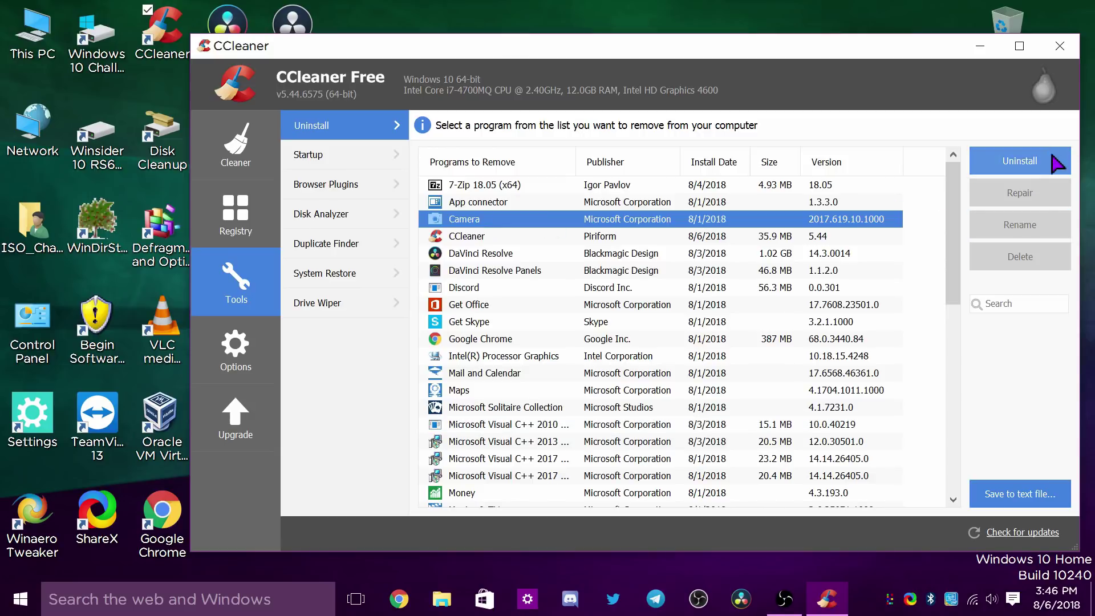
left_click(986, 161)
left_click(679, 346)
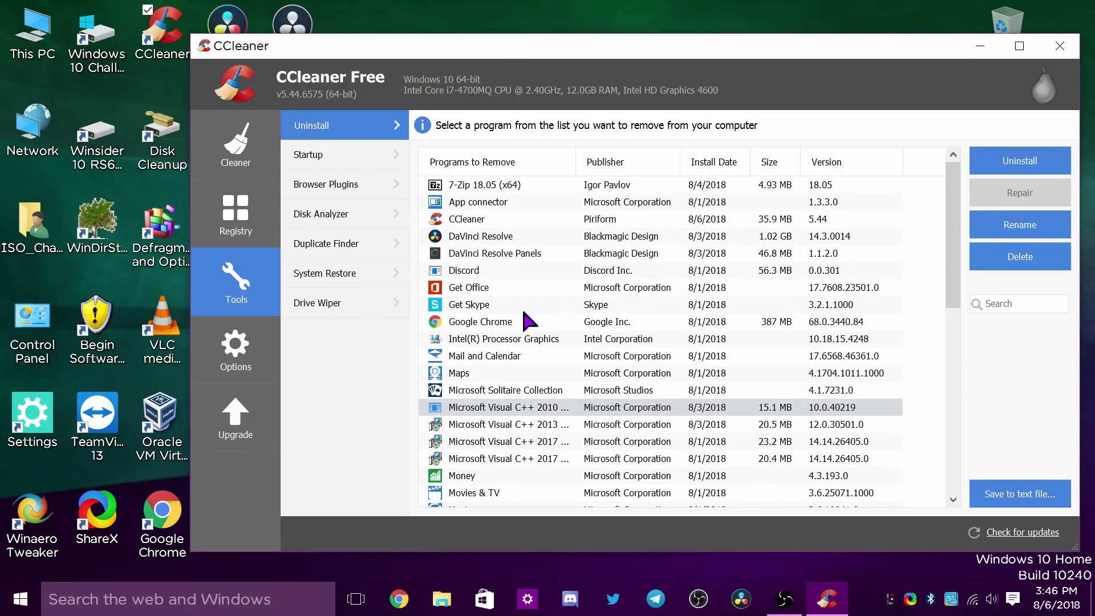
Uninstall the Get Skype and Get Office apps, confirming each removal
left_click(485, 303)
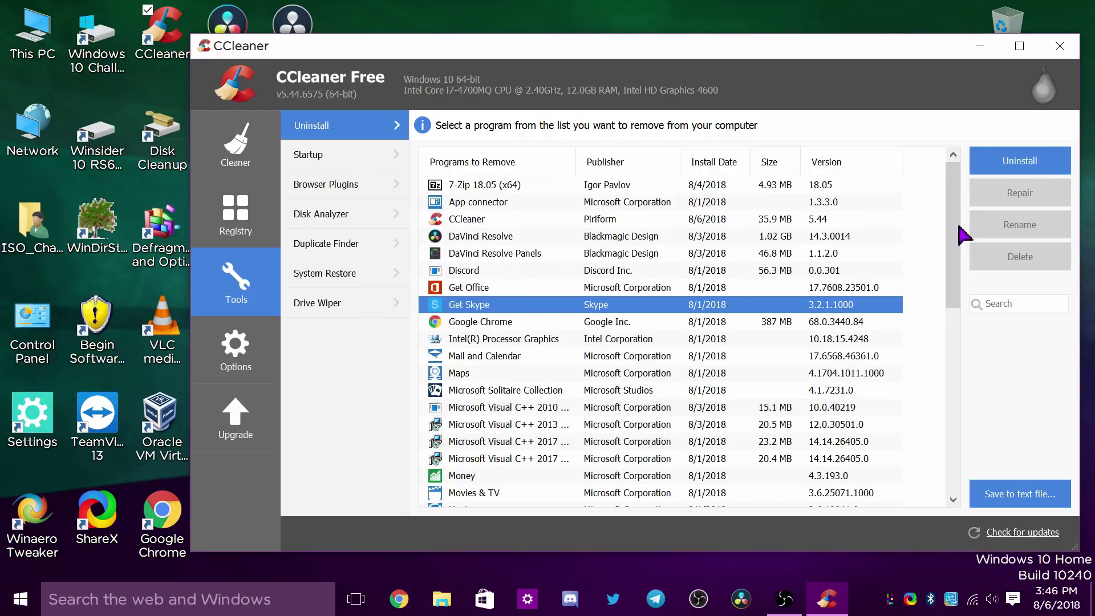
left_click(1021, 166)
left_click(663, 350)
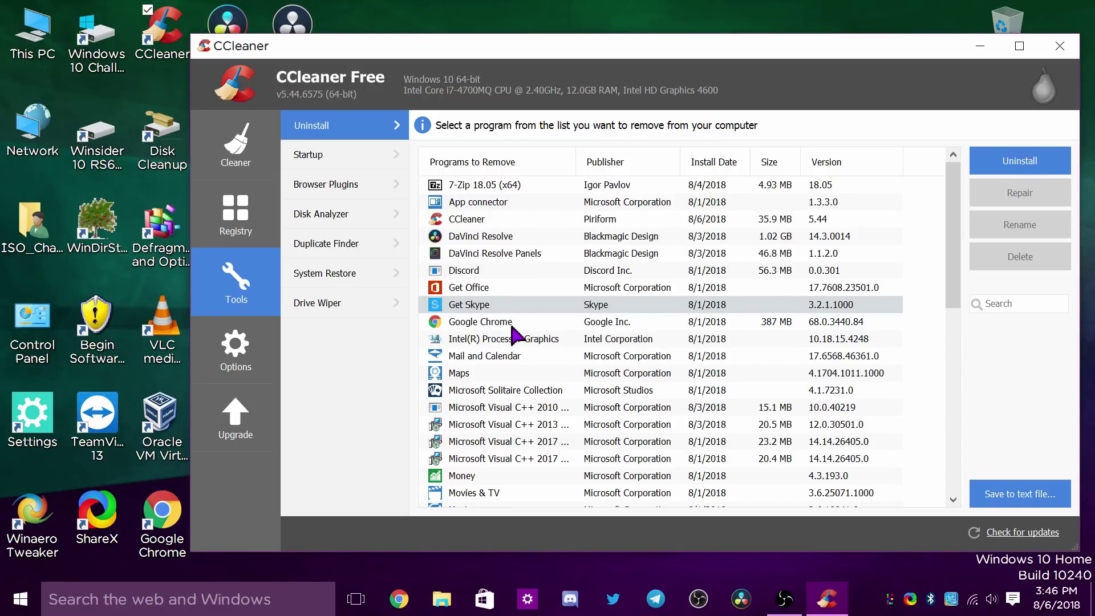
left_click(972, 162)
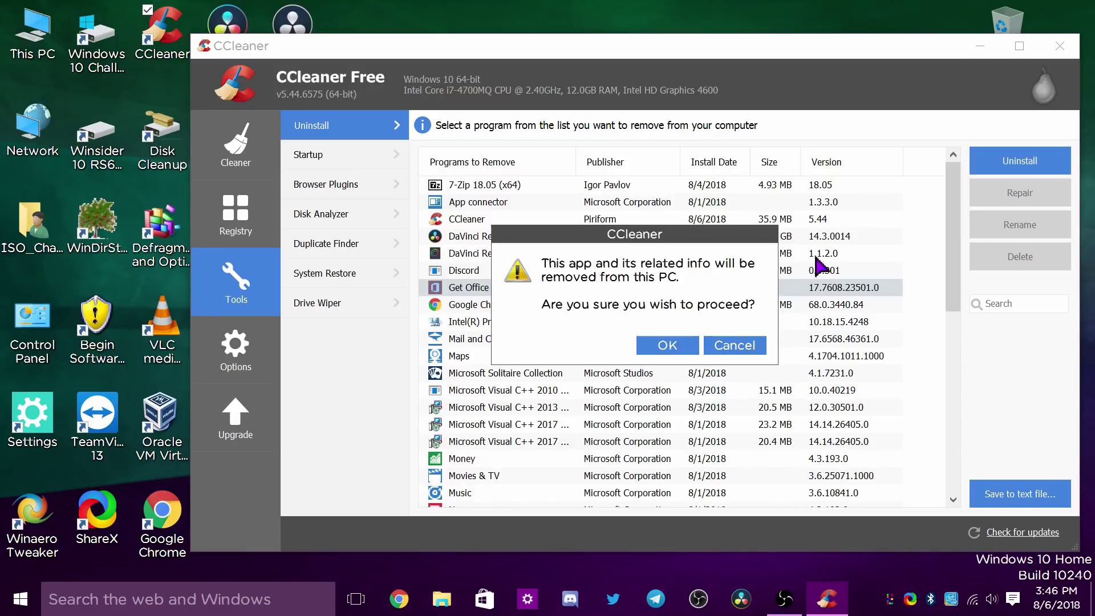
left_click(676, 349)
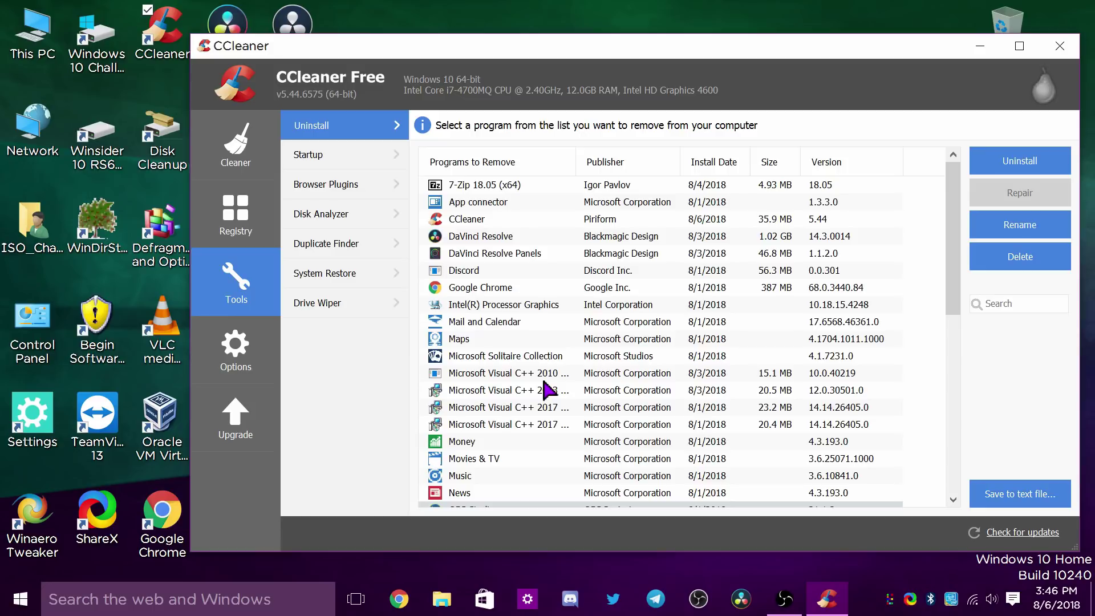
Uninstall the Mail and Calendar app and the Maps app, confirming each removal
left_click(462, 327)
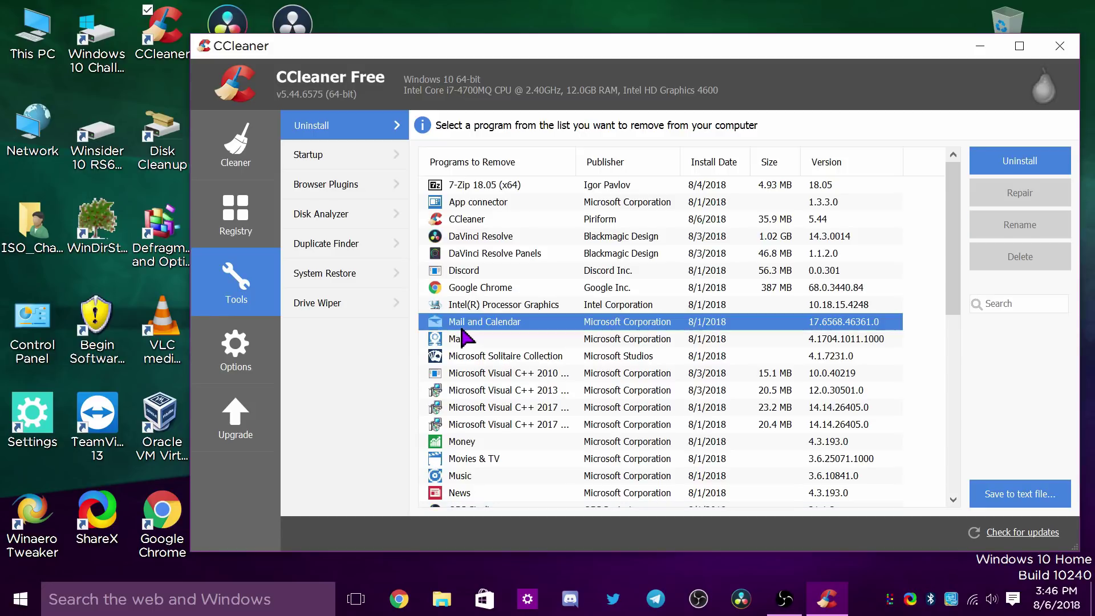
left_click(1020, 163)
left_click(677, 348)
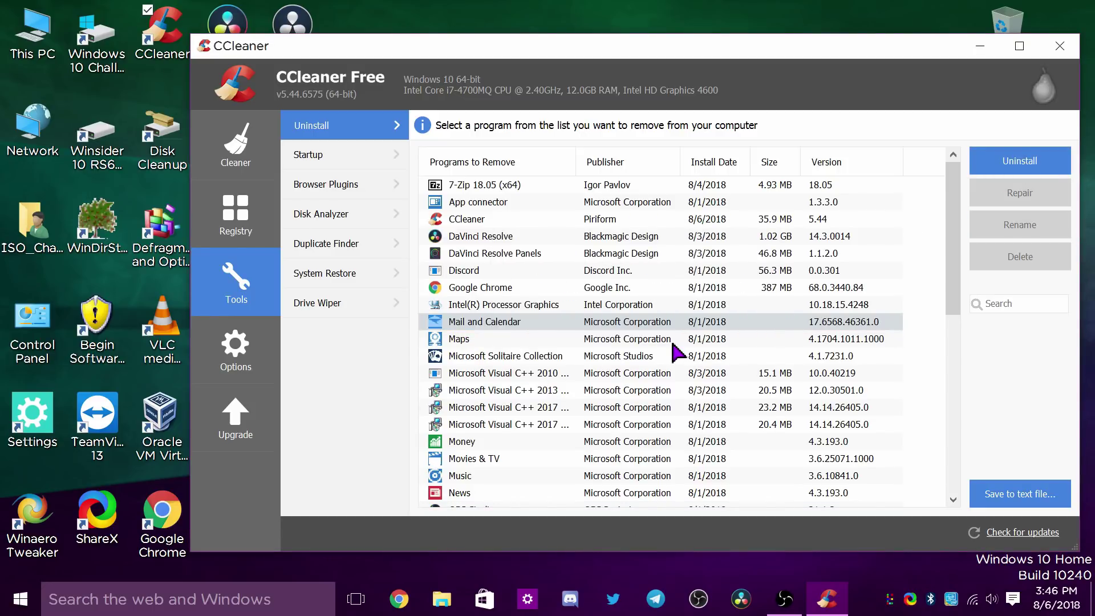
left_click(442, 322)
left_click(1020, 164)
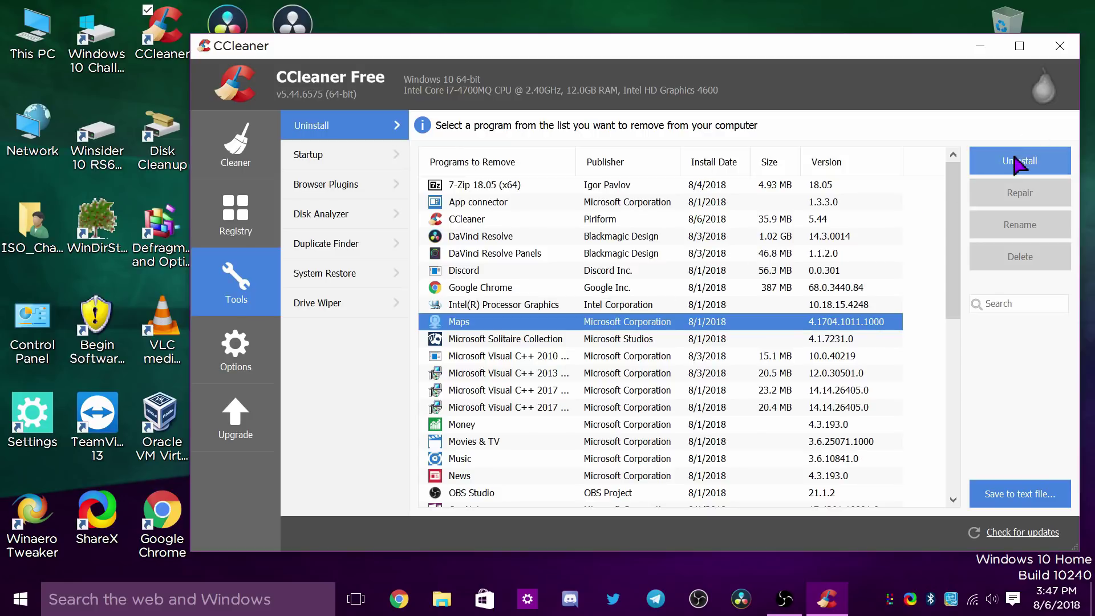
left_click(679, 348)
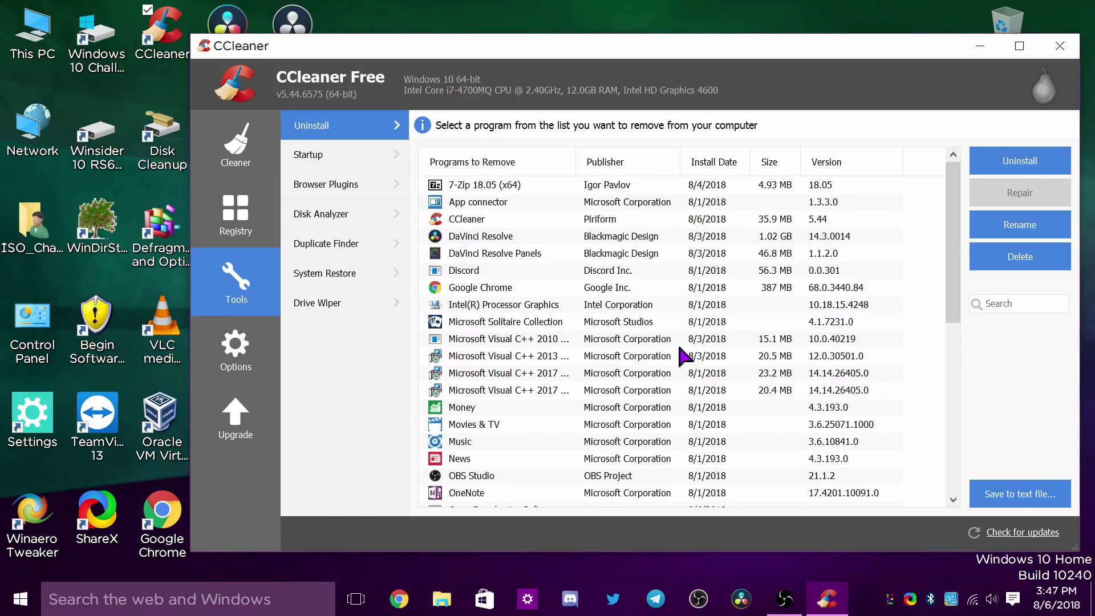
Uninstall the Microsoft Solitaire Collection and Money apps, confirming each removal
left_click(522, 321)
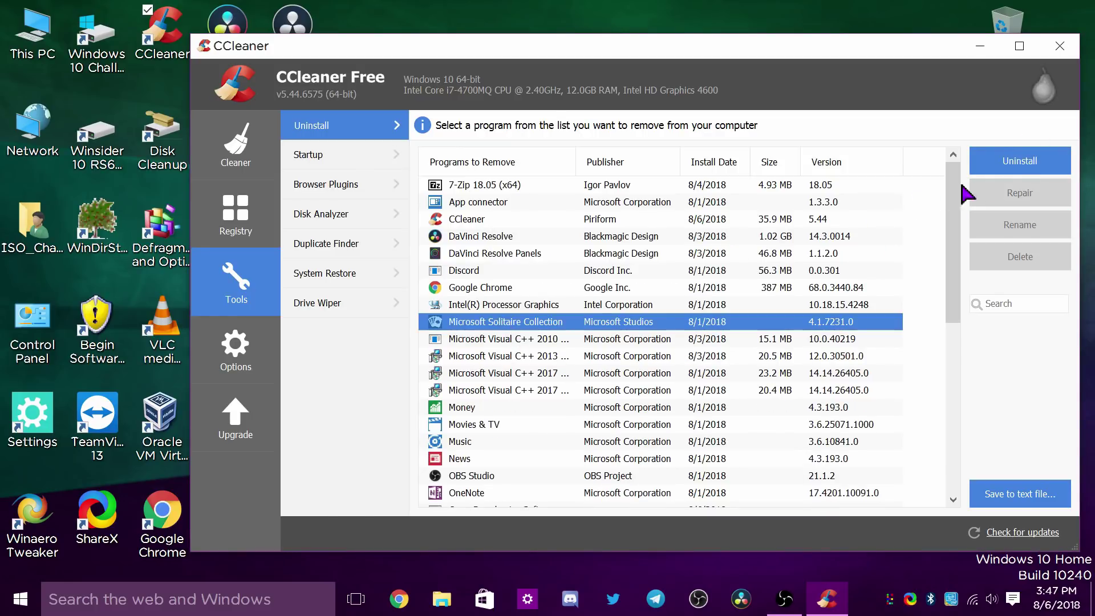
left_click(1050, 161)
left_click(662, 345)
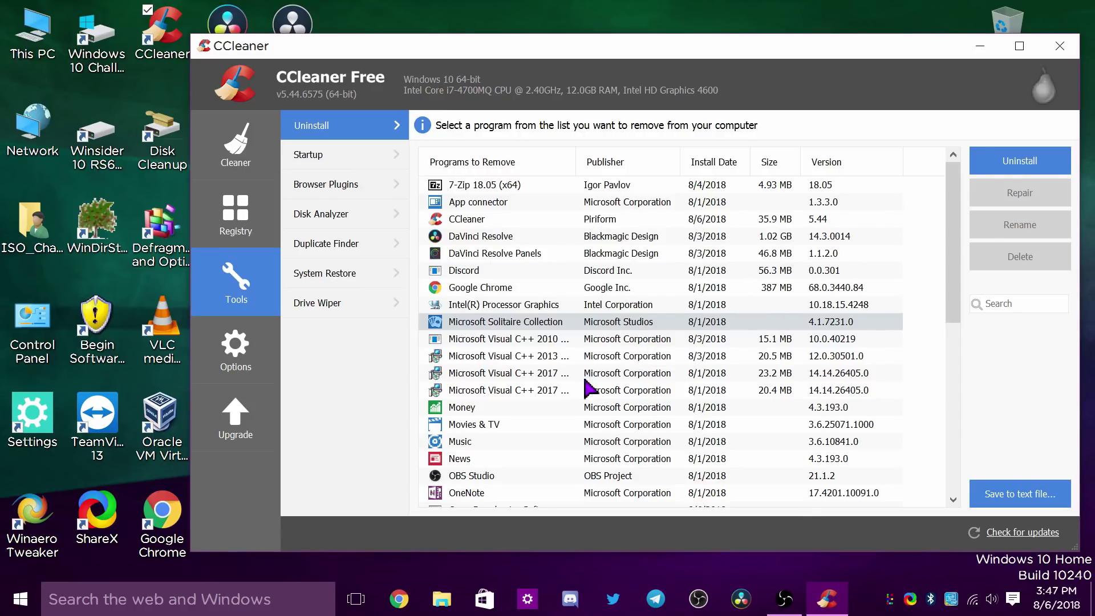
scroll(556, 349, "down", 1)
left_click(462, 344)
left_click(1042, 163)
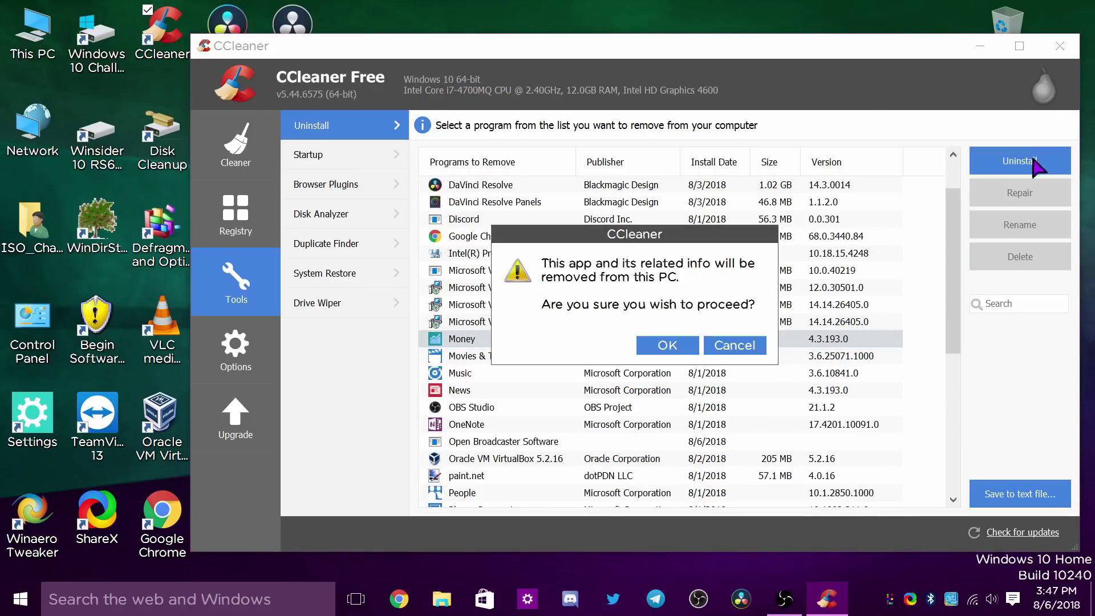
left_click(665, 345)
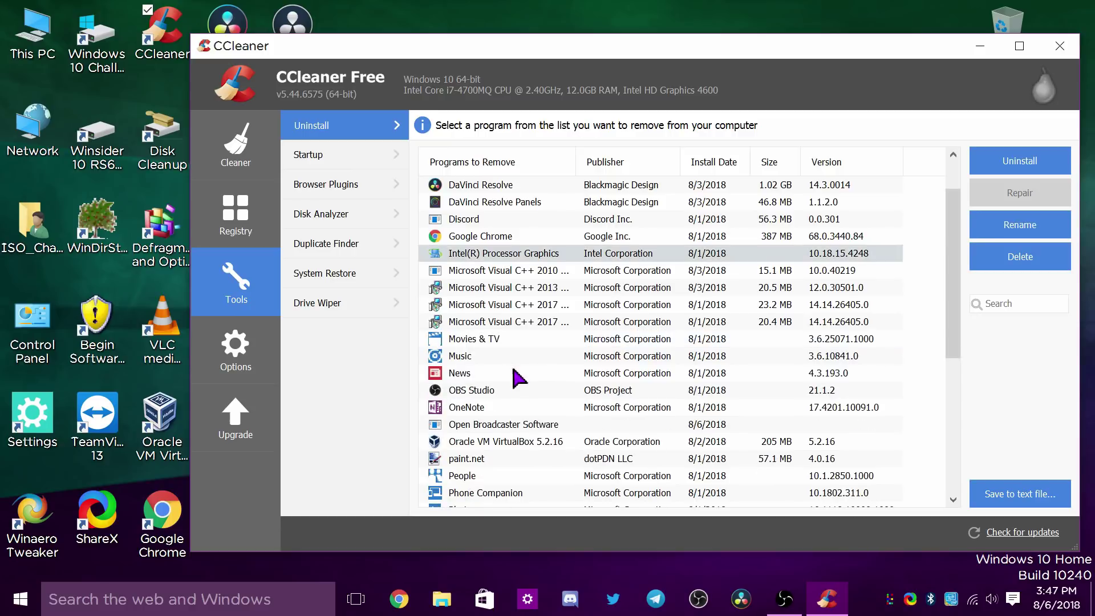
Uninstall the Movies & TV and Music apps, confirming each removal
left_click(503, 342)
left_click(1009, 161)
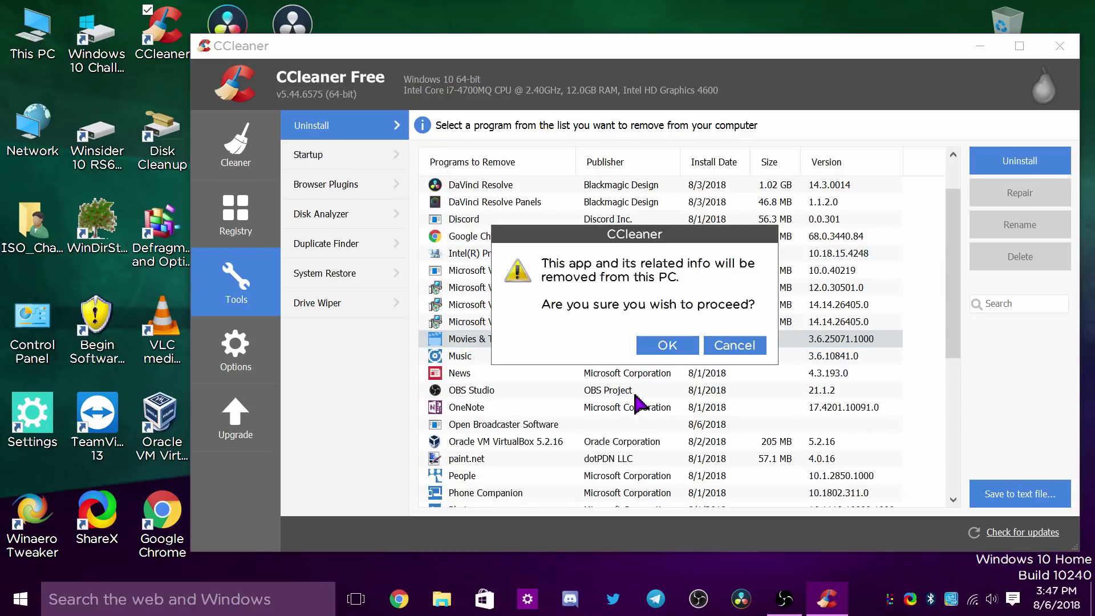
left_click(666, 345)
left_click(473, 340)
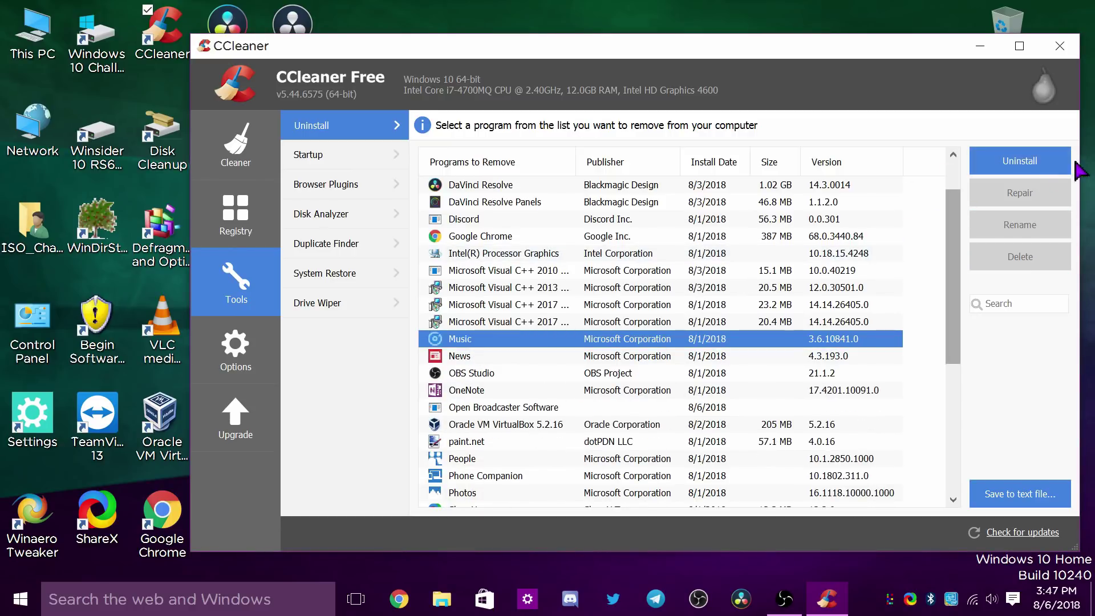
left_click(1020, 161)
left_click(682, 344)
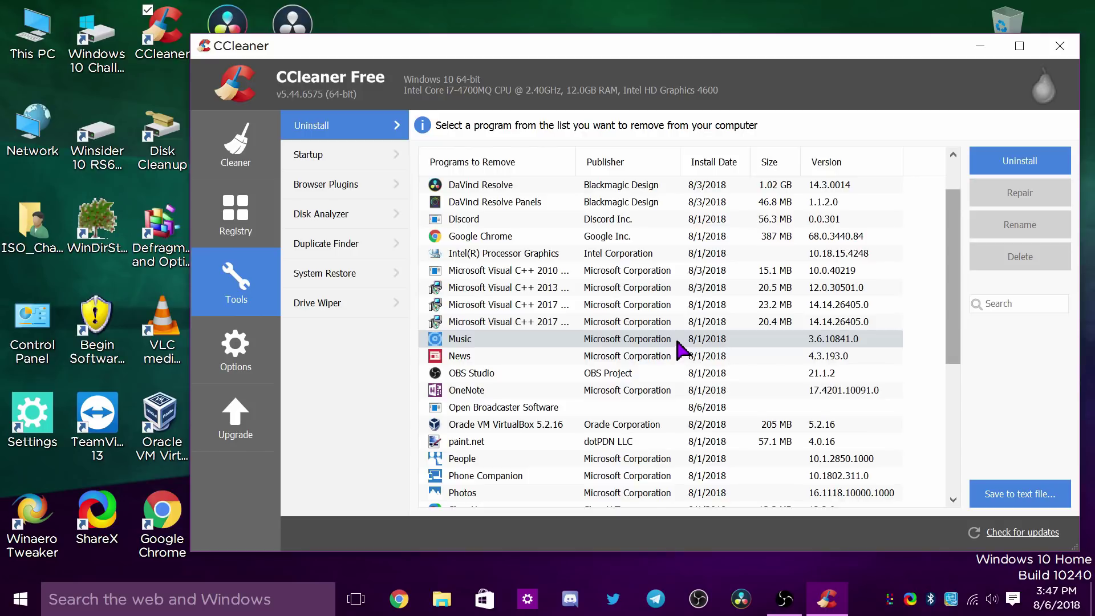
Uninstall the News and People apps, confirming each removal
left_click(506, 341)
left_click(995, 161)
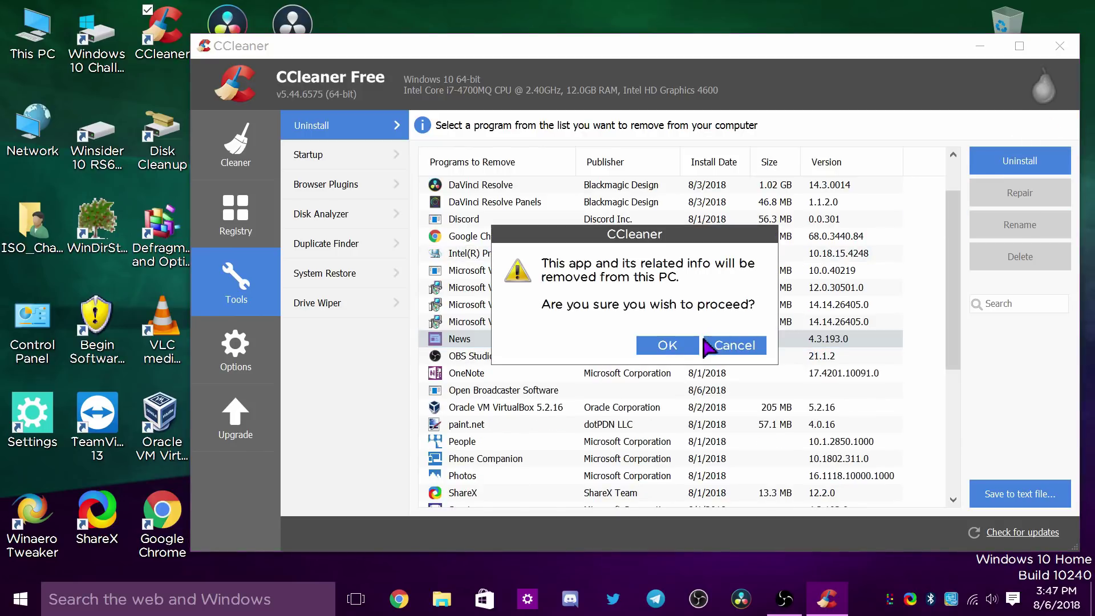
left_click(675, 344)
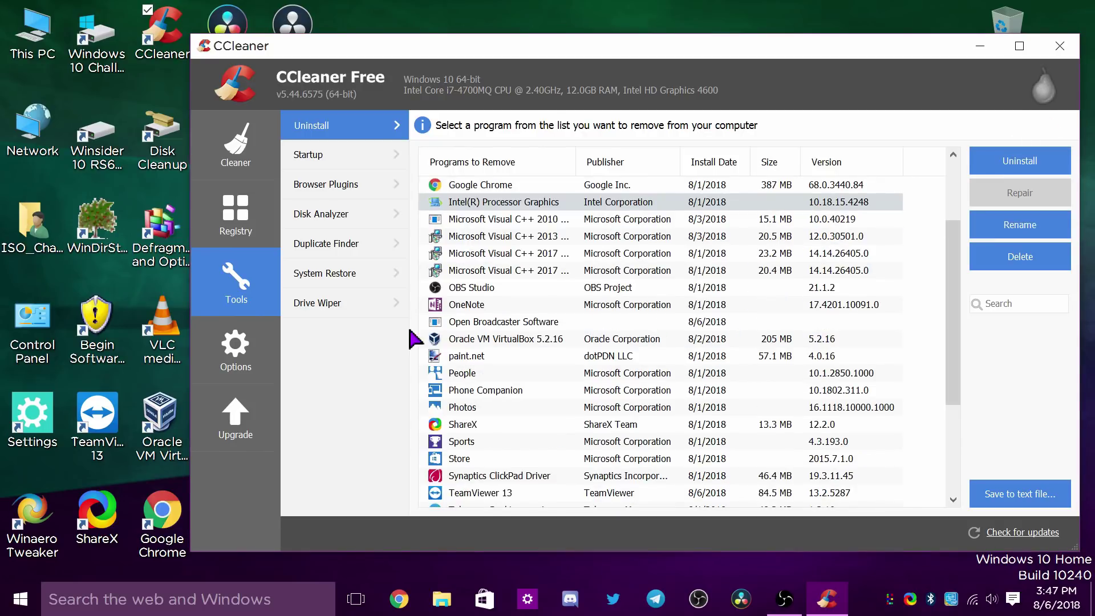
scroll(439, 330, "down", 1)
left_click(474, 322)
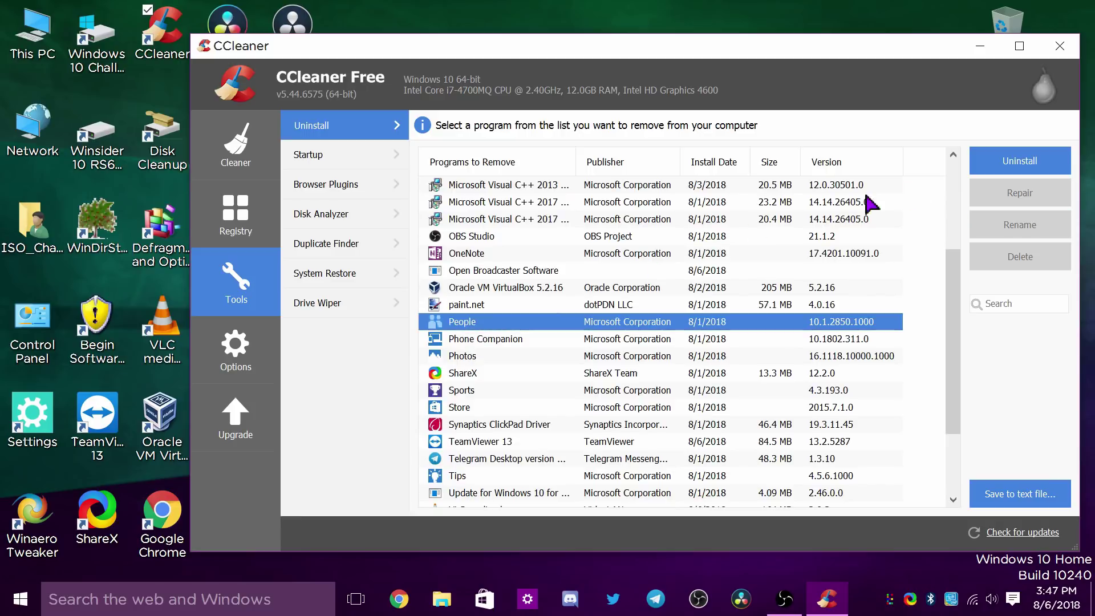
left_click(1004, 170)
left_click(673, 347)
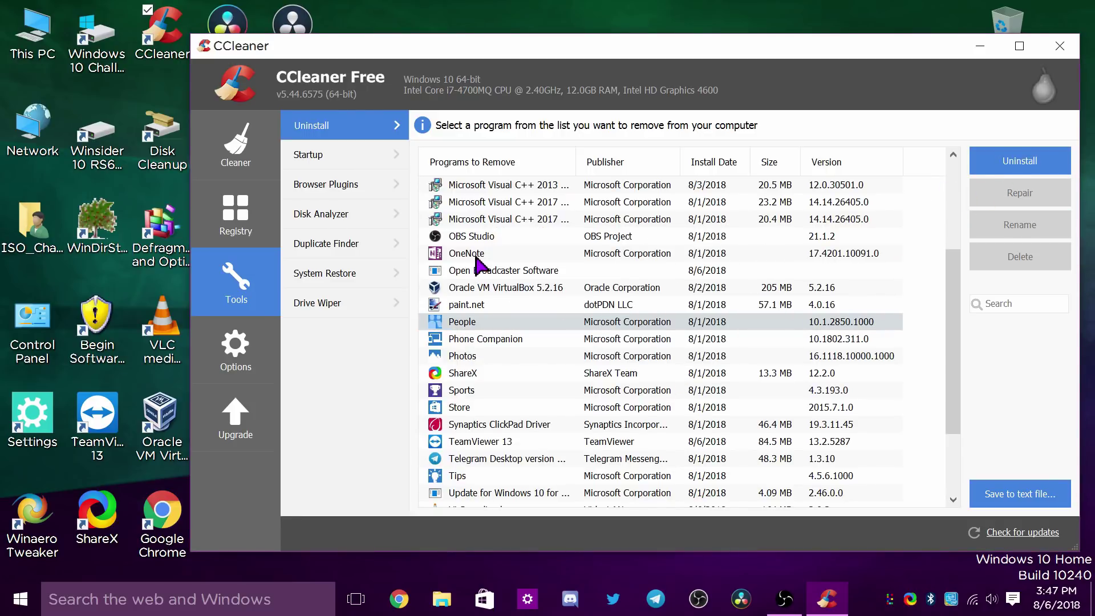
Uninstall the OneNote and Phone Companion apps, confirming each removal
left_click(478, 257)
left_click(1042, 171)
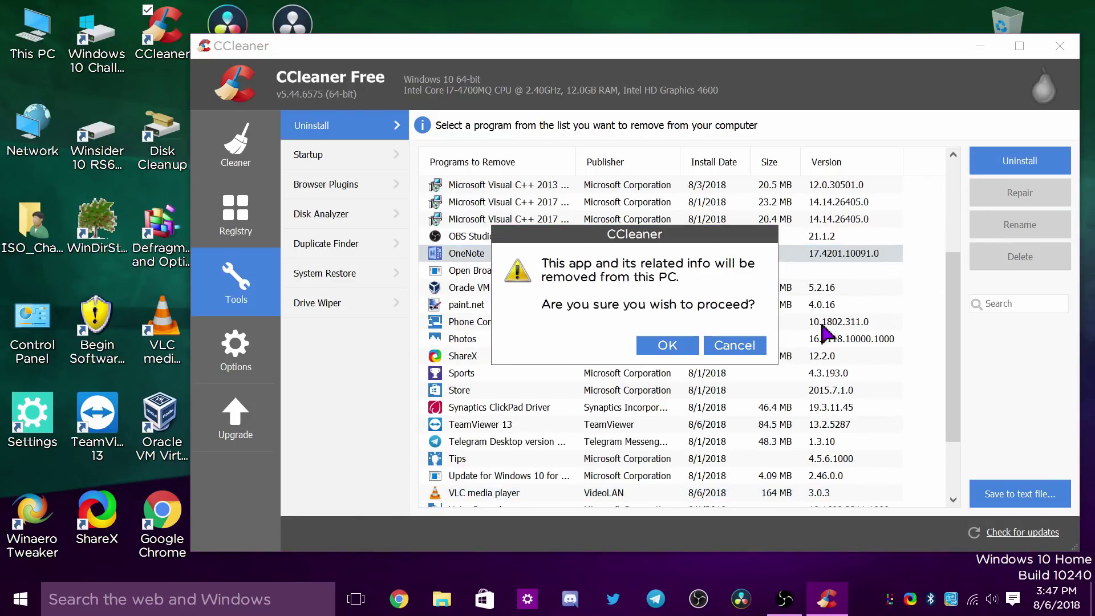
left_click(675, 347)
left_click(515, 304)
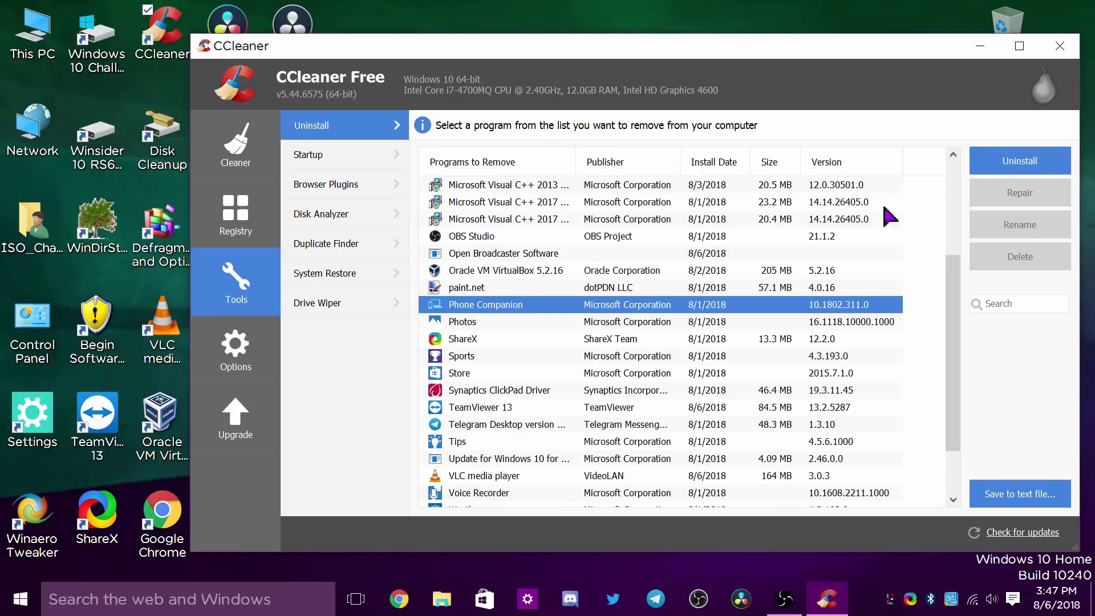
left_click(998, 166)
left_click(656, 345)
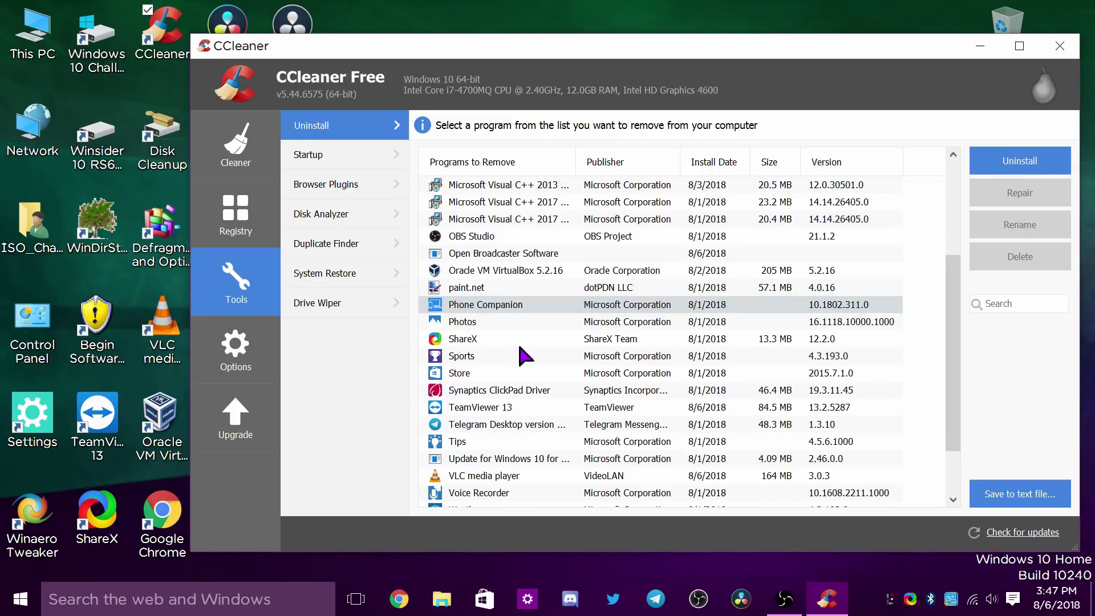
Uninstall the Sports and Tips apps, confirming each removal
left_click(491, 390)
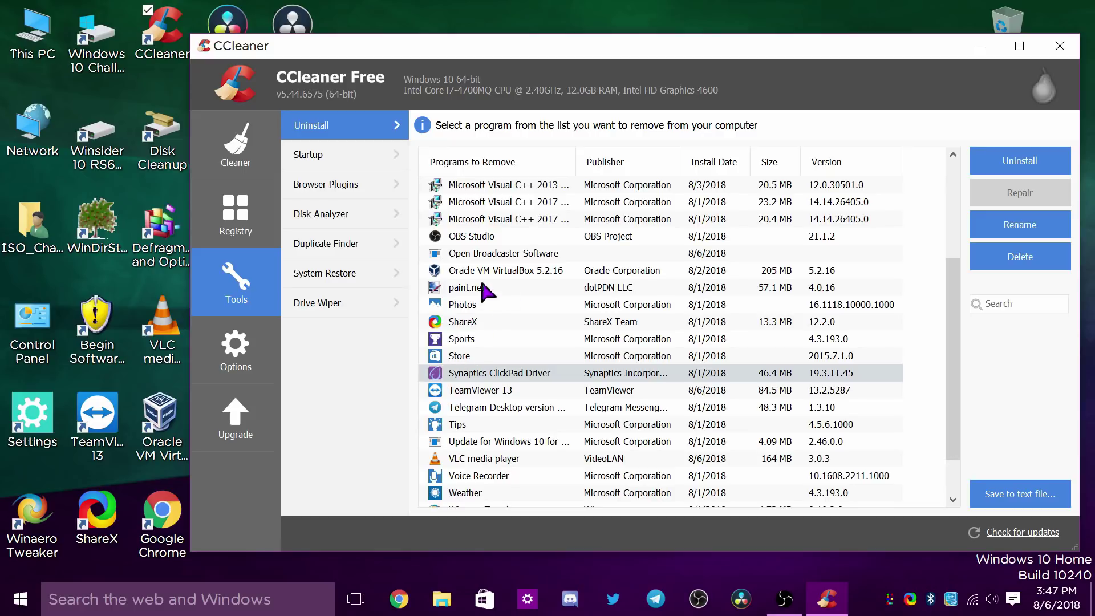
left_click(499, 356)
left_click(685, 339)
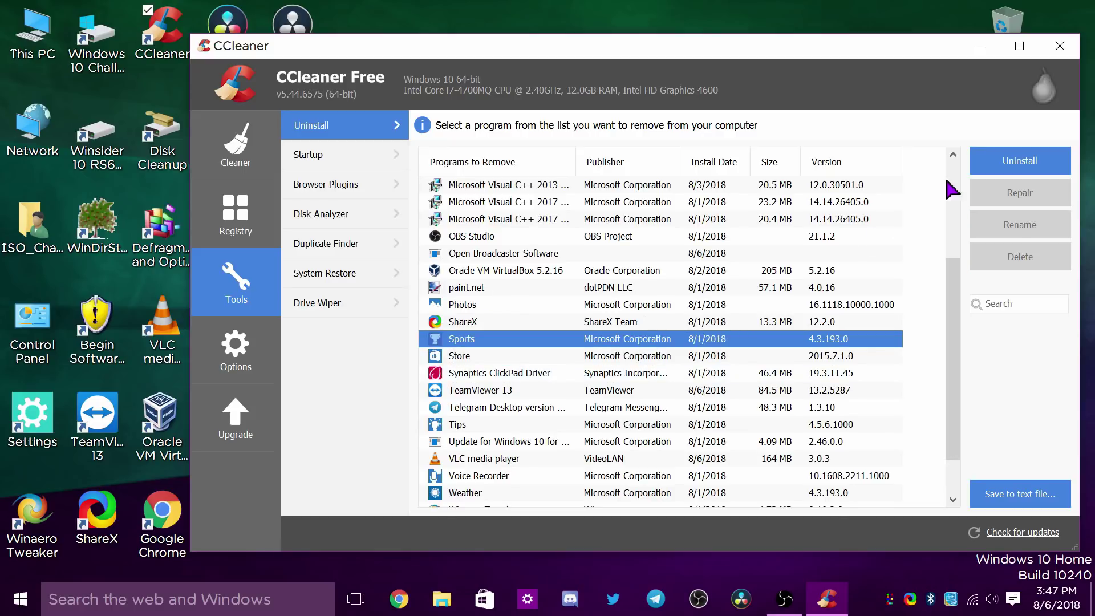
left_click(996, 166)
left_click(661, 345)
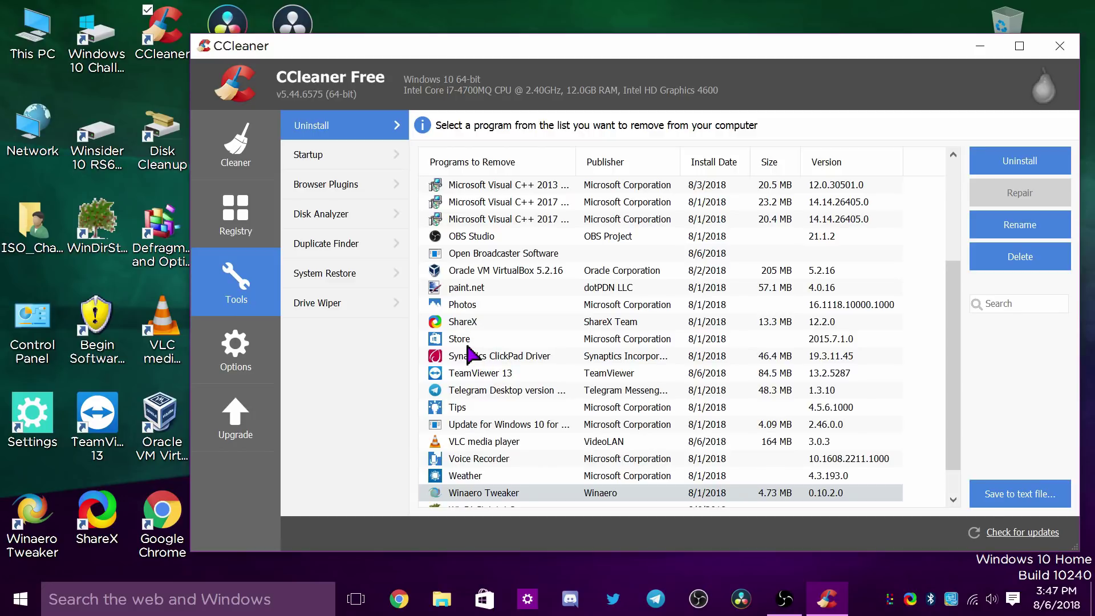
scroll(431, 331, "down", 1)
left_click(486, 378)
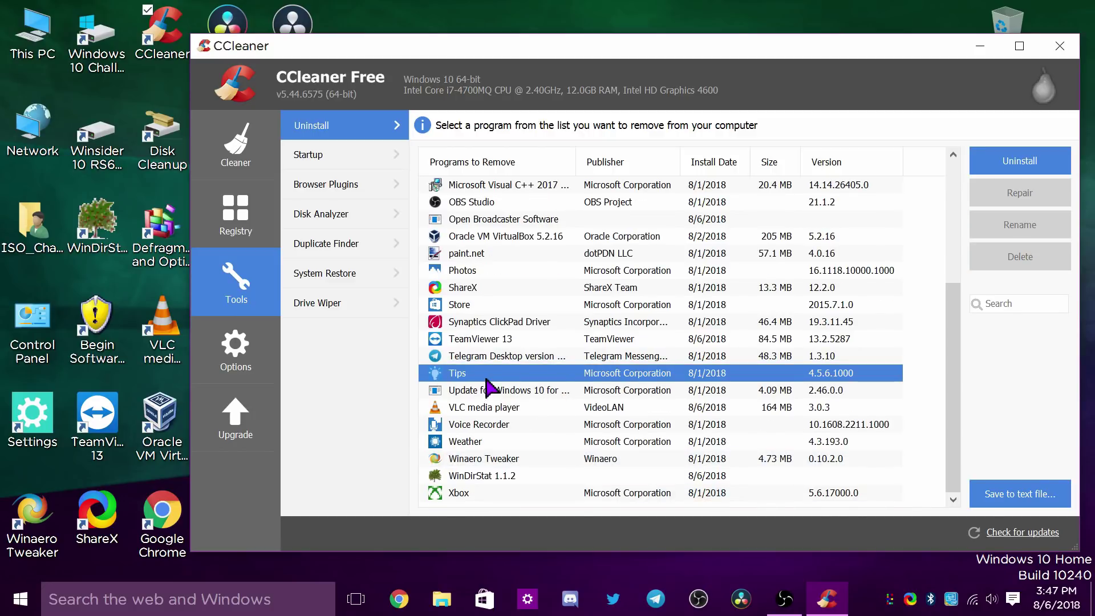
left_click(996, 166)
left_click(680, 346)
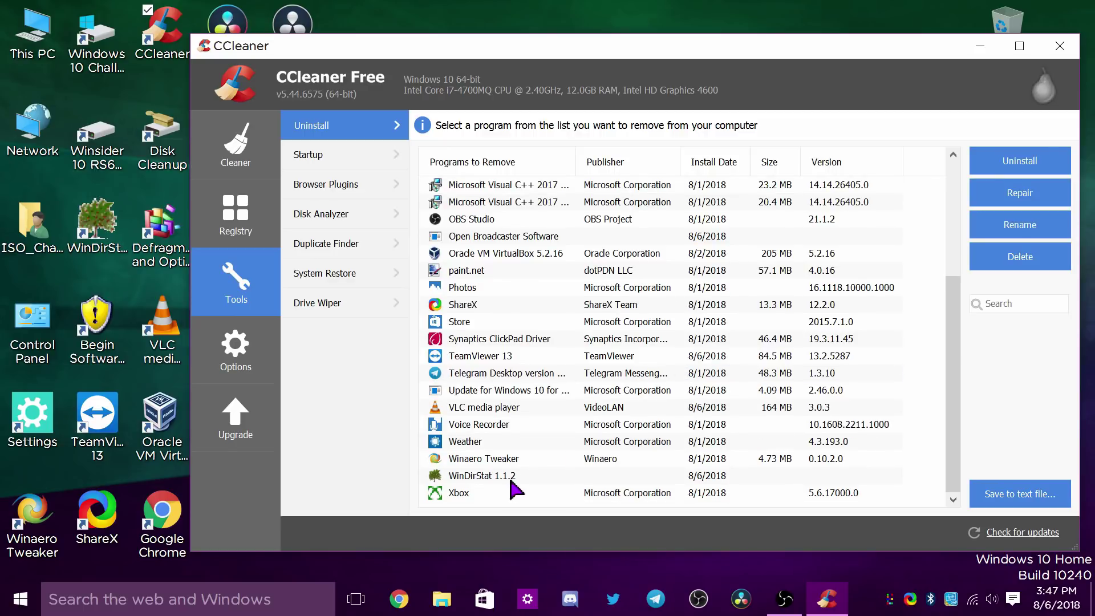
Uninstall the Voice Recorder and Xbox apps, confirming each removal
left_click(506, 434)
left_click(1004, 162)
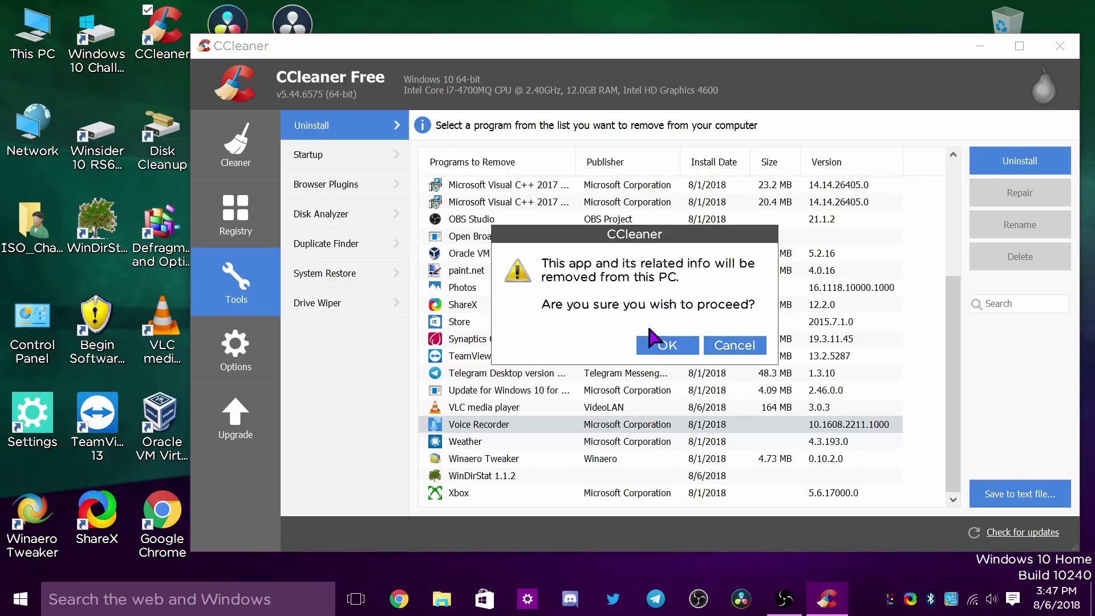
left_click(664, 346)
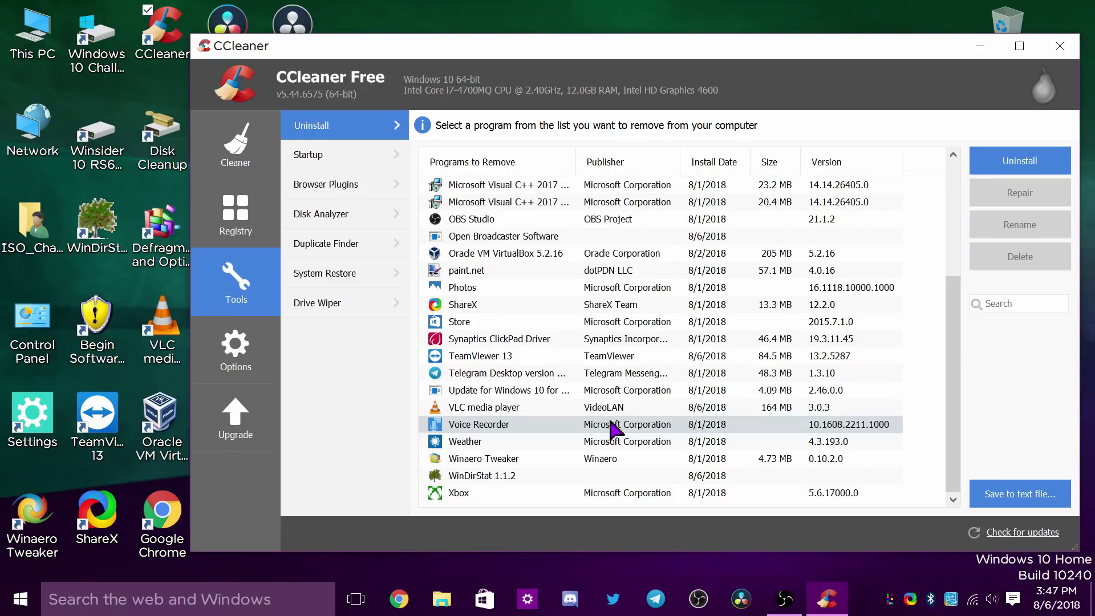
left_click(489, 494)
left_click(1004, 159)
left_click(673, 343)
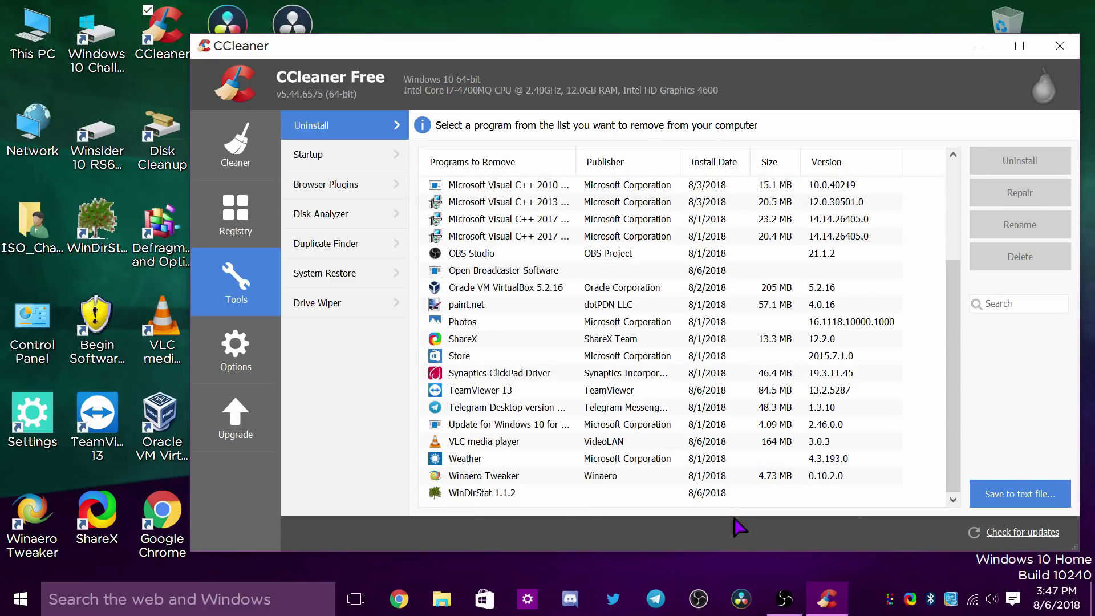
Check the remaining programs and uninstall the Weather app, confirming its removal
scroll(765, 436, "up", 3)
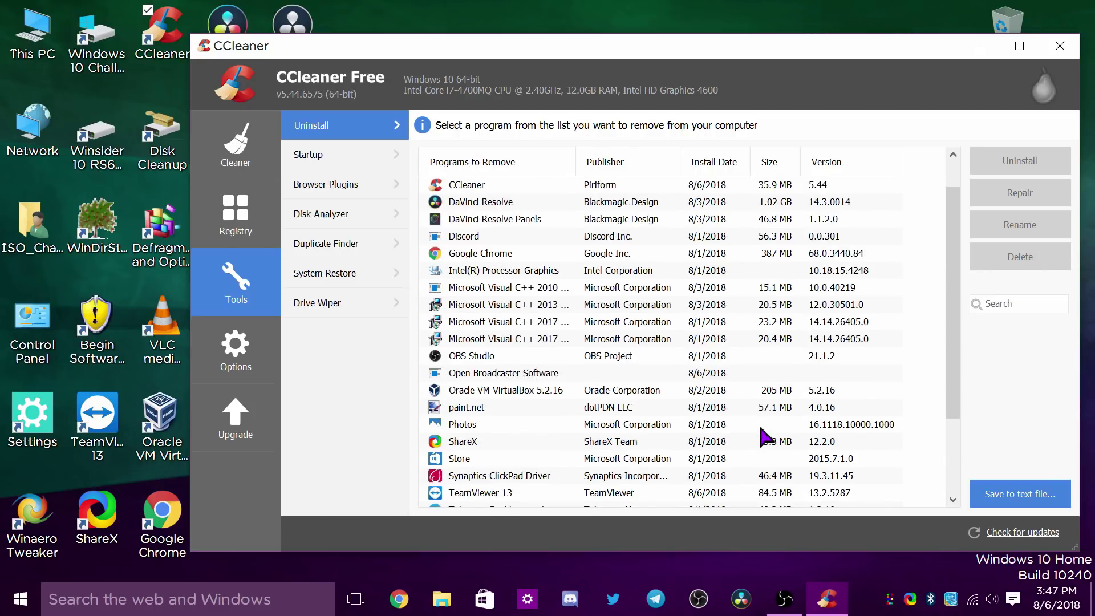
scroll(764, 436, "down", 3)
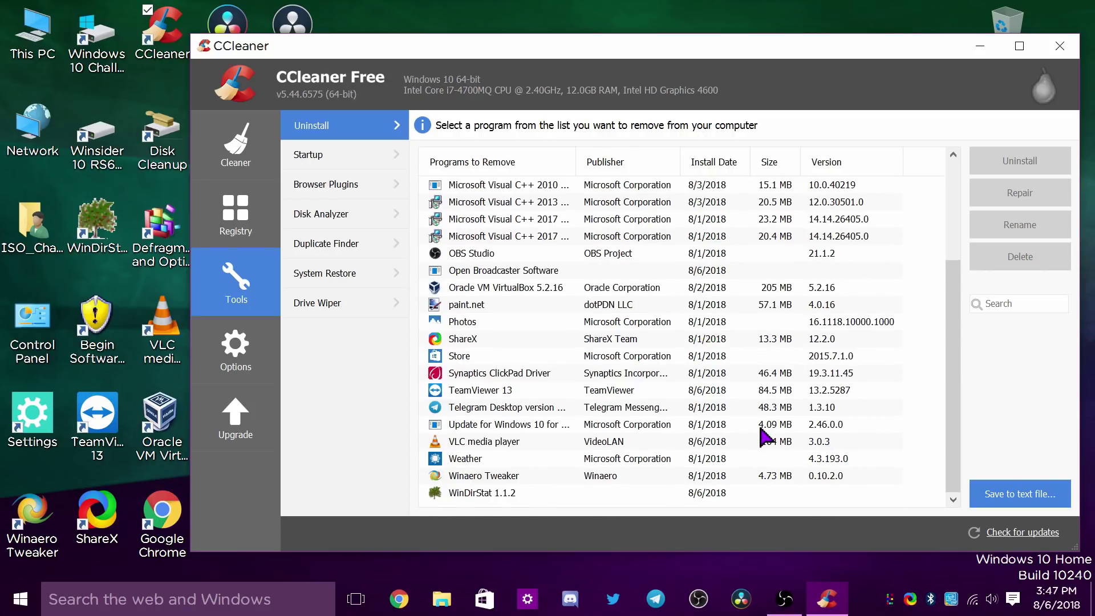
scroll(759, 490, "up", 2)
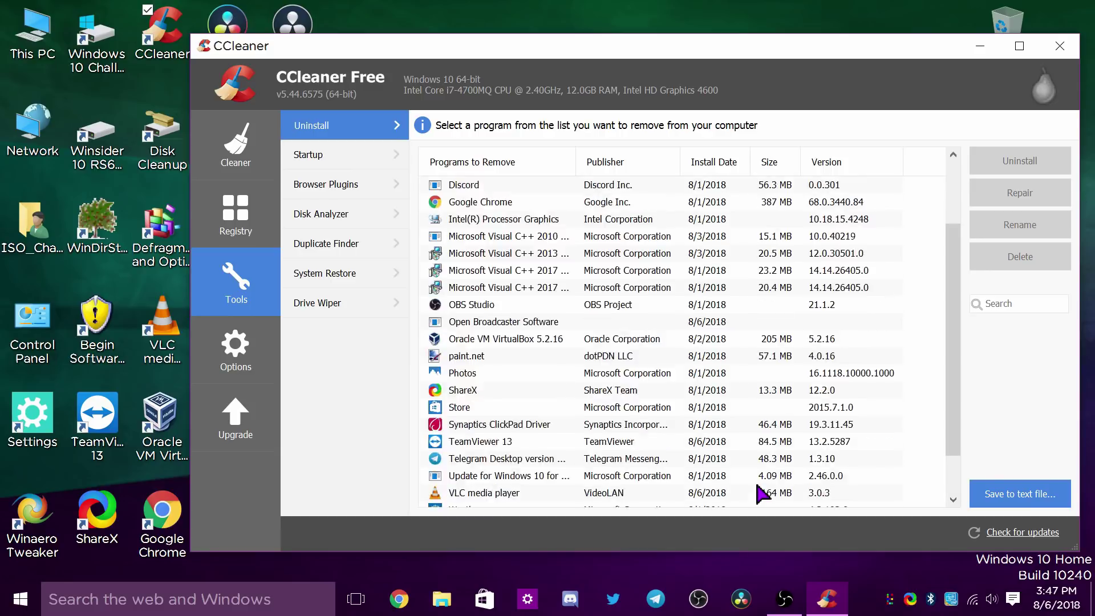
scroll(736, 500, "down", 2)
left_click(520, 460)
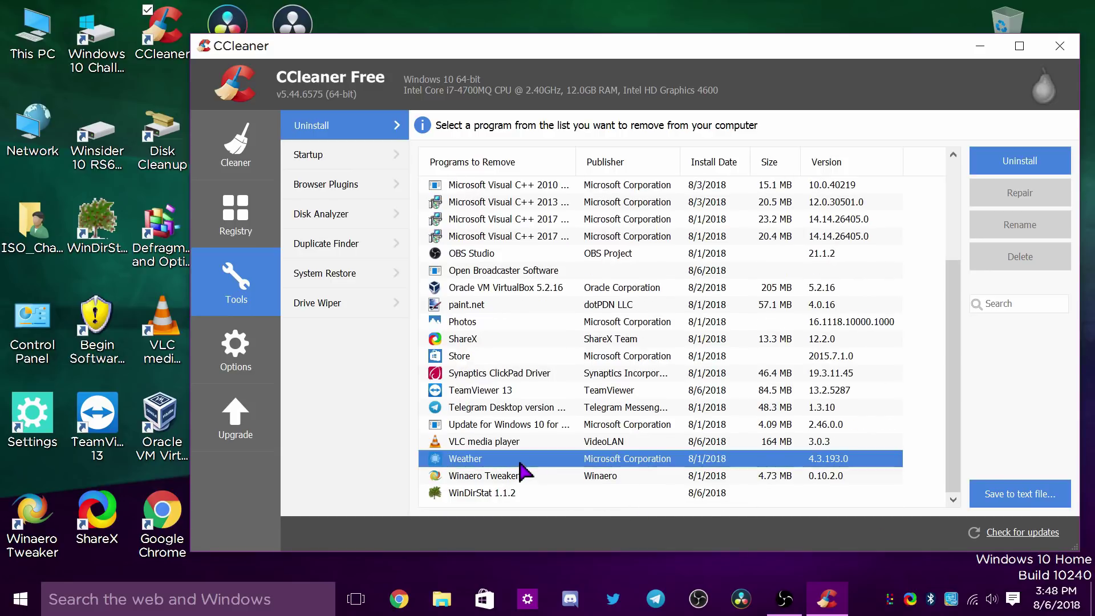
left_click(1034, 159)
left_click(668, 346)
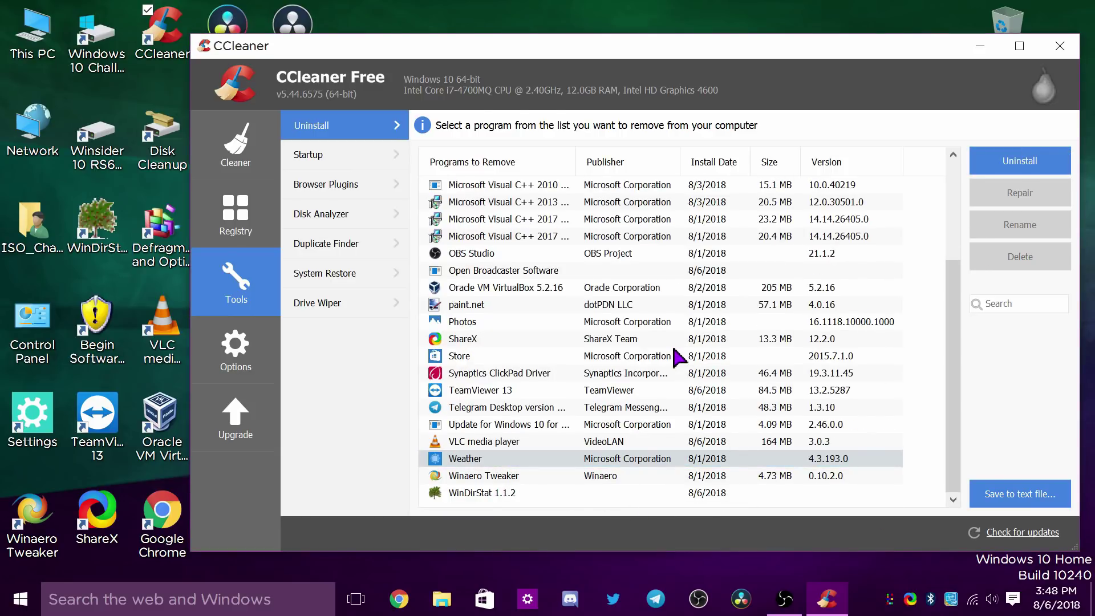
Uninstall the OBS Studio program files without the user settings, and unpin its broken shortcut from the taskbar
scroll(662, 398, "up", 3)
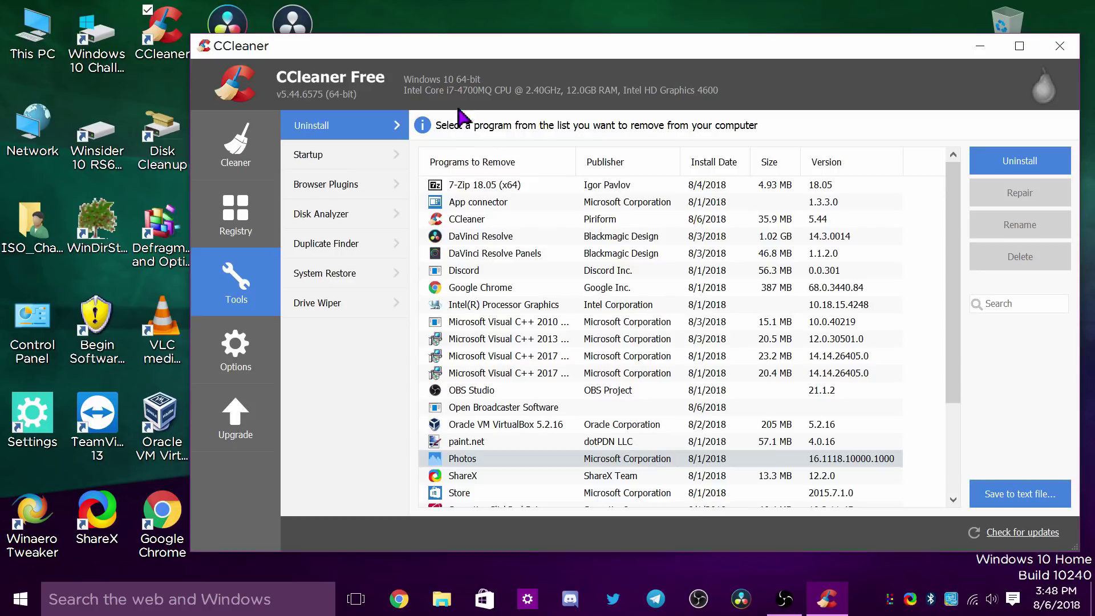
scroll(533, 376, "down", 3)
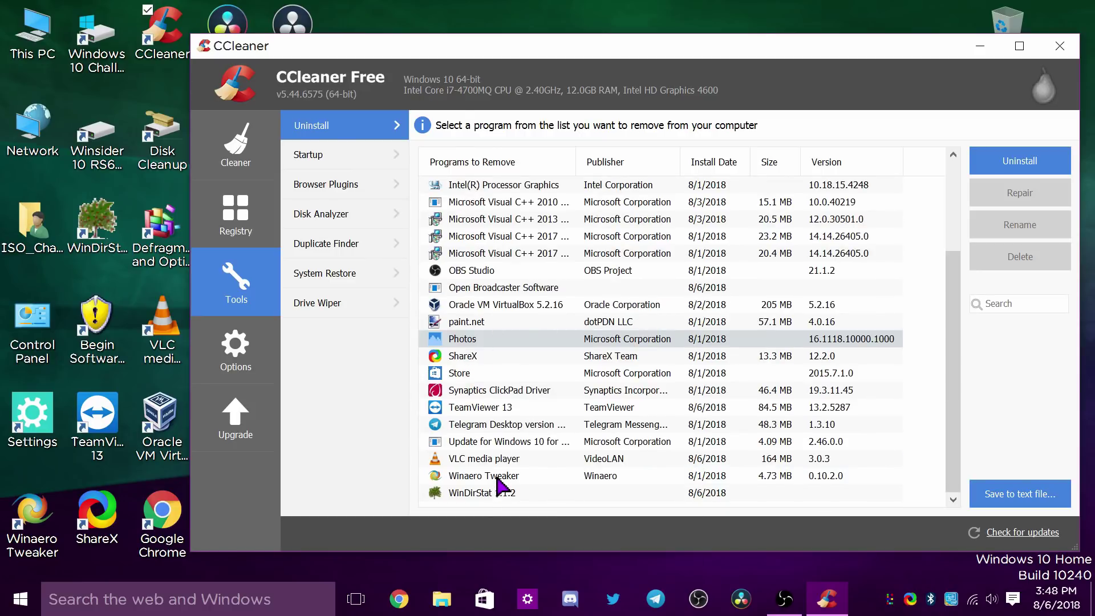
scroll(502, 445, "up", 3)
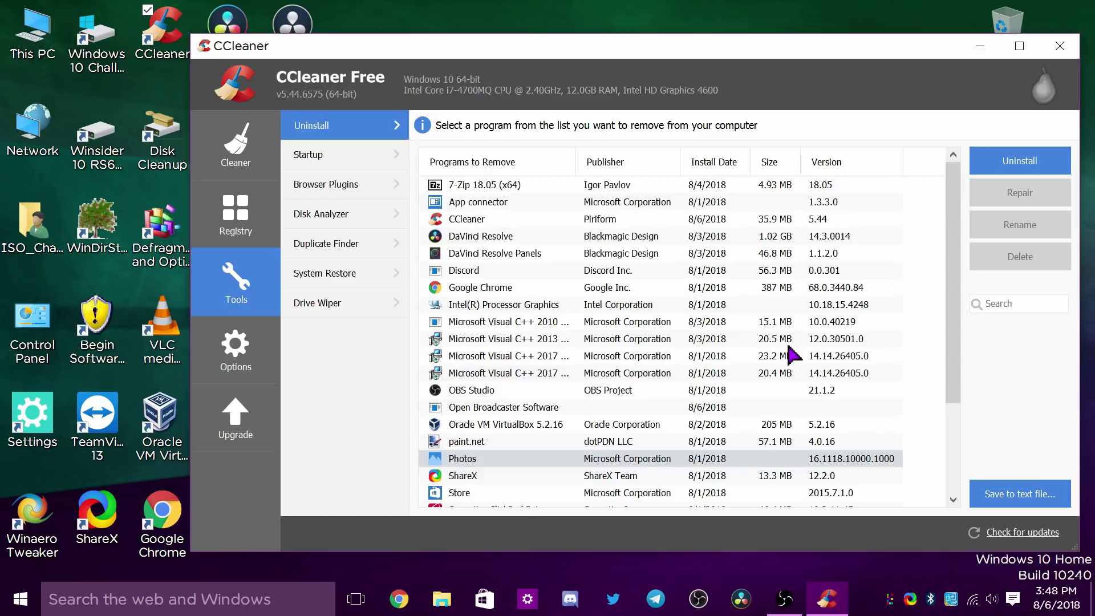
scroll(795, 356, "down", 2)
left_click(533, 291)
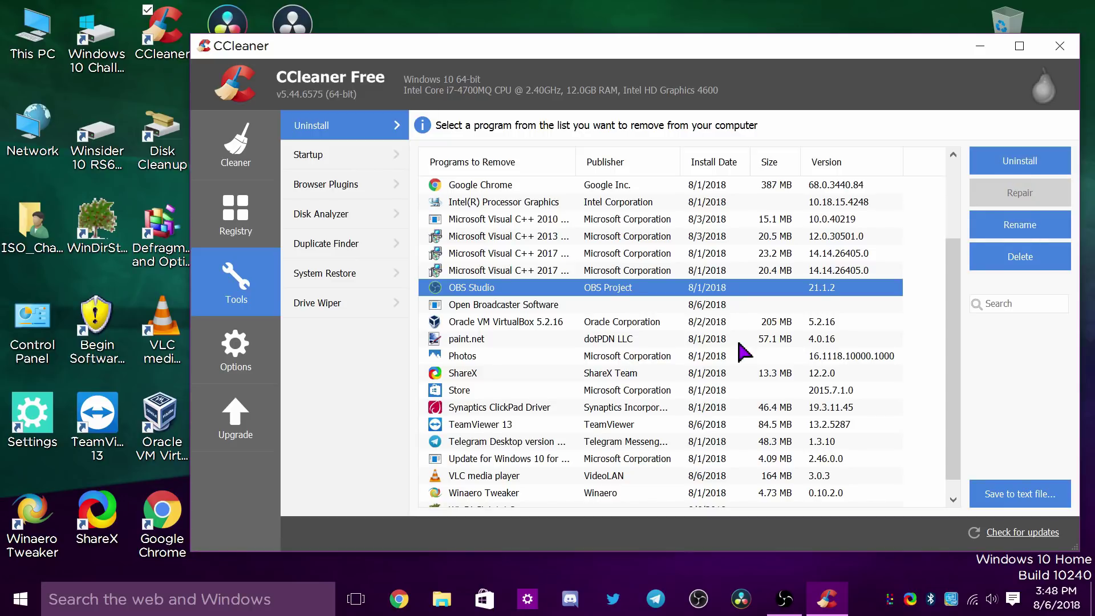
left_click(1044, 168)
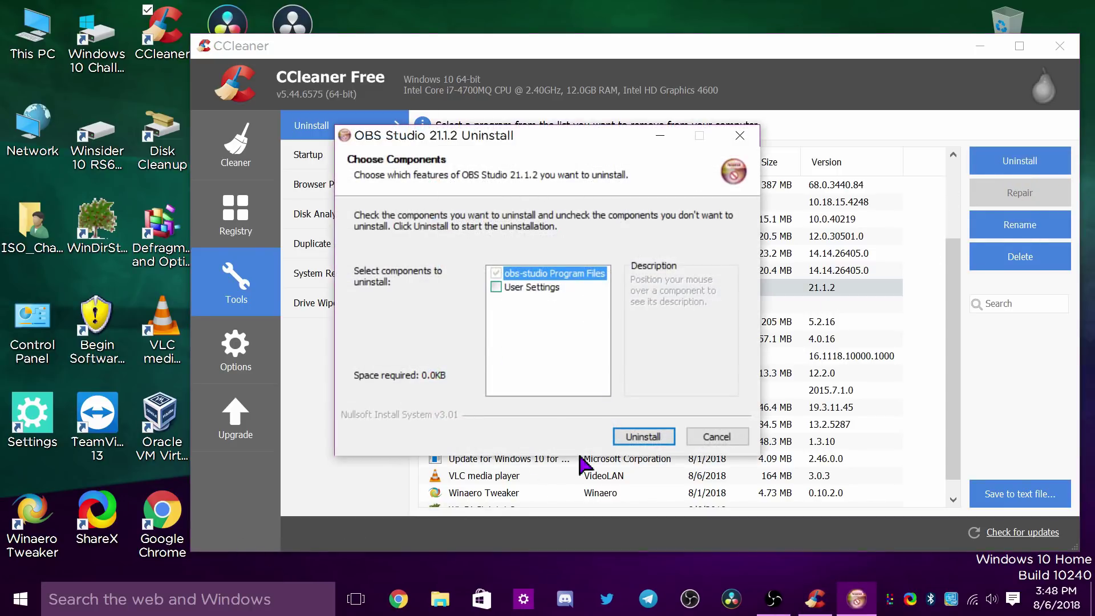
left_click(643, 436)
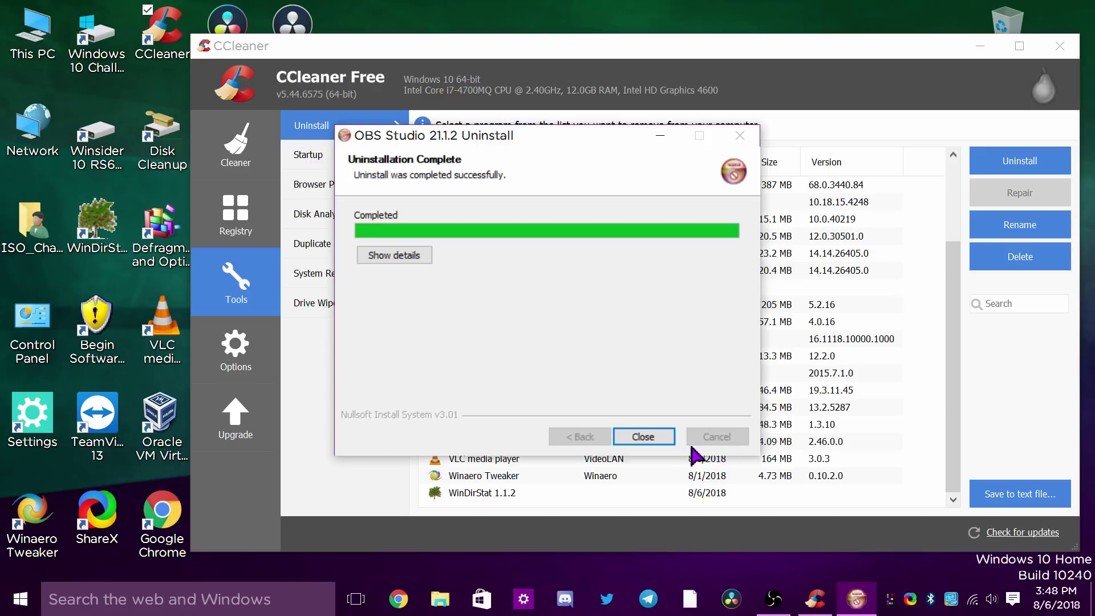
left_click(645, 437)
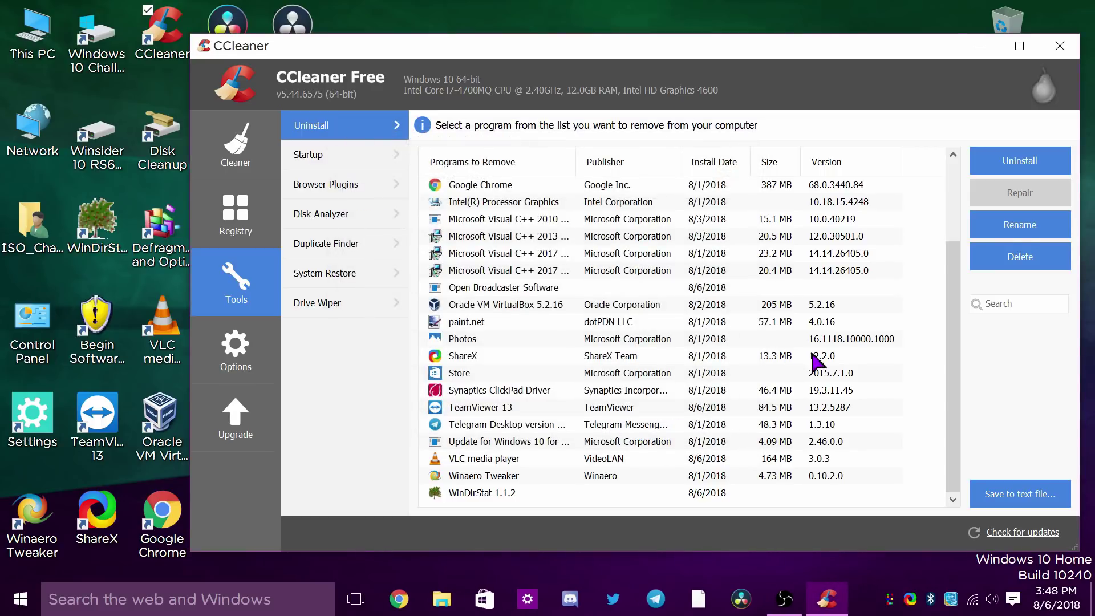
right_click(699, 599)
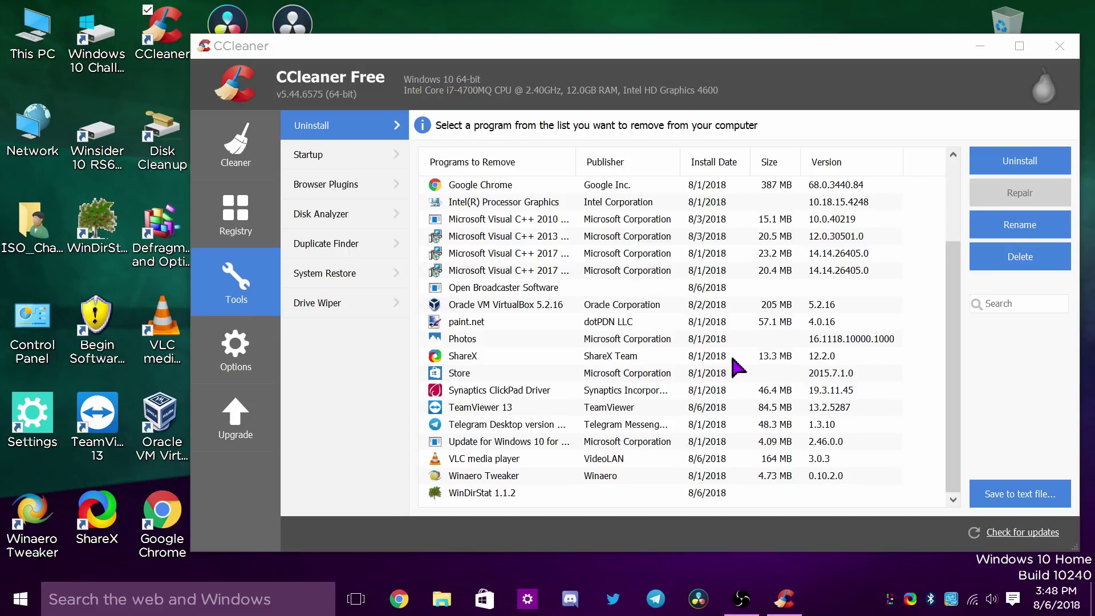
Run the cleaner on the checked Windows items, such as the Microsoft Edge and Internet Explorer caches and history
scroll(756, 368, "up", 2)
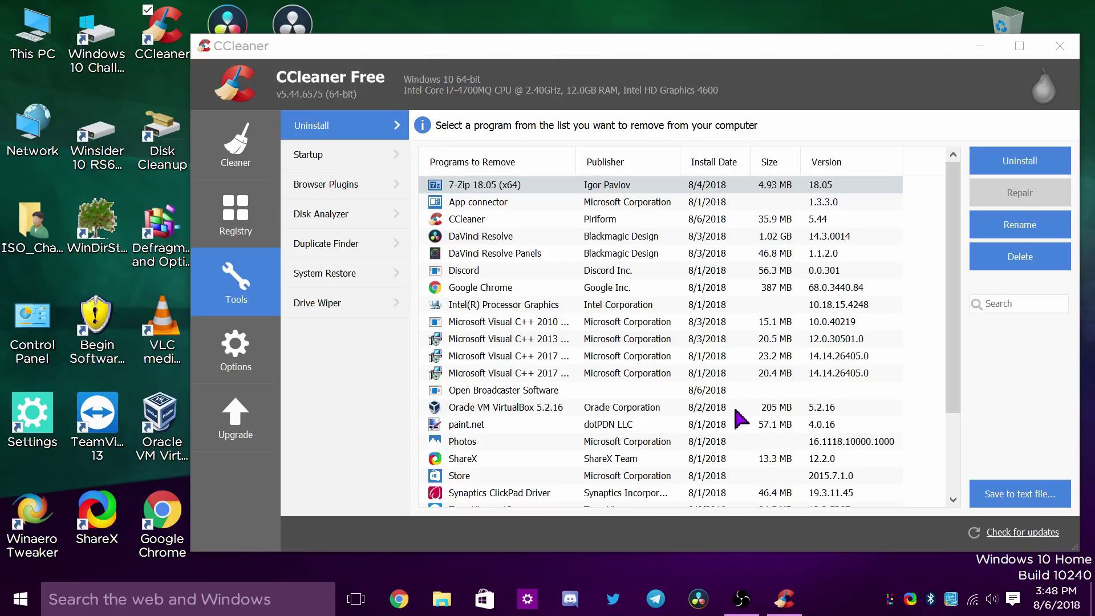
scroll(738, 412, "down", 2)
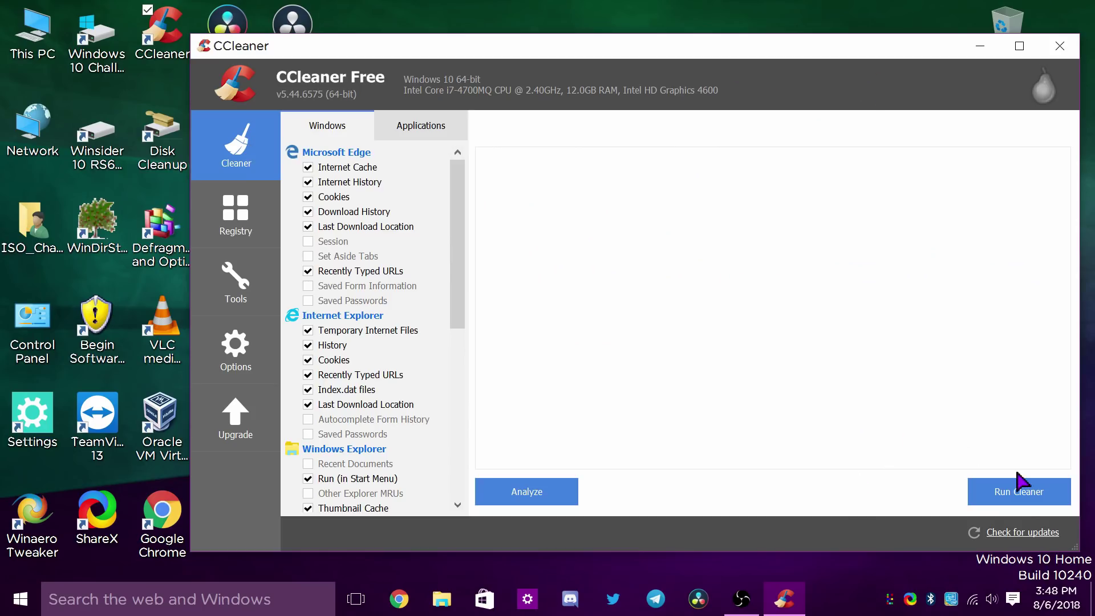
left_click(1027, 491)
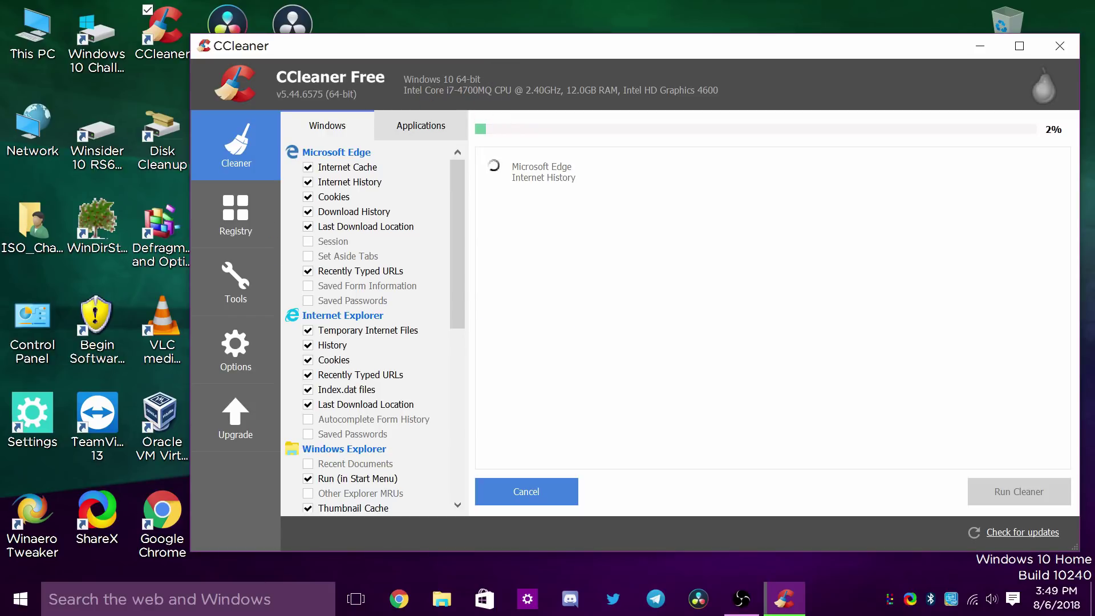
left_click(757, 599)
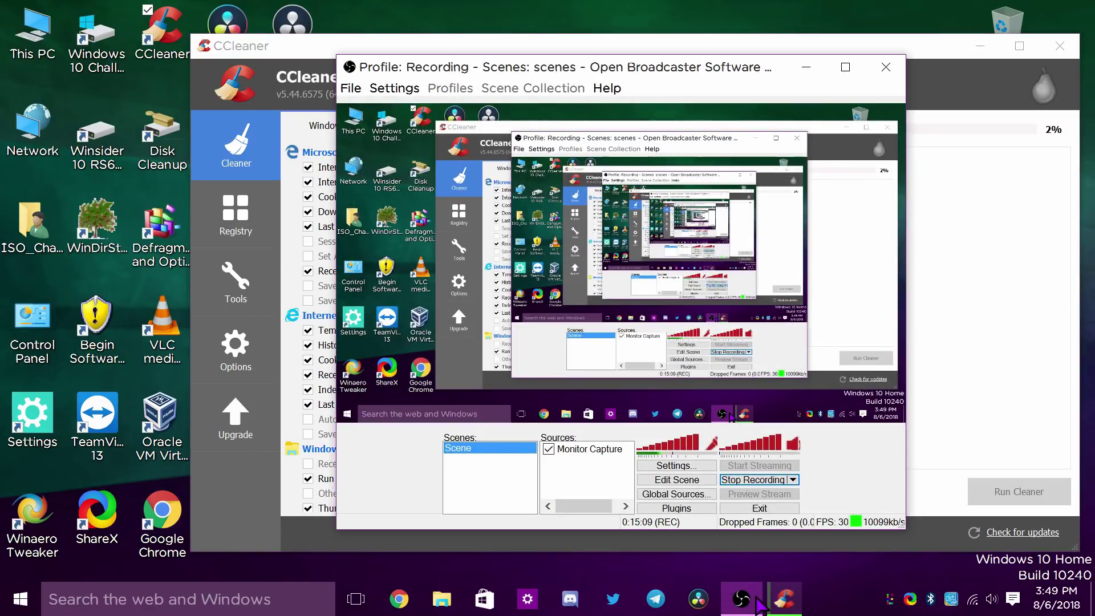
Scan the registry for issues, fix all selected ones, and rescan it before closing CCleaner
left_click(758, 599)
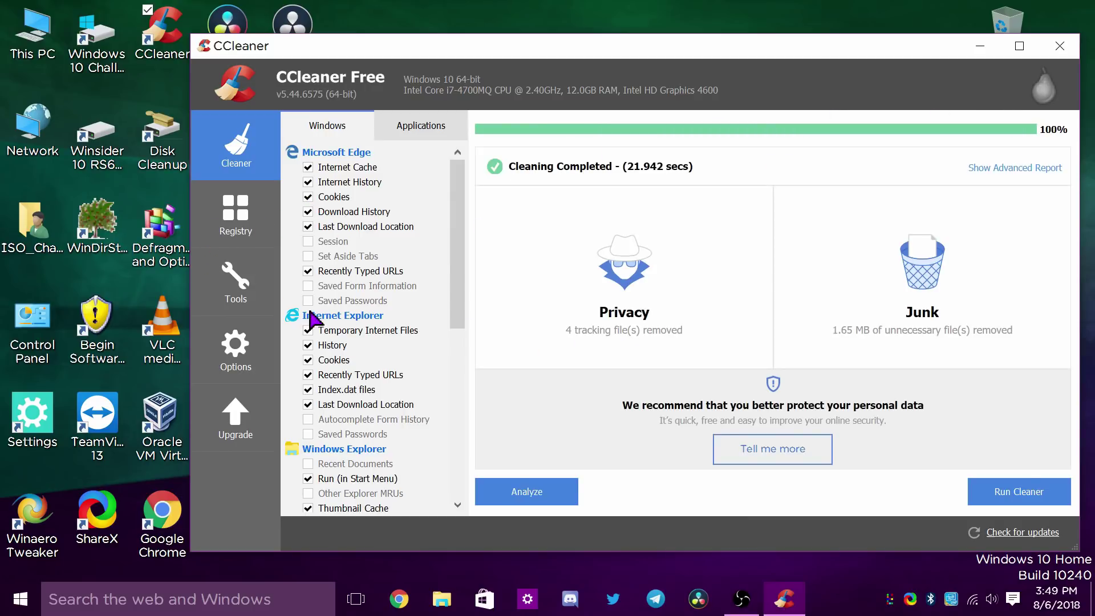
left_click(219, 240)
left_click(501, 495)
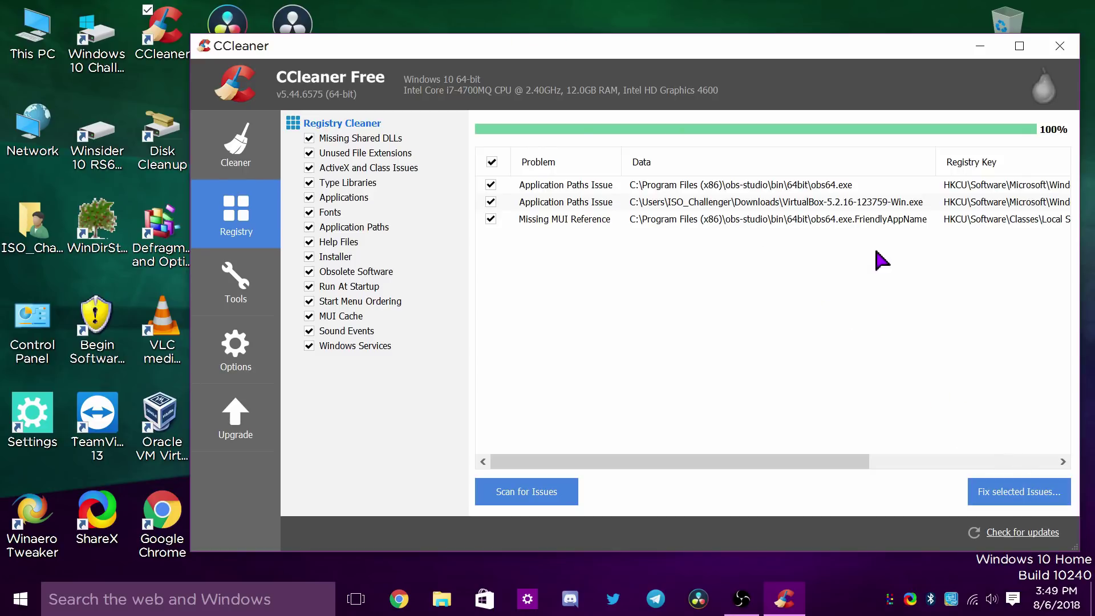
left_click(1044, 494)
left_click(662, 381)
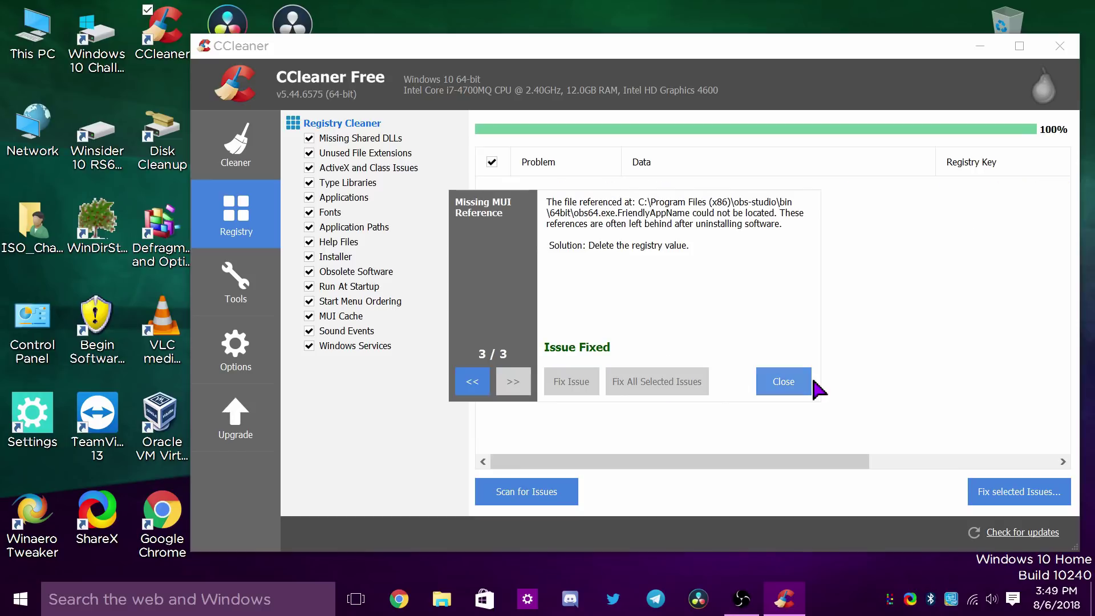
left_click(793, 381)
left_click(526, 494)
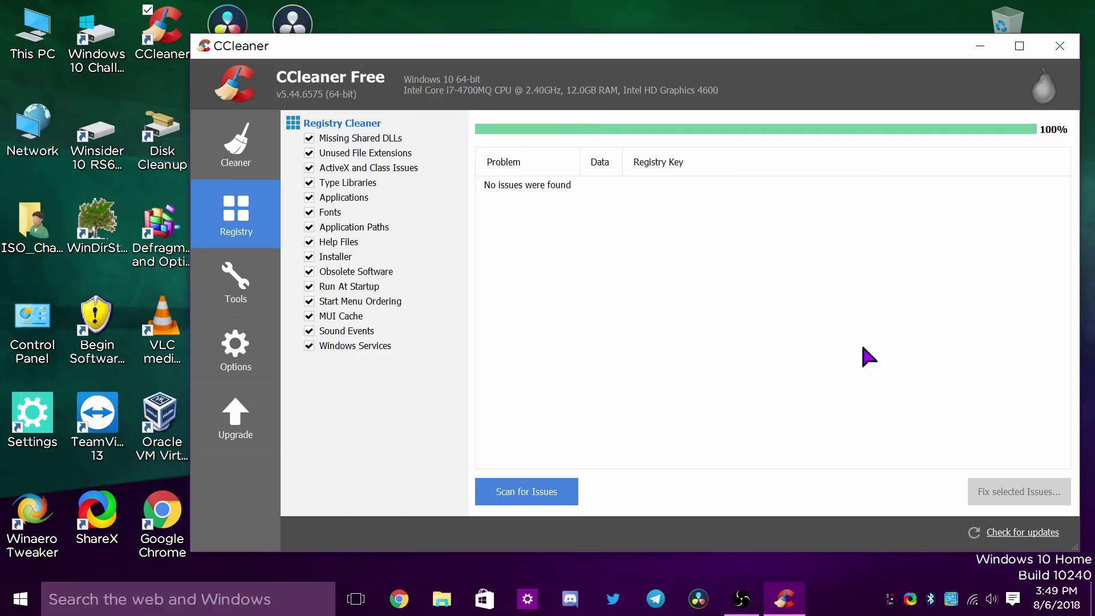
left_click(1060, 46)
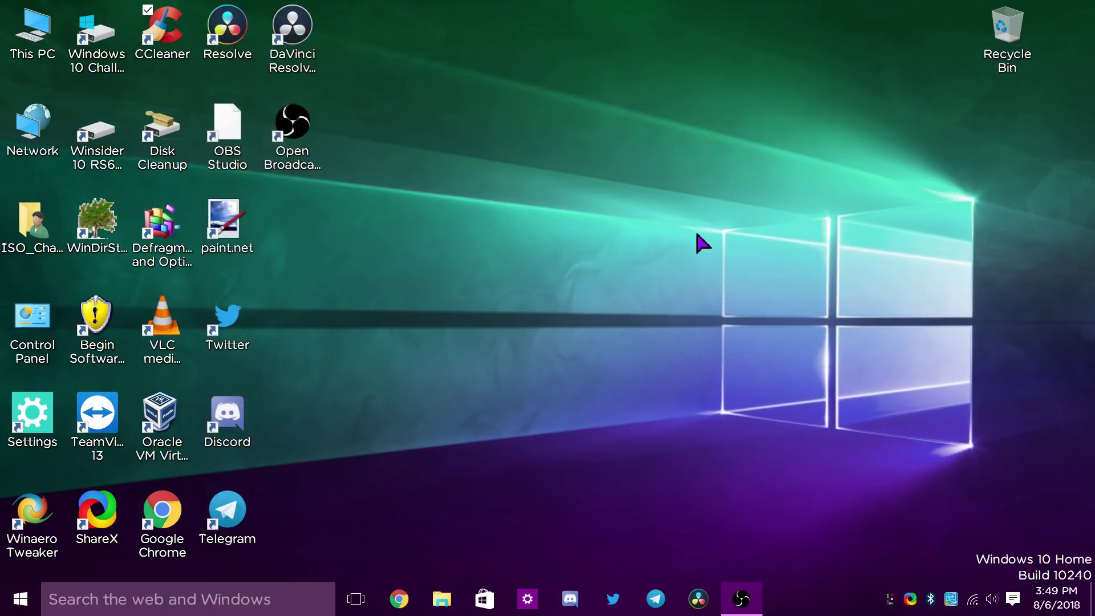
Delete the broken OBS Studio desktop shortcut and move the Open Broadcaster shortcut into its place
left_click(239, 166)
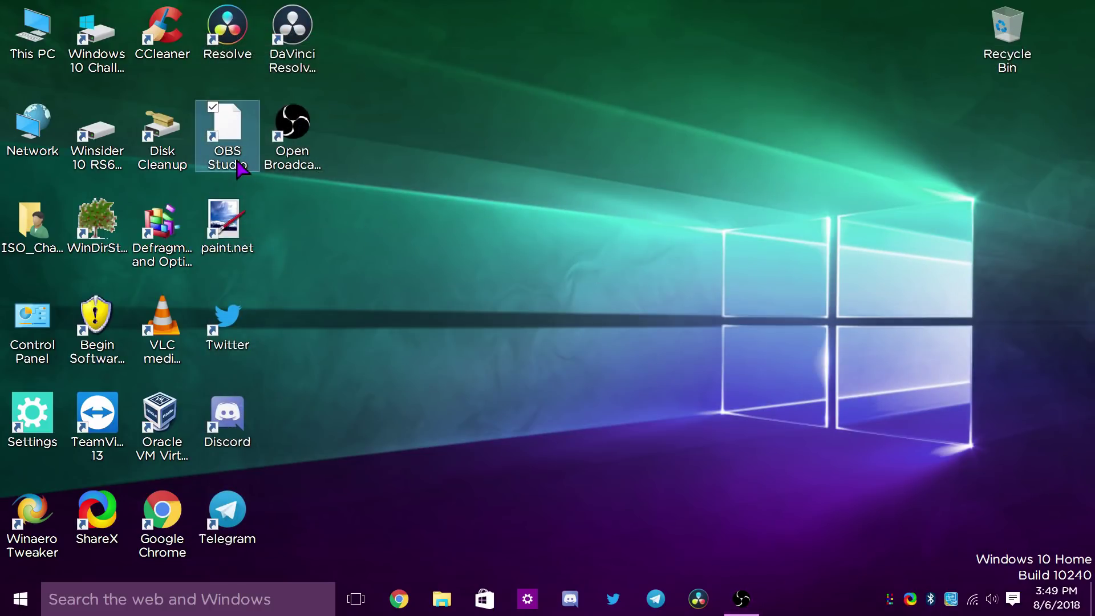
key("Delete")
left_click_drag(280, 157, 234, 163)
Empty the Recycle Bin, confirming the permanent deletion
right_click(1019, 23)
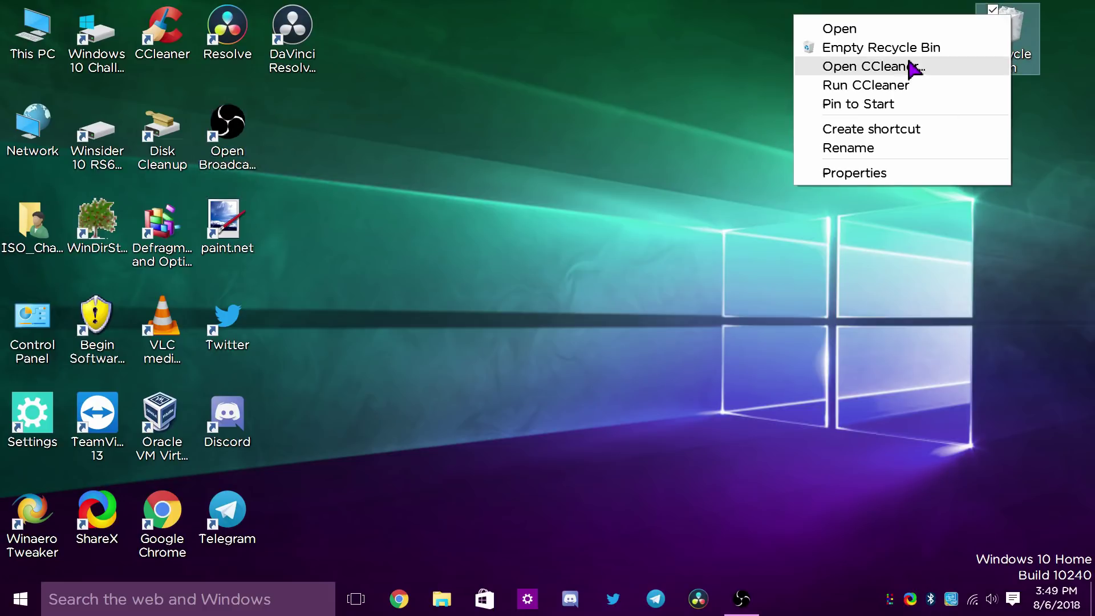
left_click(882, 48)
left_click(627, 357)
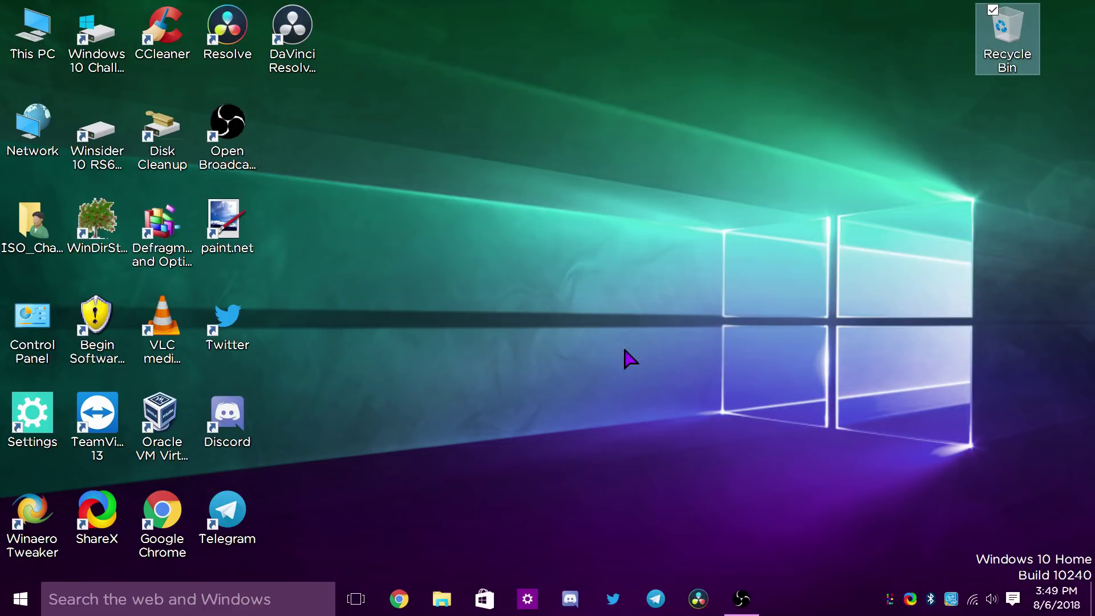
left_click(575, 361)
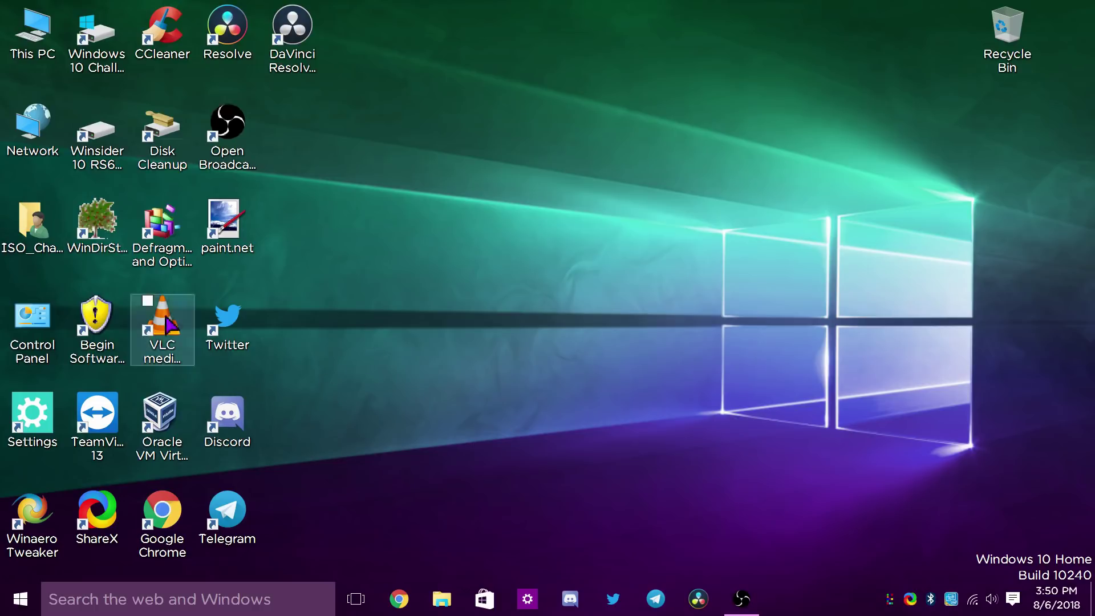
Open WinDirStat and scan all local drives, moving and resizing its window clear of the desktop shortcuts
left_click(96, 228)
double_click(96, 229)
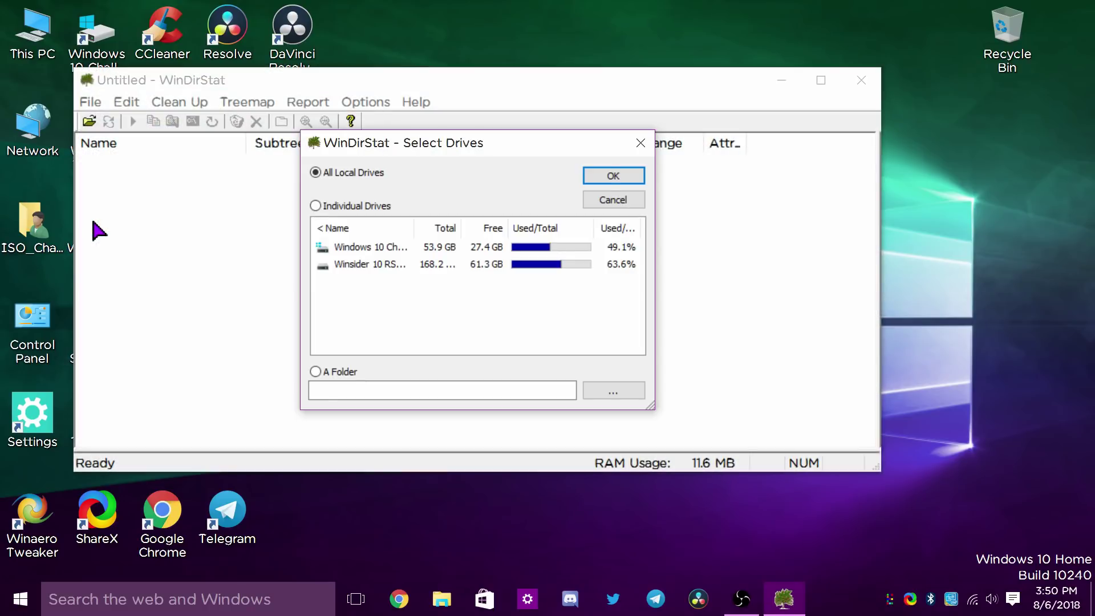
left_click(500, 251)
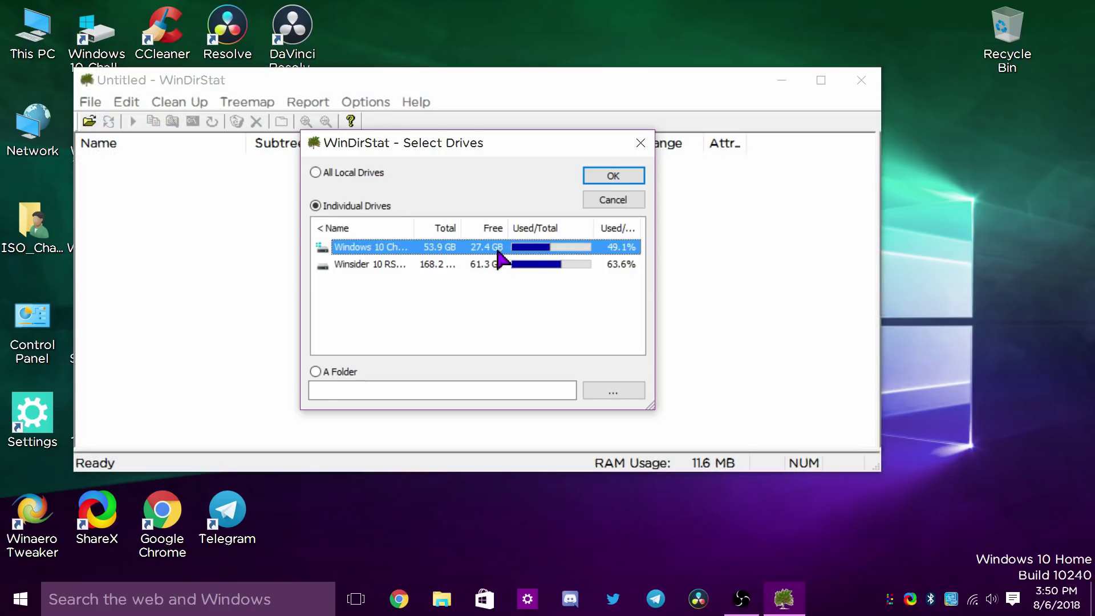
left_click(364, 174)
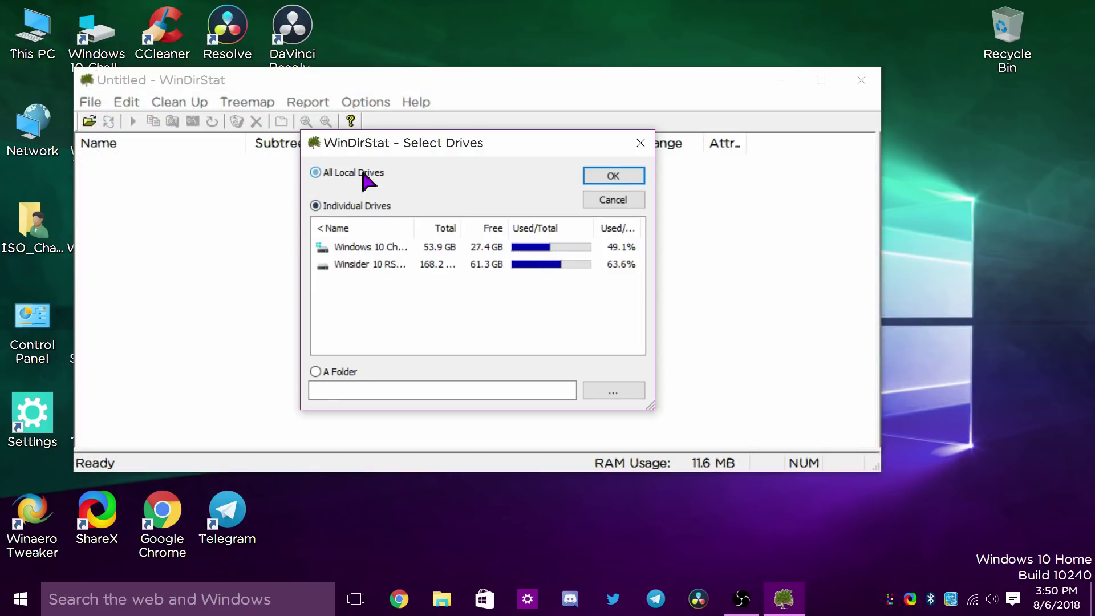
left_click(599, 175)
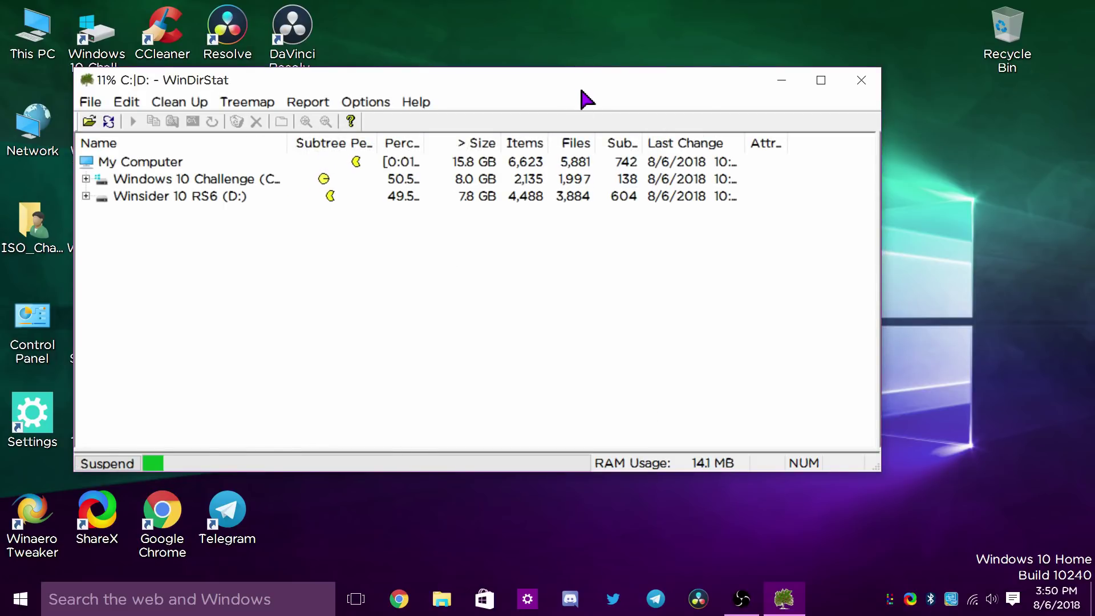
left_click_drag(579, 85, 736, 86)
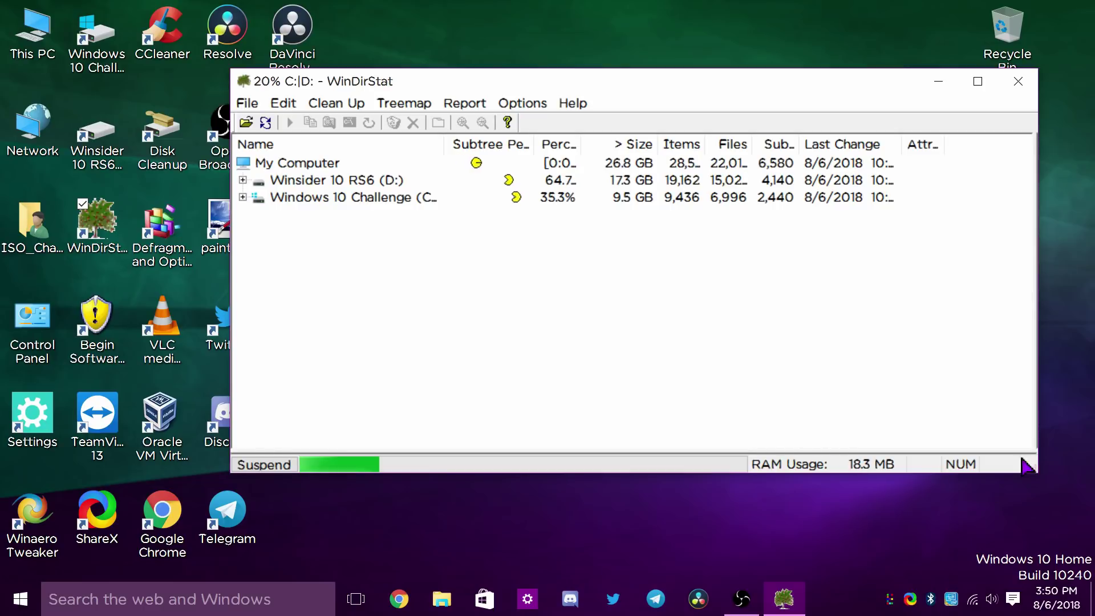
left_click_drag(1029, 466, 961, 524)
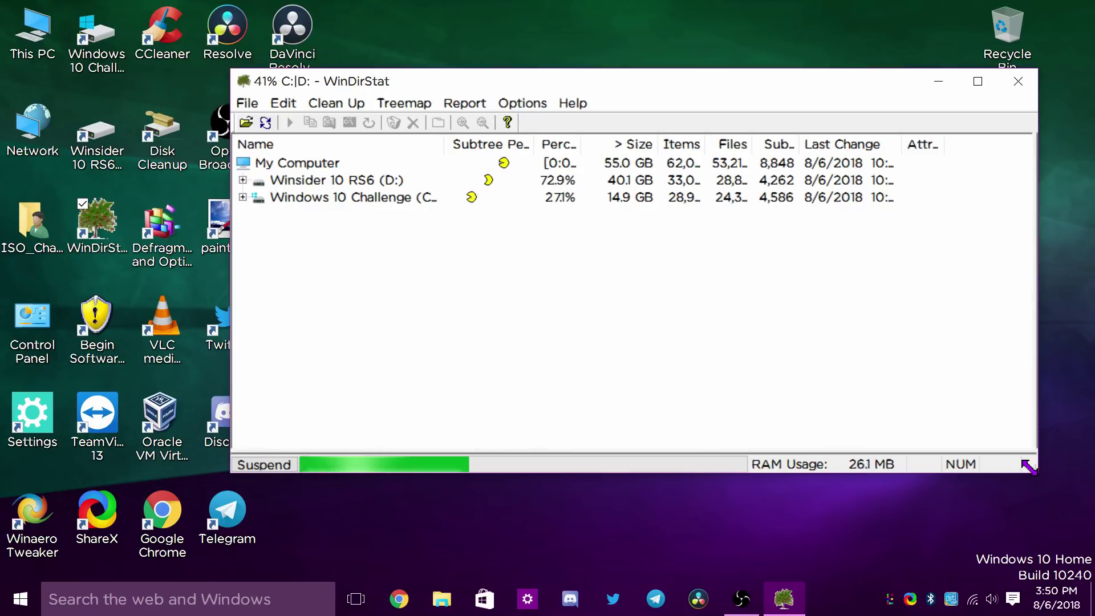
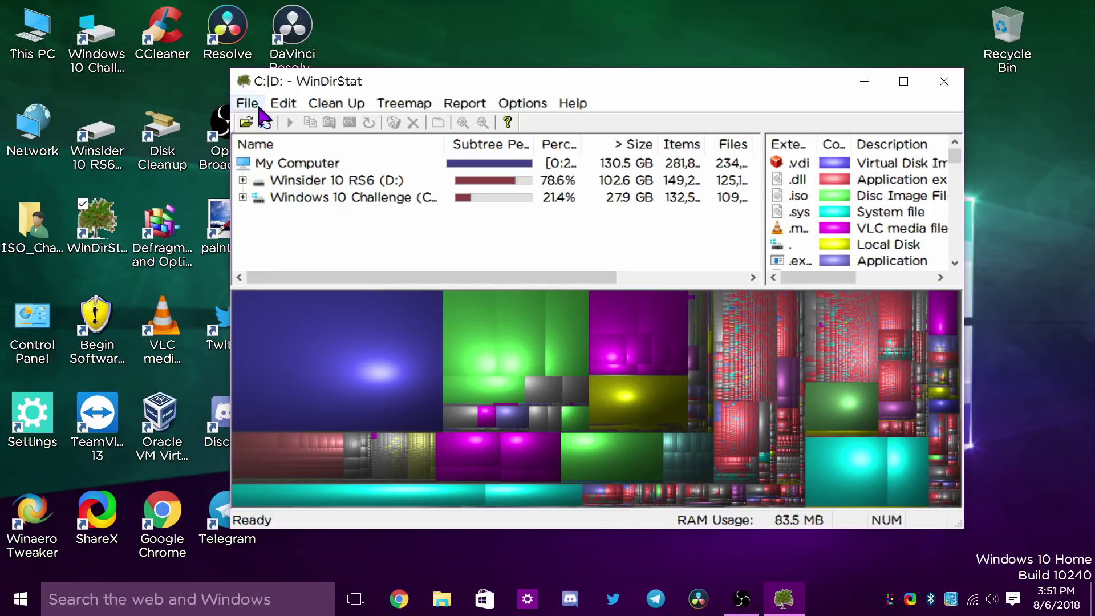
Enlarge the results window and examine the D: drive's Users\ISO Challenge folder, including the size of VirtualBox VMs
left_click_drag(228, 73, 83, 33)
left_click(96, 142)
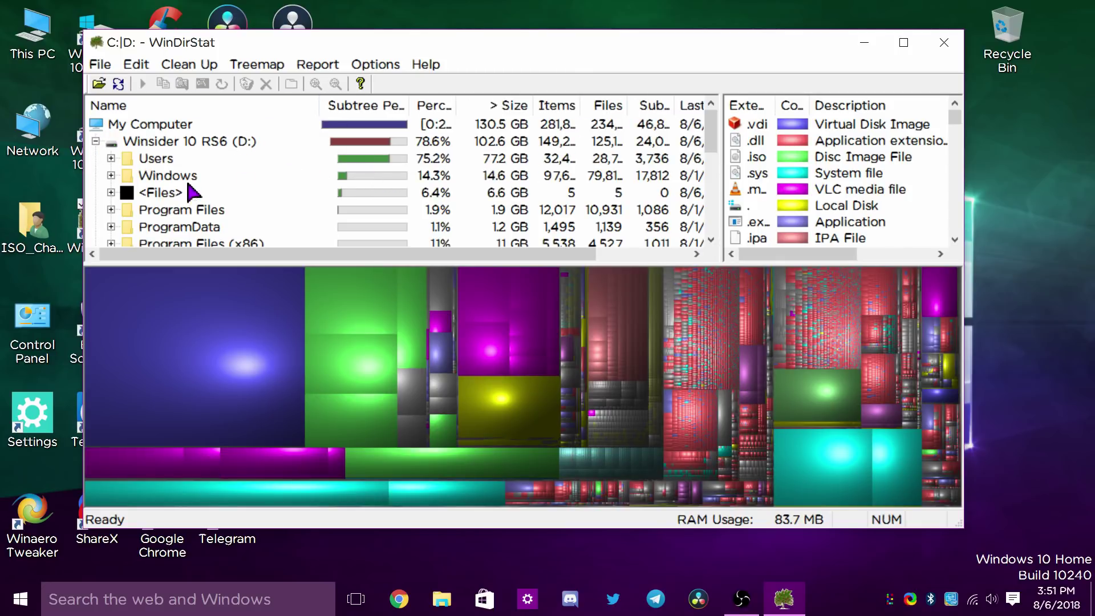
left_click(111, 159)
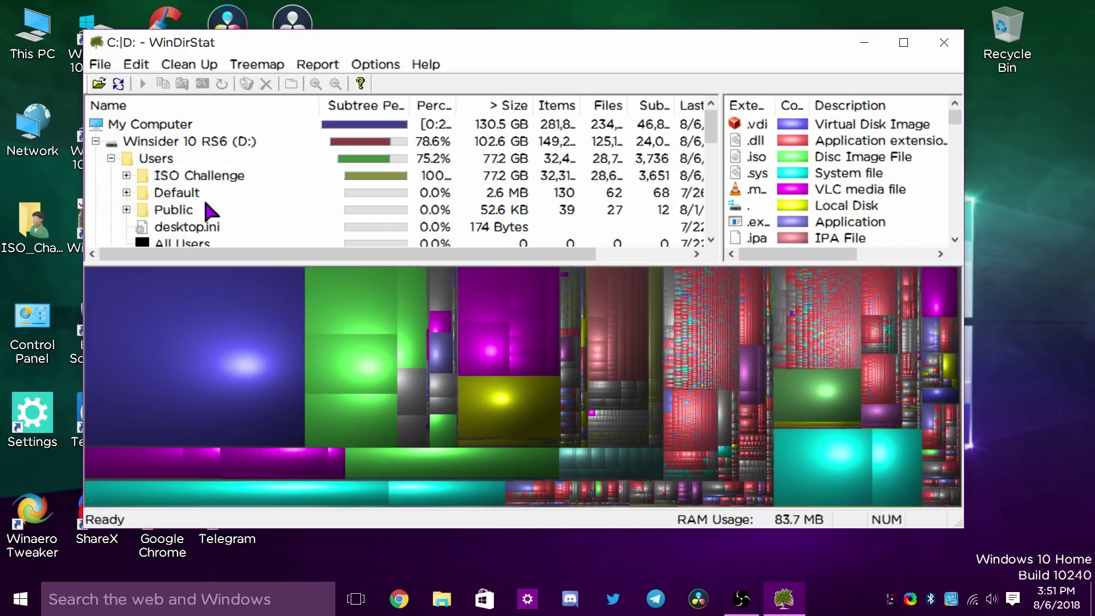
left_click(134, 180)
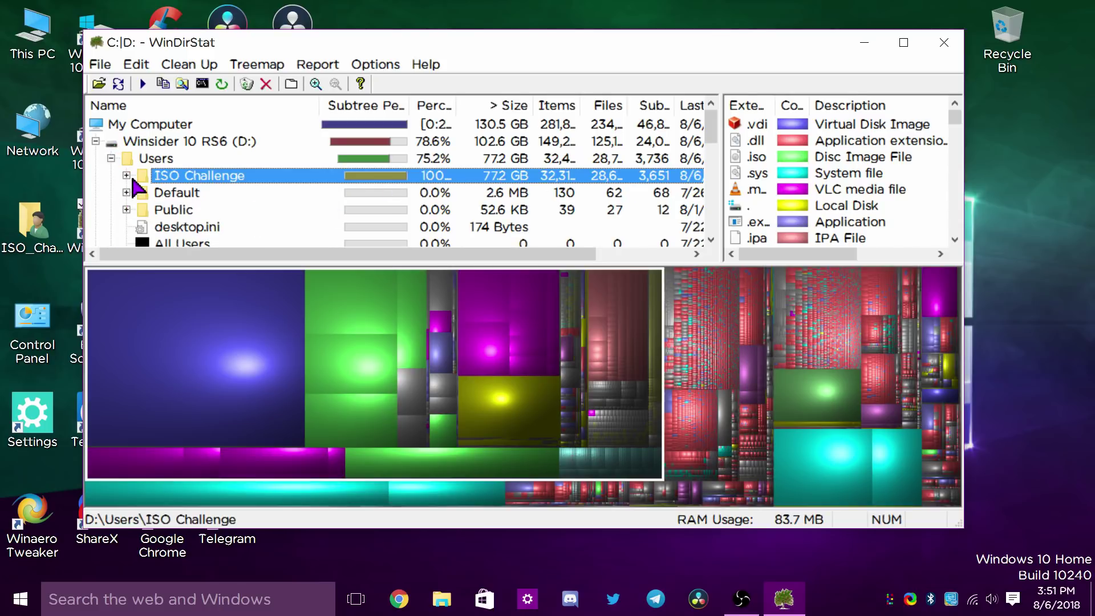
left_click(127, 176)
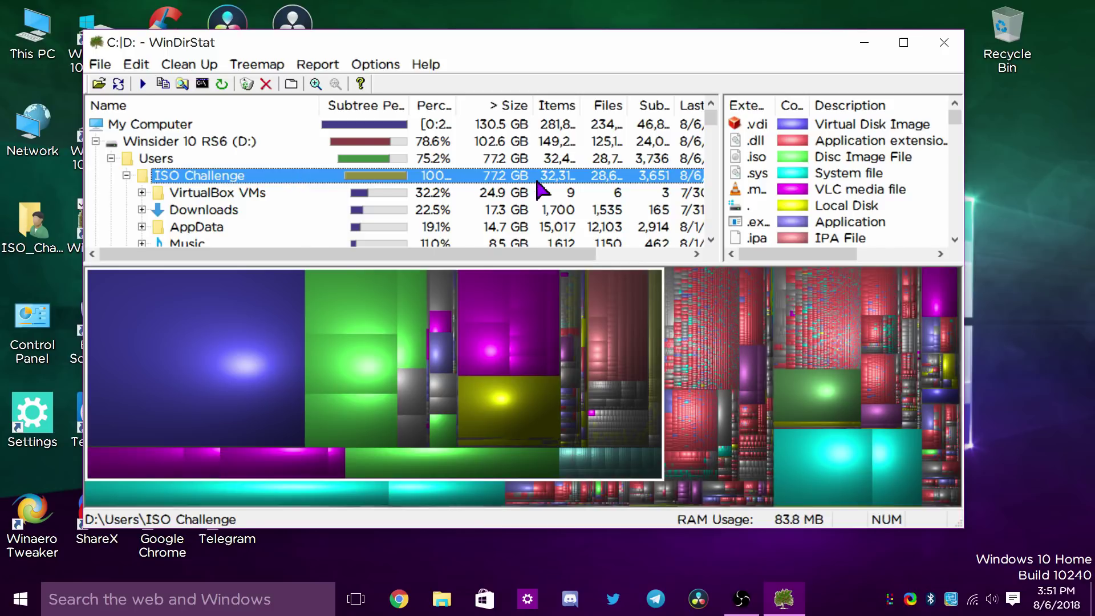
left_click(476, 193)
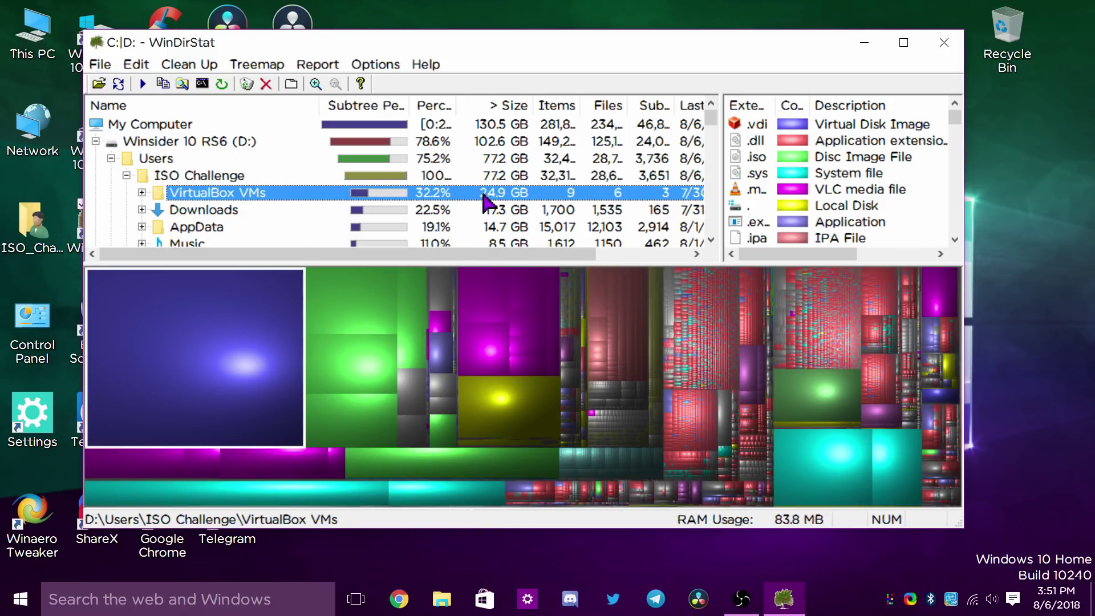
Examine the D: Downloads folder, locate the windows10.0-kb4025338 update file from the treemap, and collapse the folder again
scroll(484, 200, "down", 1)
left_click(200, 159)
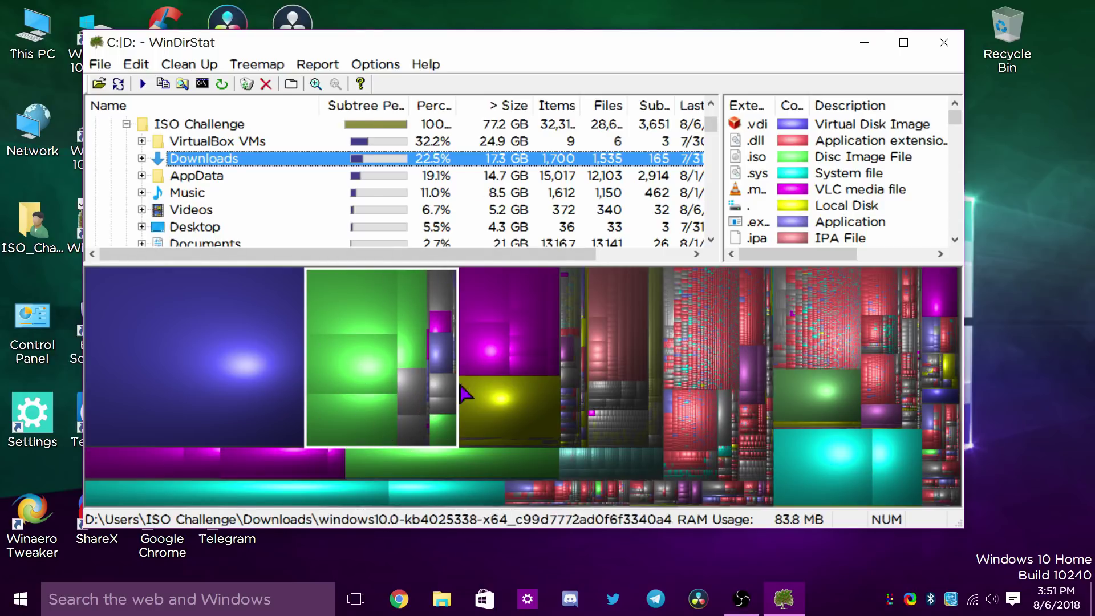
left_click(414, 406)
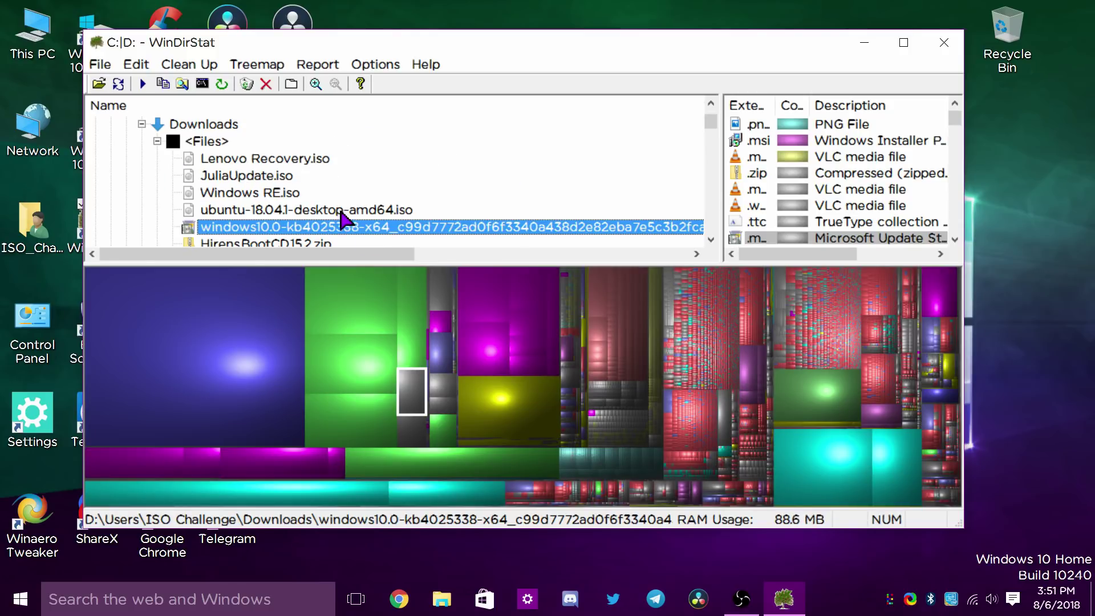
scroll(354, 211, "up", 2)
left_click(149, 211)
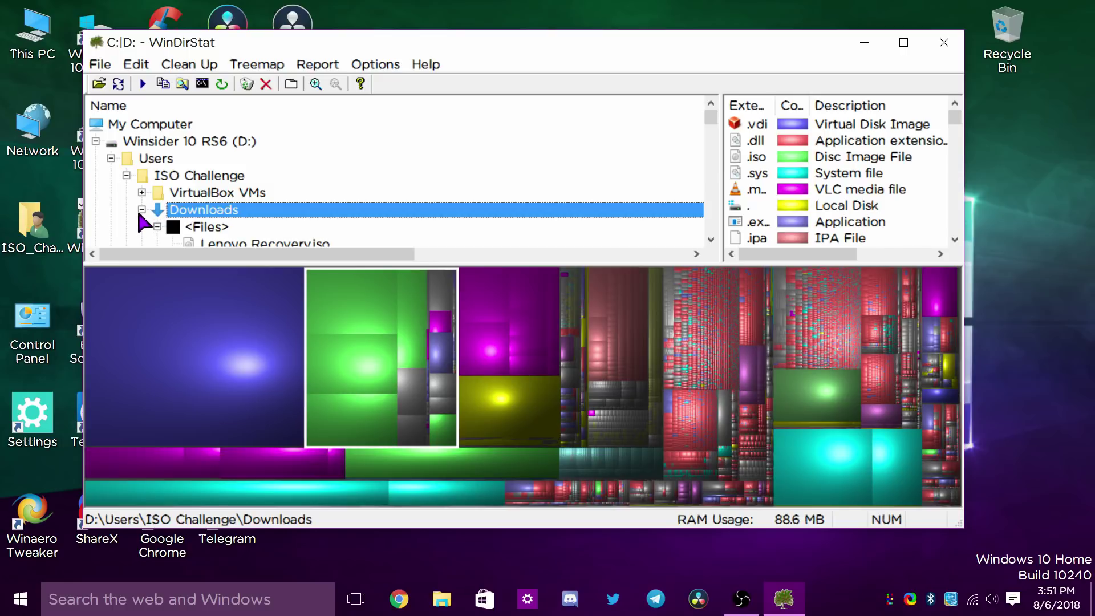
left_click(142, 209)
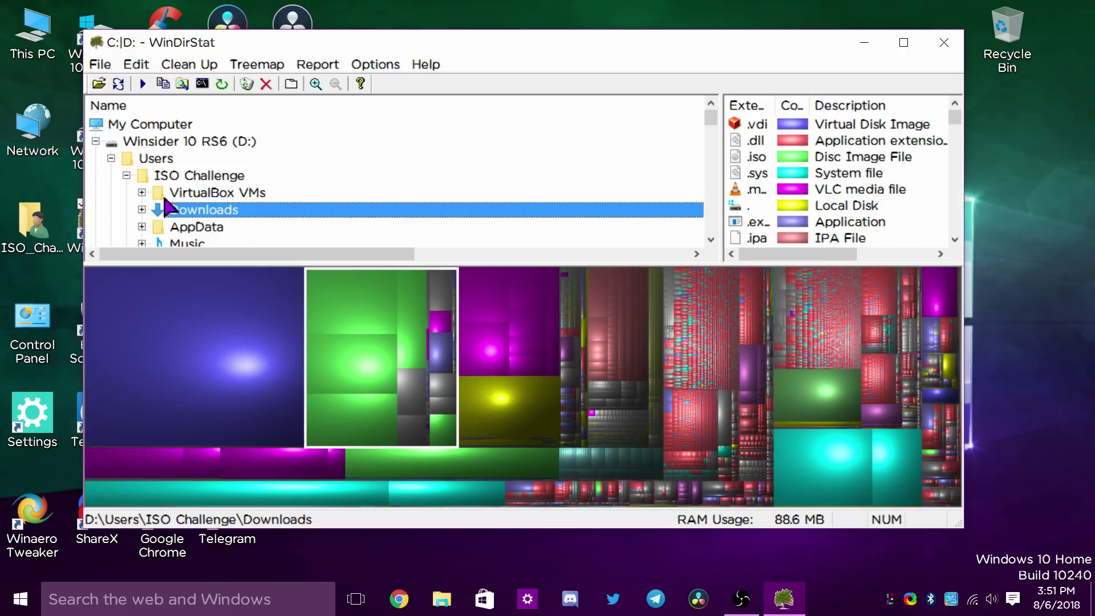
Look through the remaining folders in ISO Challenge and highlight the Videos folder in the treemap
scroll(191, 194, "down", 2)
scroll(194, 223, "down", 5)
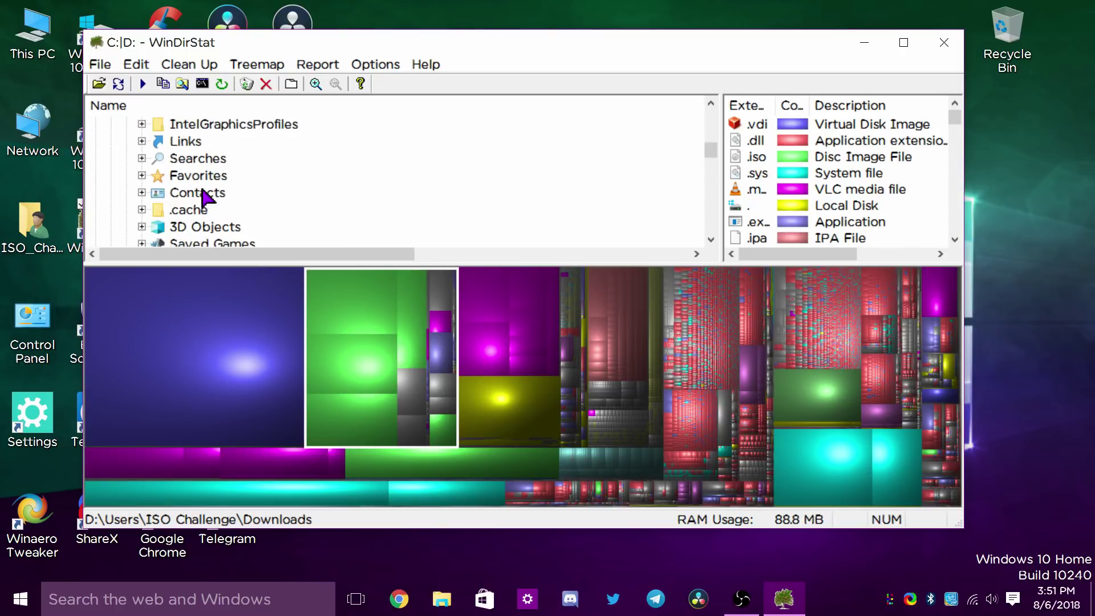
scroll(276, 218, "up", 2)
scroll(269, 215, "down", 5)
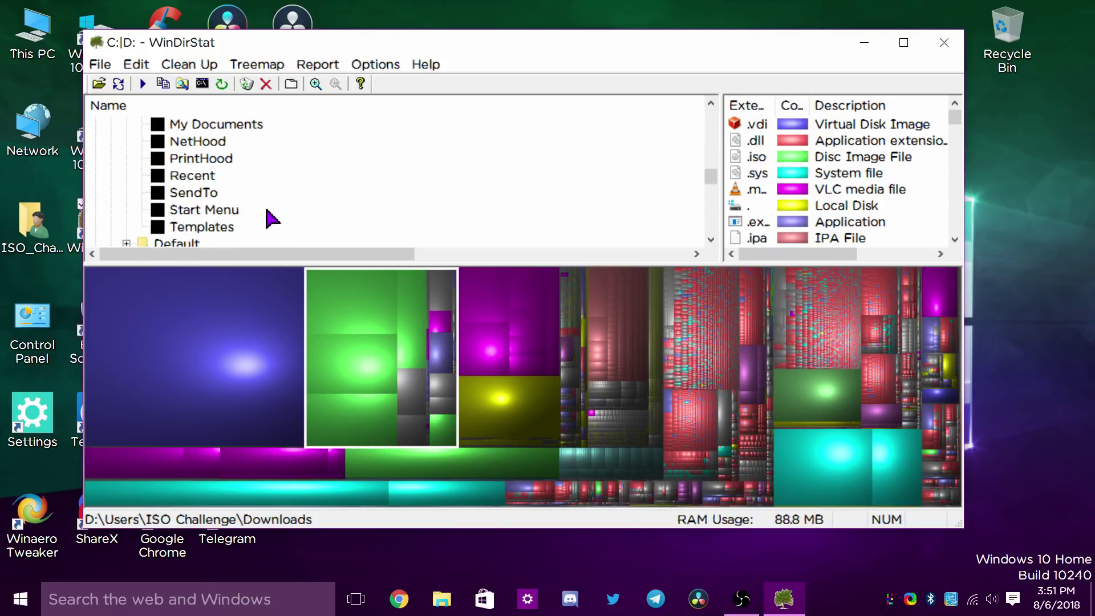
scroll(271, 218, "up", 10)
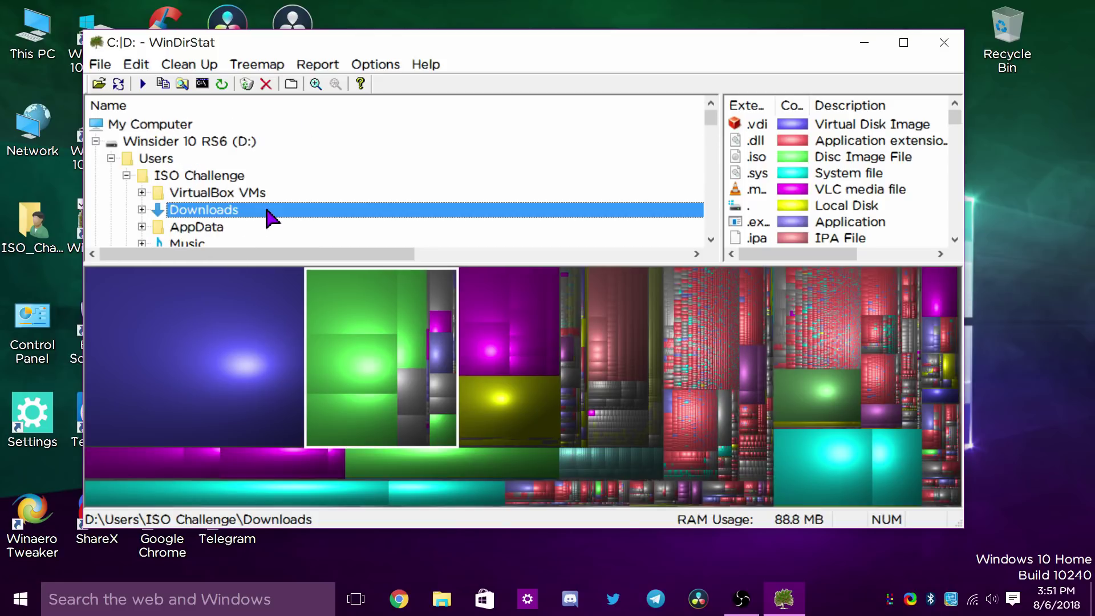
scroll(223, 231, "down", 1)
left_click(191, 212)
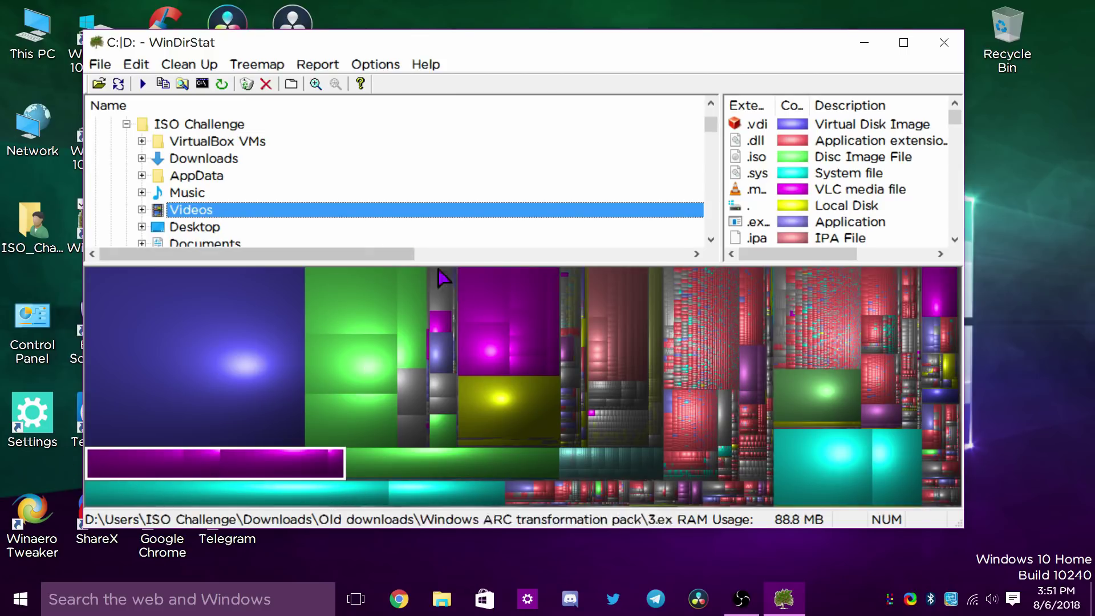
Collapse the Winsider 10 RS6 (D:) tree and expand Windows 10 Challenge (C:) to view its folders
left_click(126, 124)
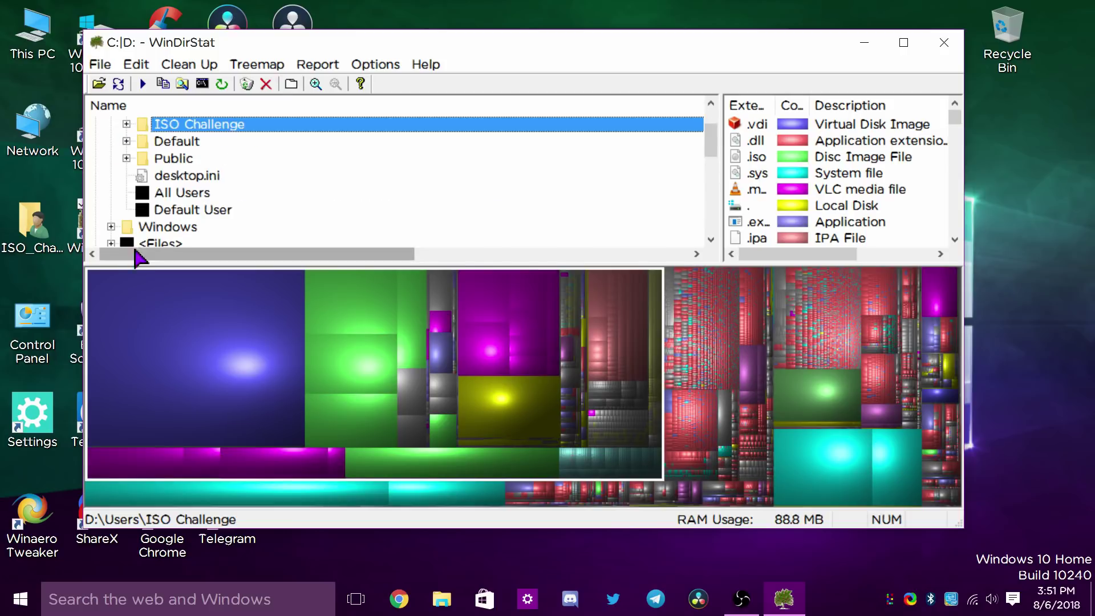
scroll(137, 254, "up", 1)
left_click(95, 141)
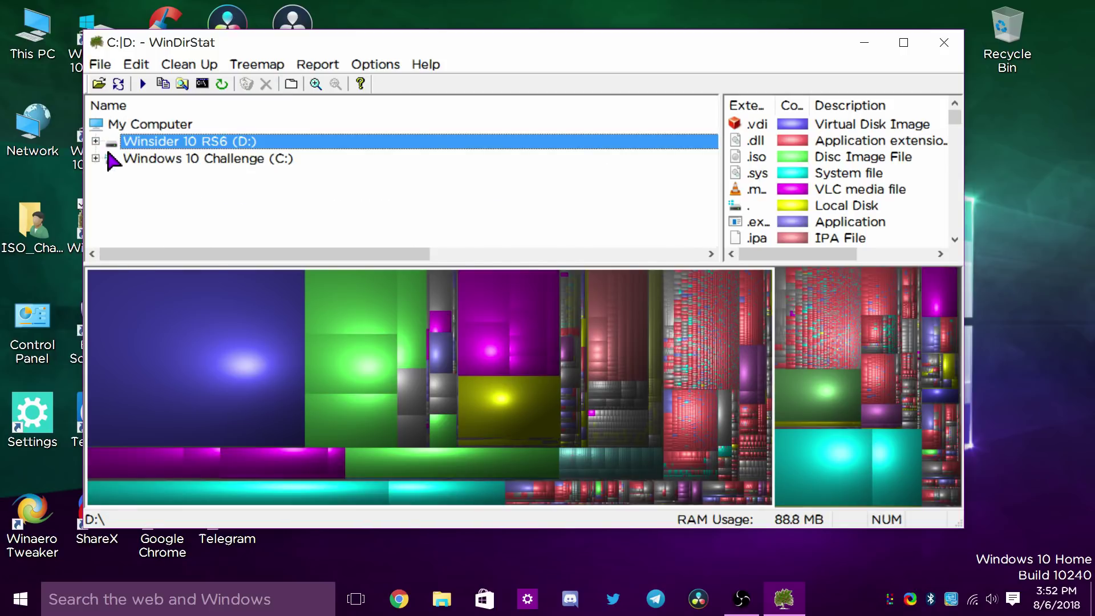
left_click(110, 160)
left_click(95, 158)
scroll(162, 182, "down", 1)
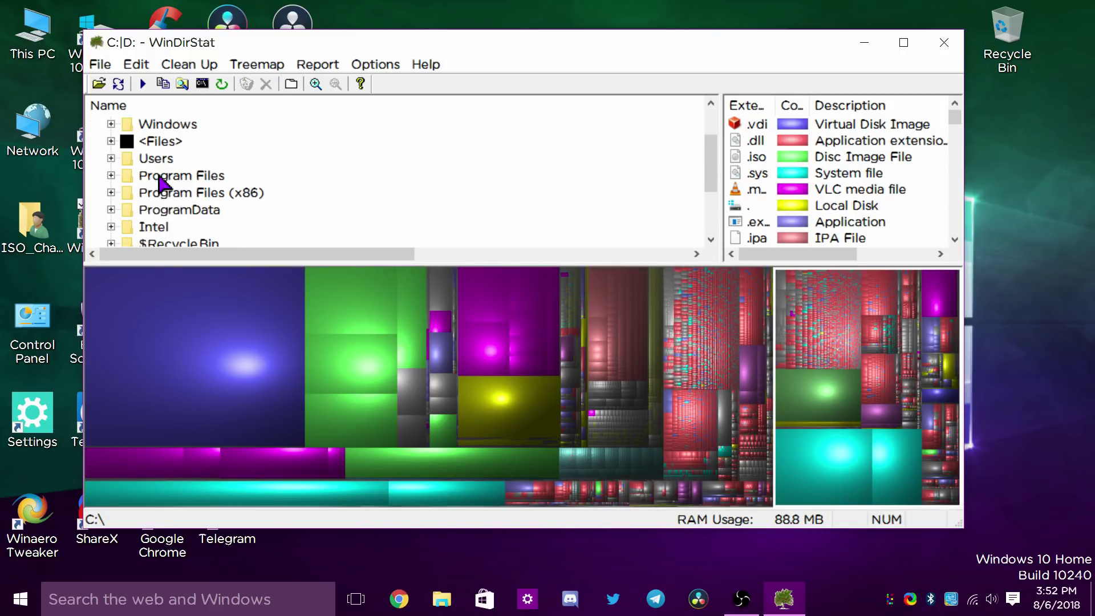
Expand the C: drive's Users\ISO_Challenger folder, select Downloads, and narrow the Name column to bring the size columns into view
left_click(112, 158)
left_click(174, 176)
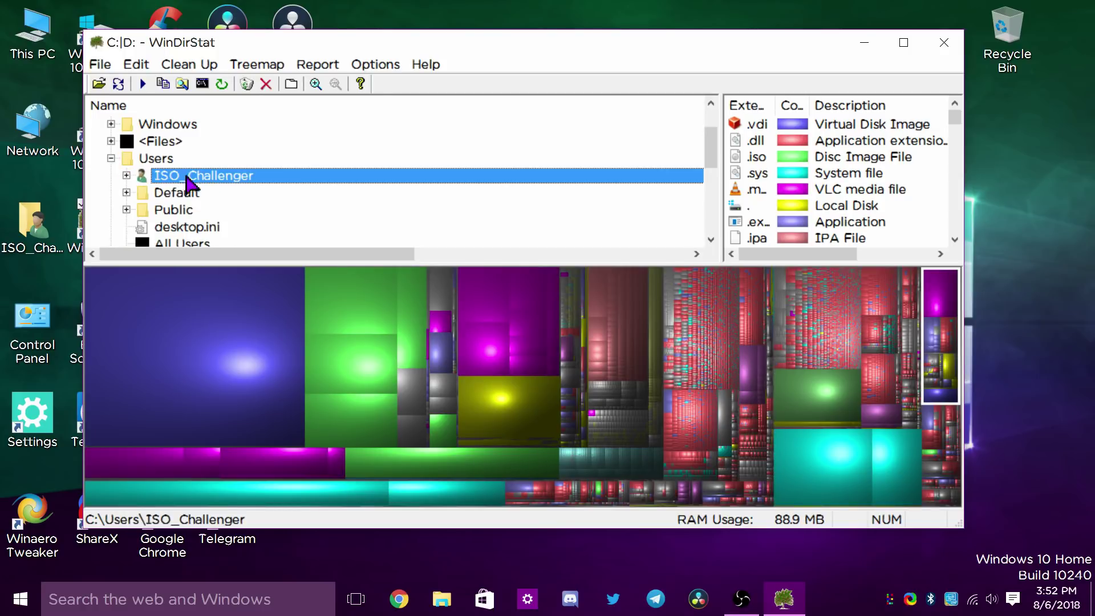
left_click(127, 175)
scroll(183, 191, "down", 2)
scroll(211, 171, "up", 1)
left_click(180, 159)
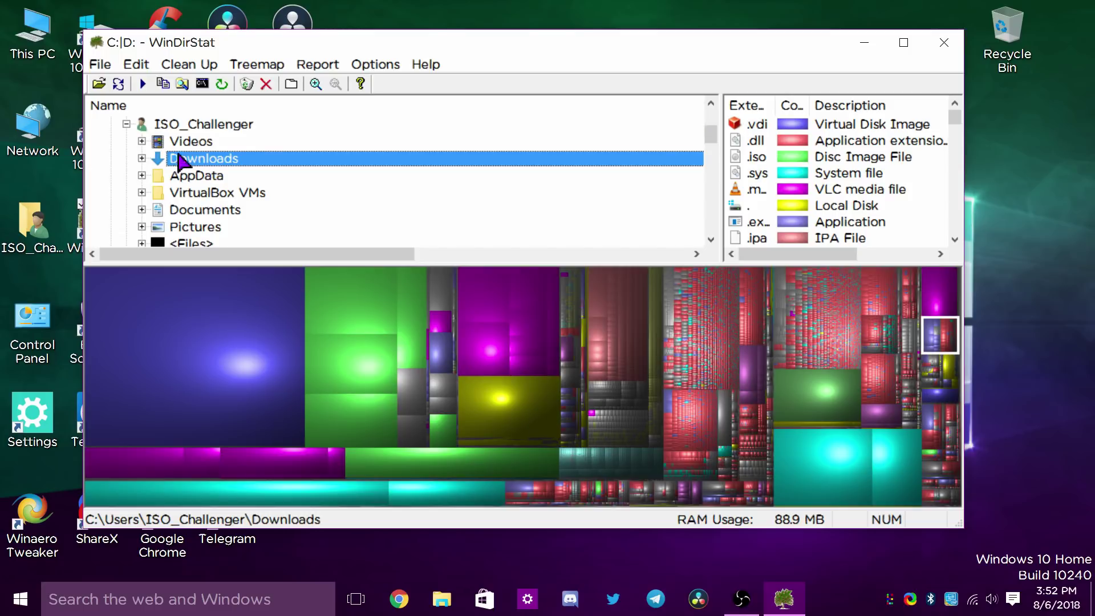
left_click_drag(207, 254, 311, 272)
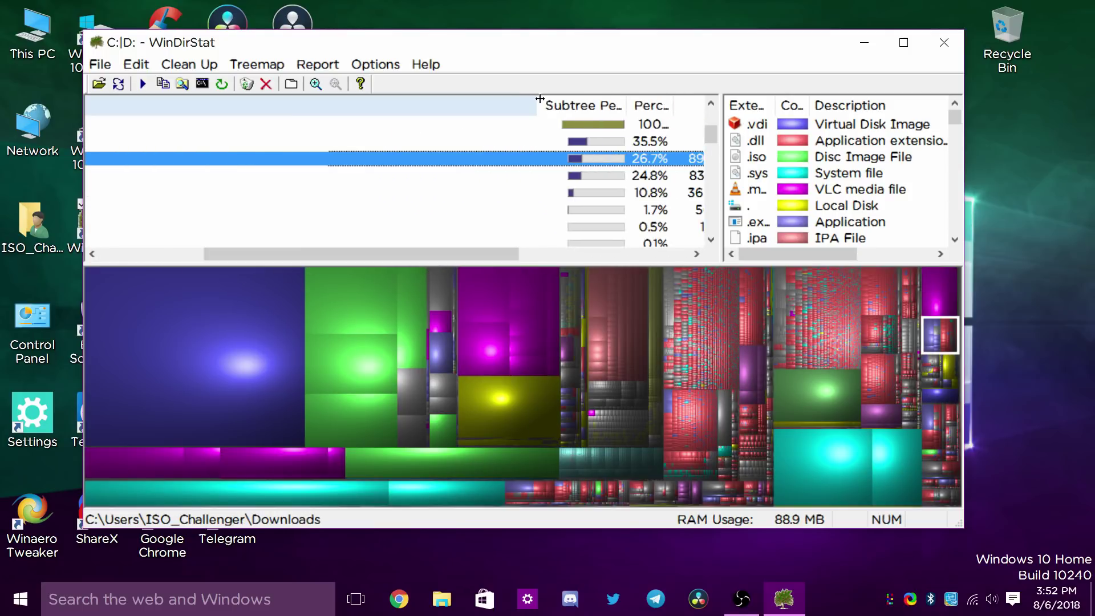
left_click_drag(540, 99, 308, 125)
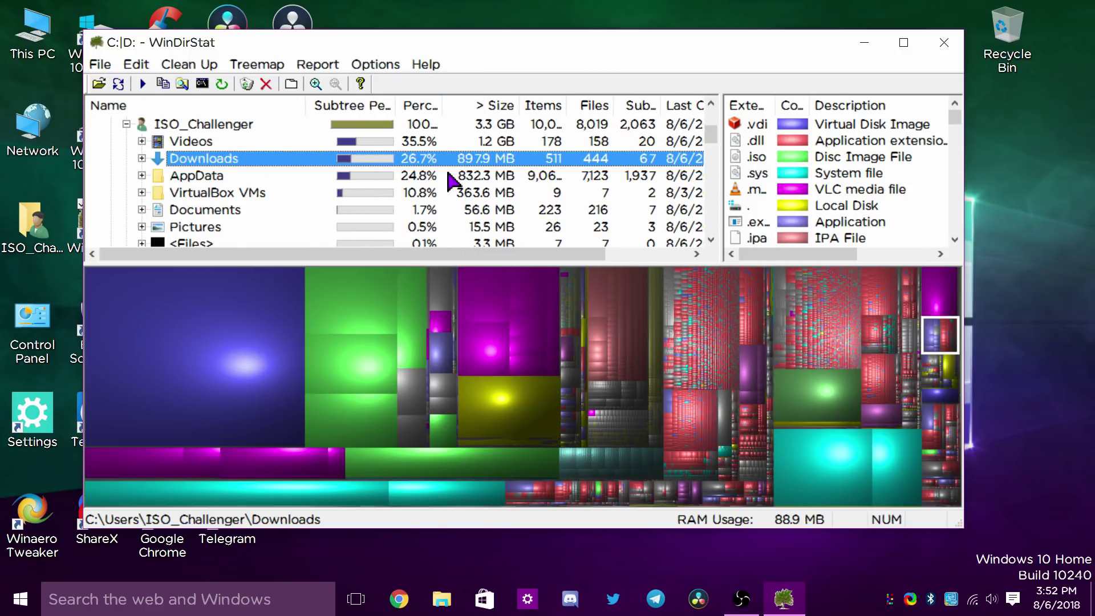
Examine the sizes of the subfolders inside the C: drive's ISO_Challenger folder
scroll(489, 212, "down", 3)
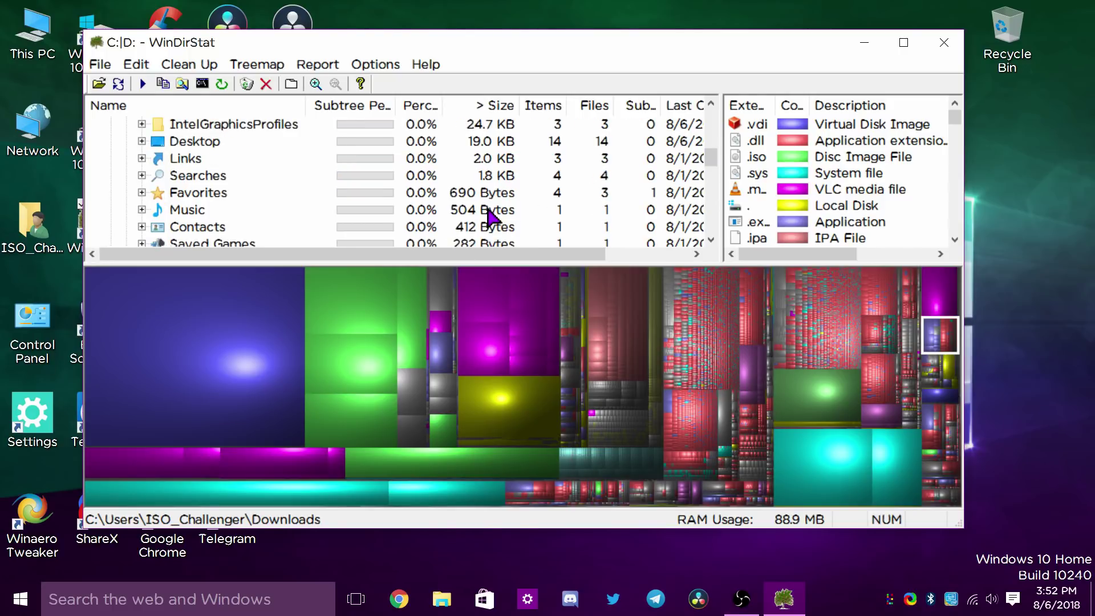
scroll(489, 212, "down", 1)
scroll(464, 176, "up", 6)
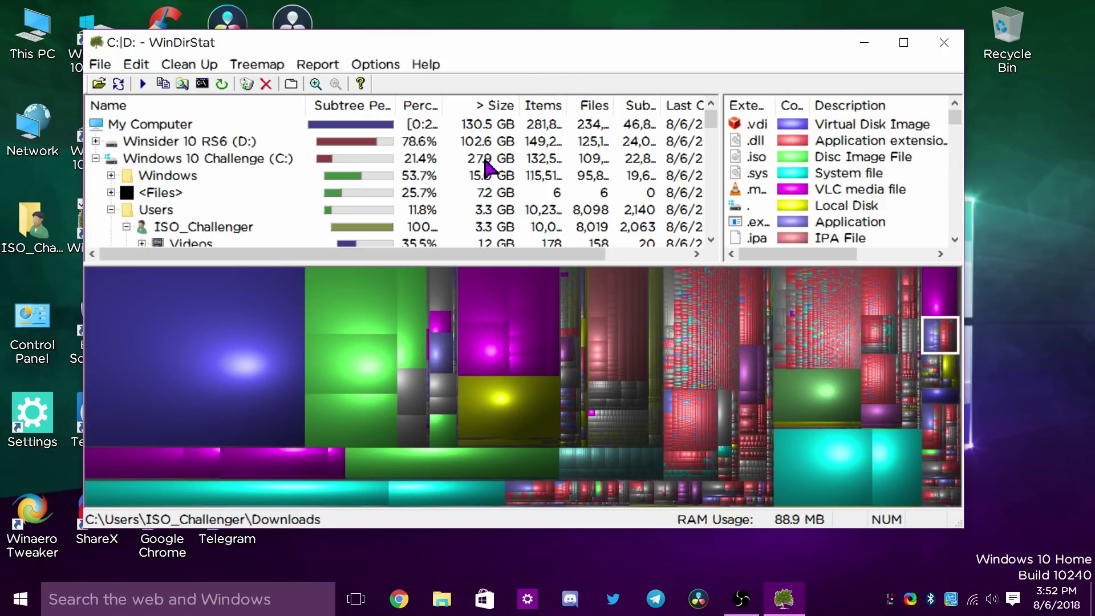
scroll(502, 149, "down", 6)
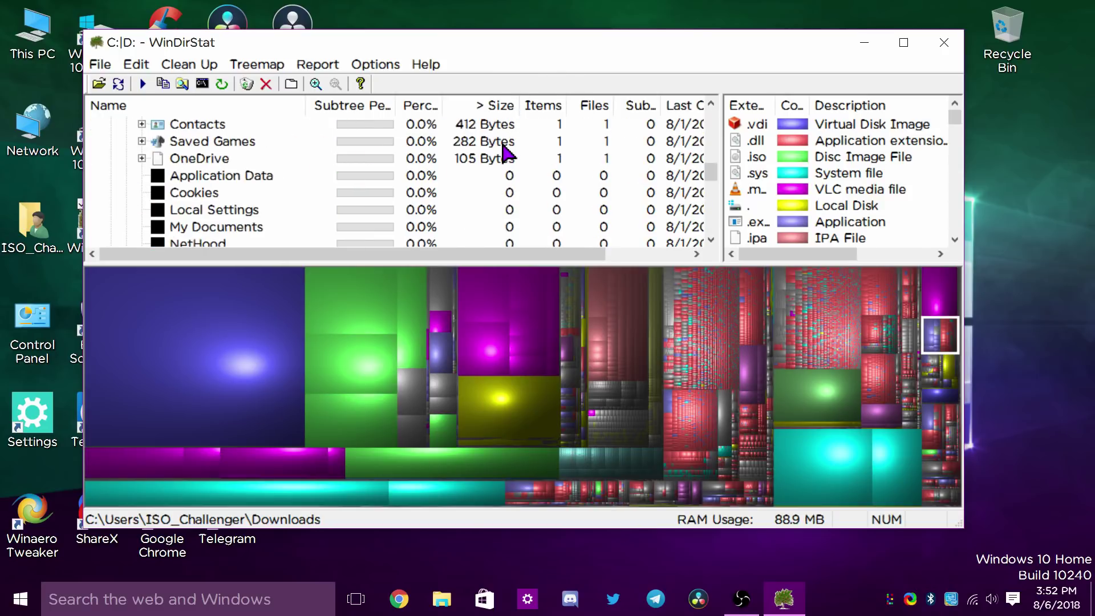
scroll(506, 153, "down", 4)
scroll(506, 153, "up", 10)
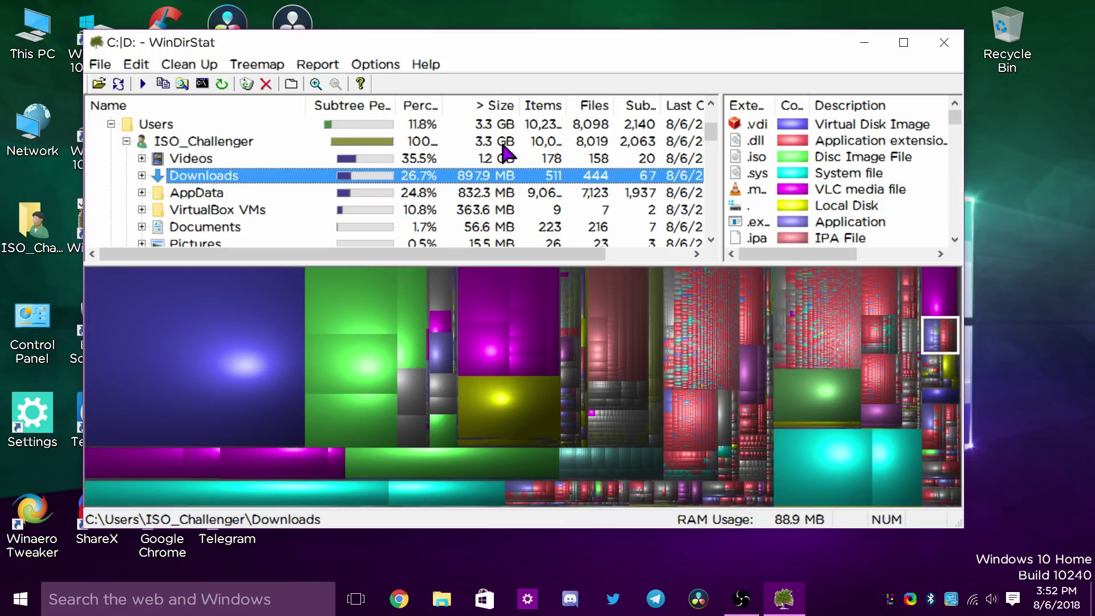
left_click(106, 65)
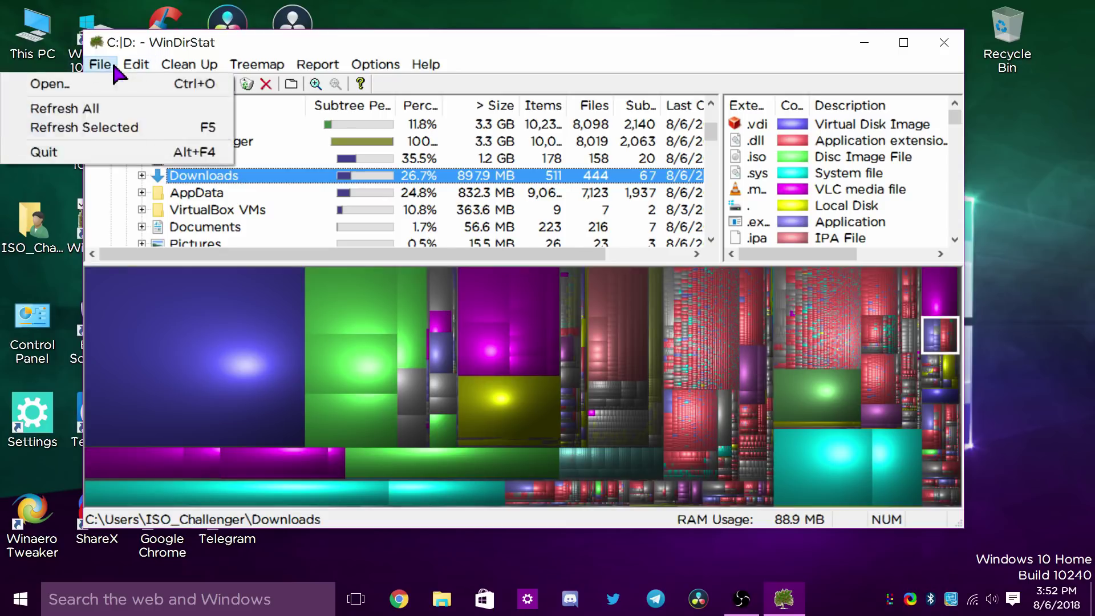
mouse_move(142, 67)
mouse_move(209, 68)
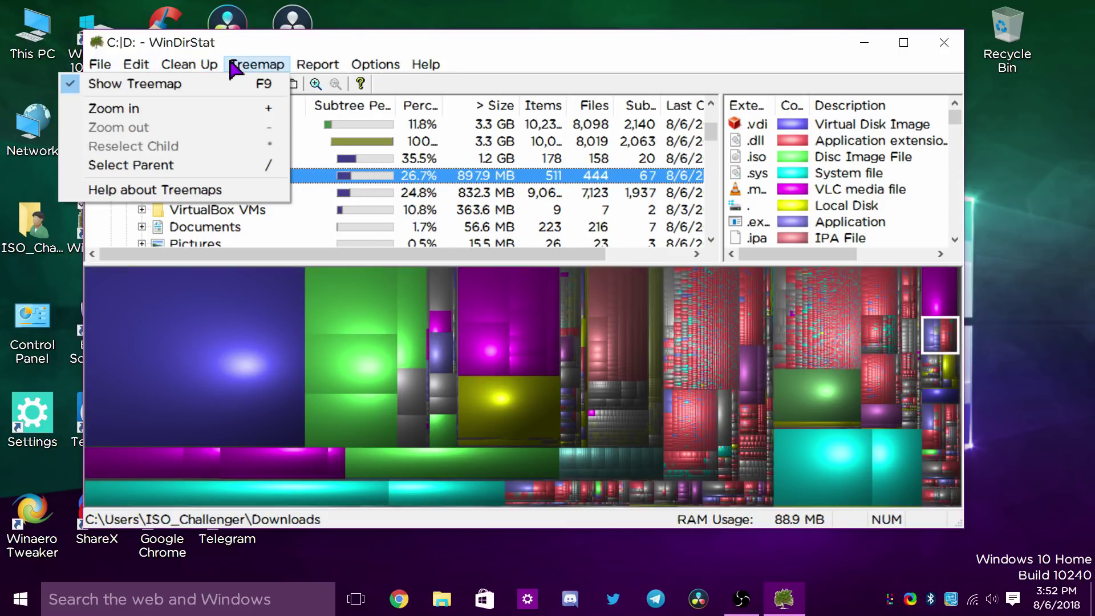
mouse_move(436, 67)
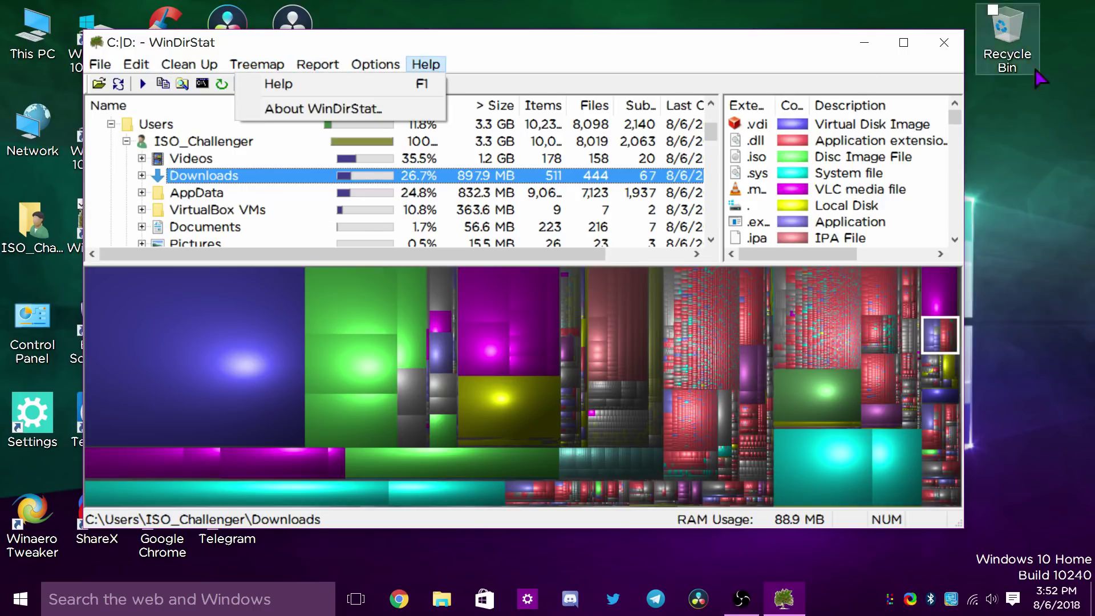
Close WinDirStat and open the C:\Windows\SoftwareDistribution\Download folder in File Explorer
left_click(945, 45)
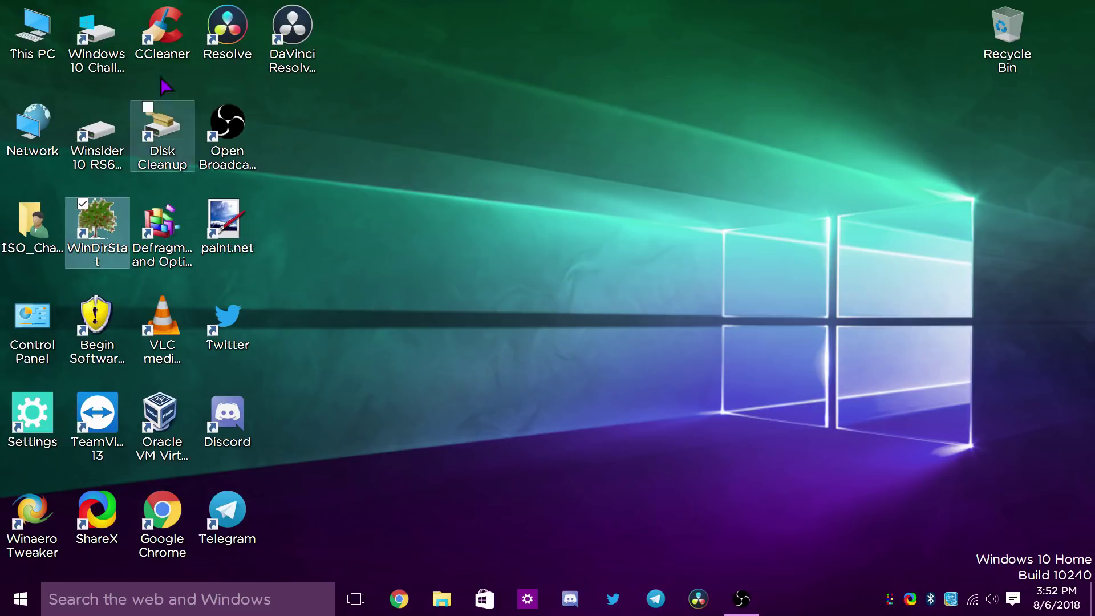
double_click(31, 50)
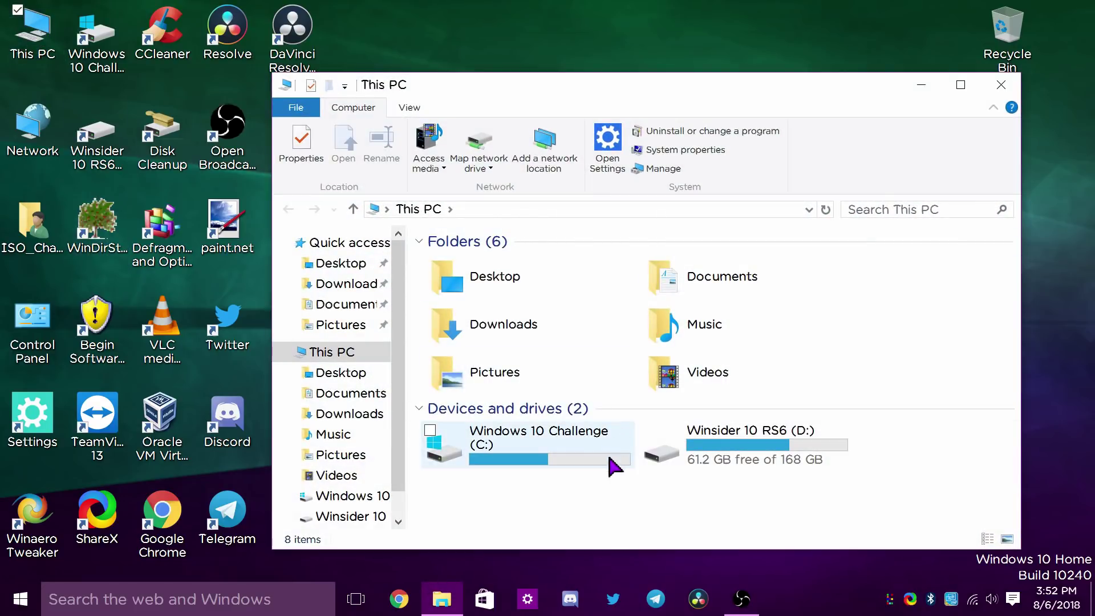
double_click(557, 473)
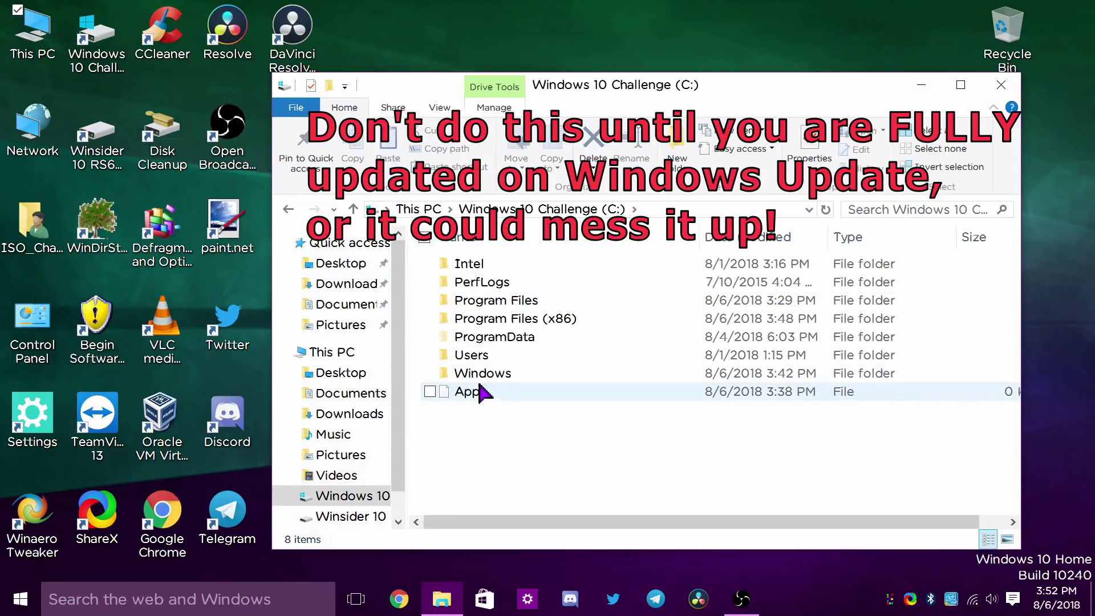
double_click(482, 376)
scroll(574, 337, "down", 12)
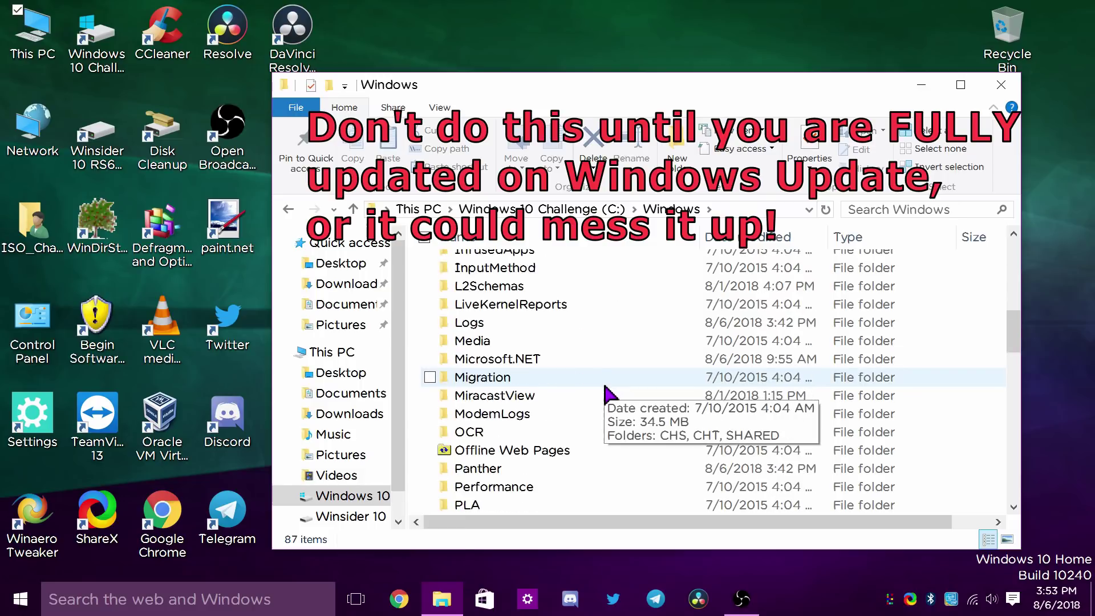
scroll(609, 393, "down", 2)
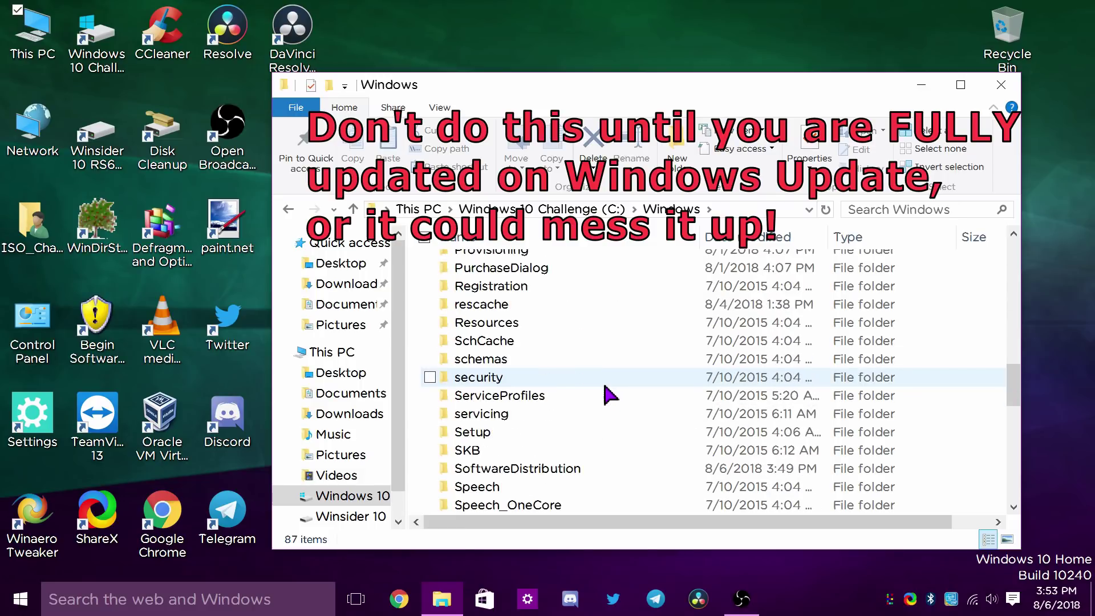
double_click(556, 470)
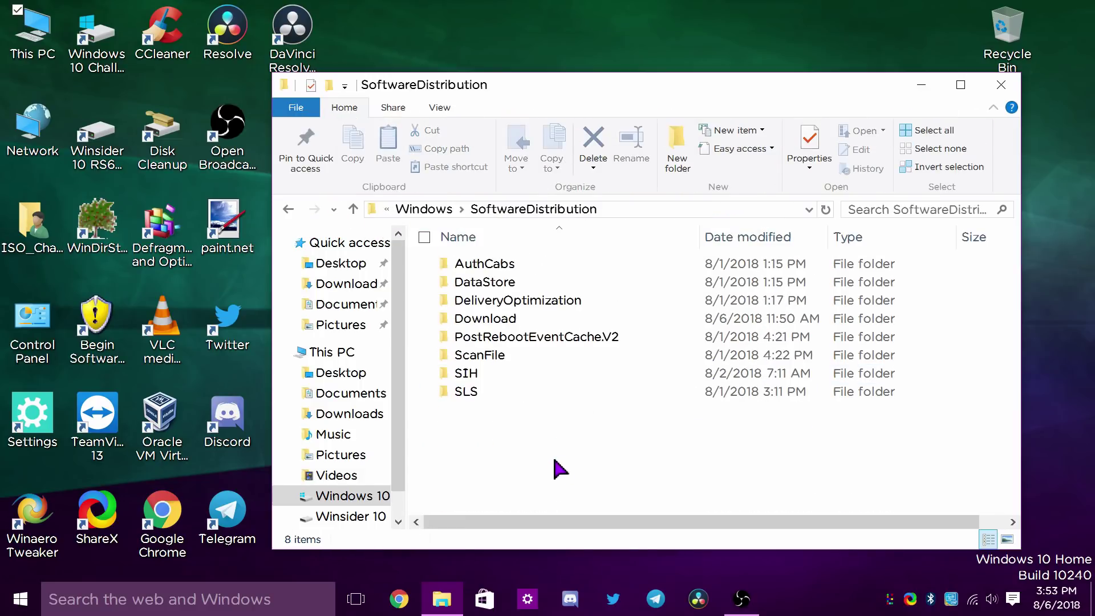
double_click(506, 320)
Check the combined size of all items in the Download folder and delete them, granting administrator permission for all current items
left_click(530, 263)
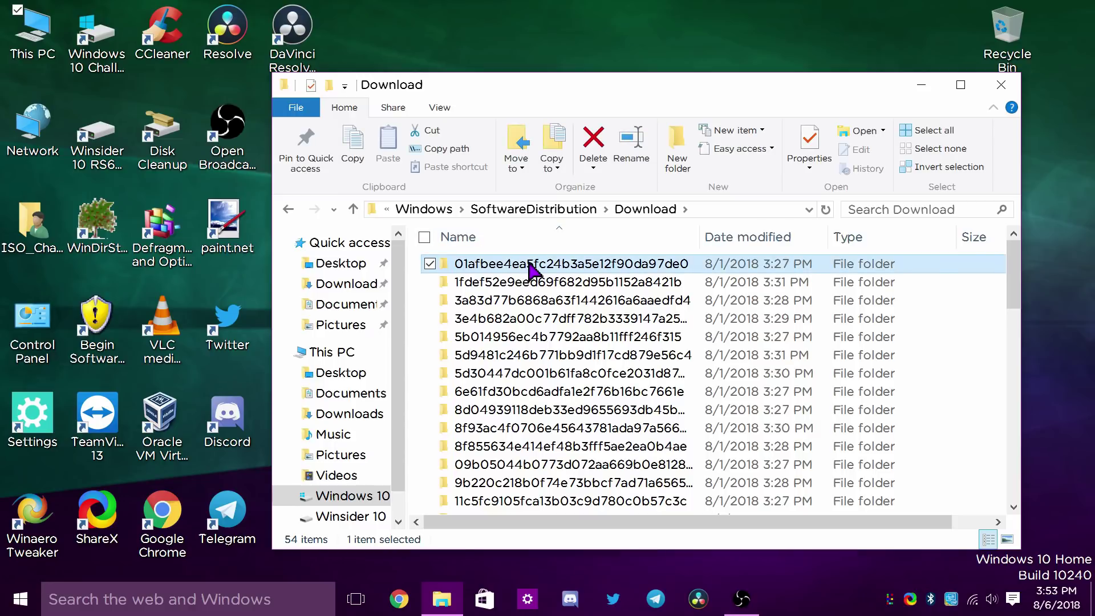
key("ctrl+a")
right_click(575, 355)
left_click(480, 334)
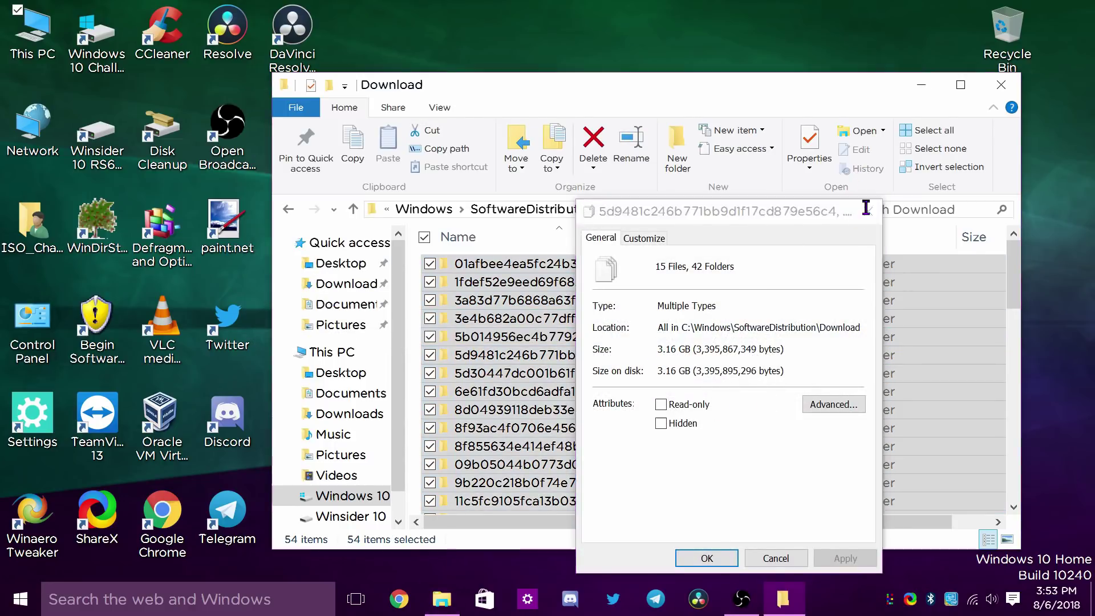
left_click(868, 211)
left_click(592, 144)
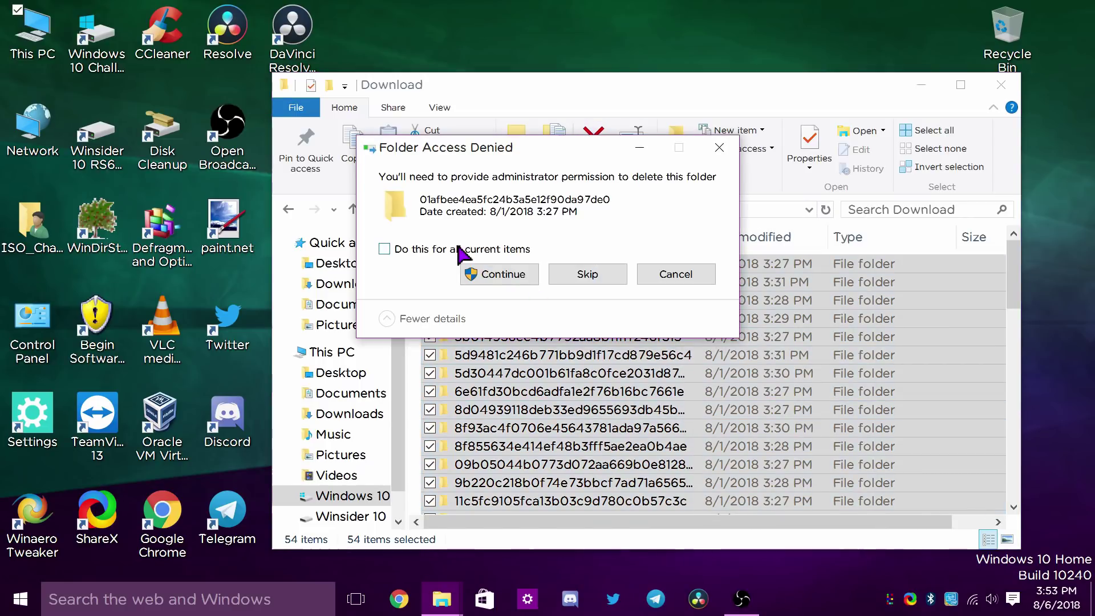
left_click(464, 250)
left_click(502, 275)
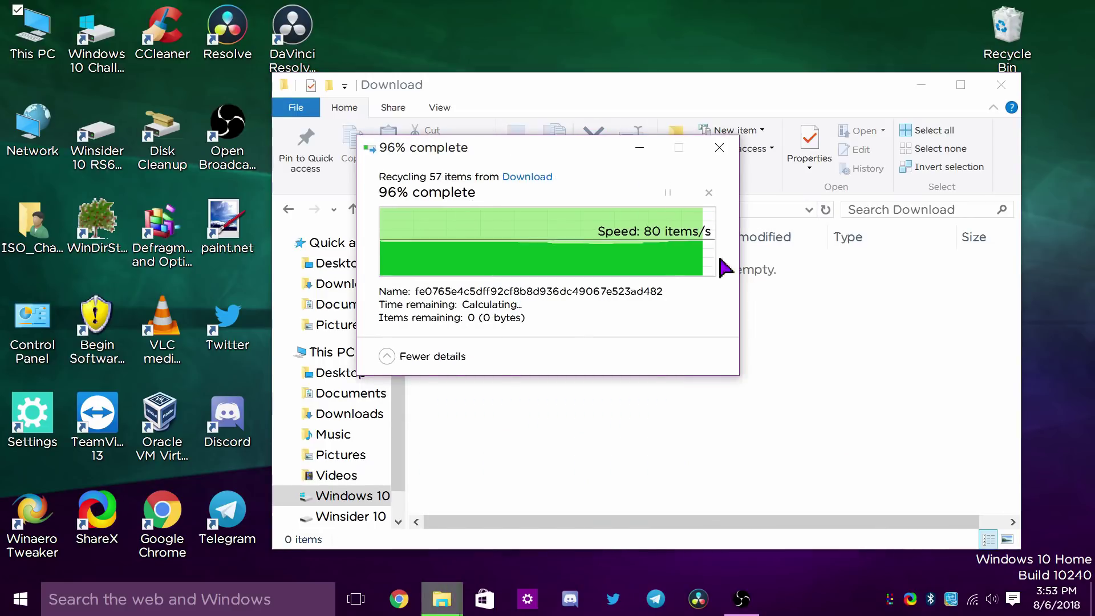
Move the Download folder window aside and empty the Recycle Bin
left_click_drag(861, 93, 670, 80)
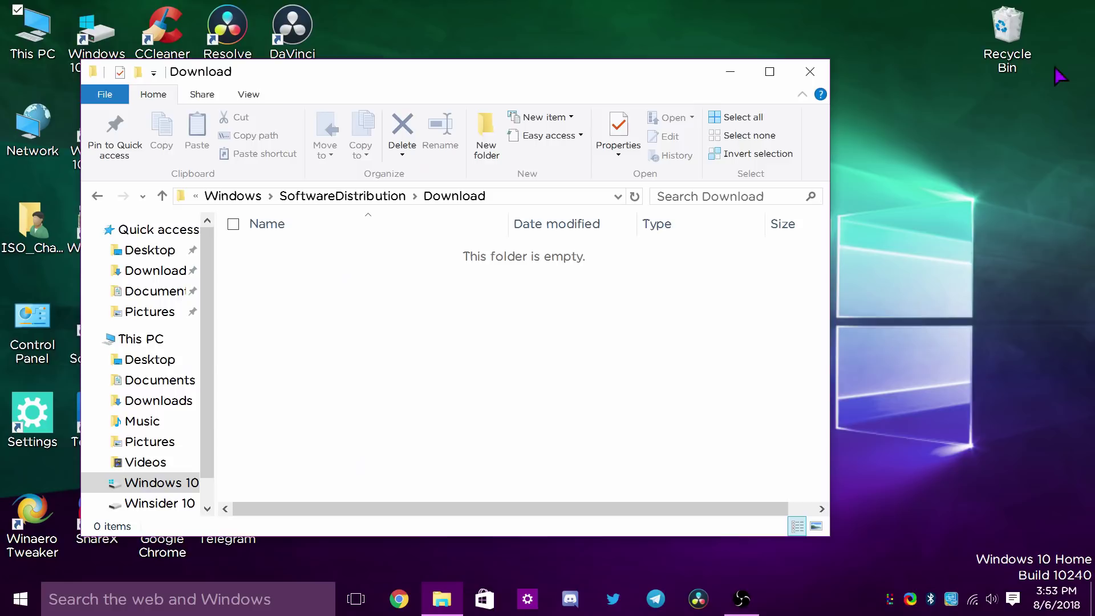
right_click(991, 53)
left_click(898, 87)
left_click(625, 318)
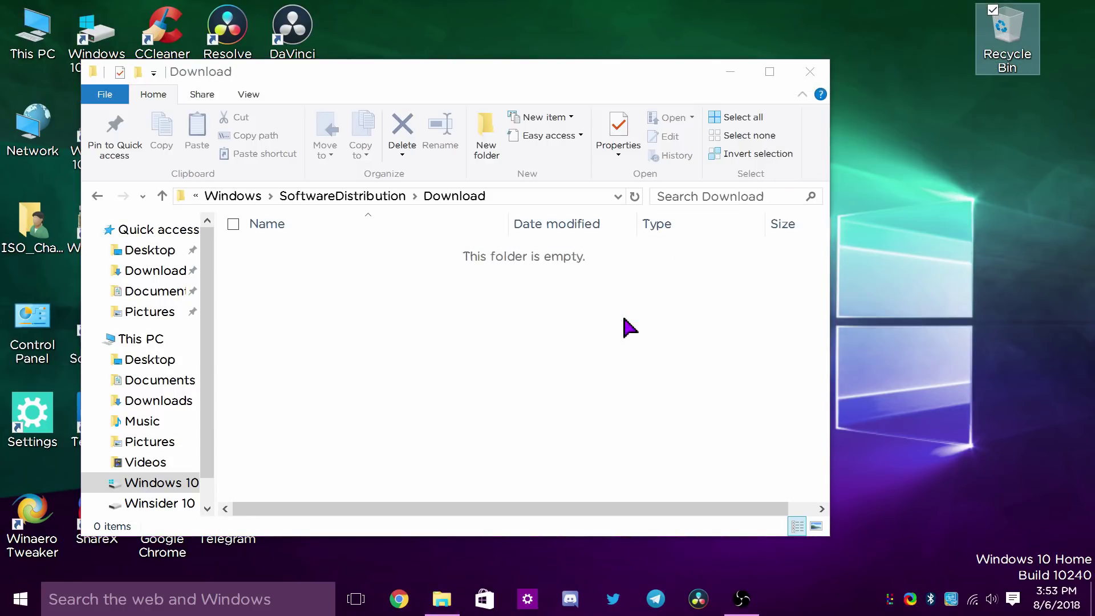
left_click(628, 328)
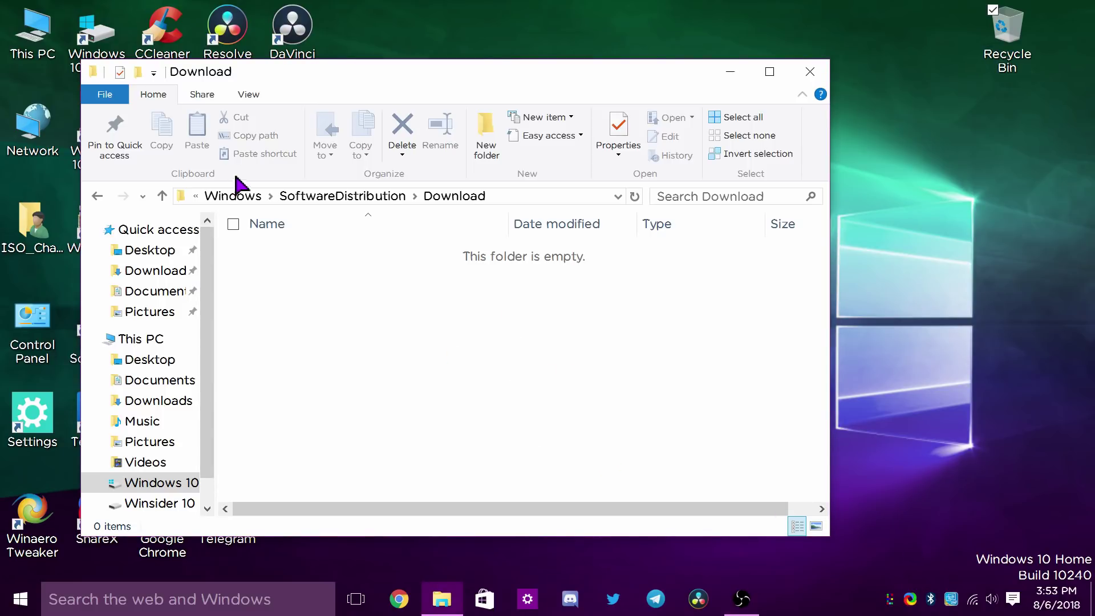
Run net stop wuauserv in a Command Prompt with administrator rights, and close the prompt
right_click(20, 599)
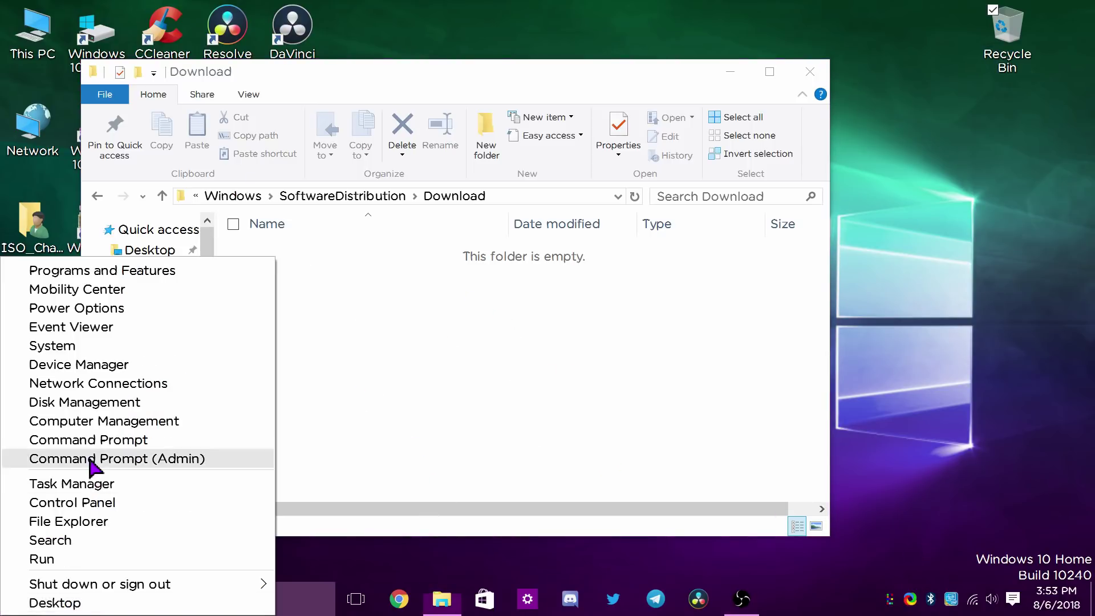
left_click(90, 459)
left_click(618, 310)
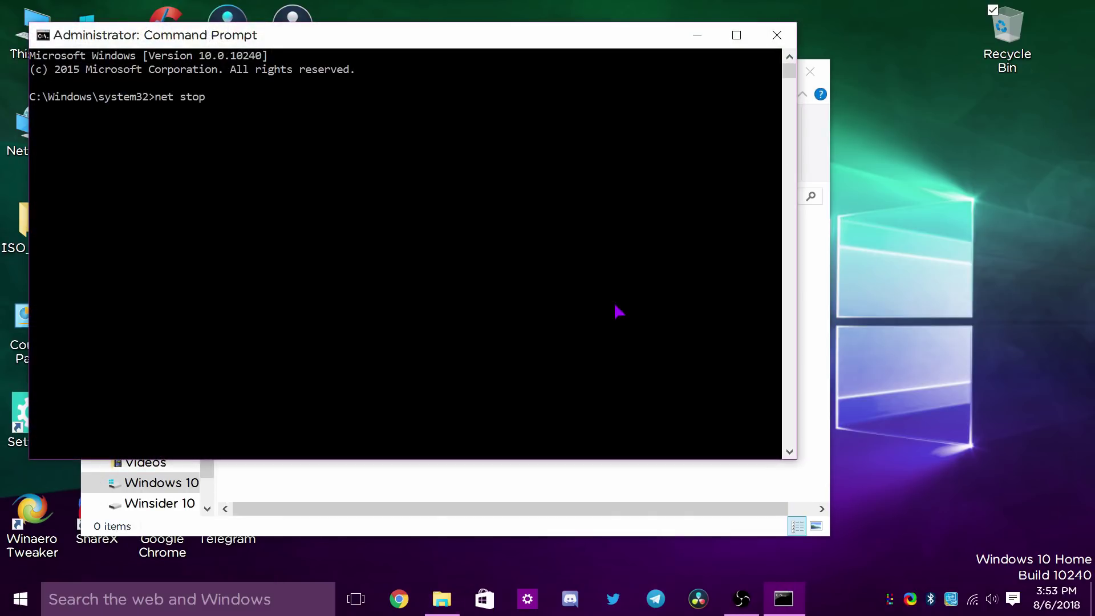
type("net stop wuauserv")
key("Return")
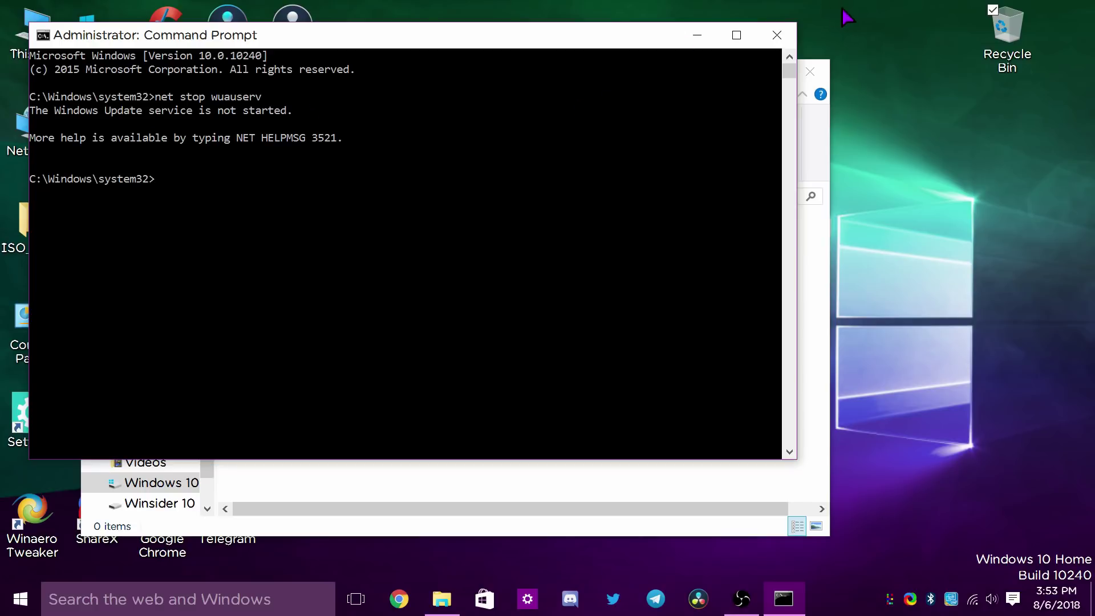
left_click(776, 35)
Close the Download folder window and check for updates on the Windows Update page in Settings
left_click_drag(635, 98, 768, 78)
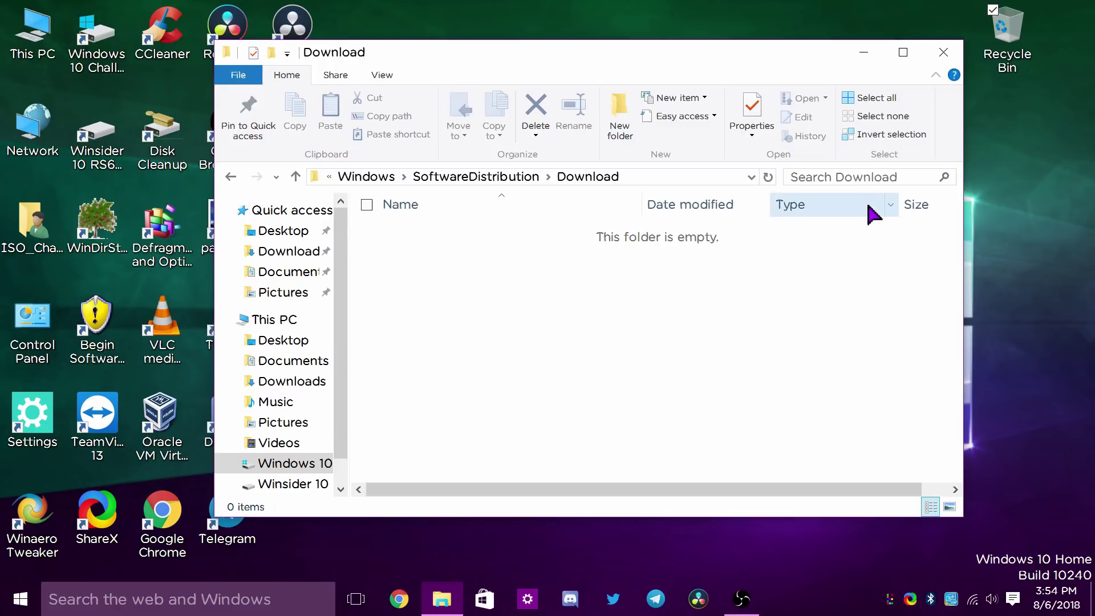
left_click(944, 52)
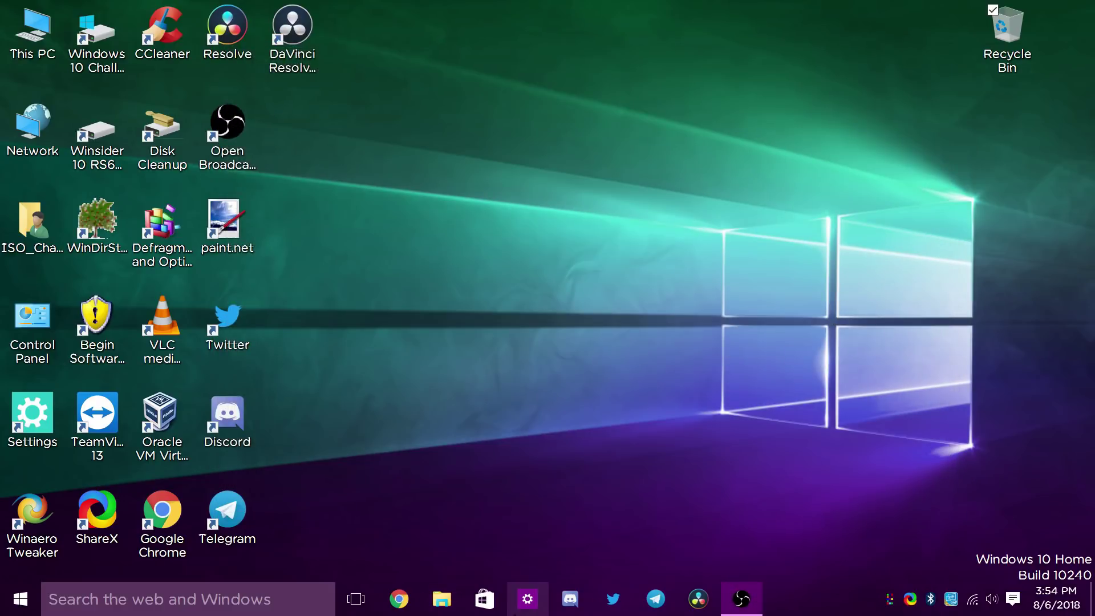
left_click(21, 599)
left_click(90, 500)
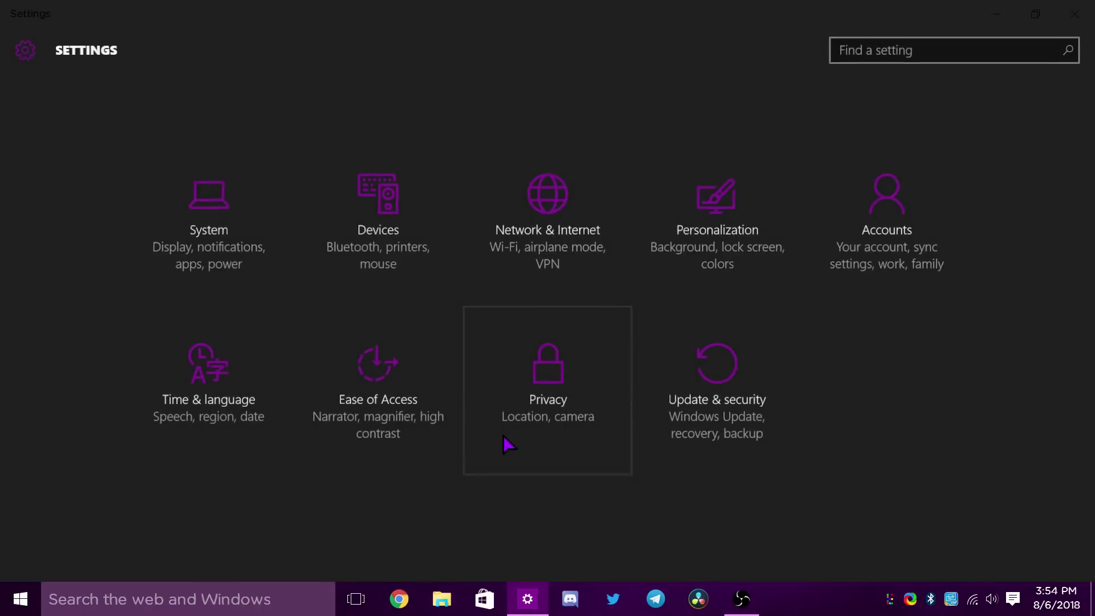
left_click(751, 432)
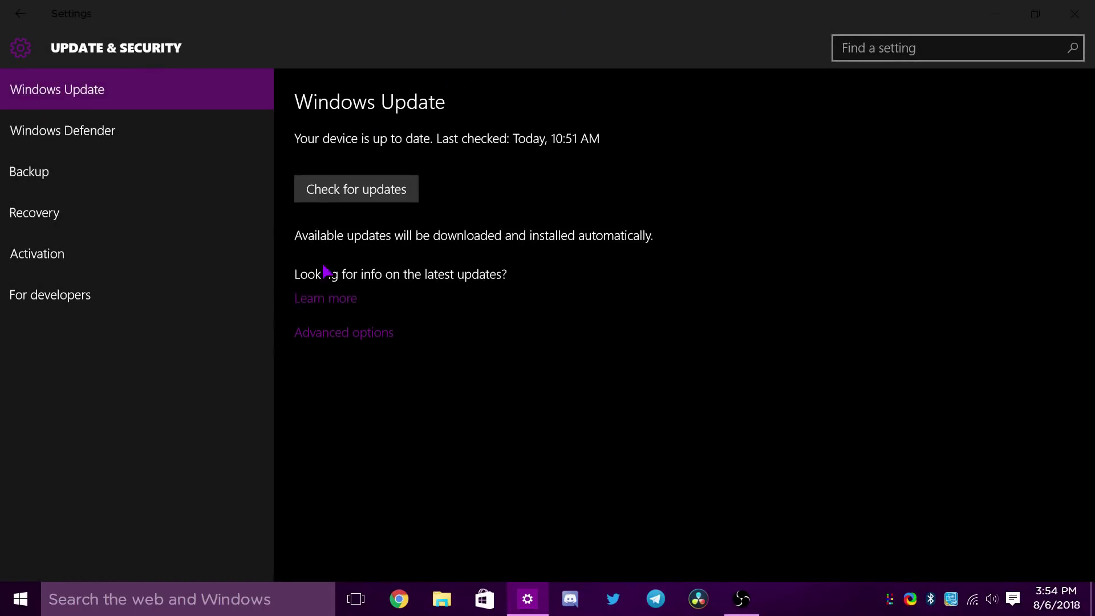
left_click(406, 191)
left_click(1075, 14)
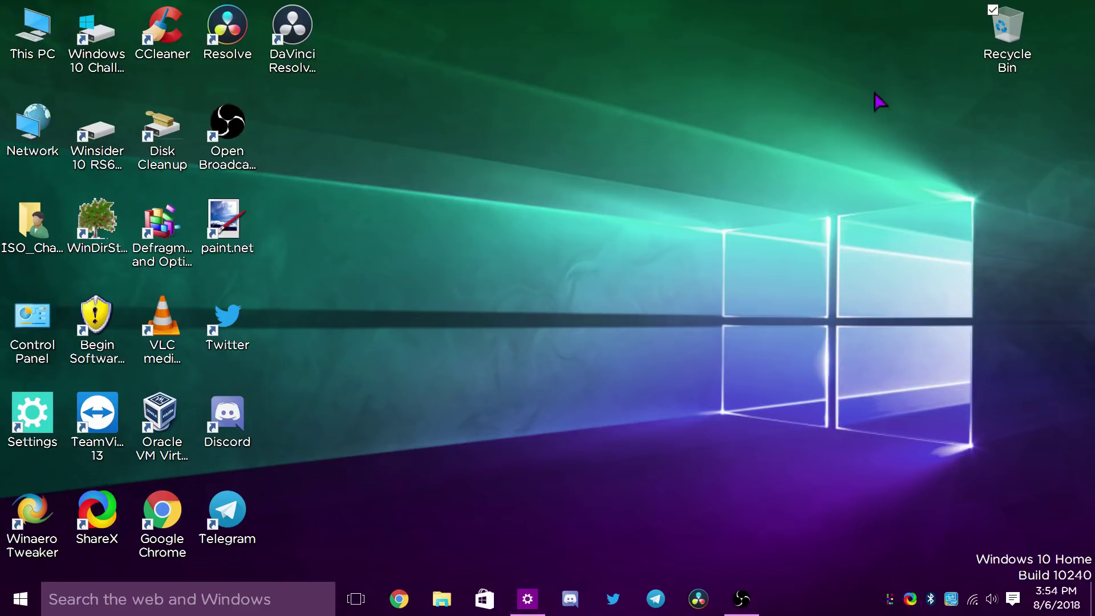
Open This PC and run compact.exe /compactos:always in a Command Prompt with administrator rights
double_click(42, 37)
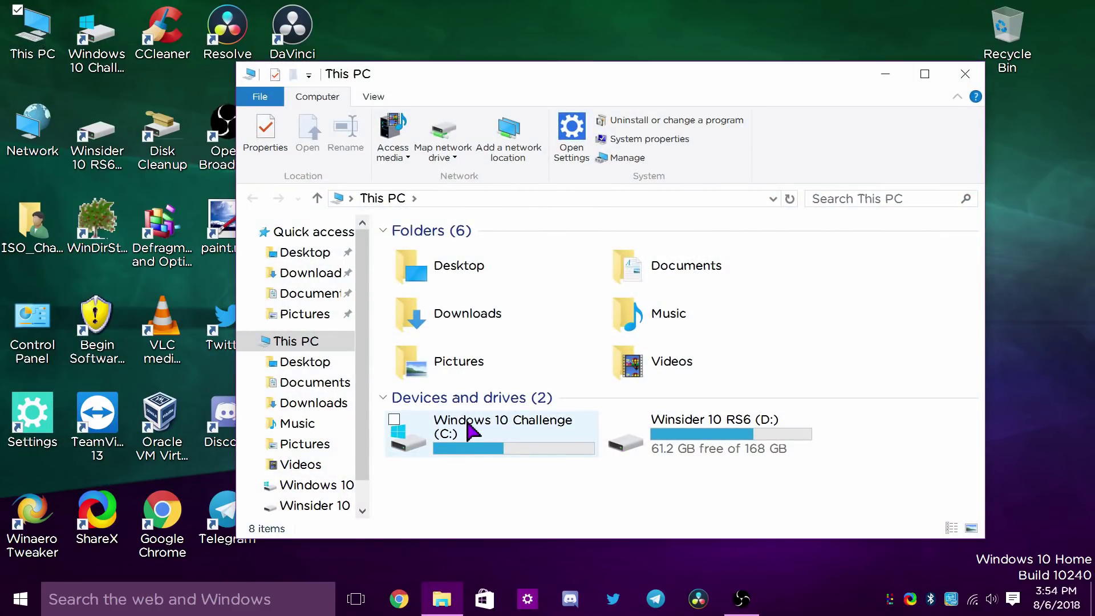
mouse_move(472, 432)
right_click(20, 599)
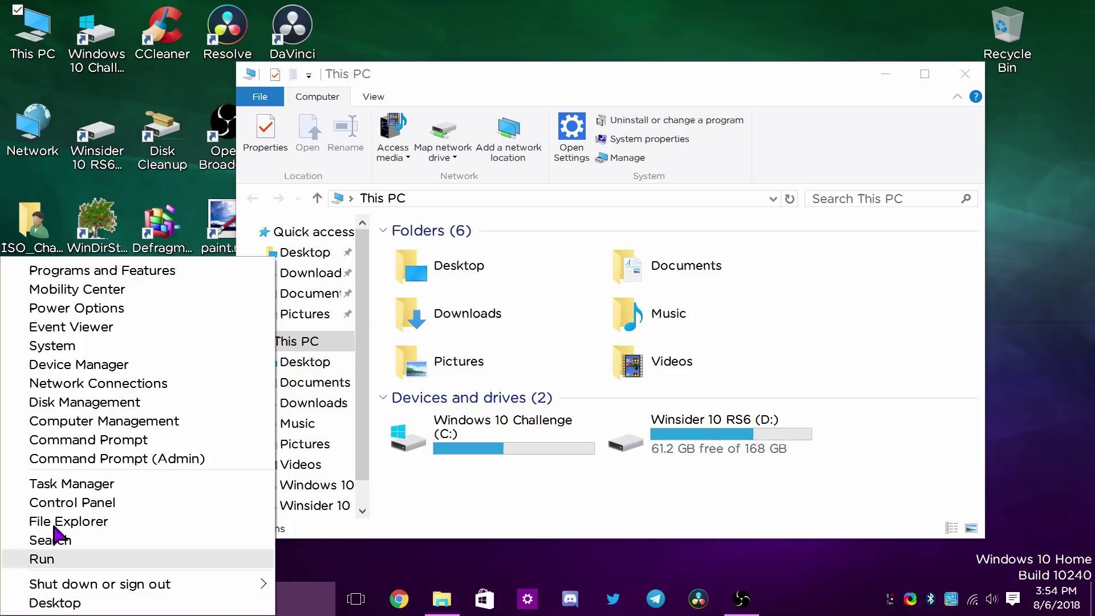
left_click(142, 458)
left_click(624, 311)
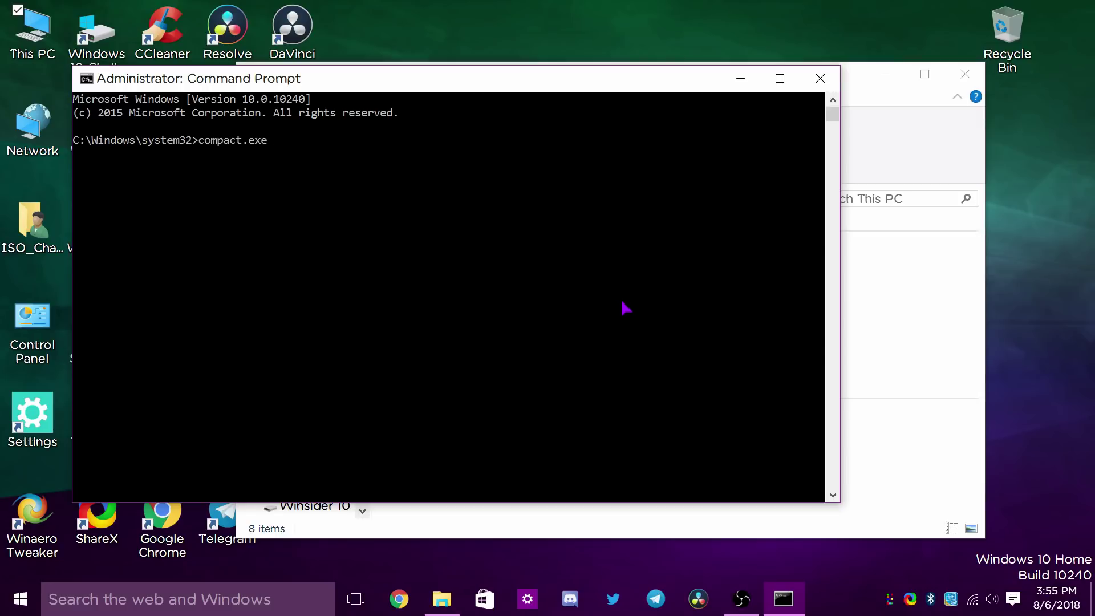
type("/compactos:always")
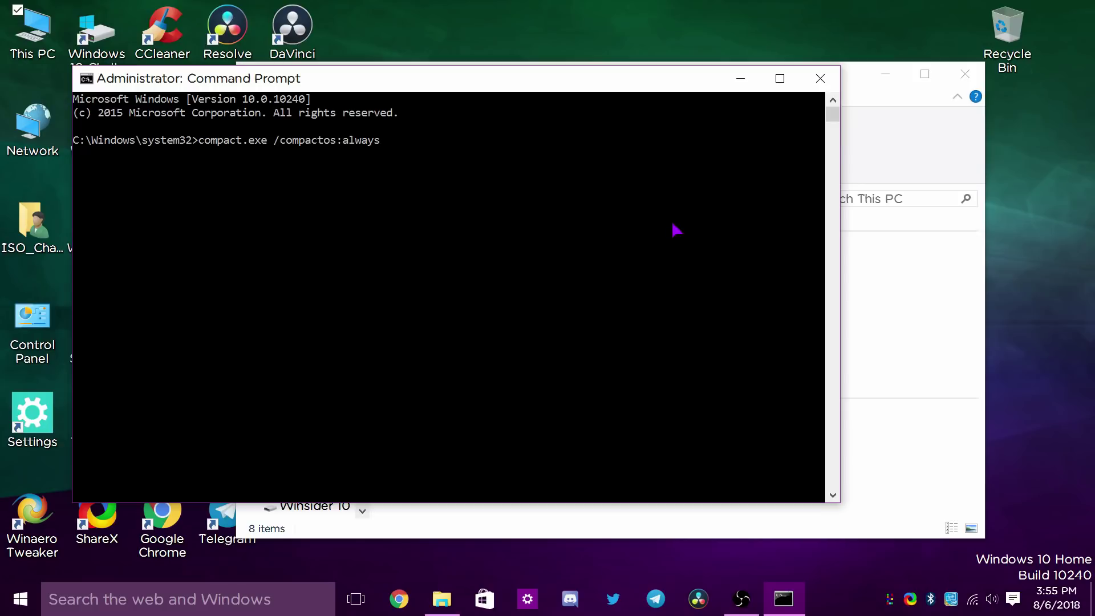
key("Return")
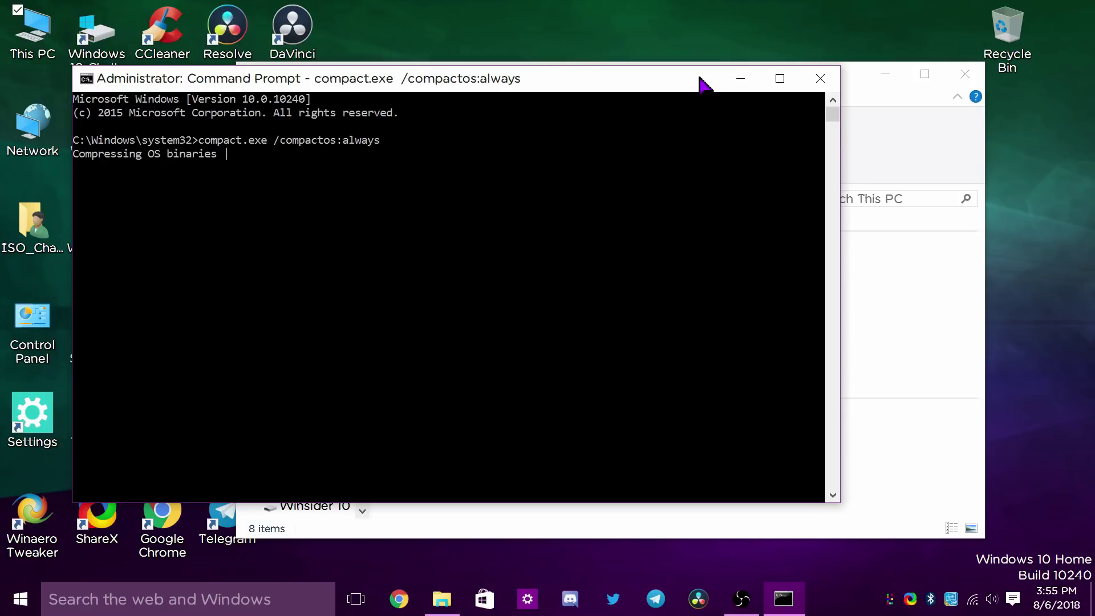
Move the Command Prompt and This PC windows apart, and stop the recording in Open Broadcaster Software
left_click_drag(706, 81, 801, 103)
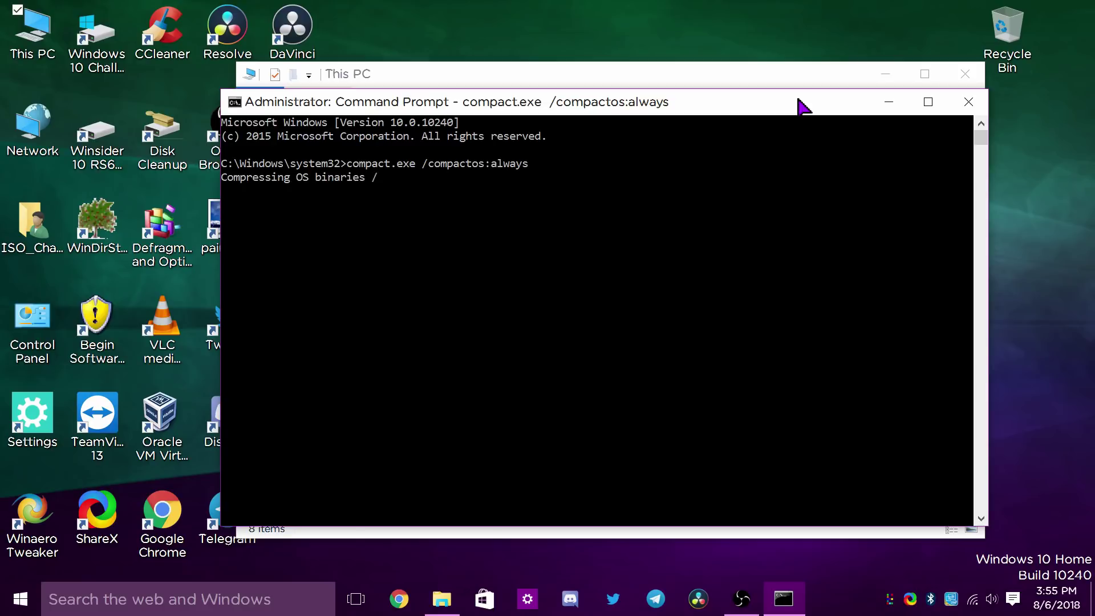
left_click_drag(799, 103, 912, 135)
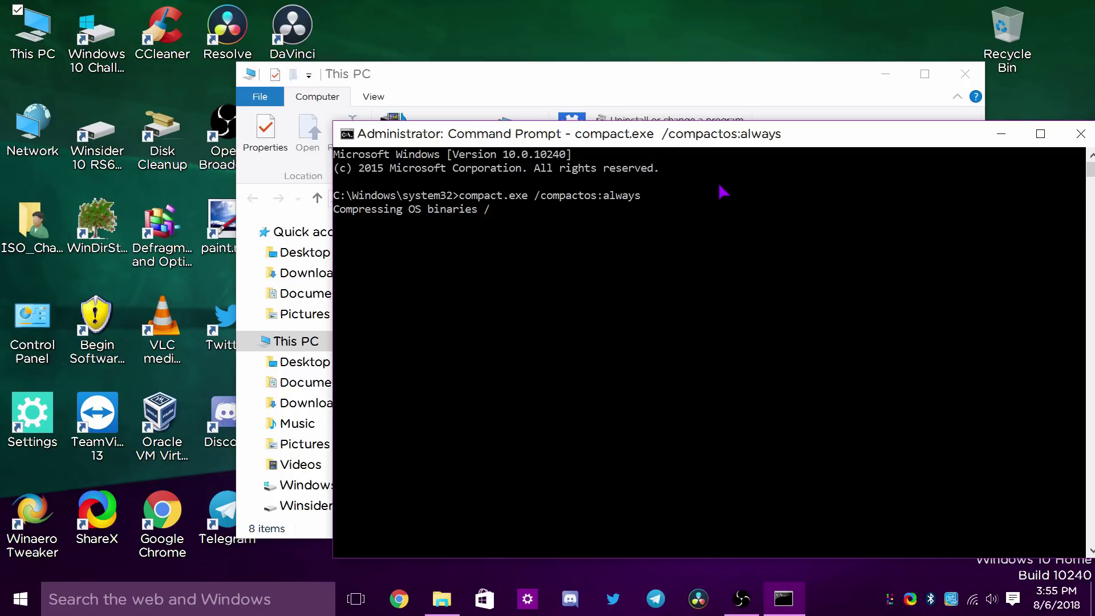
left_click_drag(689, 84, 556, 43)
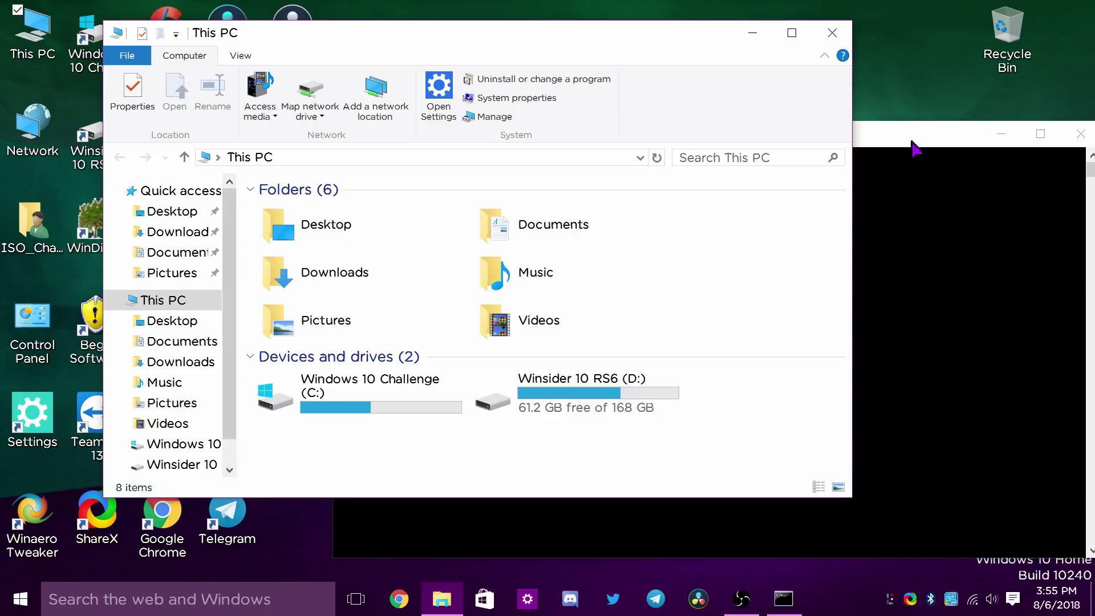
left_click(917, 147)
left_click(742, 599)
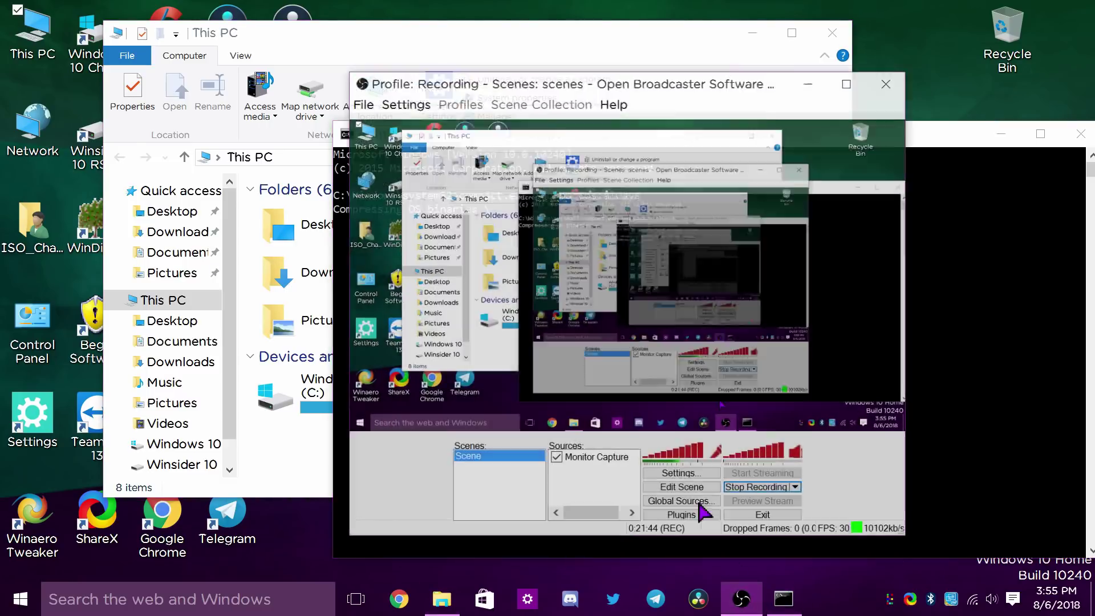
left_click(762, 480)
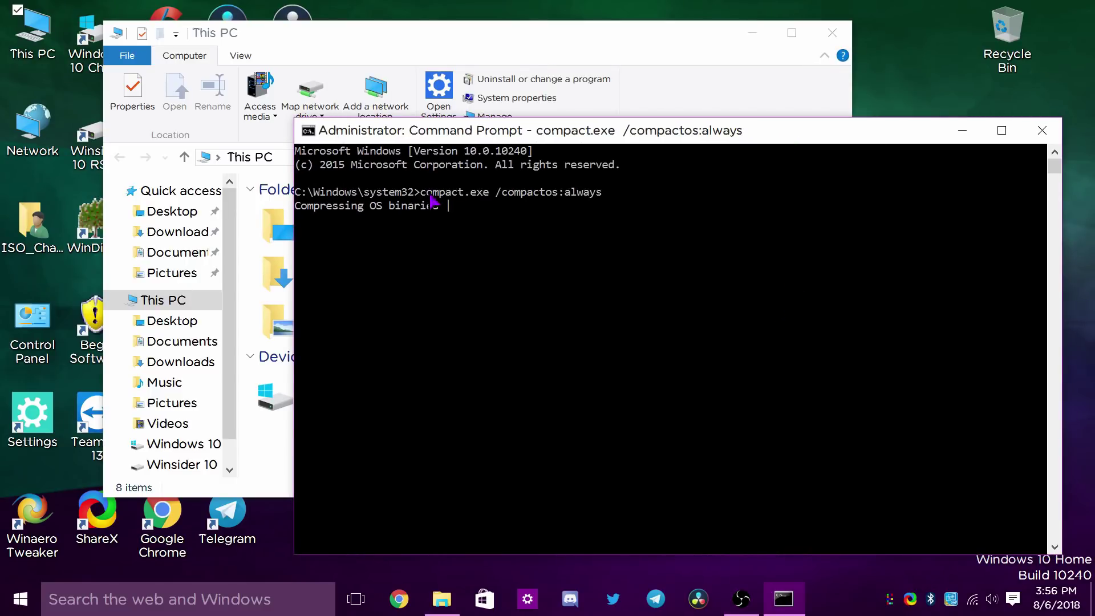
Narrow the This PC window and place it side by side with the Command Prompt window
left_click_drag(295, 205, 258, 239)
left_click_drag(393, 130, 656, 156)
left_click_drag(509, 40, 453, 33)
left_click_drag(795, 495, 526, 540)
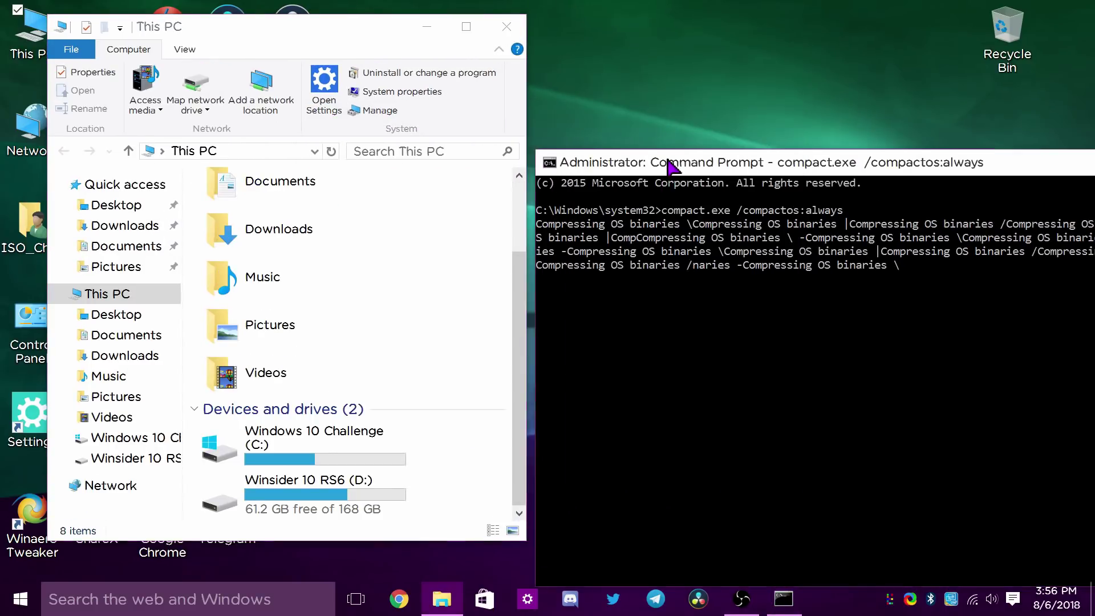
left_click_drag(677, 162, 675, 130)
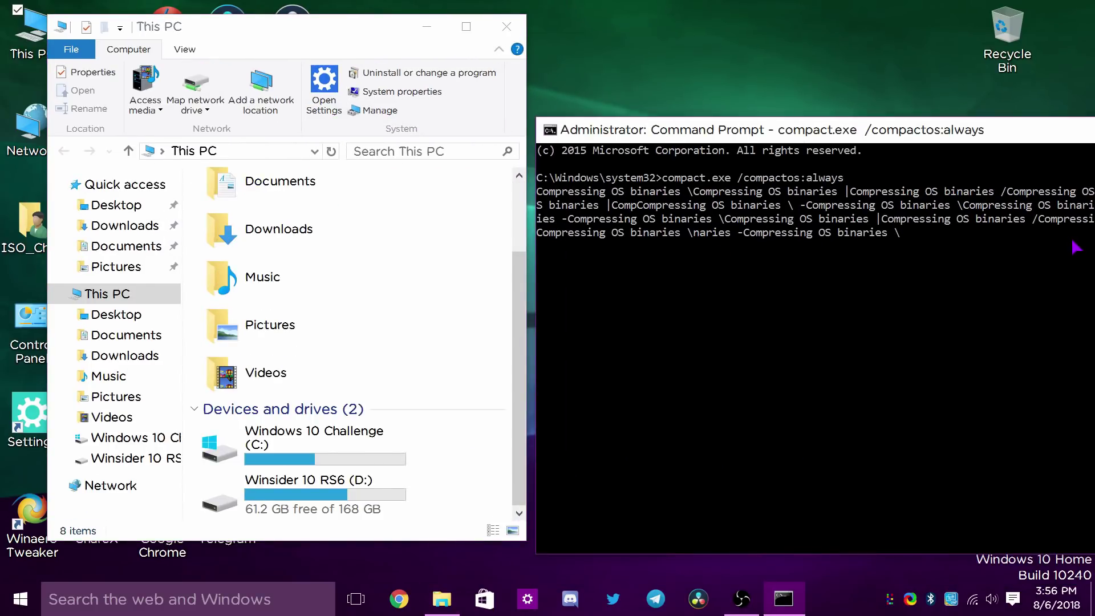
Check the running recording in Open Broadcaster Software, moving its window off the Command Prompt, and minimize it
left_click(742, 599)
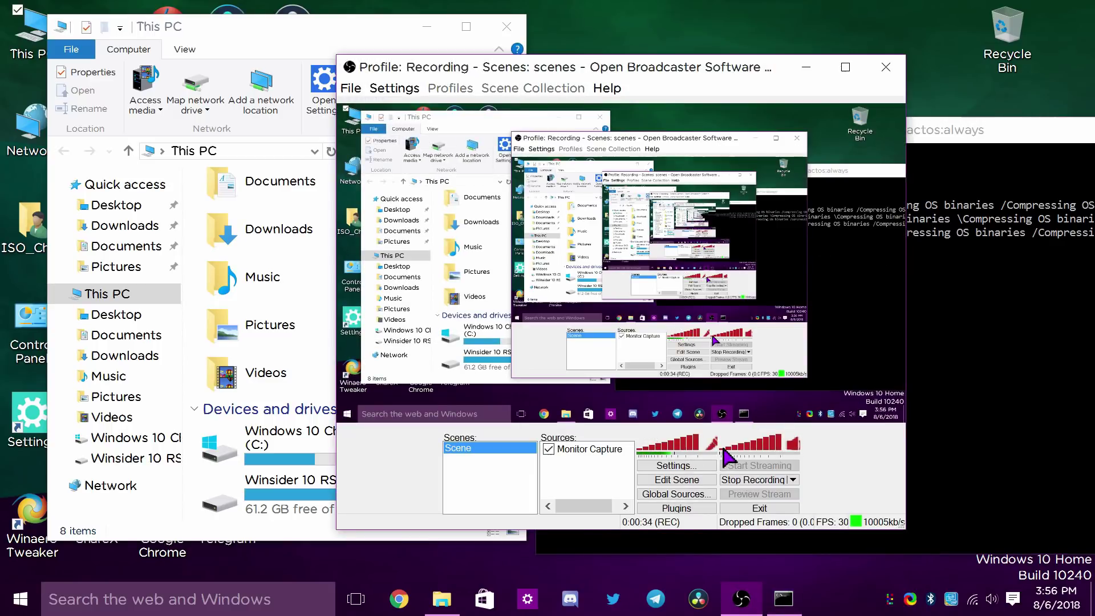
left_click_drag(784, 71, 406, 63)
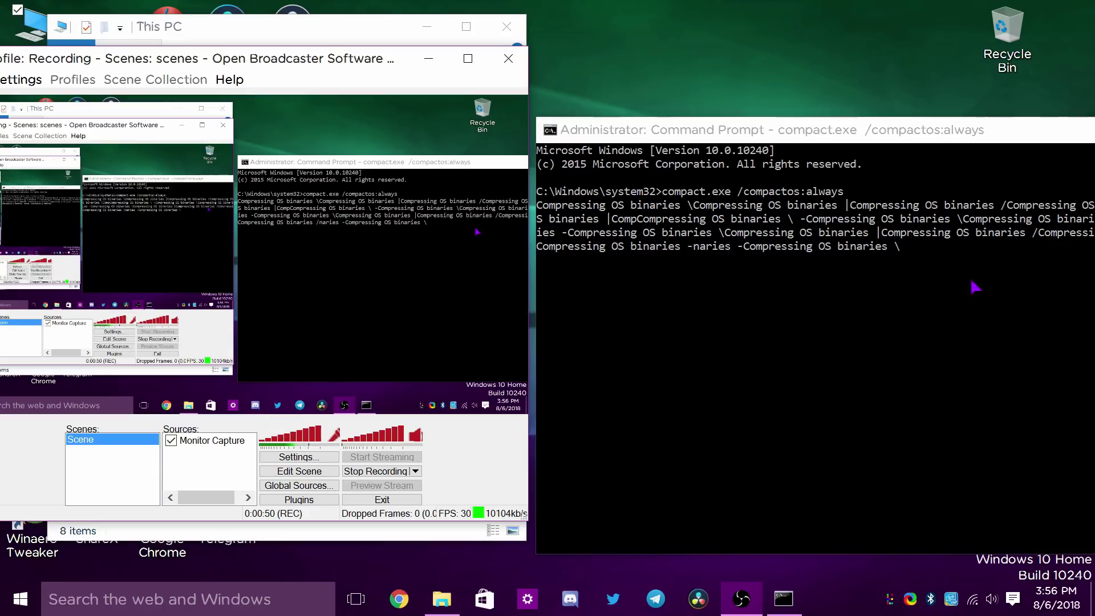
left_click(335, 434)
left_click(429, 58)
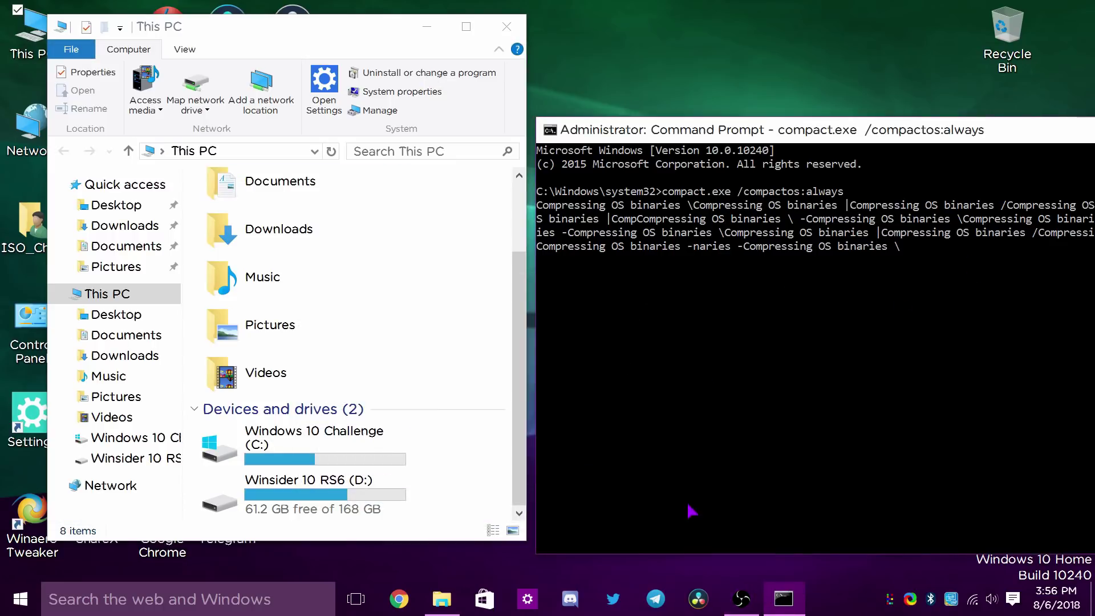
Check the C: drive's used and free space repeatedly in its properties while the compression runs, moving the dialog slightly
right_click(329, 447)
left_click(320, 435)
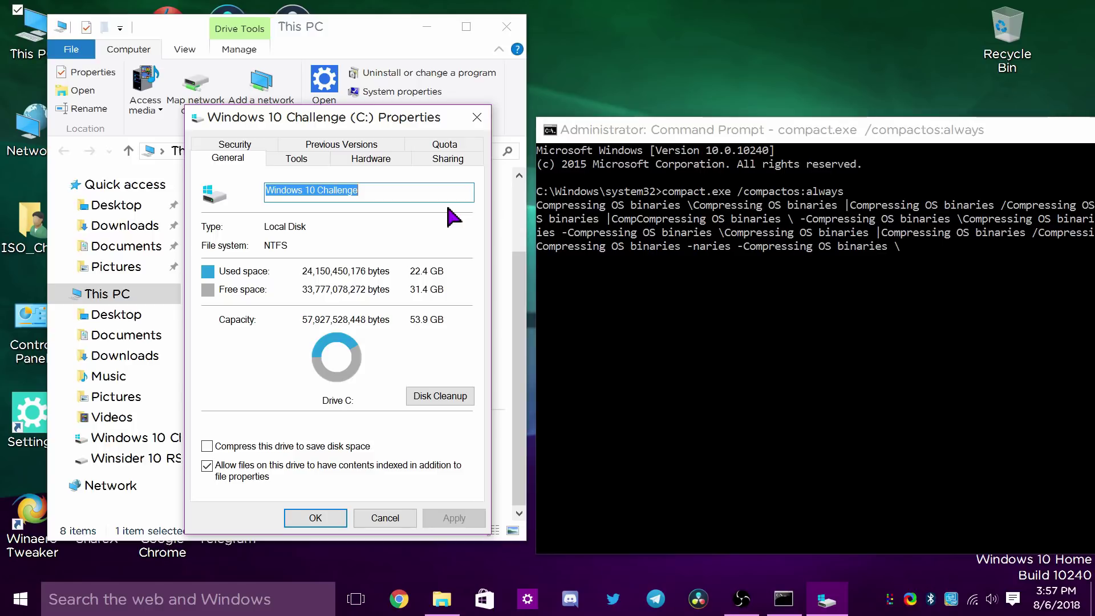
key("Escape")
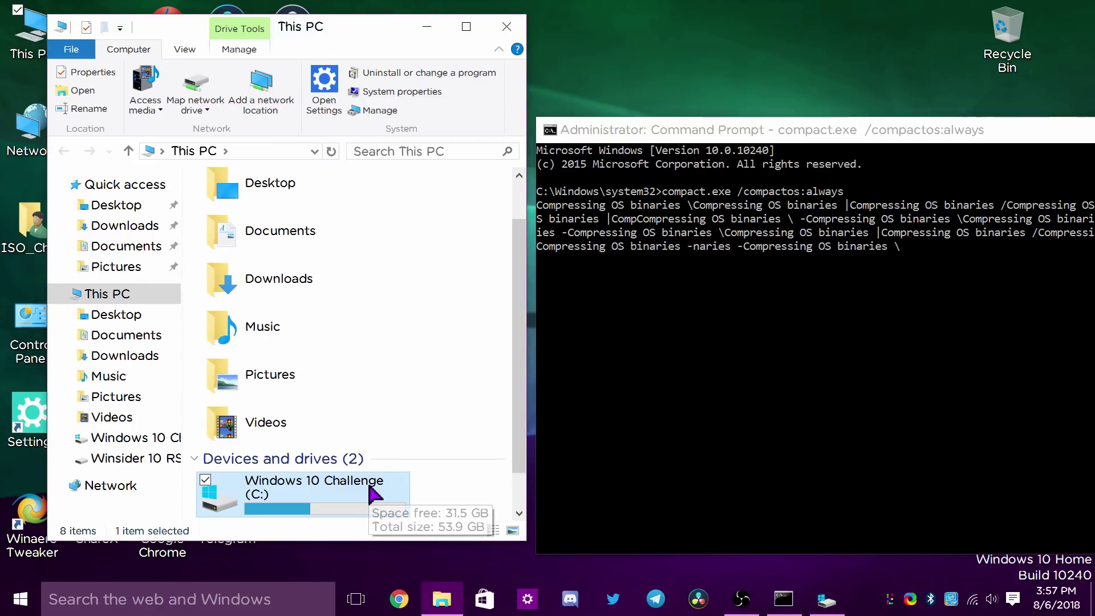
key("alt+Return")
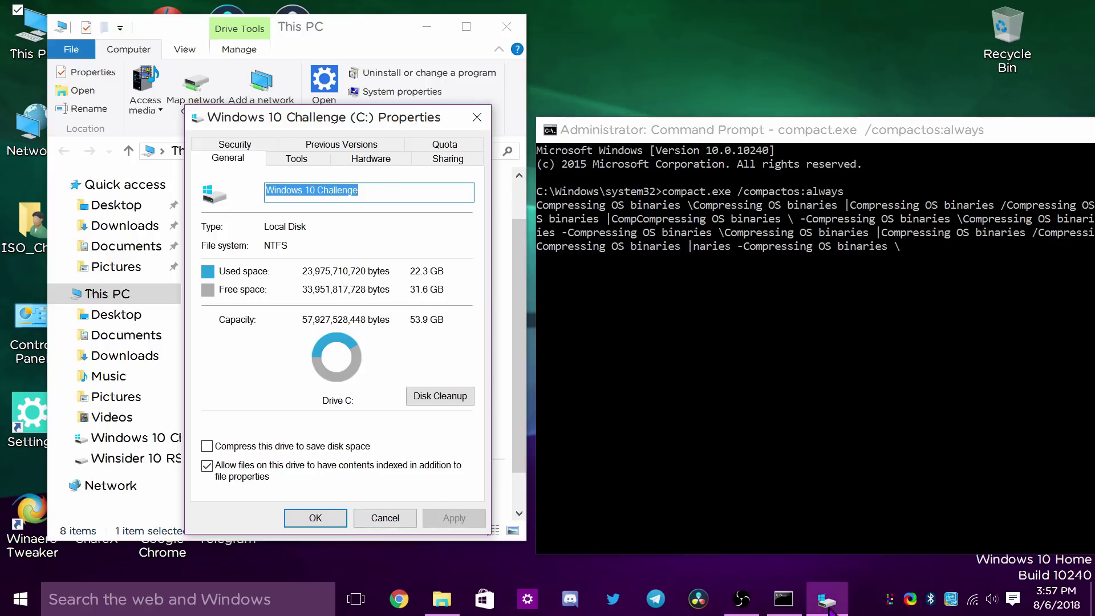
key("Escape")
key("alt+Return")
left_click_drag(428, 108, 406, 92)
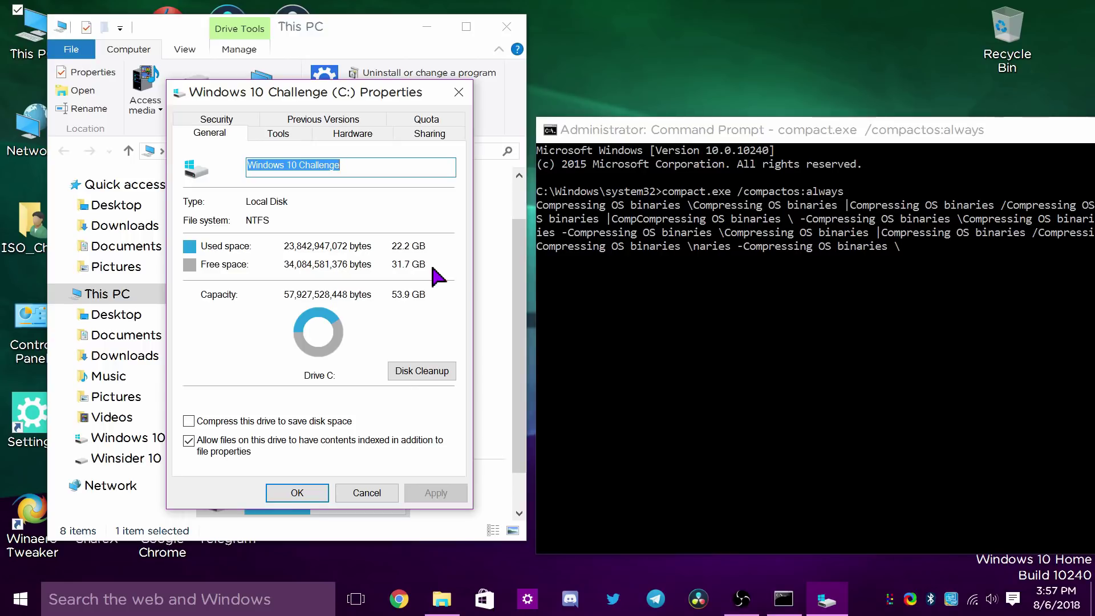
Minimize the Open Broadcaster Software window, reopen the C: drive's properties to recheck its space and compression option, and close them
key("alt+Tab")
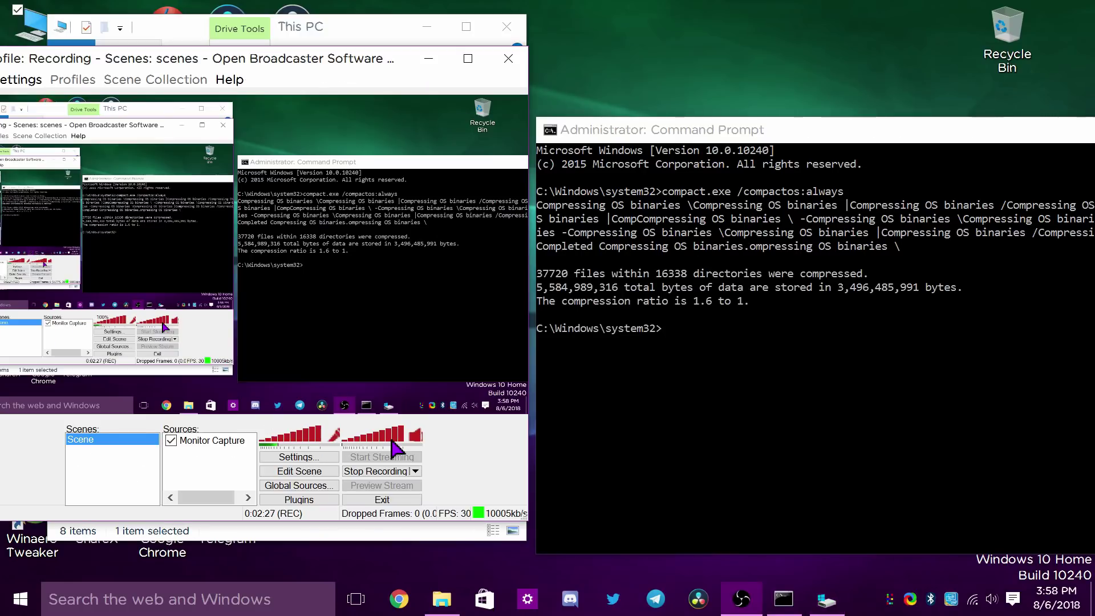
left_click(417, 65)
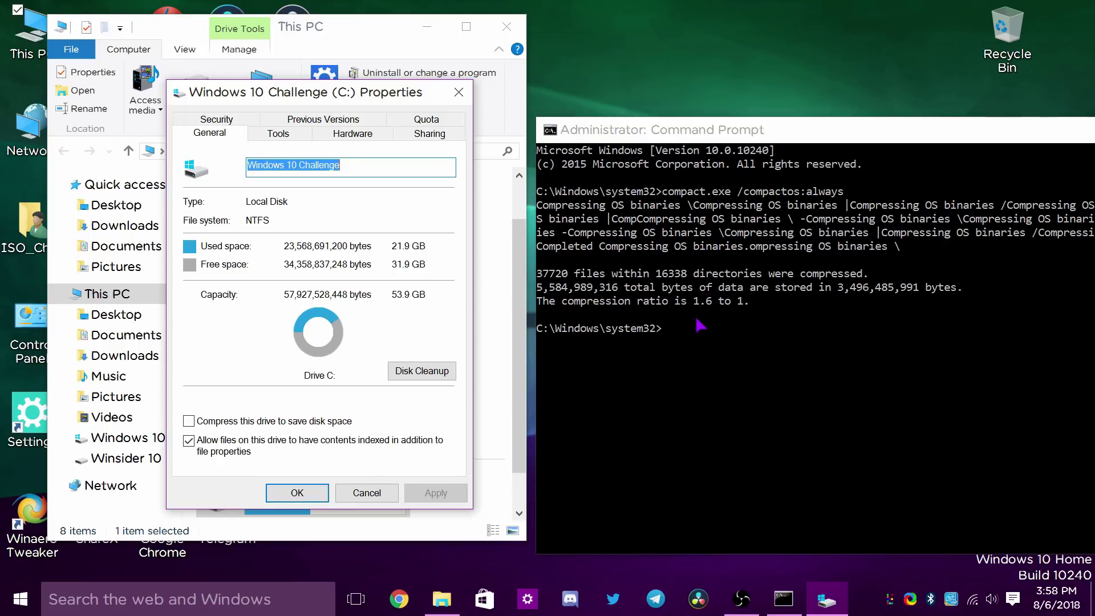
left_click(365, 496)
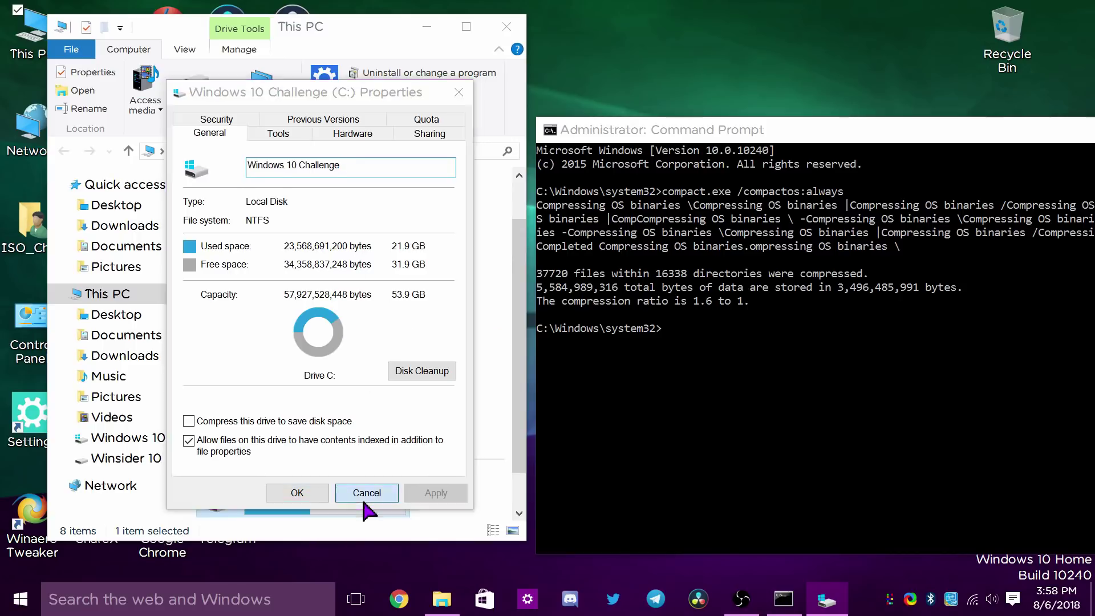
right_click(354, 501)
left_click(348, 486)
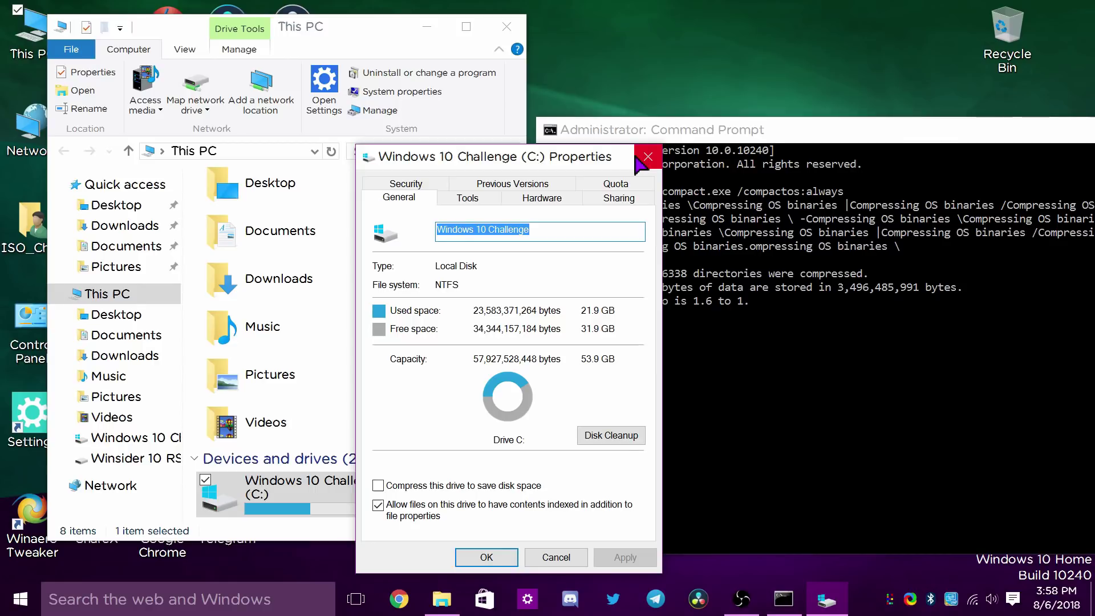
left_click_drag(535, 160, 398, 126)
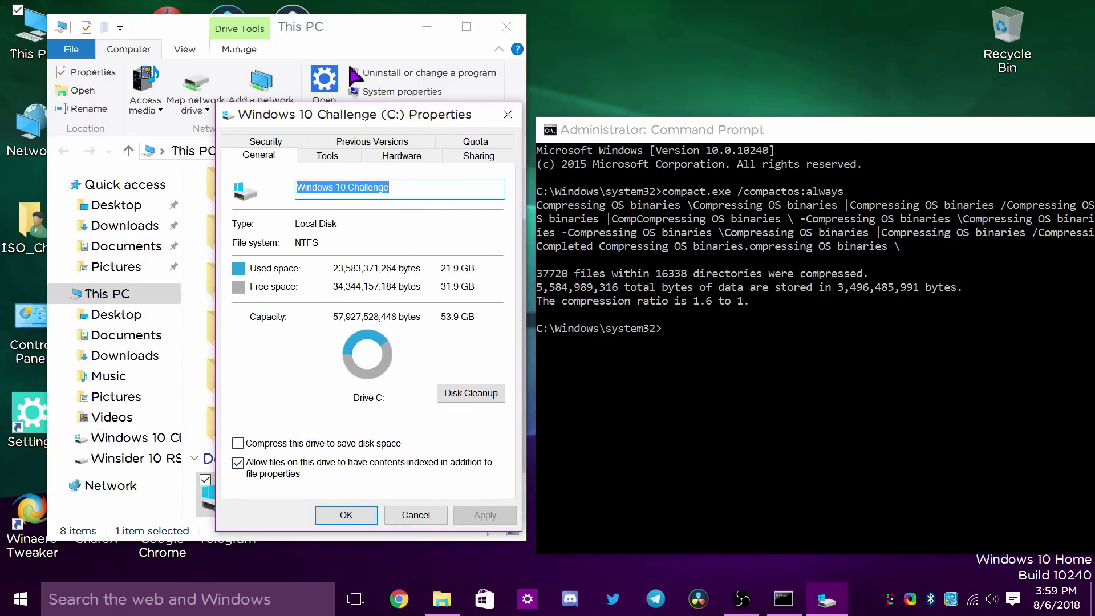
left_click_drag(350, 118, 323, 122)
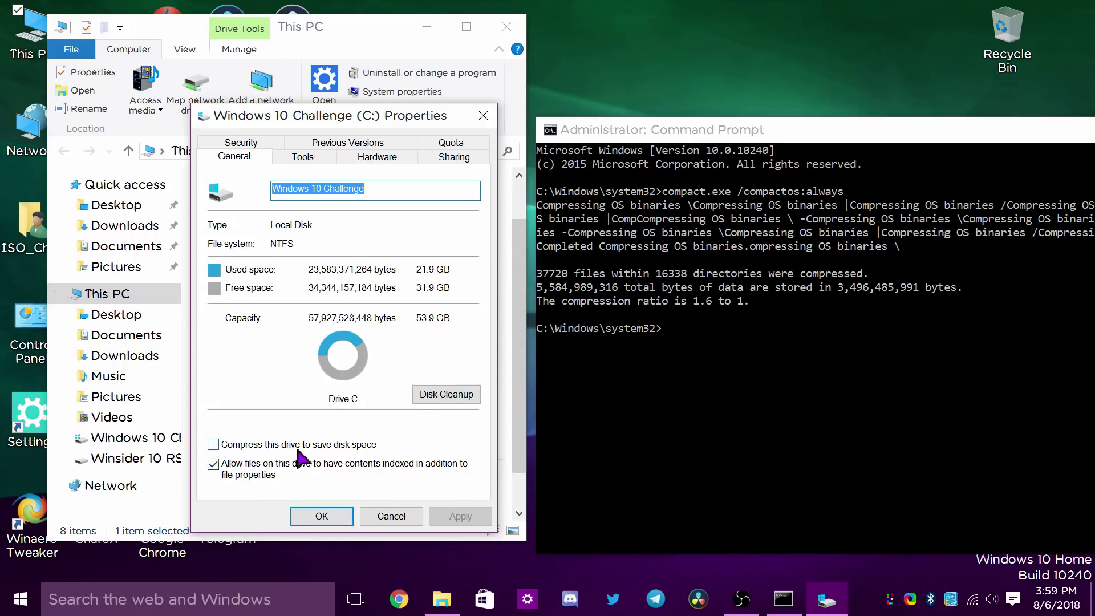
left_click(315, 516)
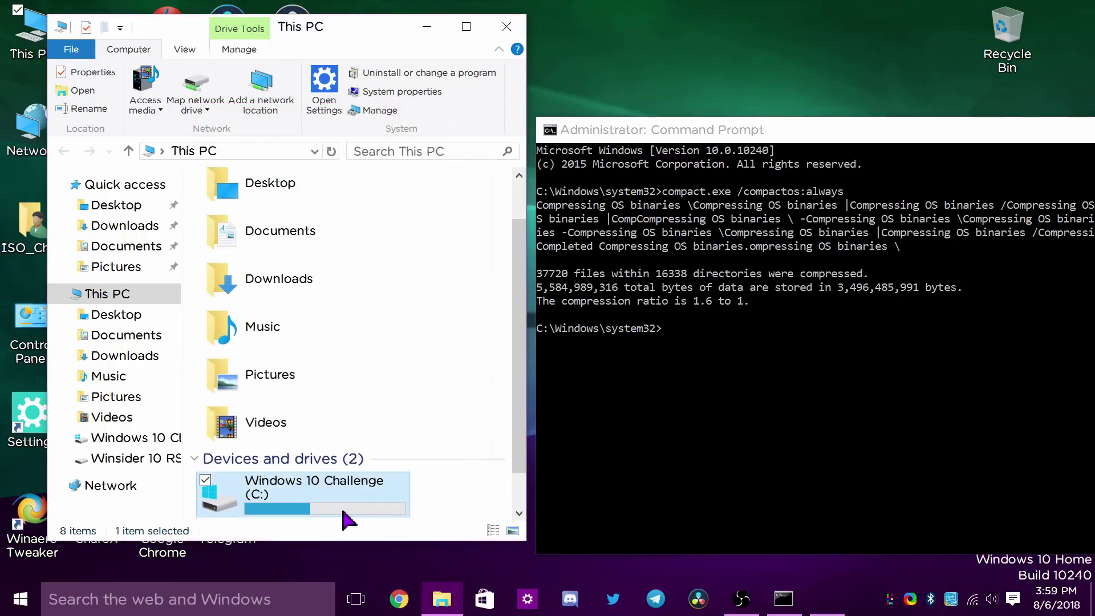
Check the C: drive's used and free space in its properties once more, close them and refresh This PC
scroll(419, 502, "down", 1)
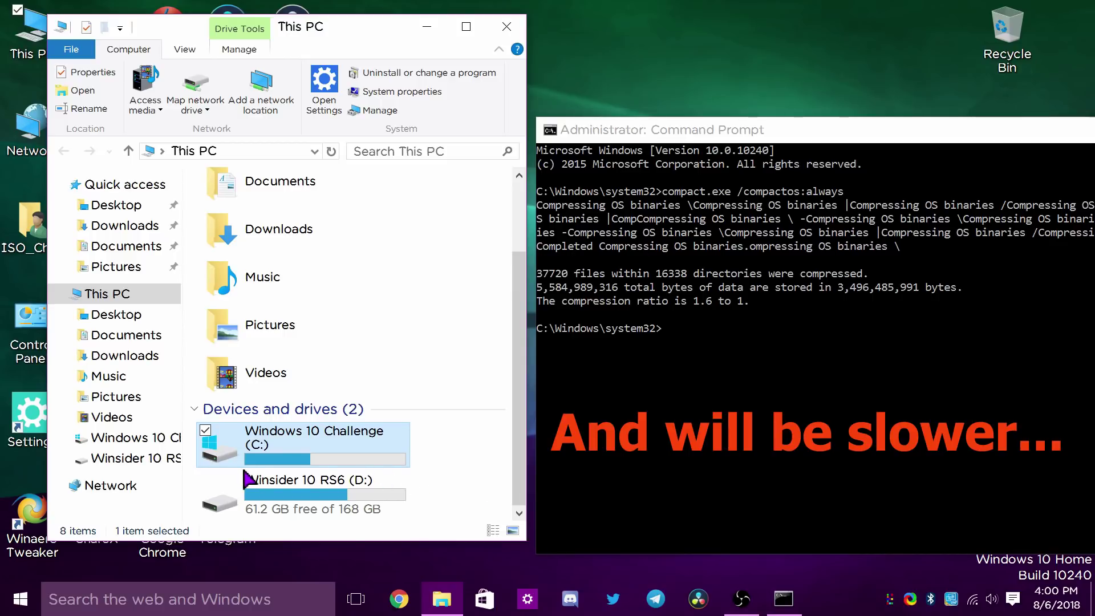
mouse_move(306, 461)
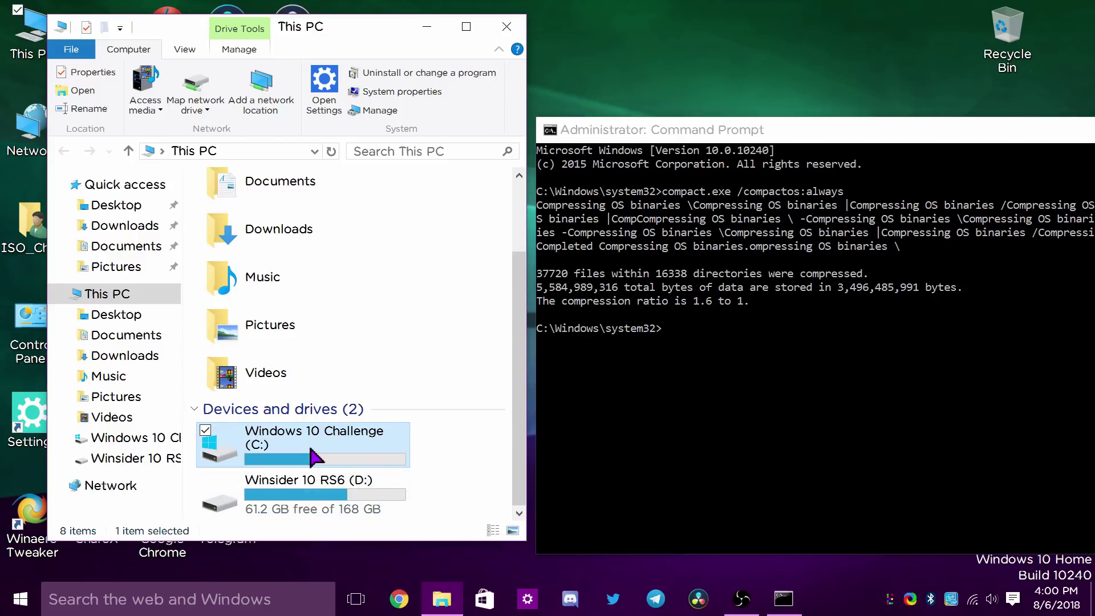
right_click(313, 447)
left_click(313, 445)
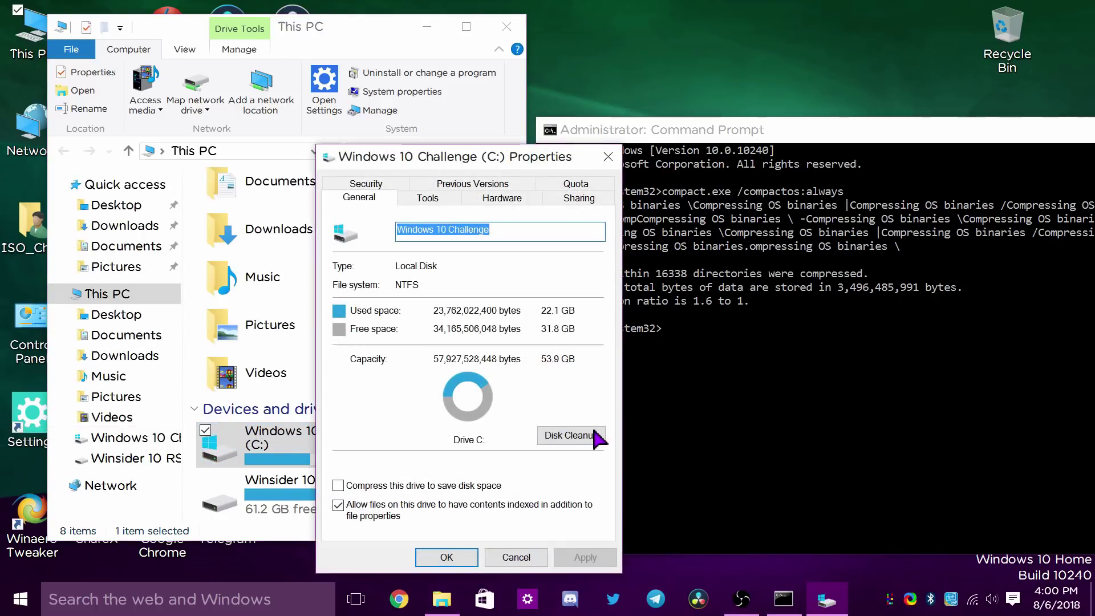
left_click(608, 157)
left_click(331, 151)
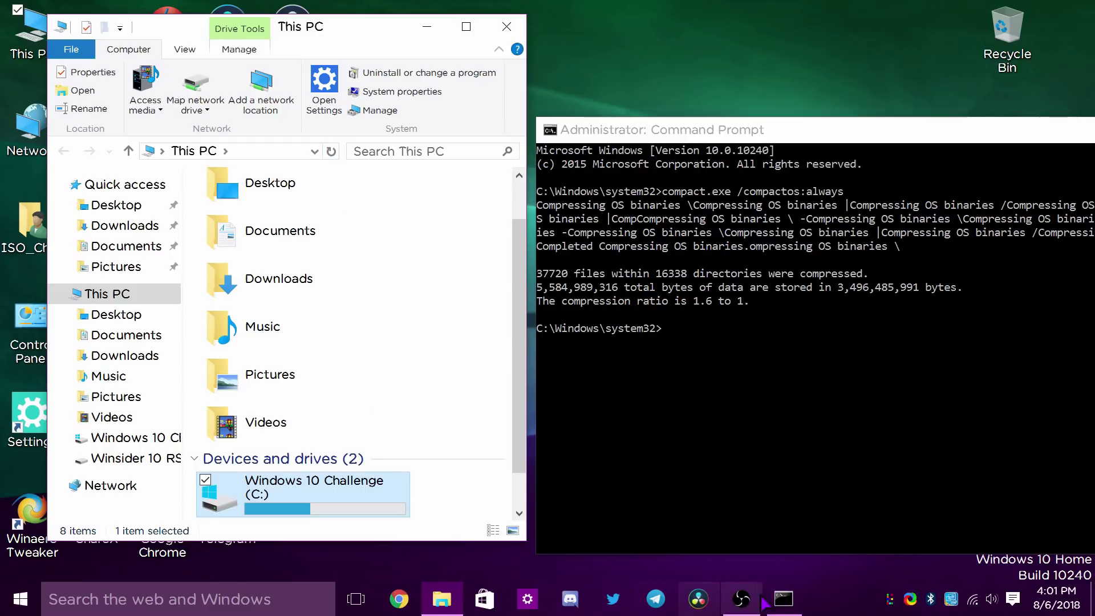
Open the storage usage breakdown for This PC (C:) in the System settings
left_click(20, 599)
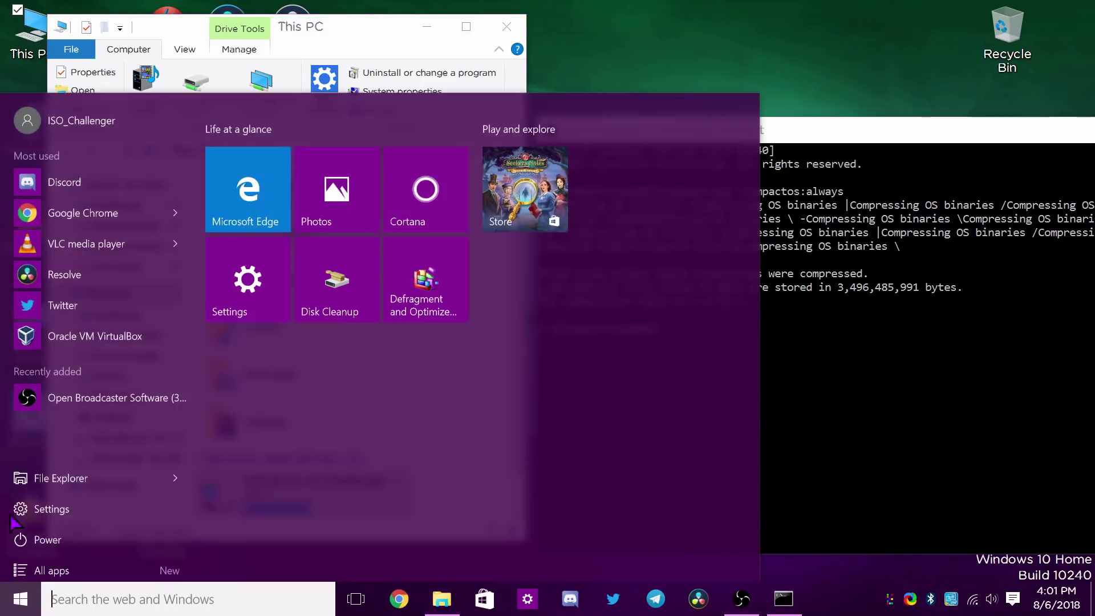
left_click(50, 501)
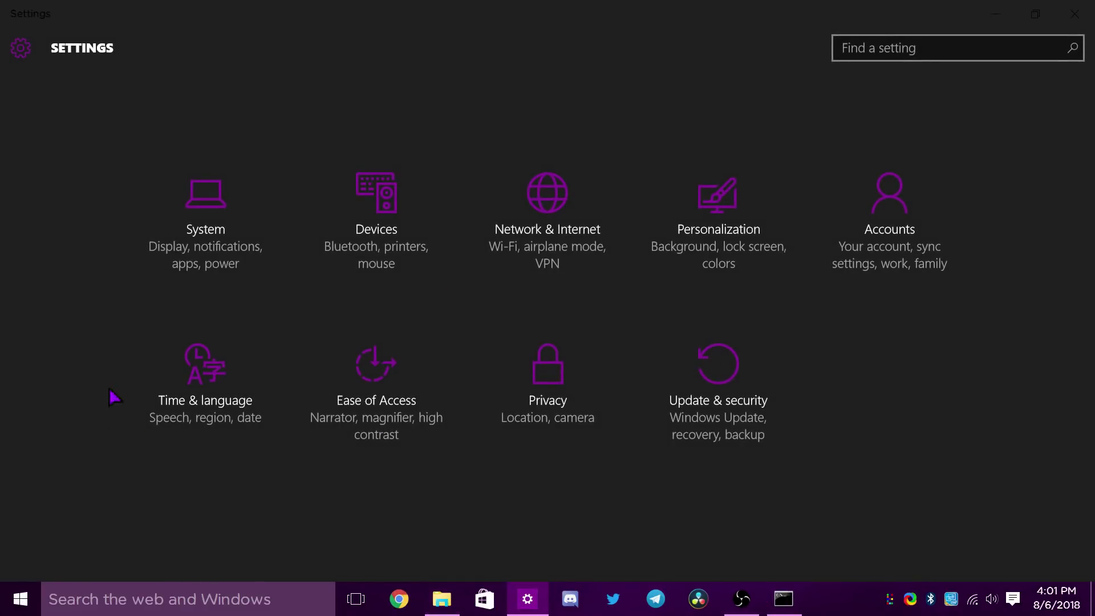
left_click(172, 262)
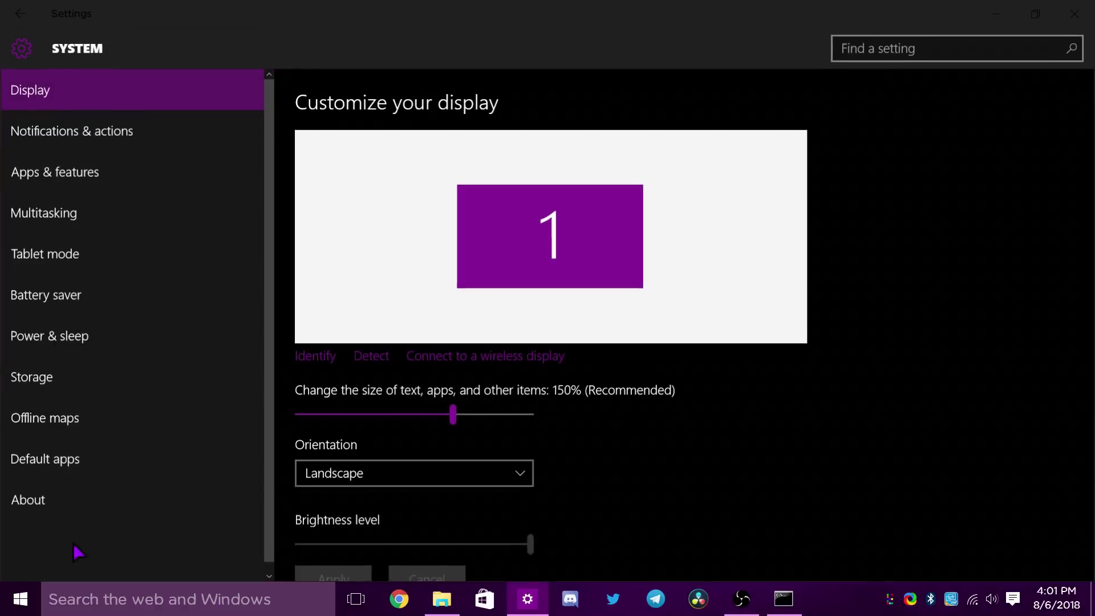
left_click(114, 385)
left_click(354, 239)
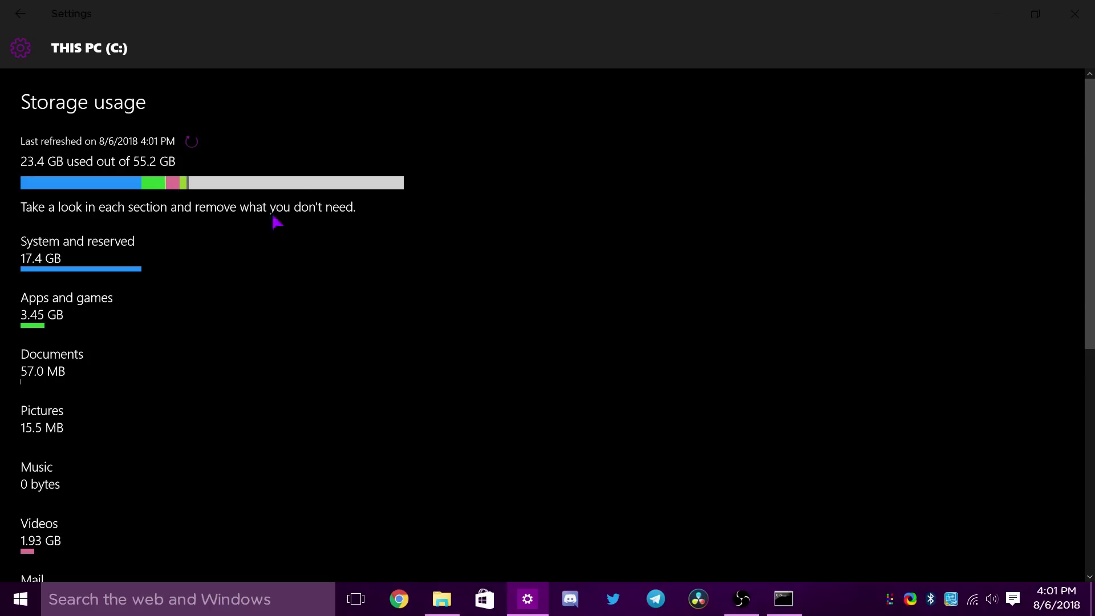
Examine how much space each category uses on This PC (C:), from System and reserved to Temporary files
left_click(34, 268)
scroll(252, 367, "down", 7)
scroll(502, 410, "up", 7)
scroll(765, 403, "down", 6)
scroll(221, 235, "up", 1)
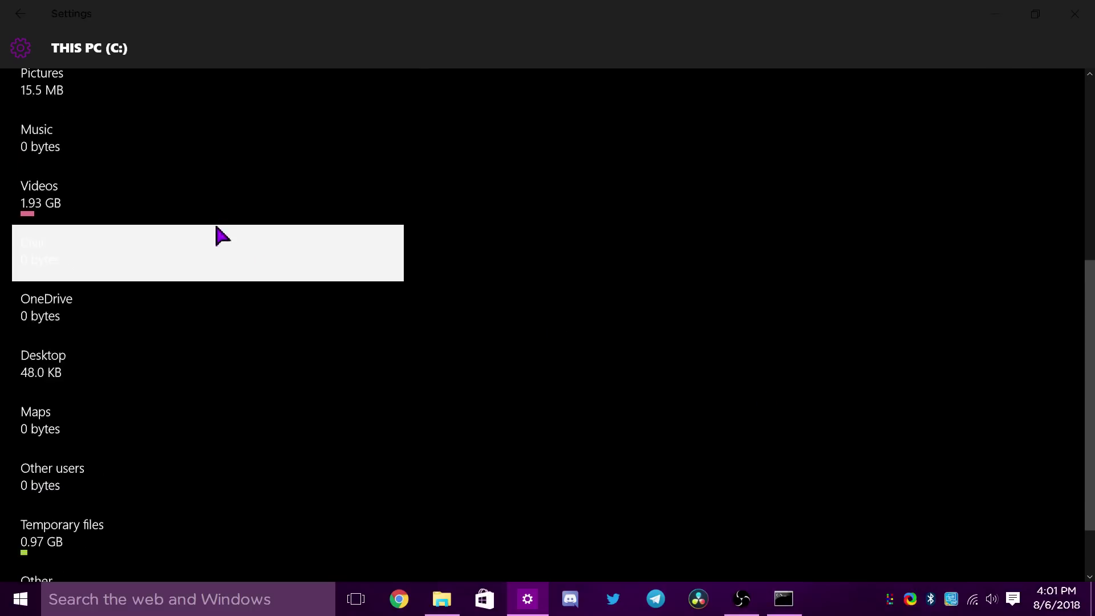
Open the Temporary files category of This PC (C:) and delete the temporary files, confirming the deletion
scroll(222, 235, "up", 2)
scroll(709, 383, "down", 3)
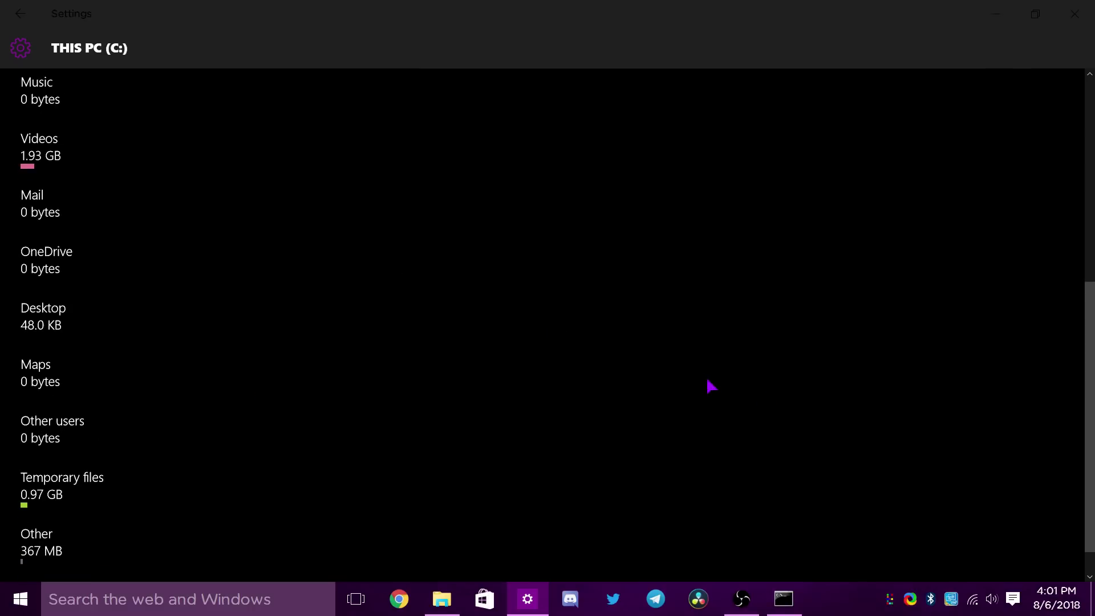
scroll(709, 384, "down", 1)
left_click(171, 447)
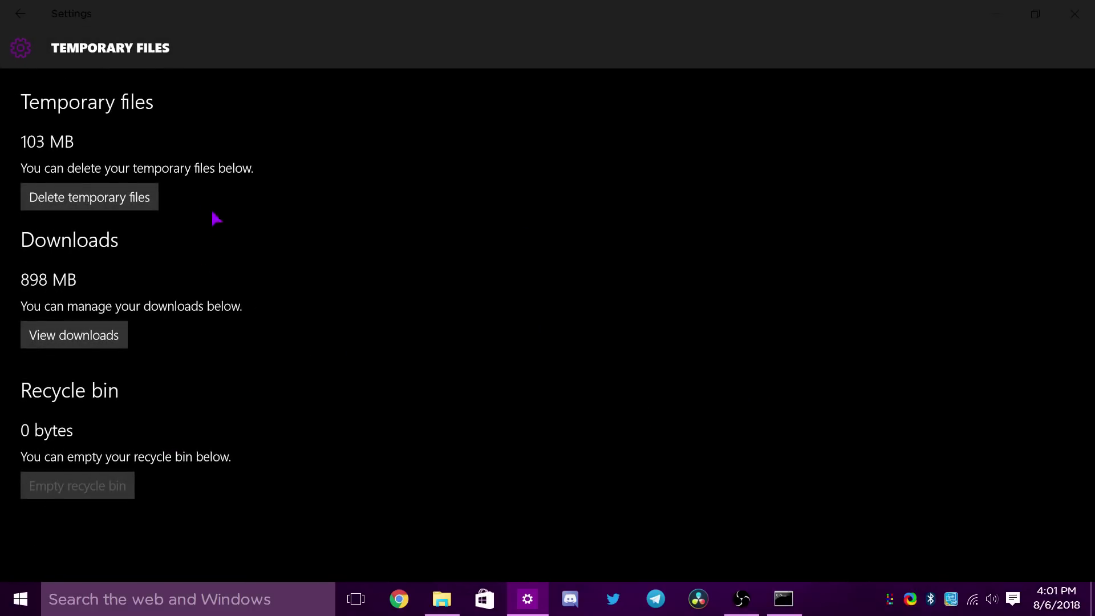
left_click(137, 200)
left_click(226, 156)
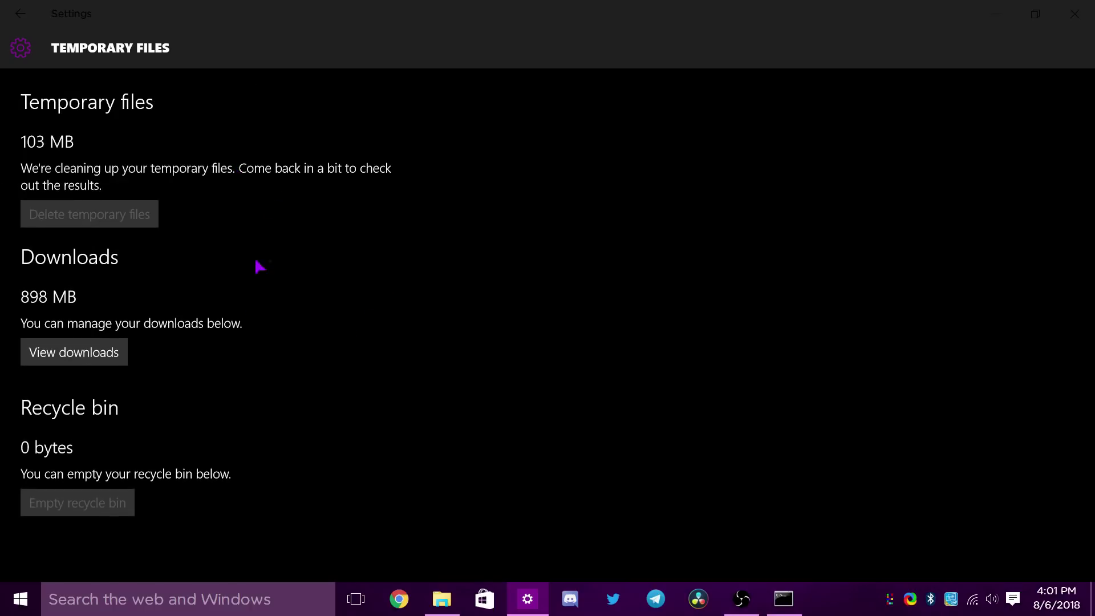
Return to the storage usage breakdown of This PC (C:), review its categories and close the Settings window
left_click(3, 5)
scroll(559, 425, "down", 3)
scroll(584, 435, "up", 8)
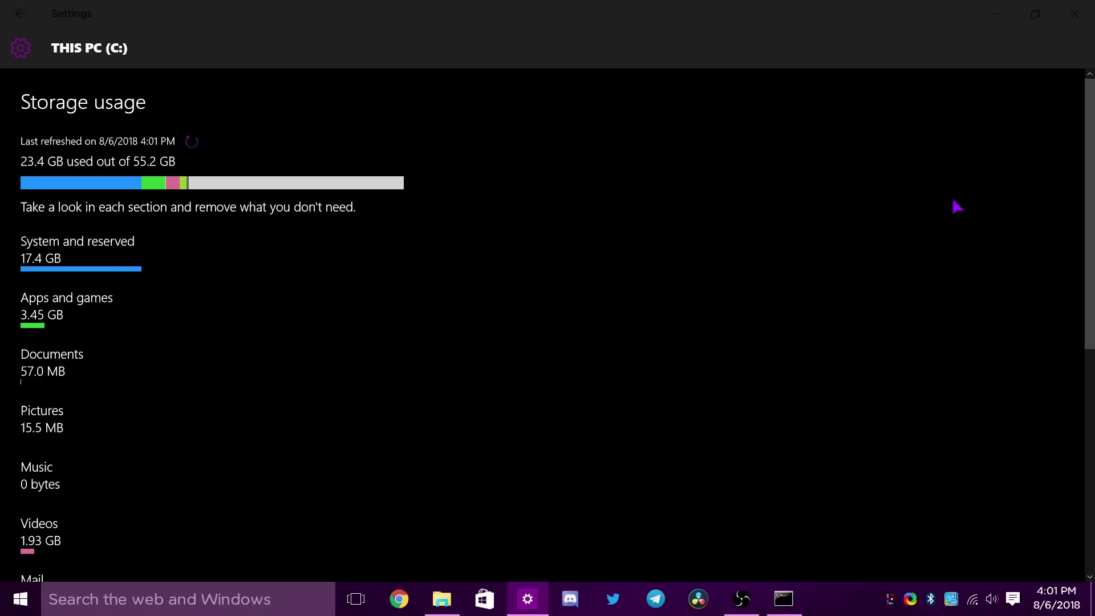
left_click(1074, 14)
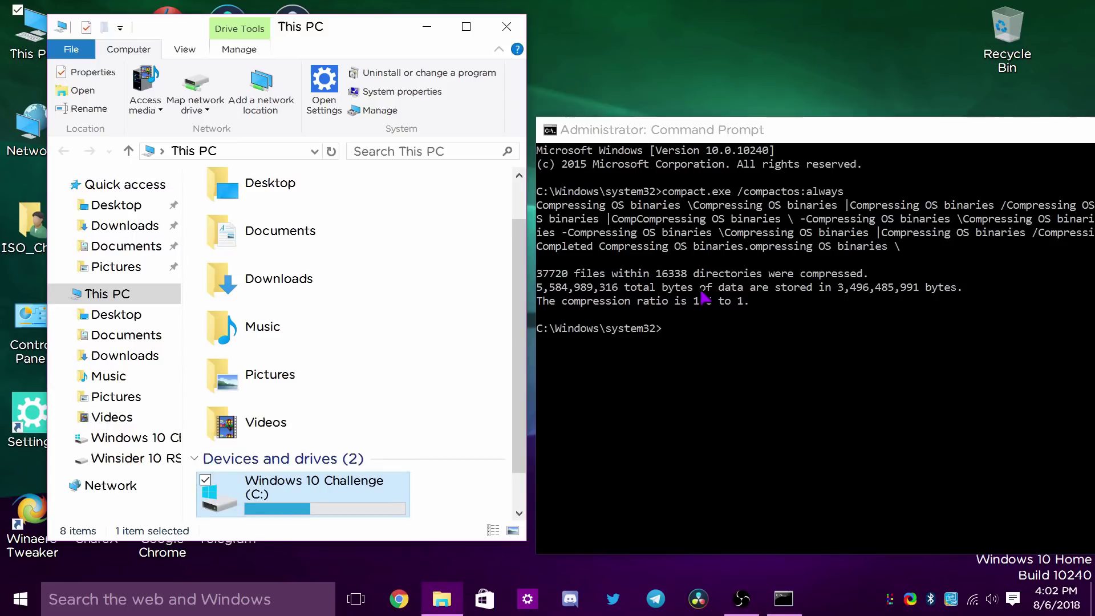
Close the Command Prompt window, maximize the This PC window and check the C: drive's free space and total size
left_click_drag(837, 139, 409, 122)
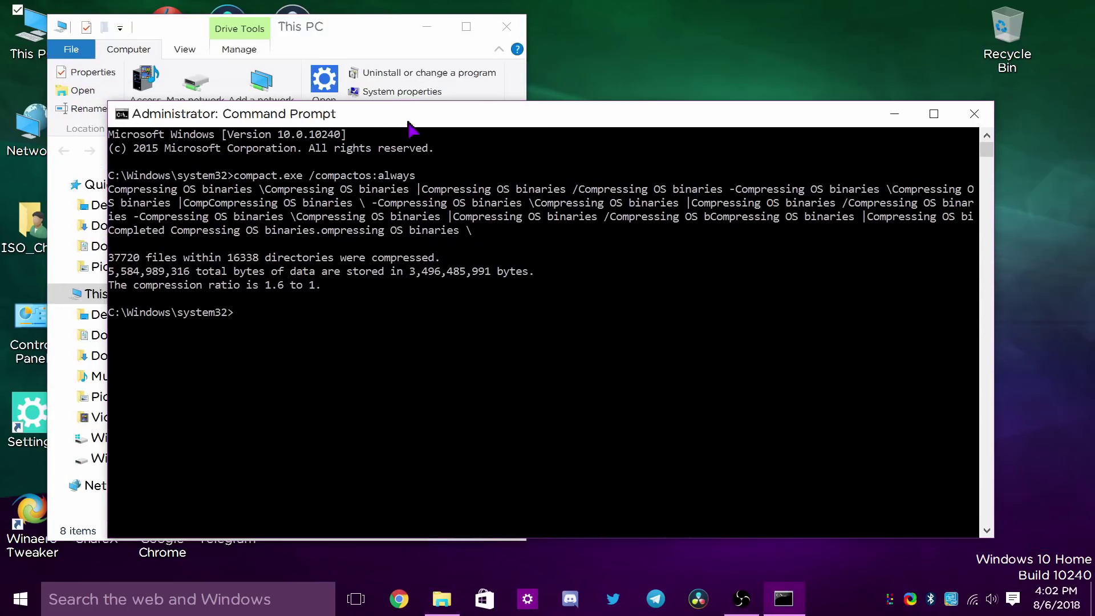
left_click(975, 113)
left_click(466, 26)
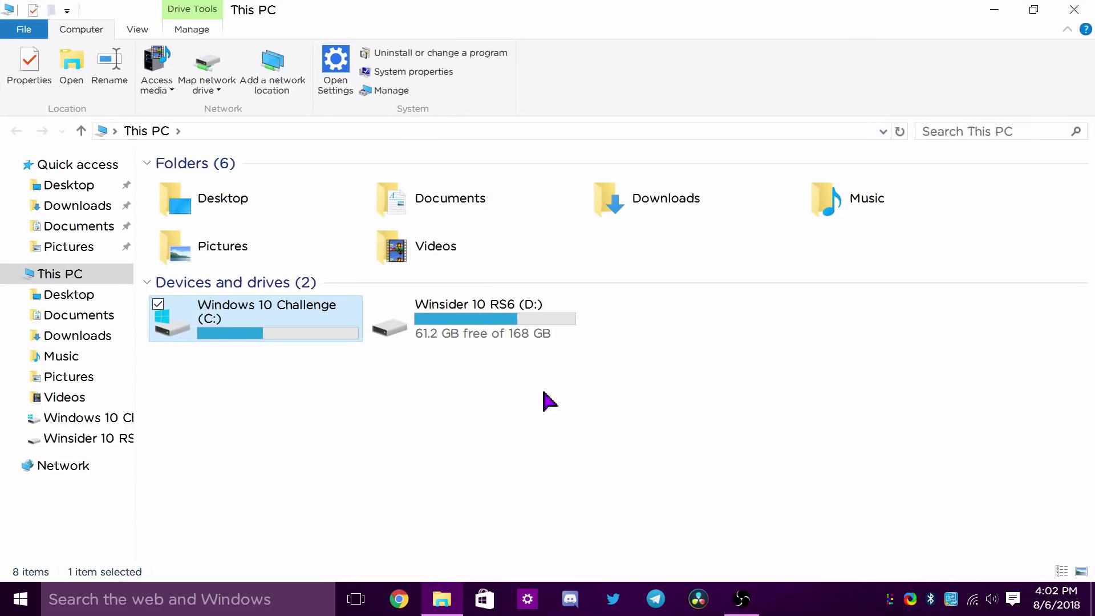
left_click(564, 402)
mouse_move(333, 337)
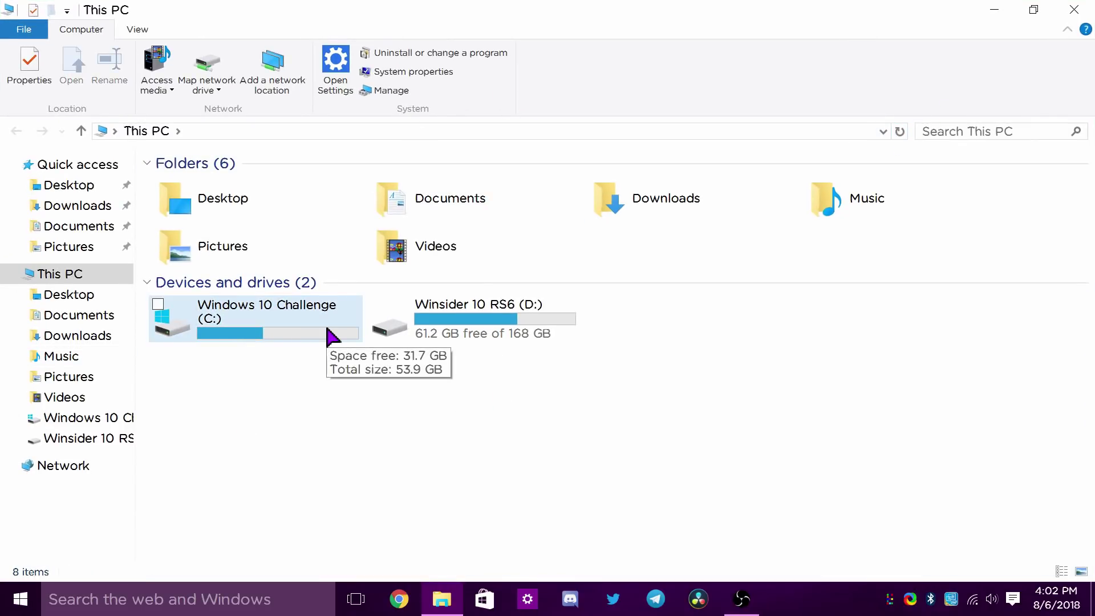